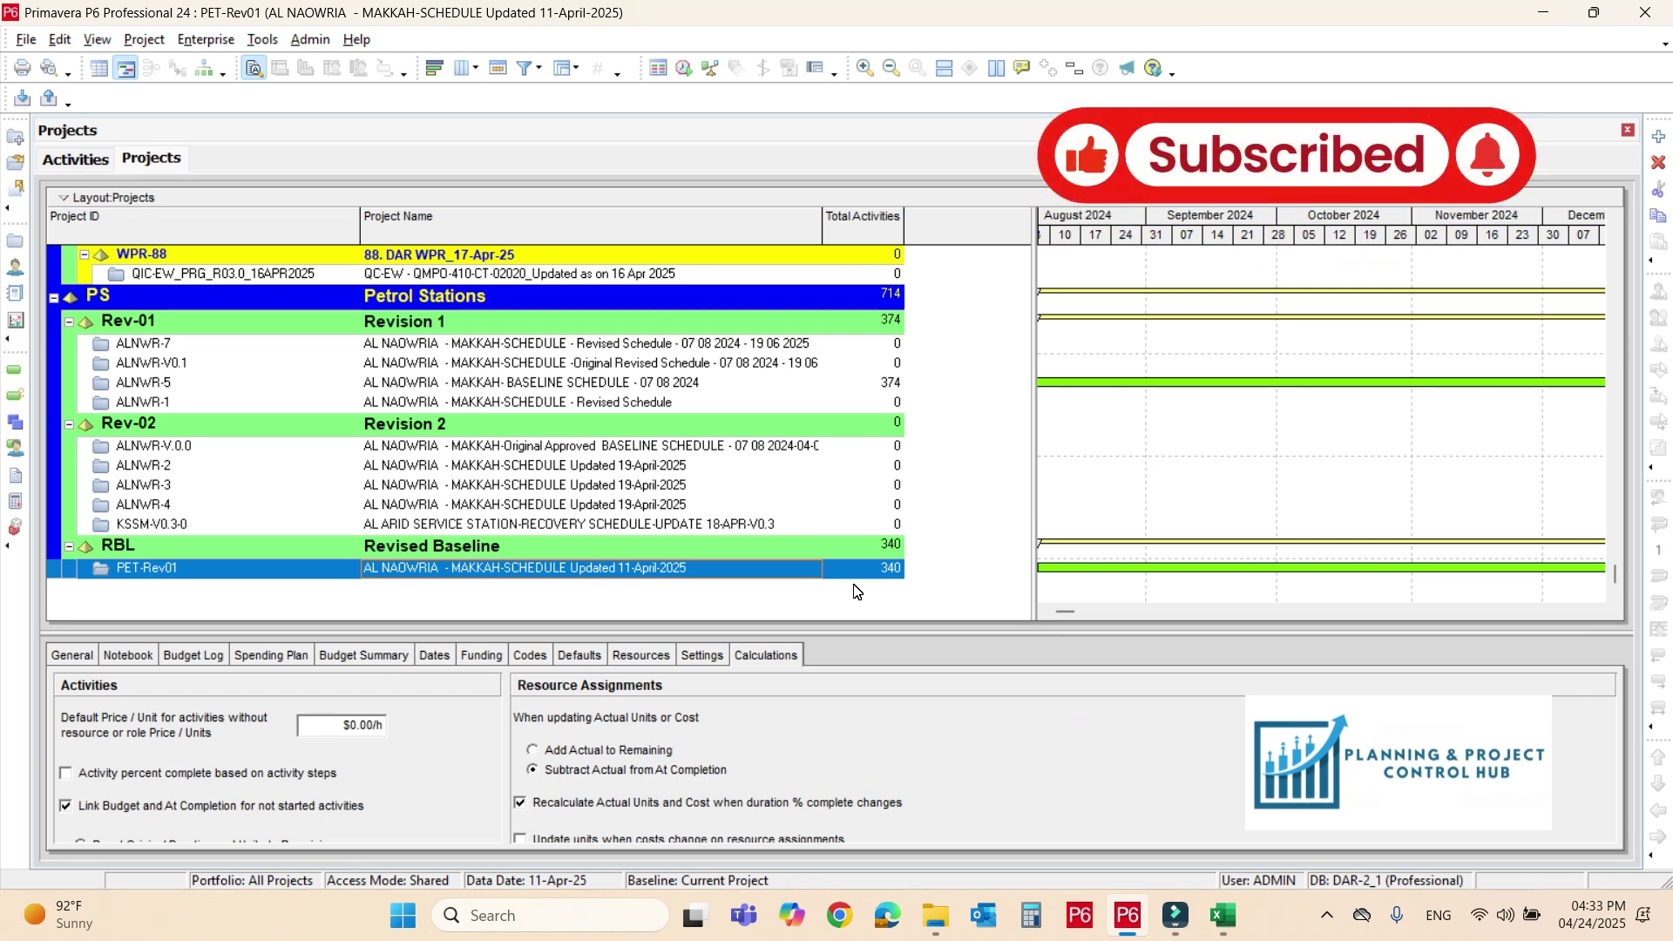
# Open the PET-Rev01 project.
pyautogui.click(312, 573)
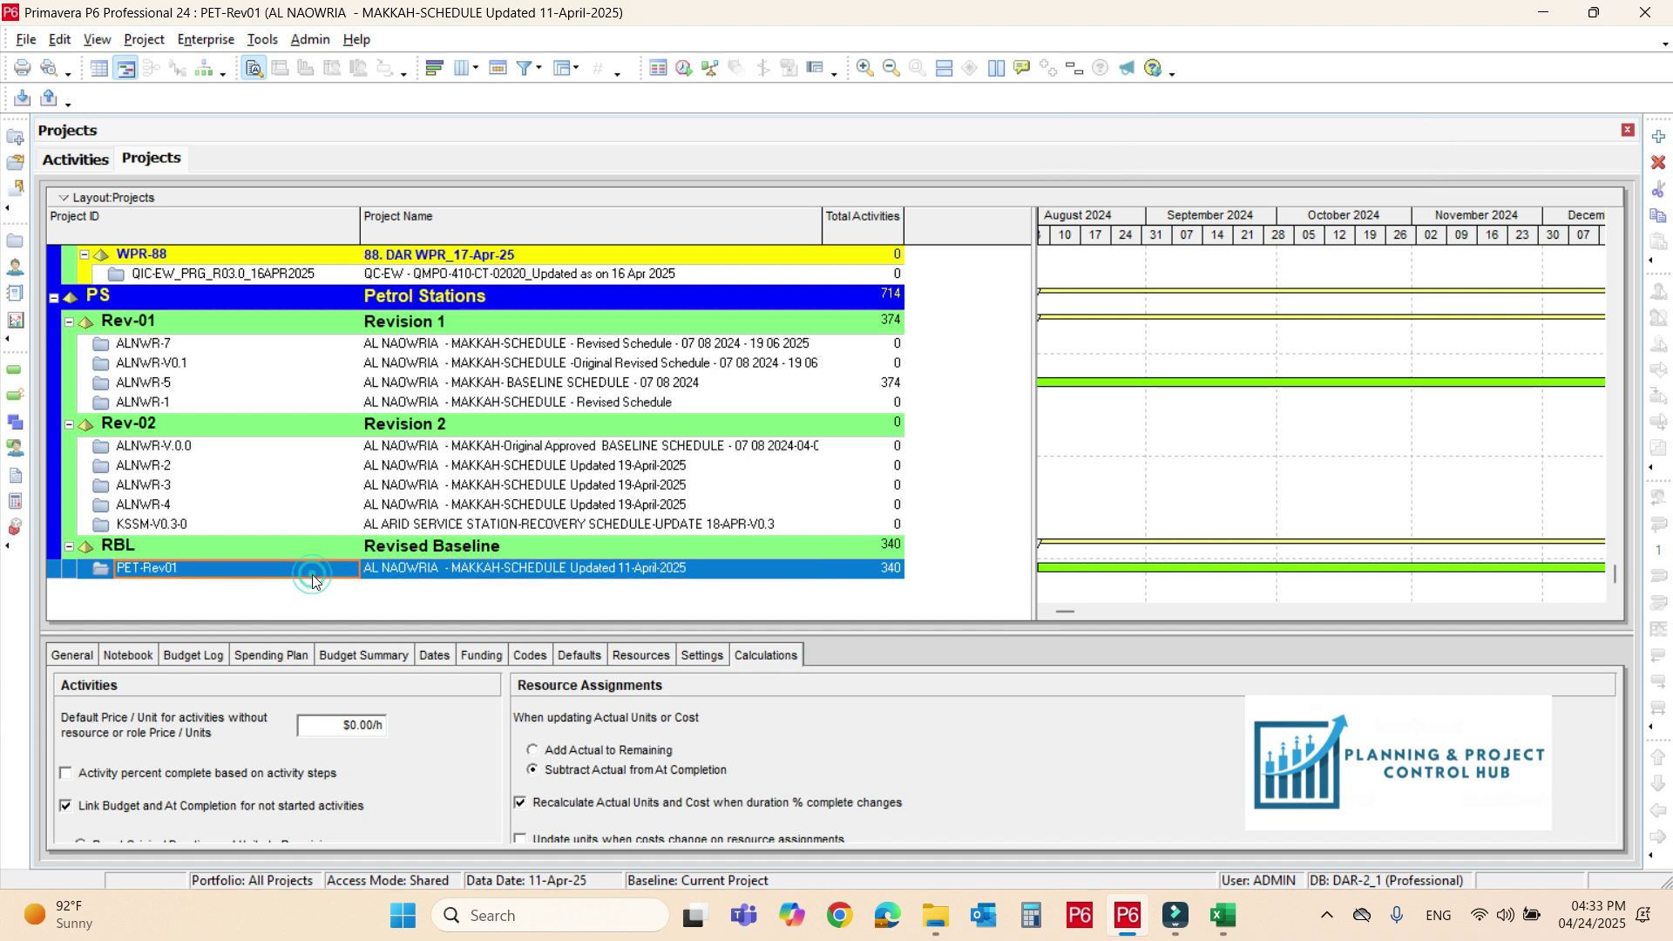
pyautogui.rightClick(314, 583)
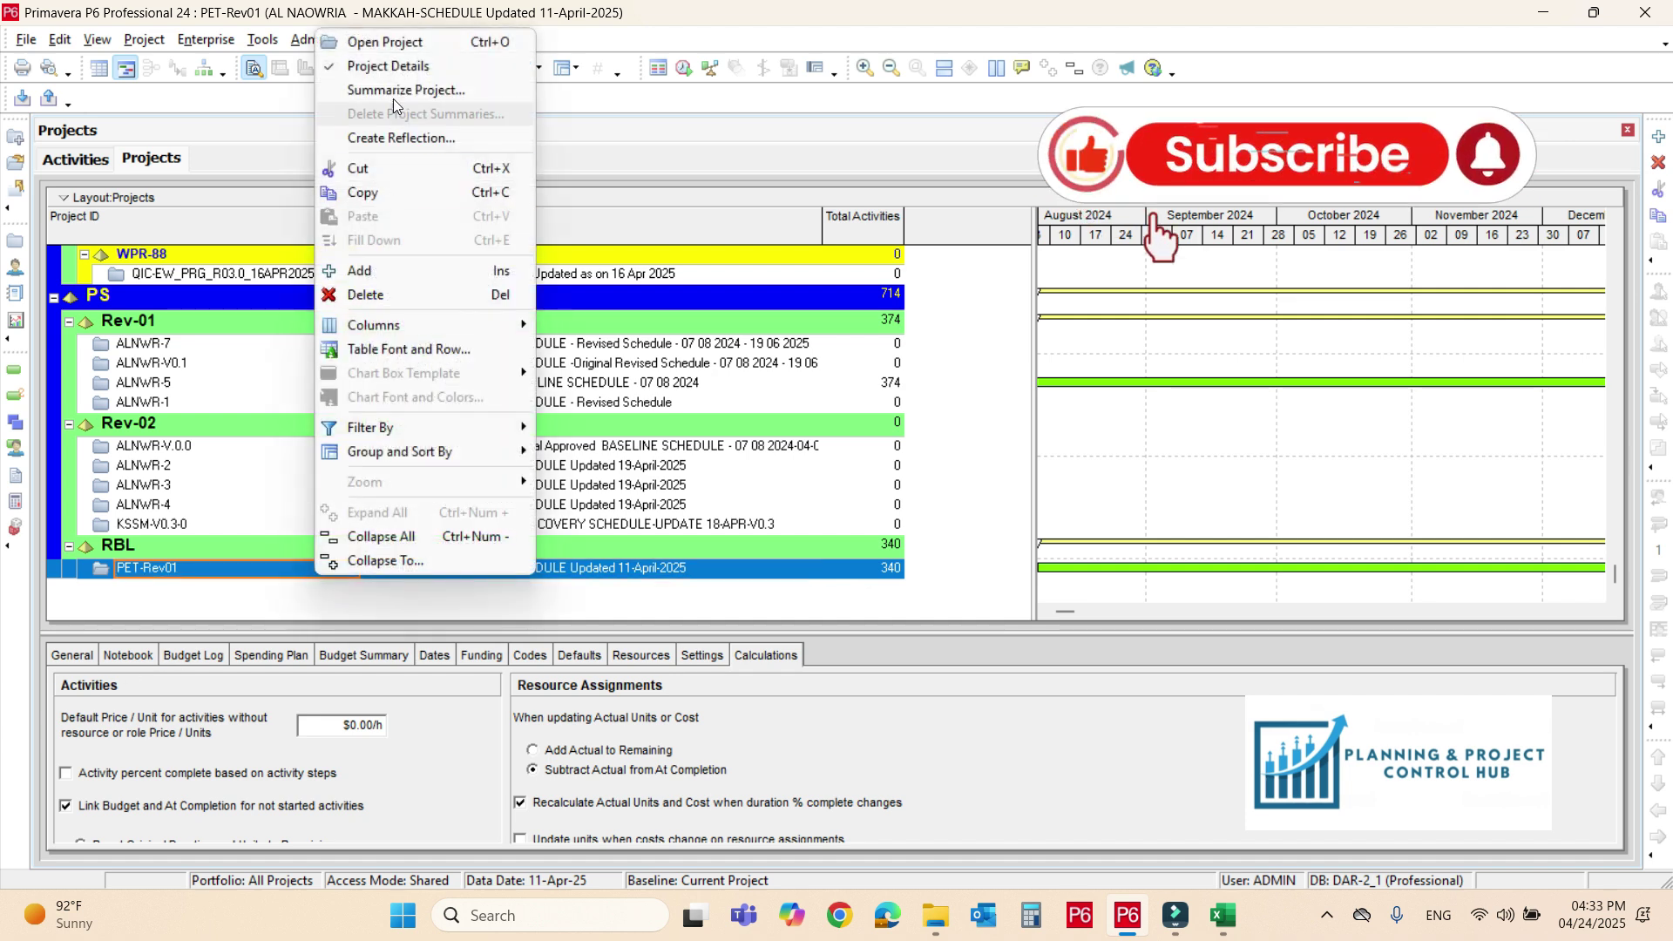
pyautogui.click(408, 41)
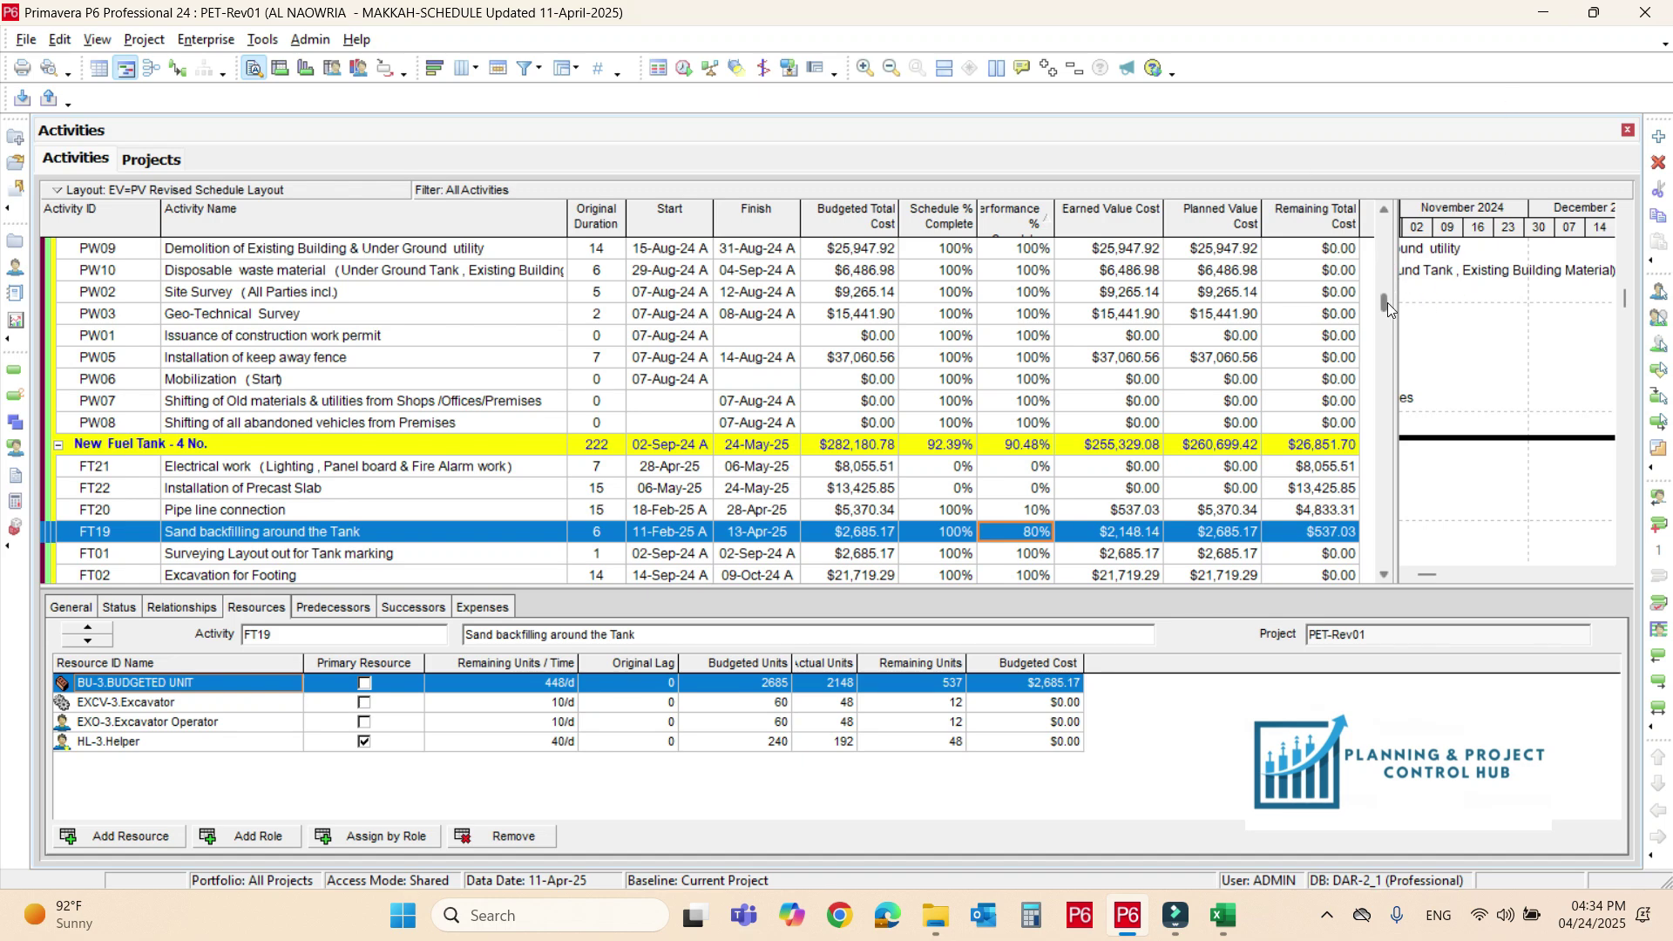
# Check the project summary row: 67.45% schedule and 28.22% performance percent complete.
pyautogui.moveTo(1387, 309); pyautogui.dragTo(1385, 229)
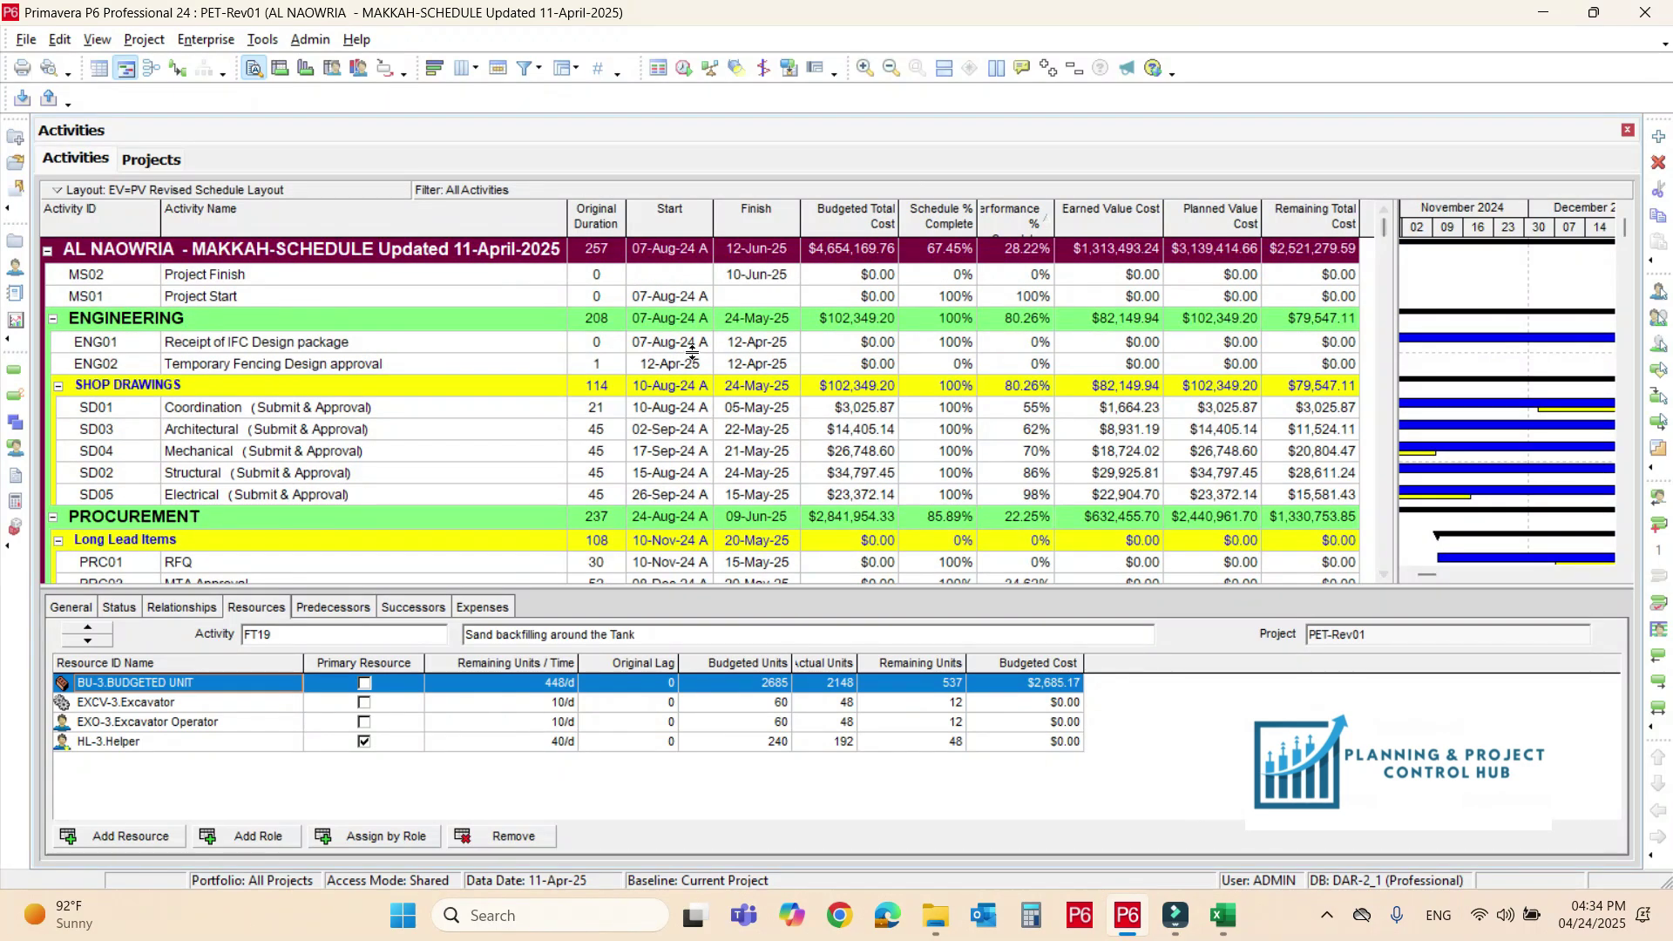
pyautogui.click(989, 257)
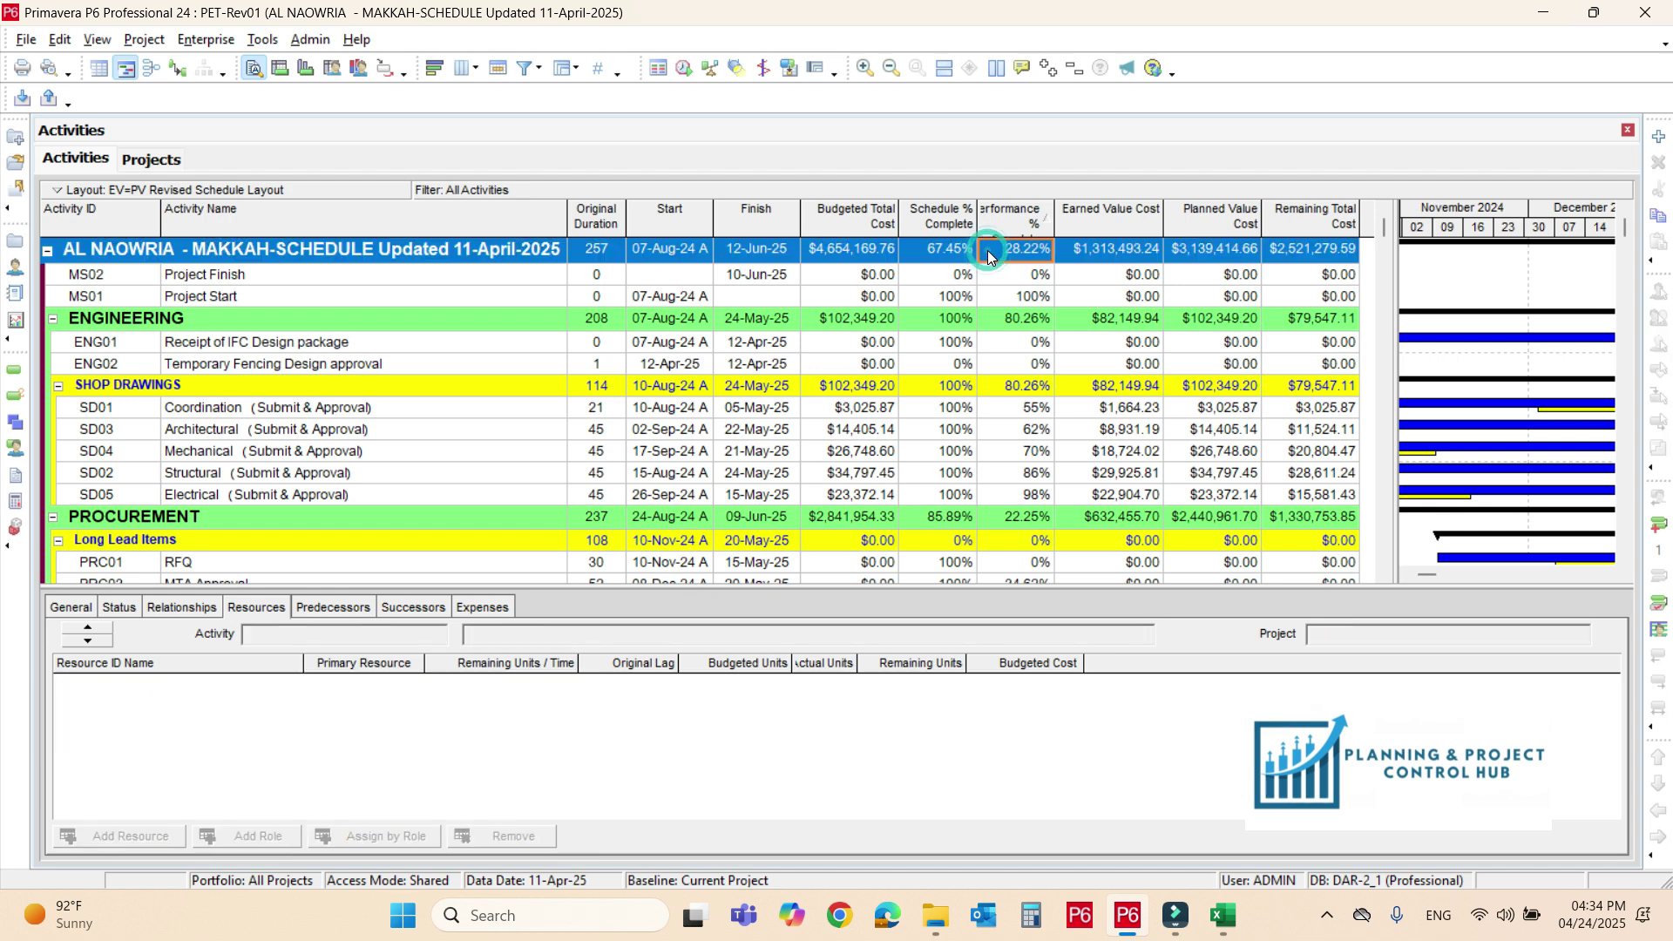
pyautogui.click(936, 255)
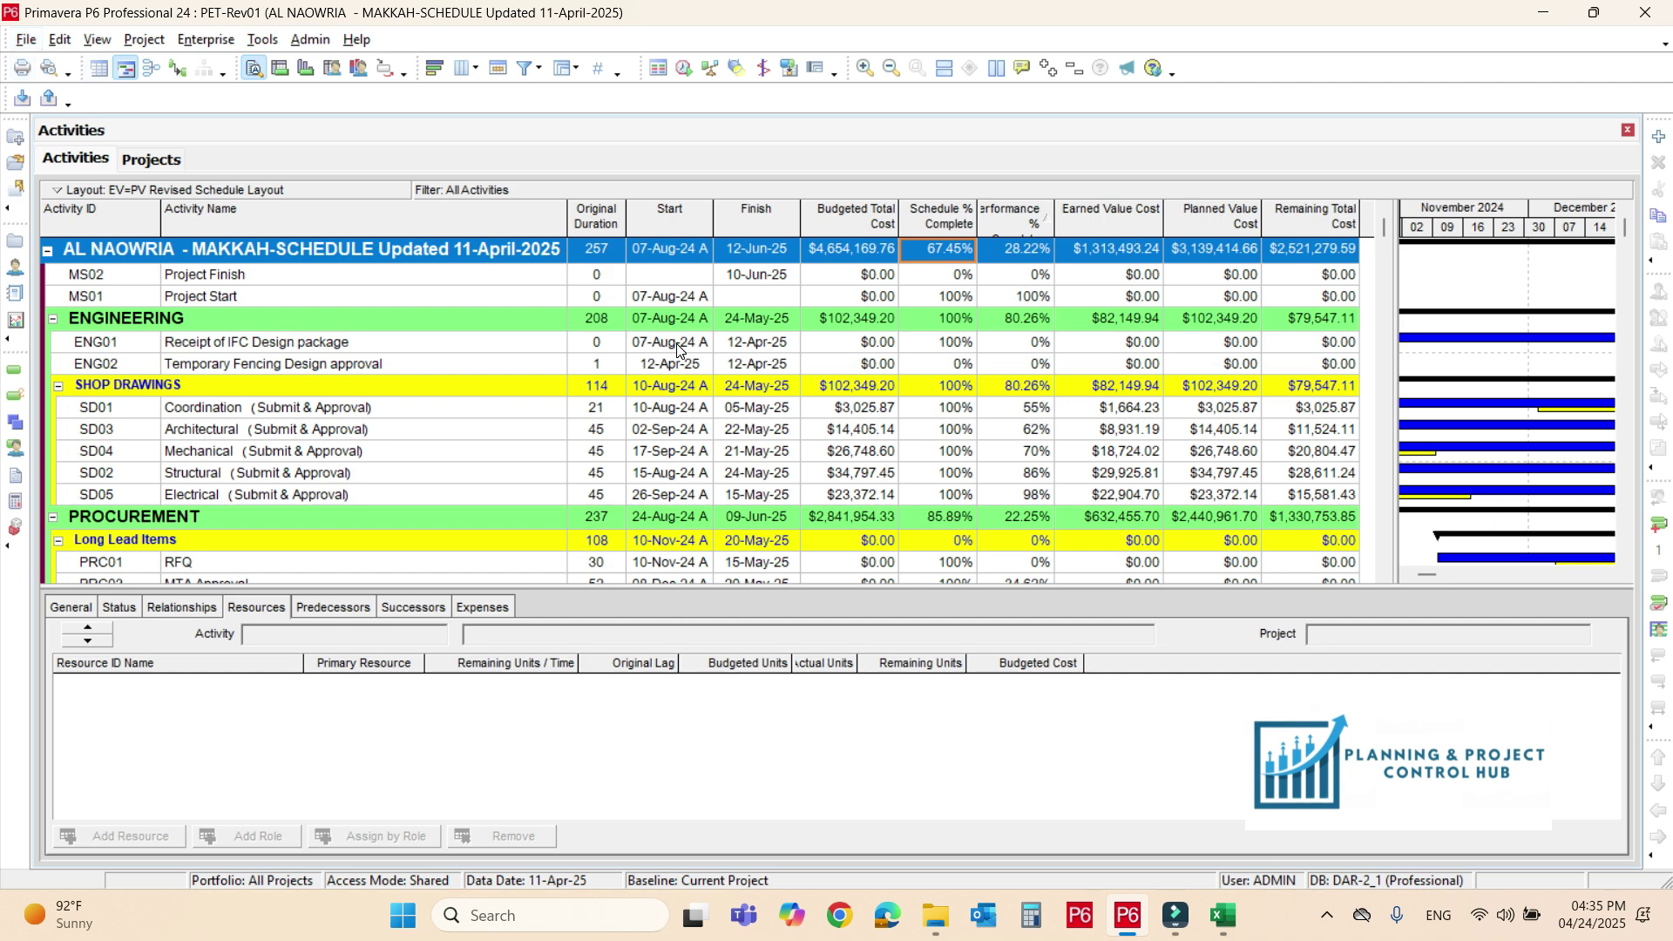
pyautogui.click(26, 40)
# Start an XLSX export covering activities, relationships, expenses and resource assignments.
pyautogui.click(64, 145)
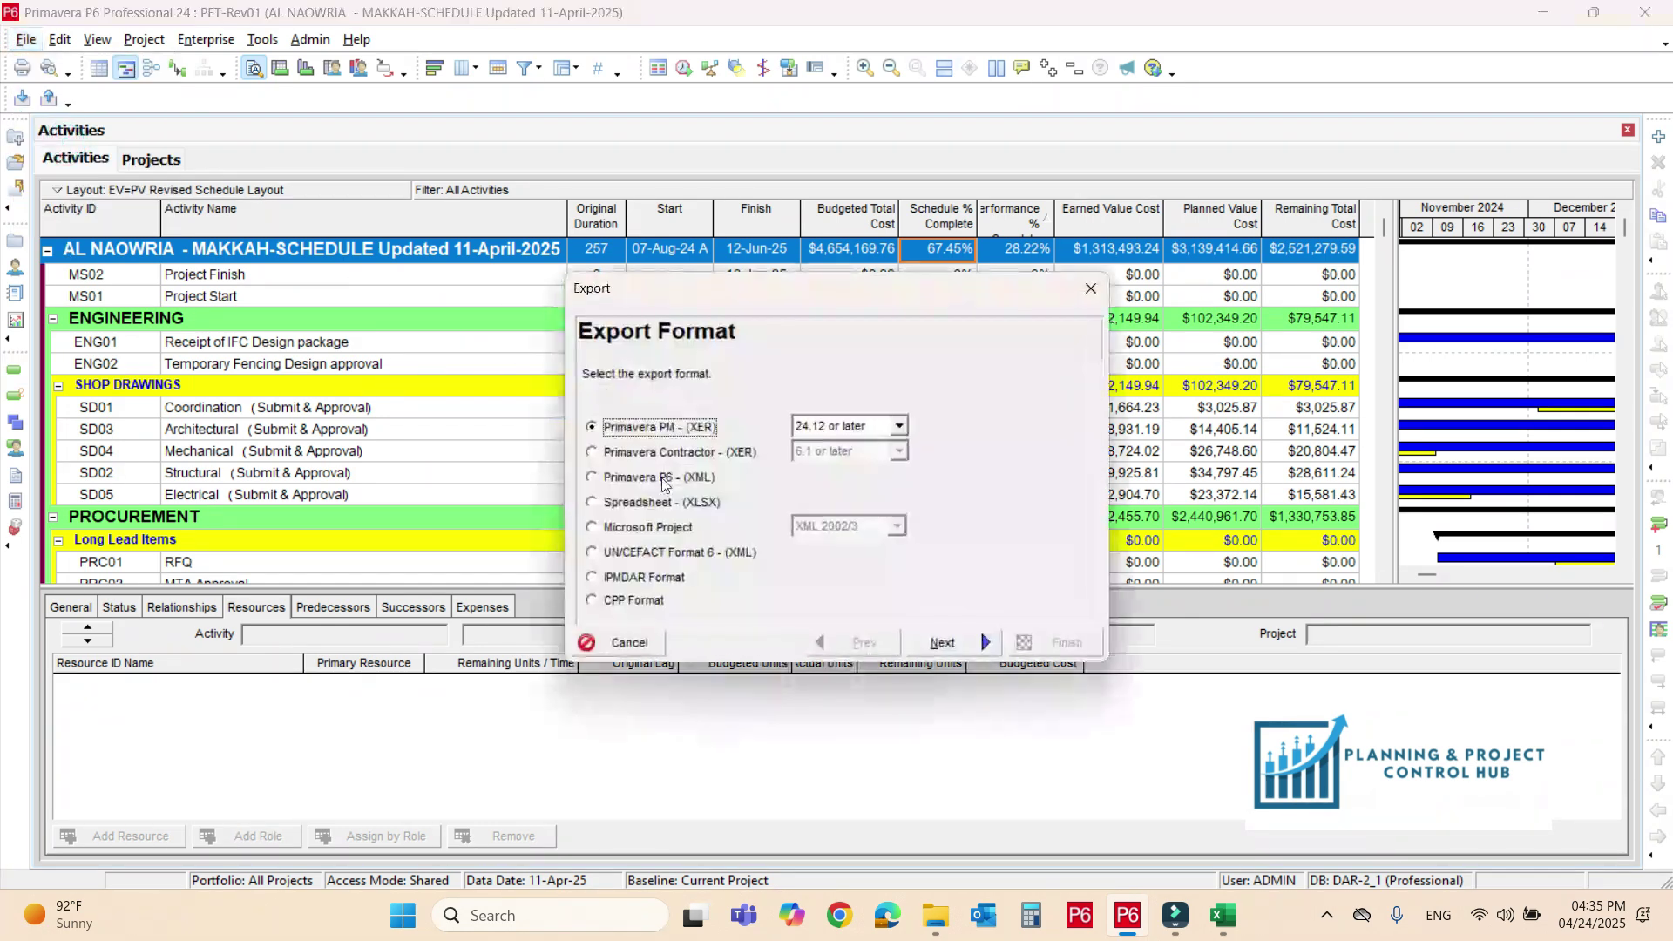
pyautogui.click(665, 505)
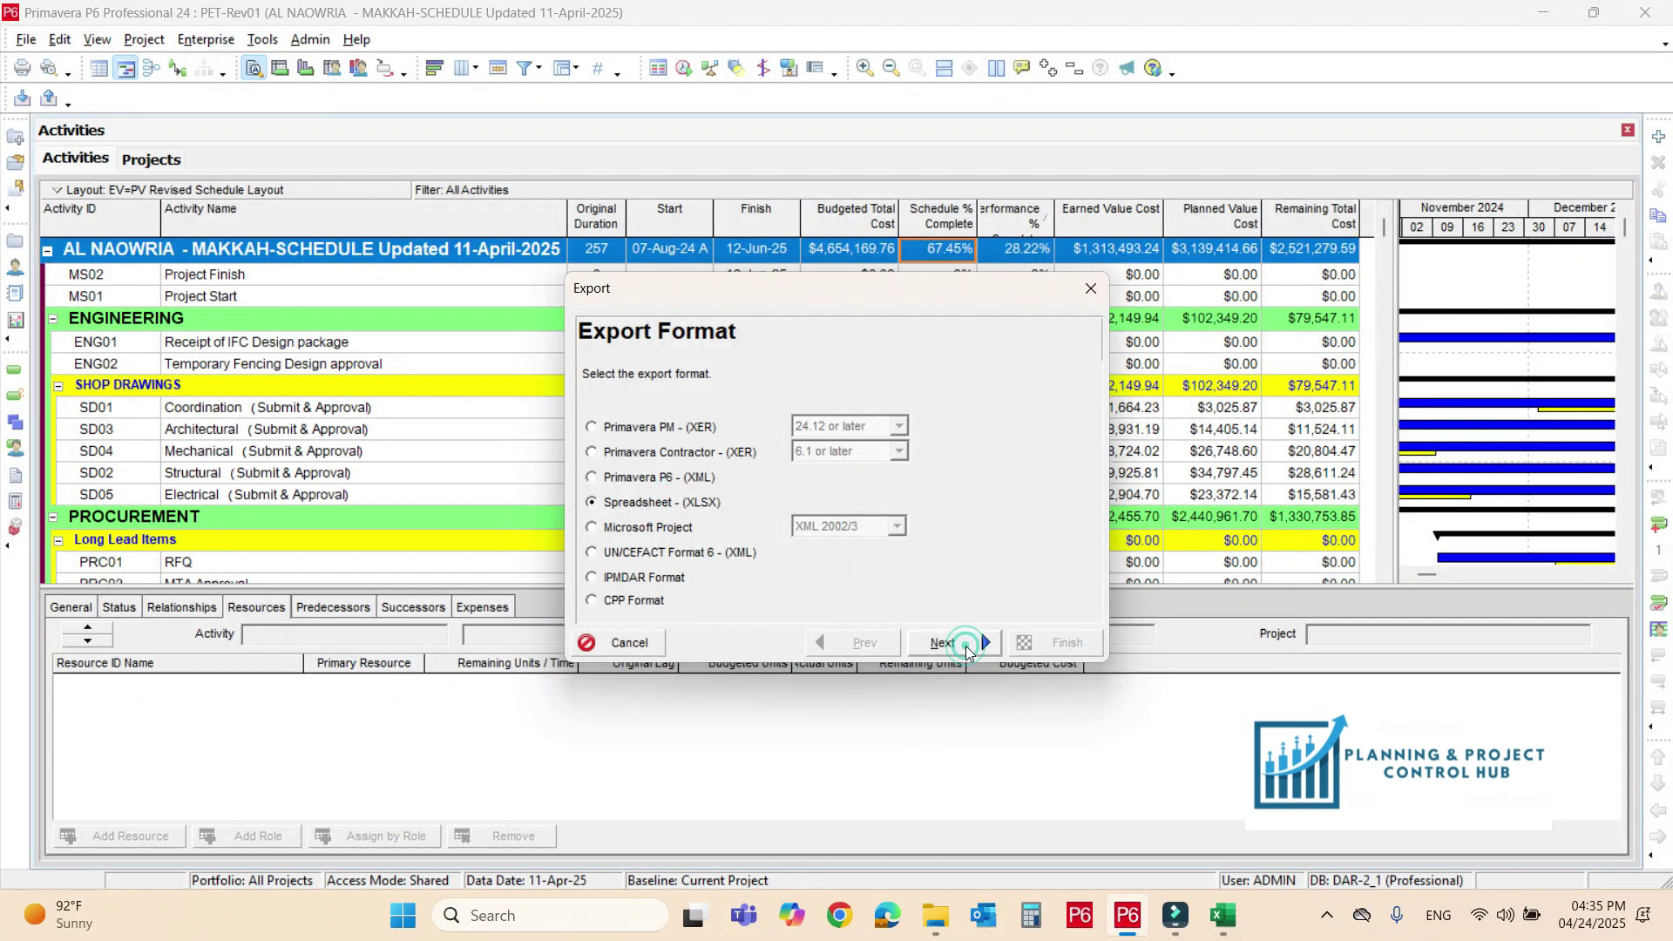
pyautogui.click(964, 644)
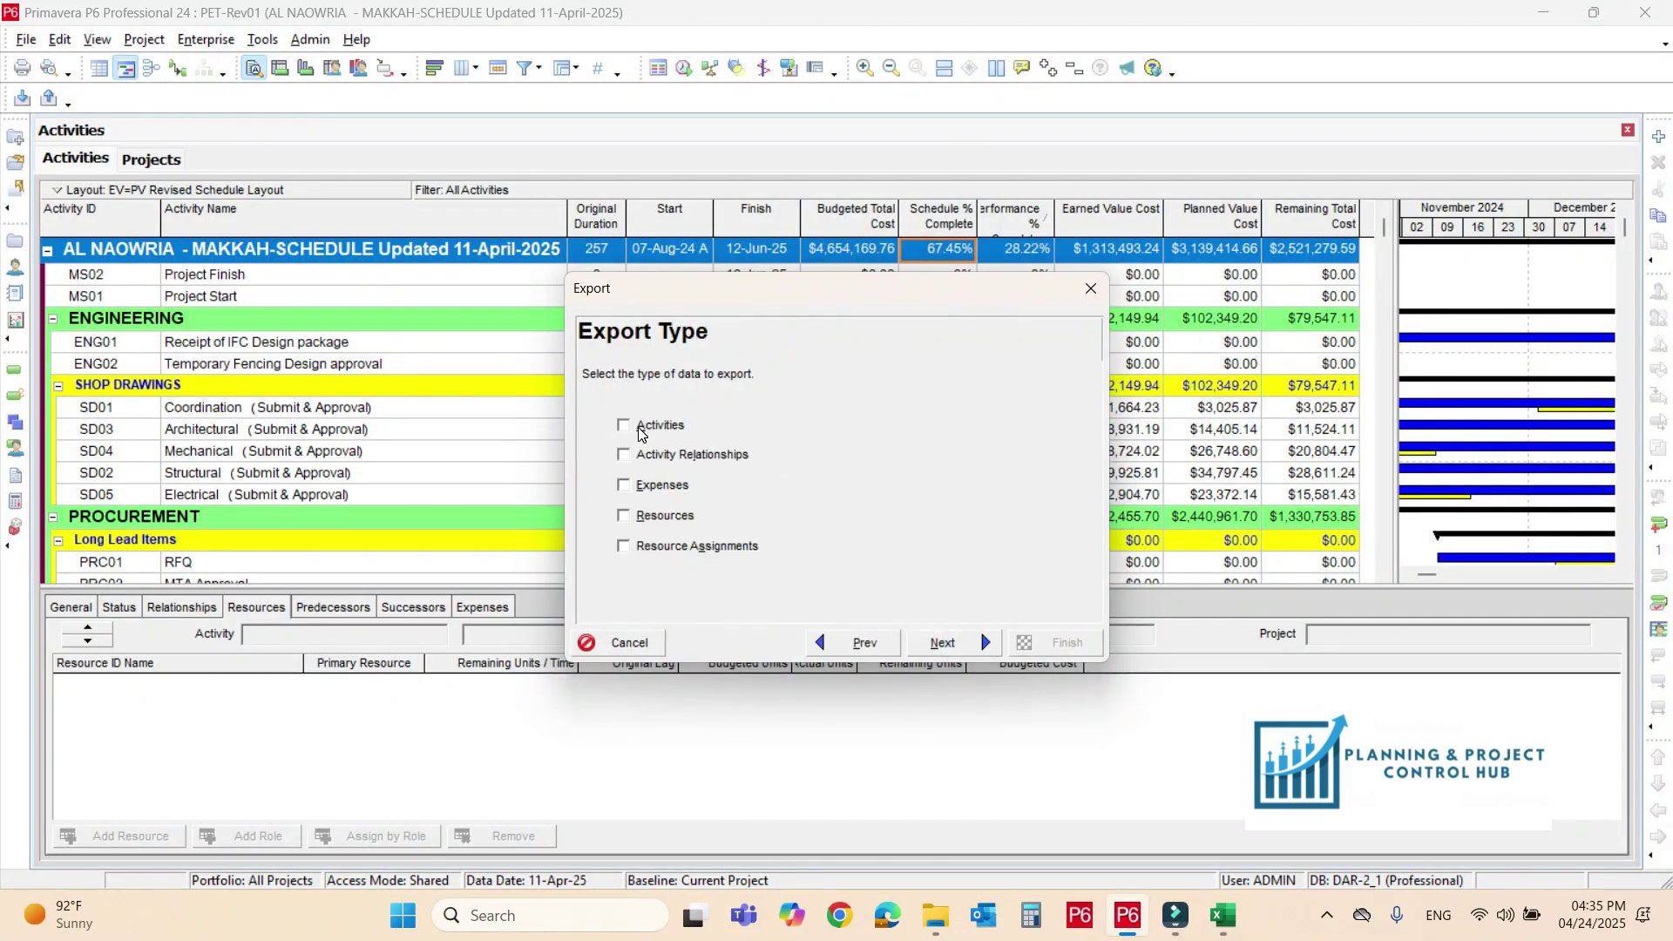
pyautogui.click(640, 432)
pyautogui.click(631, 457)
pyautogui.click(634, 485)
pyautogui.click(645, 549)
pyautogui.click(971, 642)
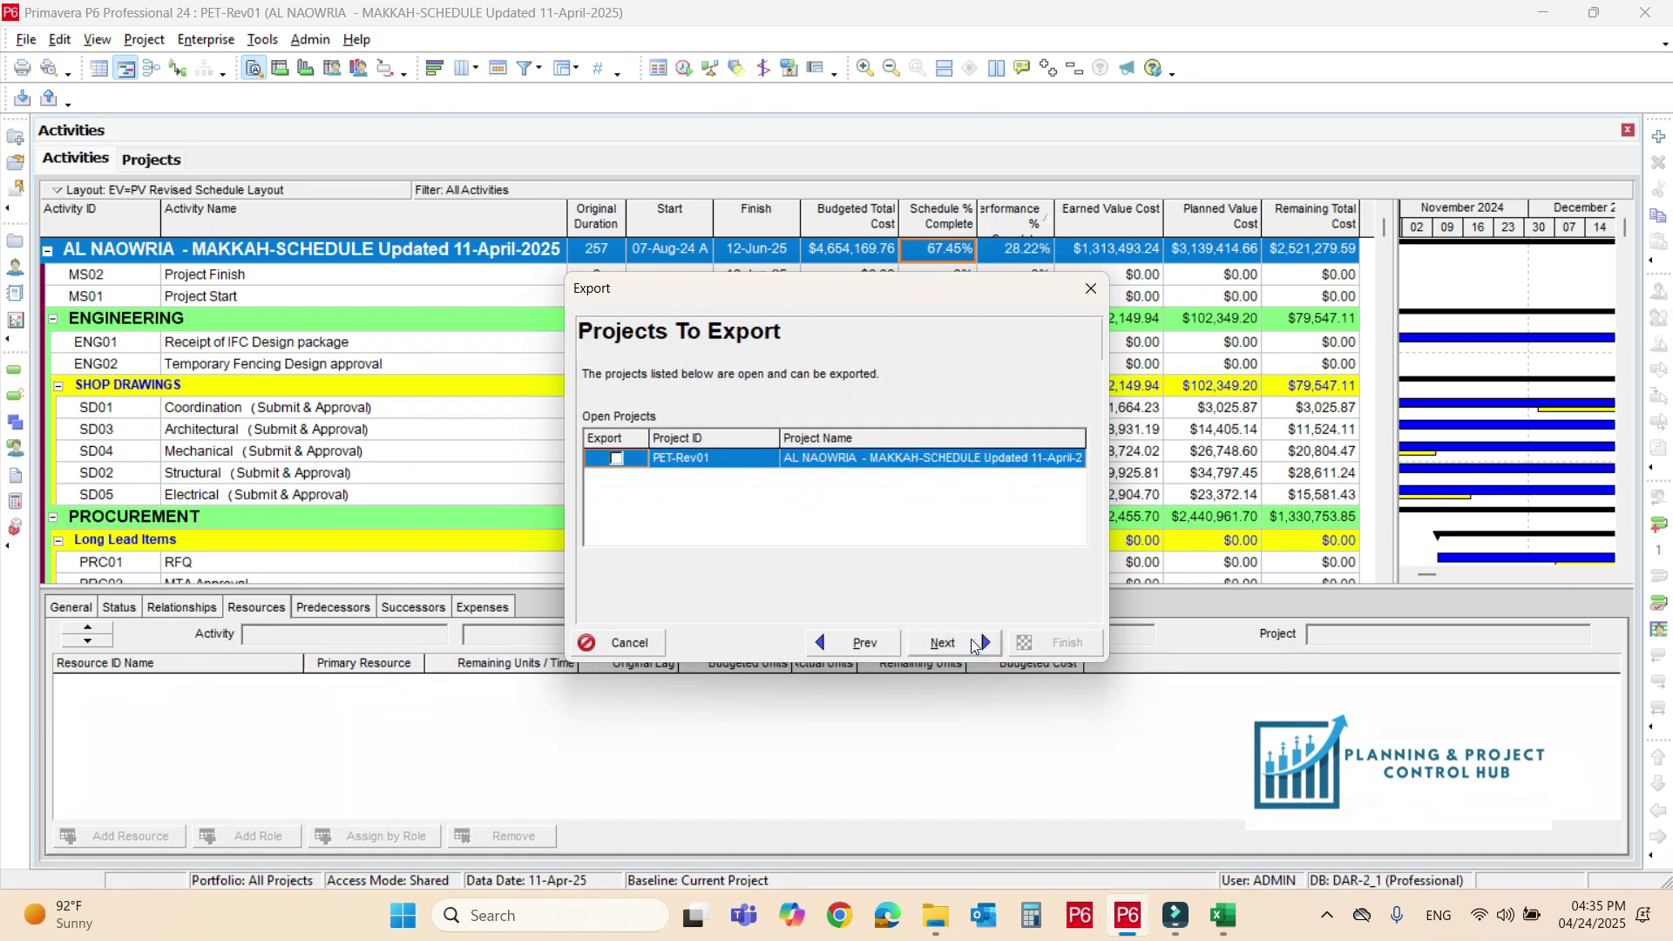
# Select PET-Rev01 for export and edit the EV=PV export template.
pyautogui.click(615, 460)
pyautogui.click(974, 642)
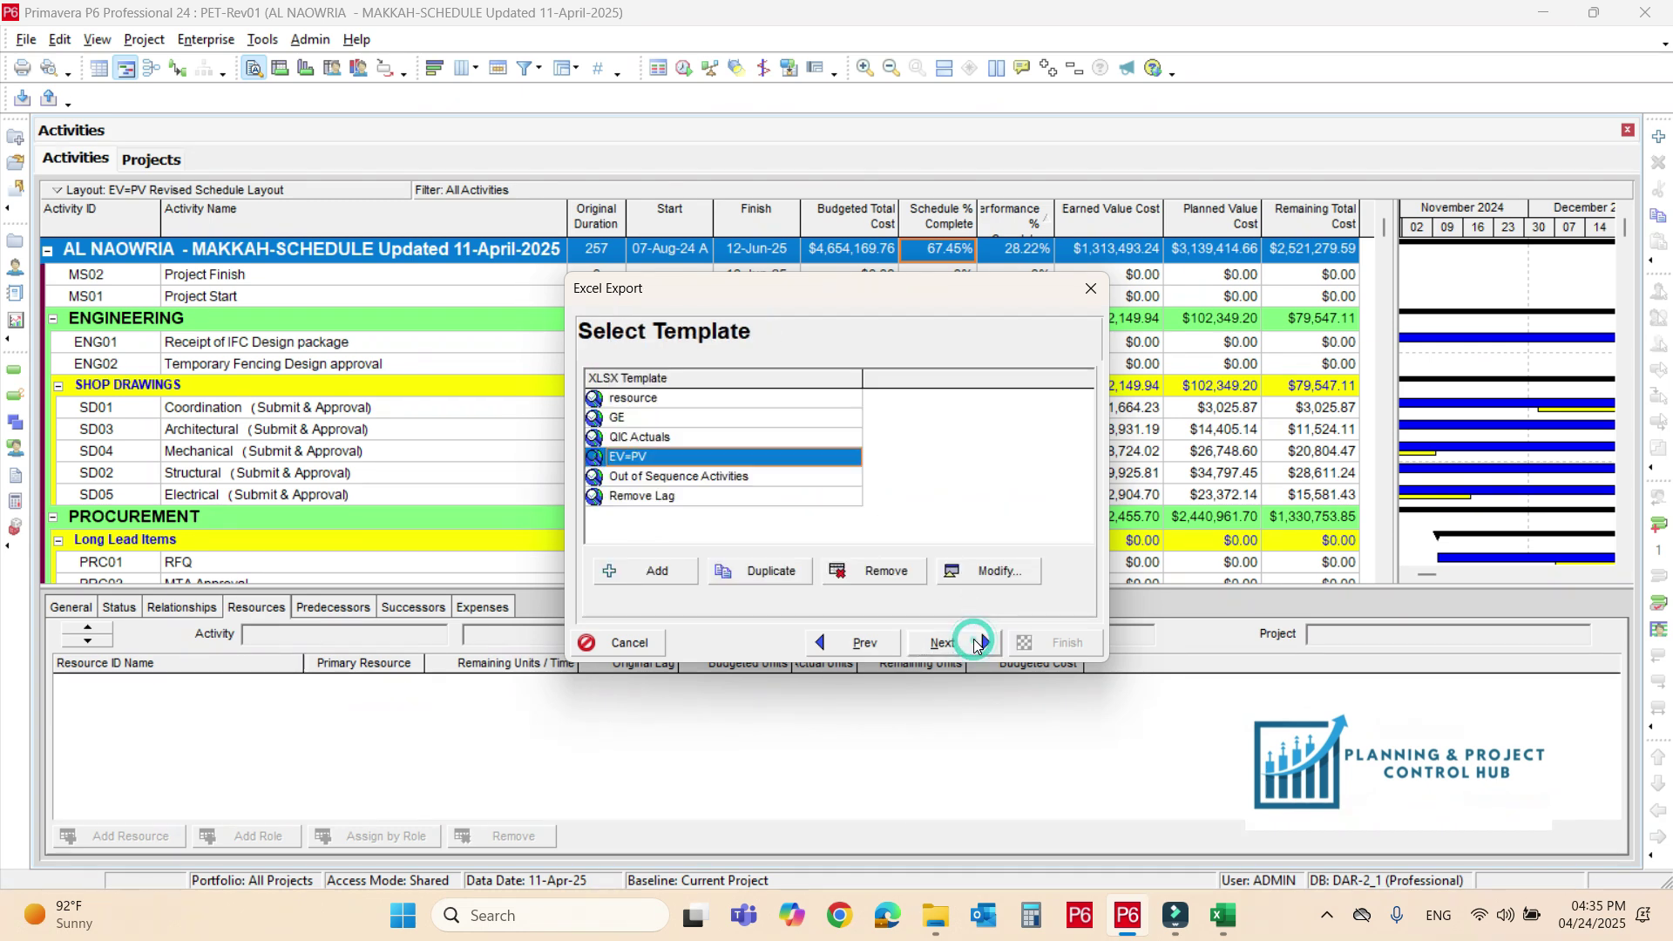
pyautogui.click(990, 573)
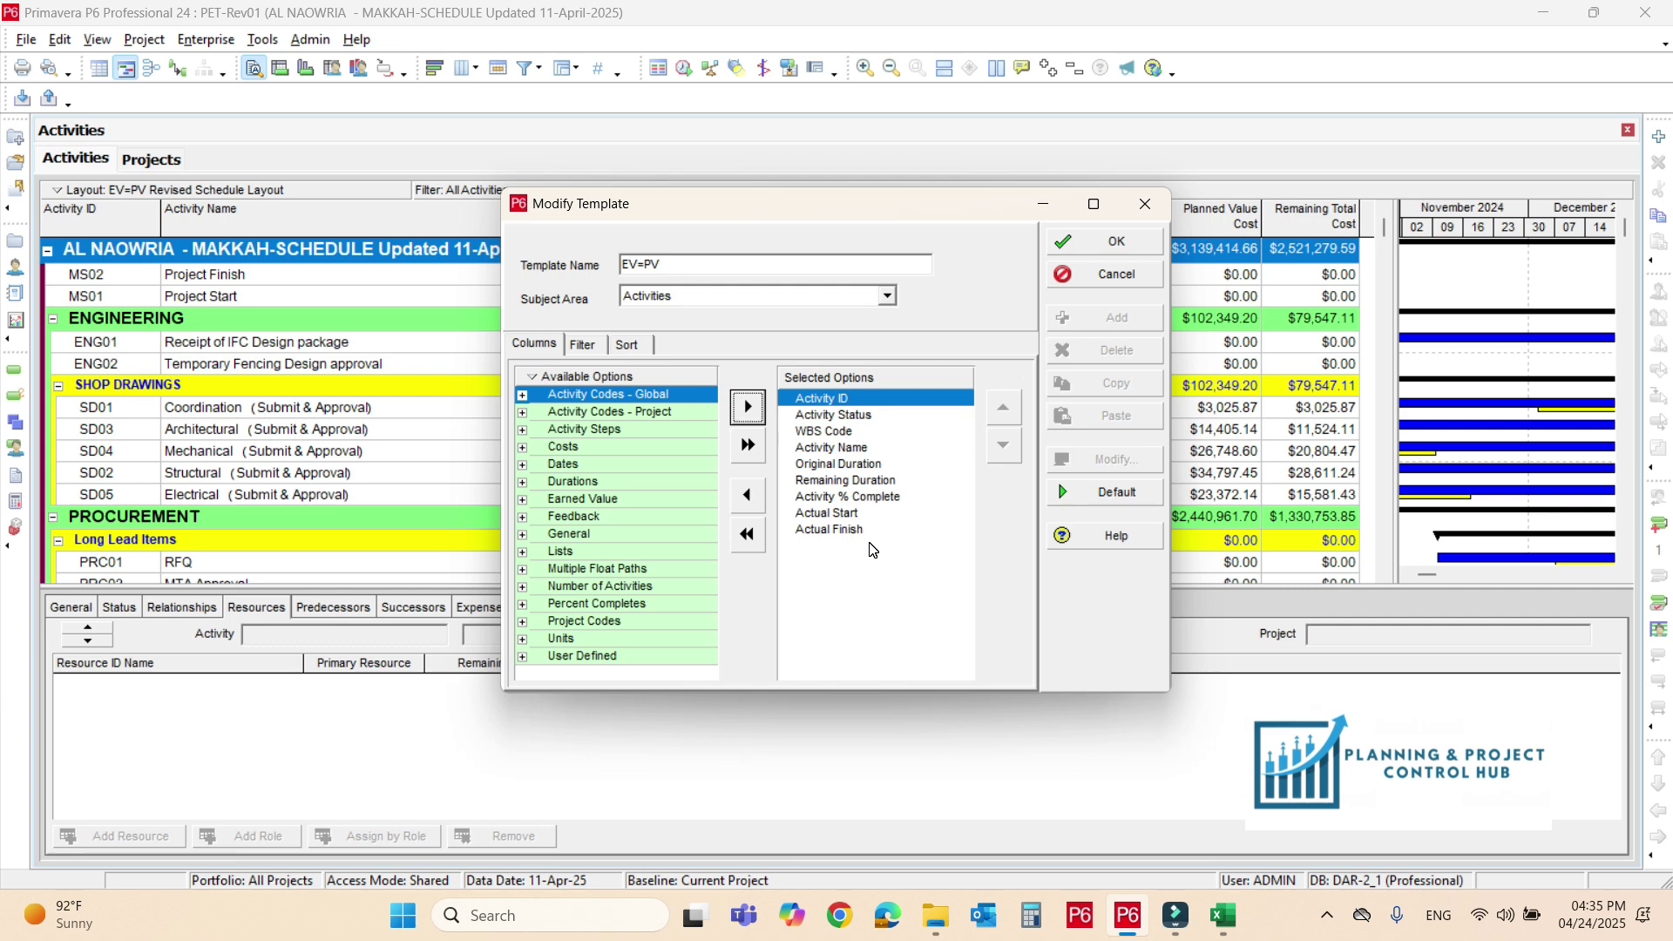
# Remove the In Progress limit from the template's activity filter.
pyautogui.click(737, 301)
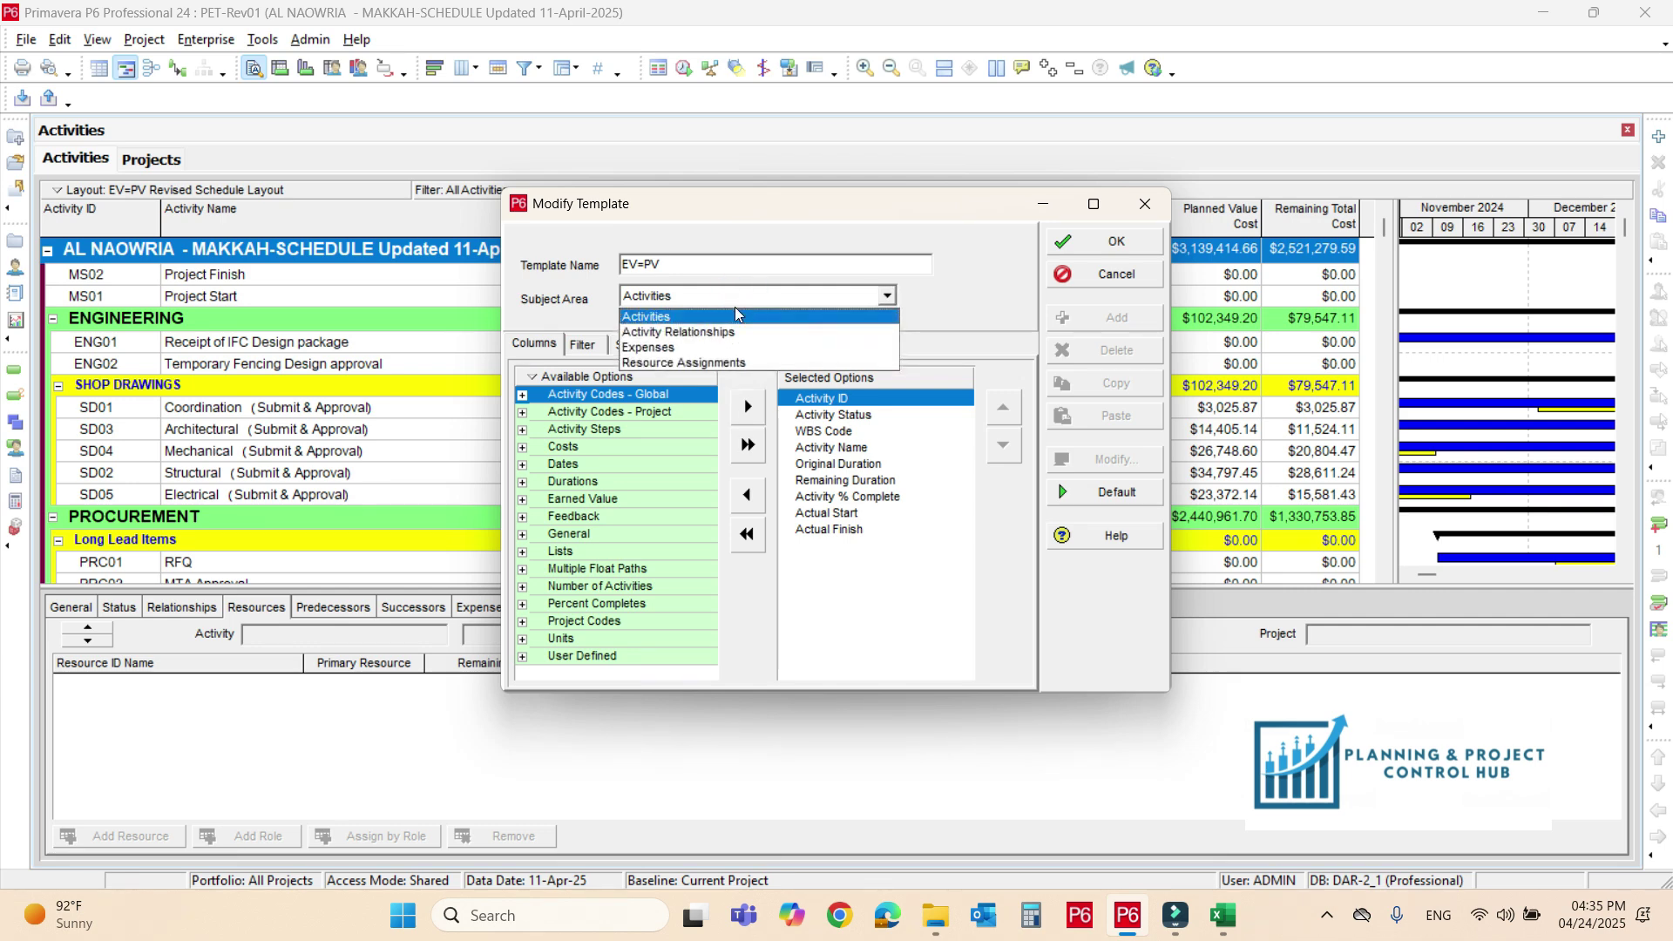
pyautogui.click(737, 301)
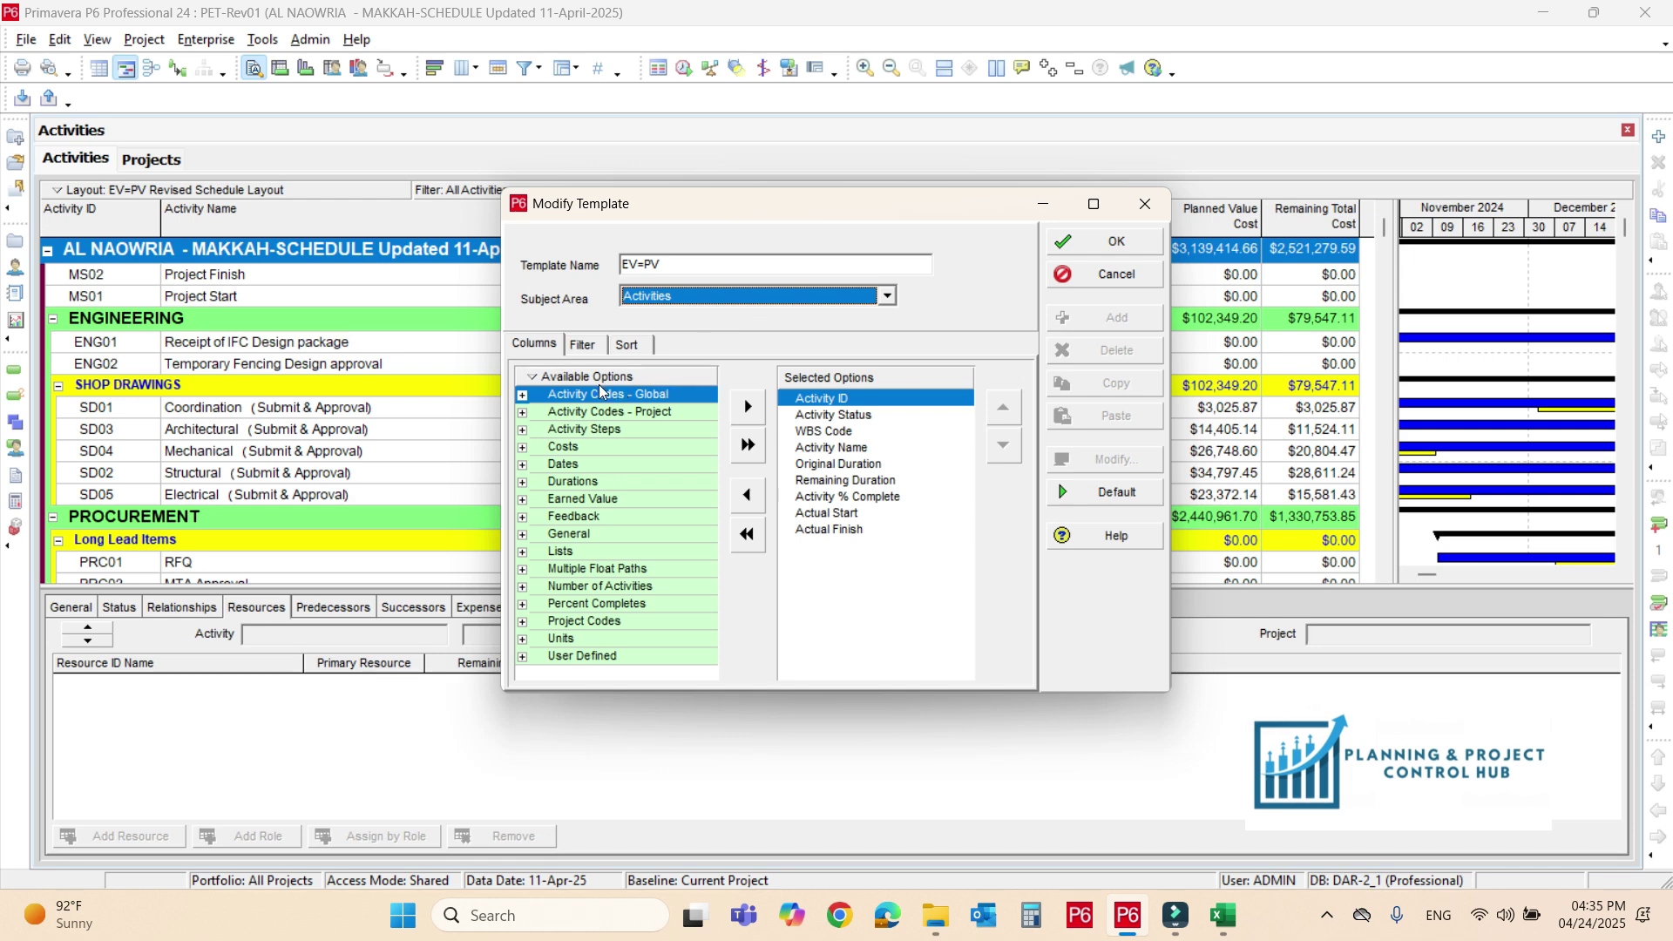
pyautogui.click(583, 344)
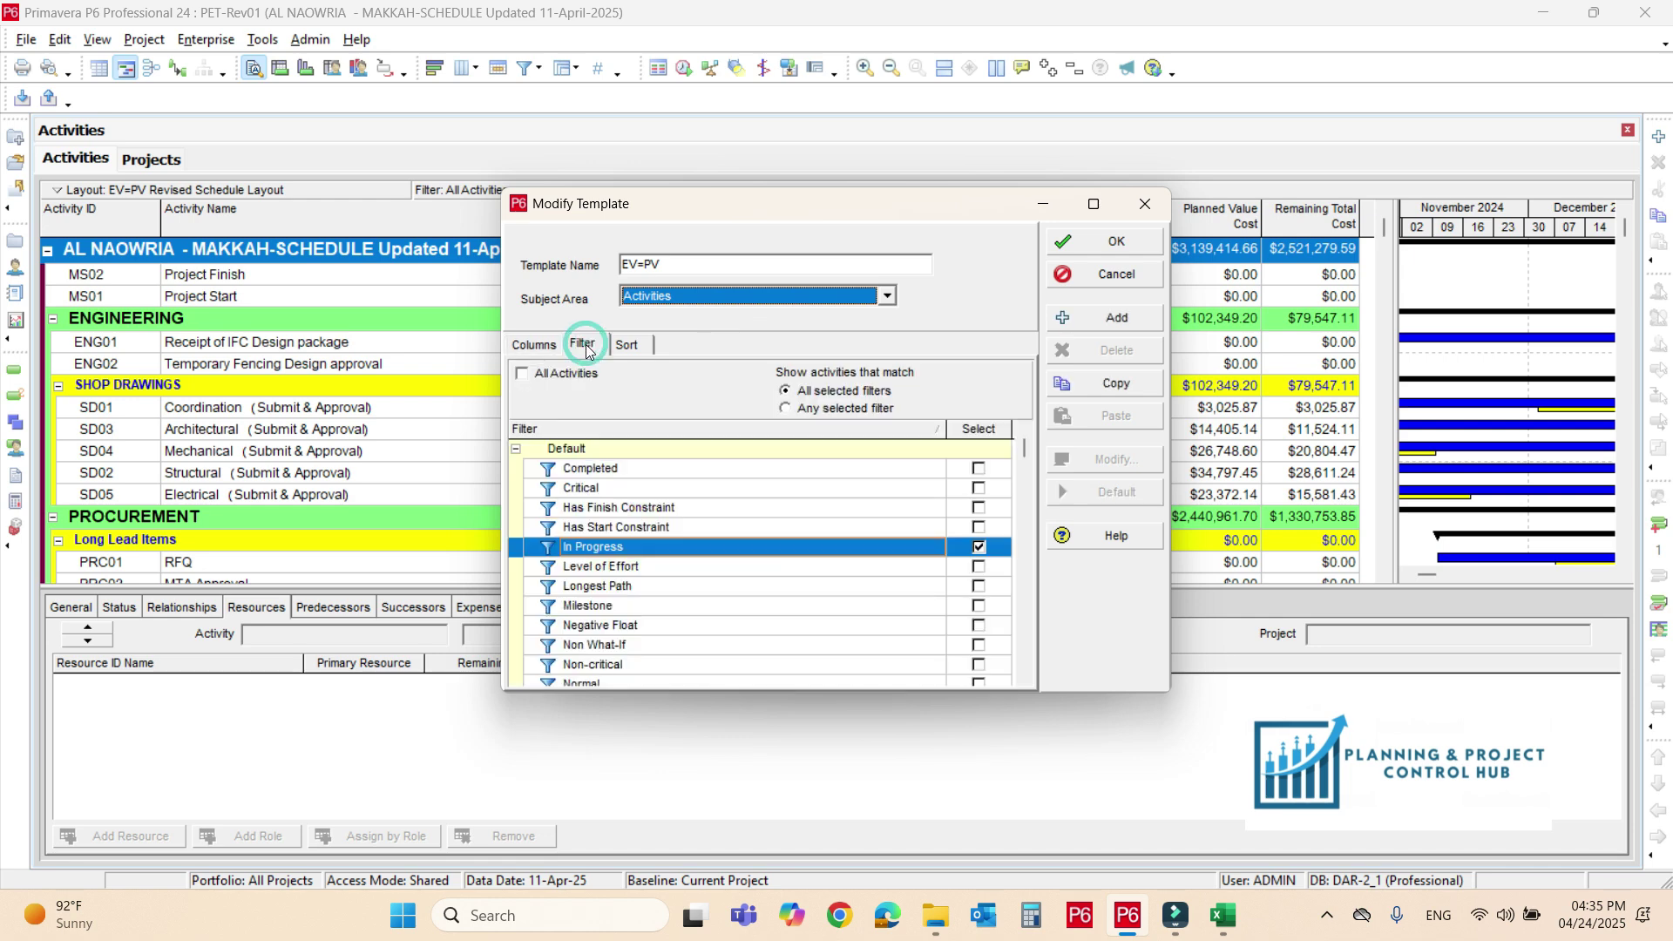
pyautogui.click(979, 548)
# Review the Activity Relationships and Resource Assignments columns, then save the template.
pyautogui.click(820, 298)
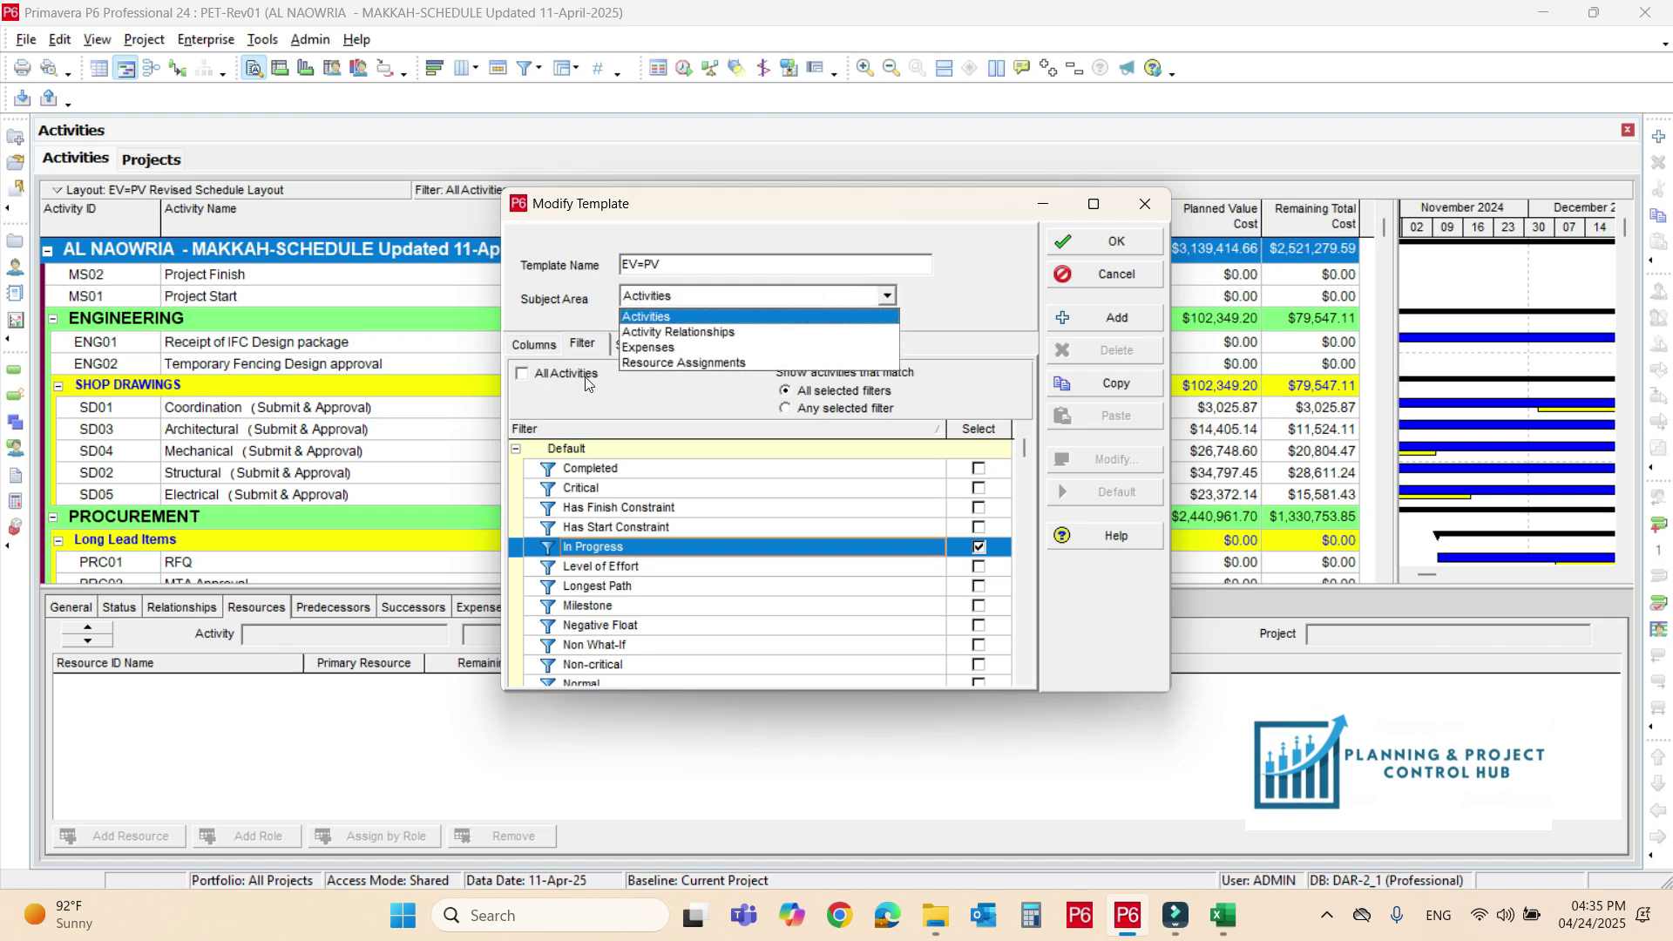
pyautogui.click(669, 331)
pyautogui.click(534, 344)
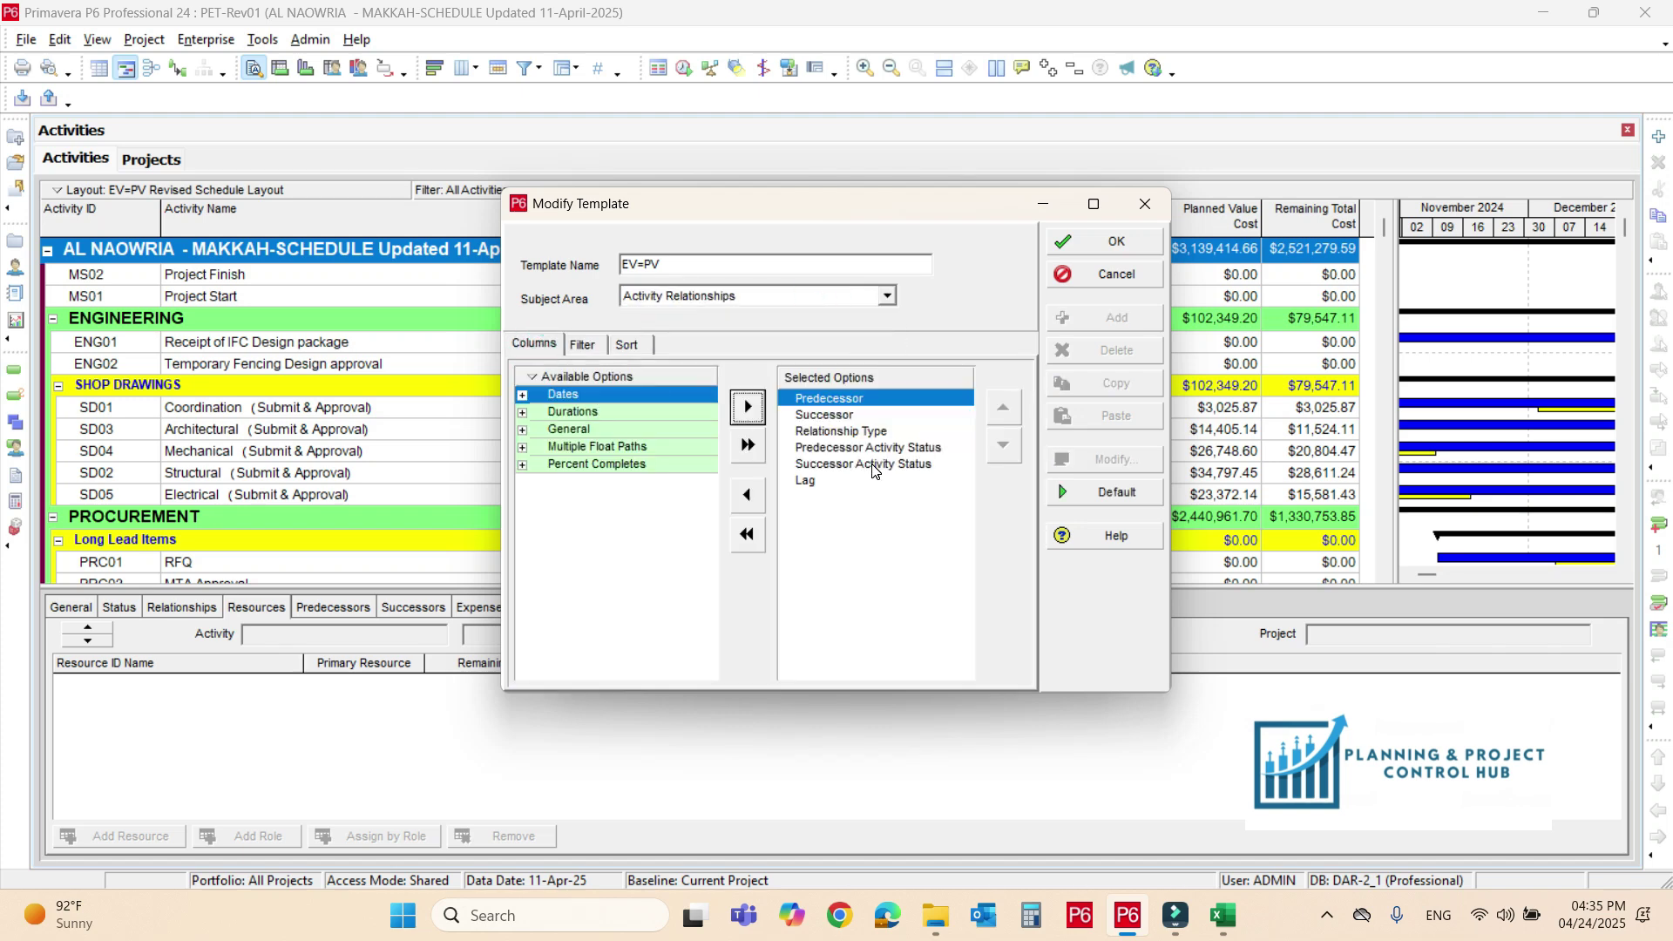
pyautogui.click(767, 297)
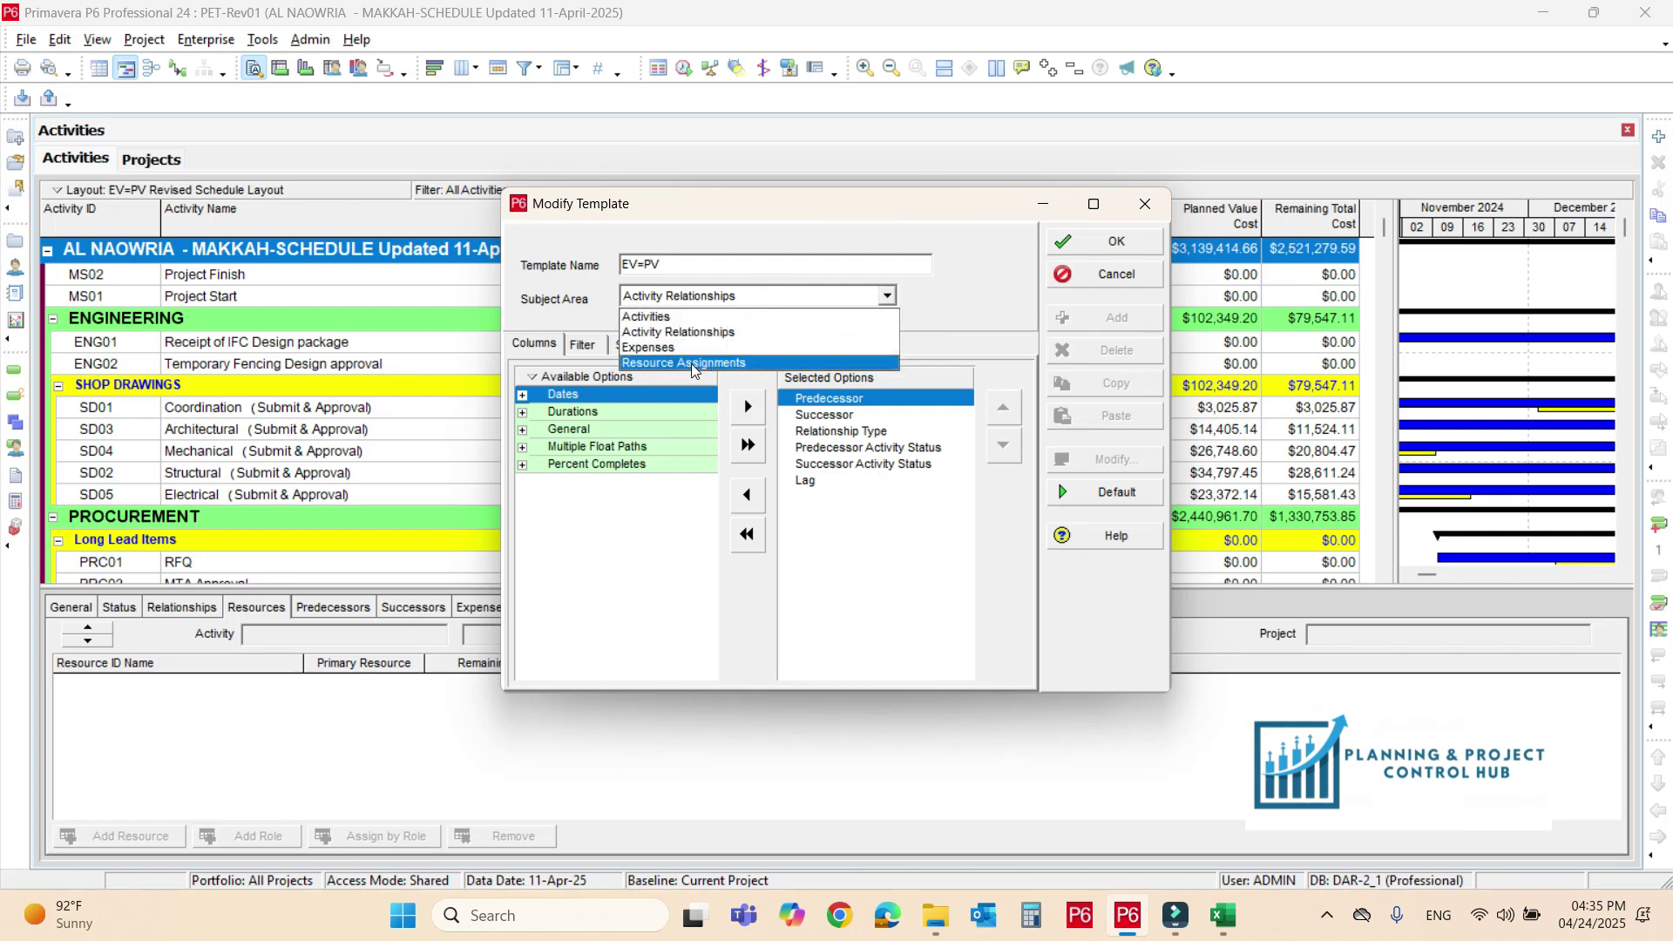
pyautogui.click(695, 365)
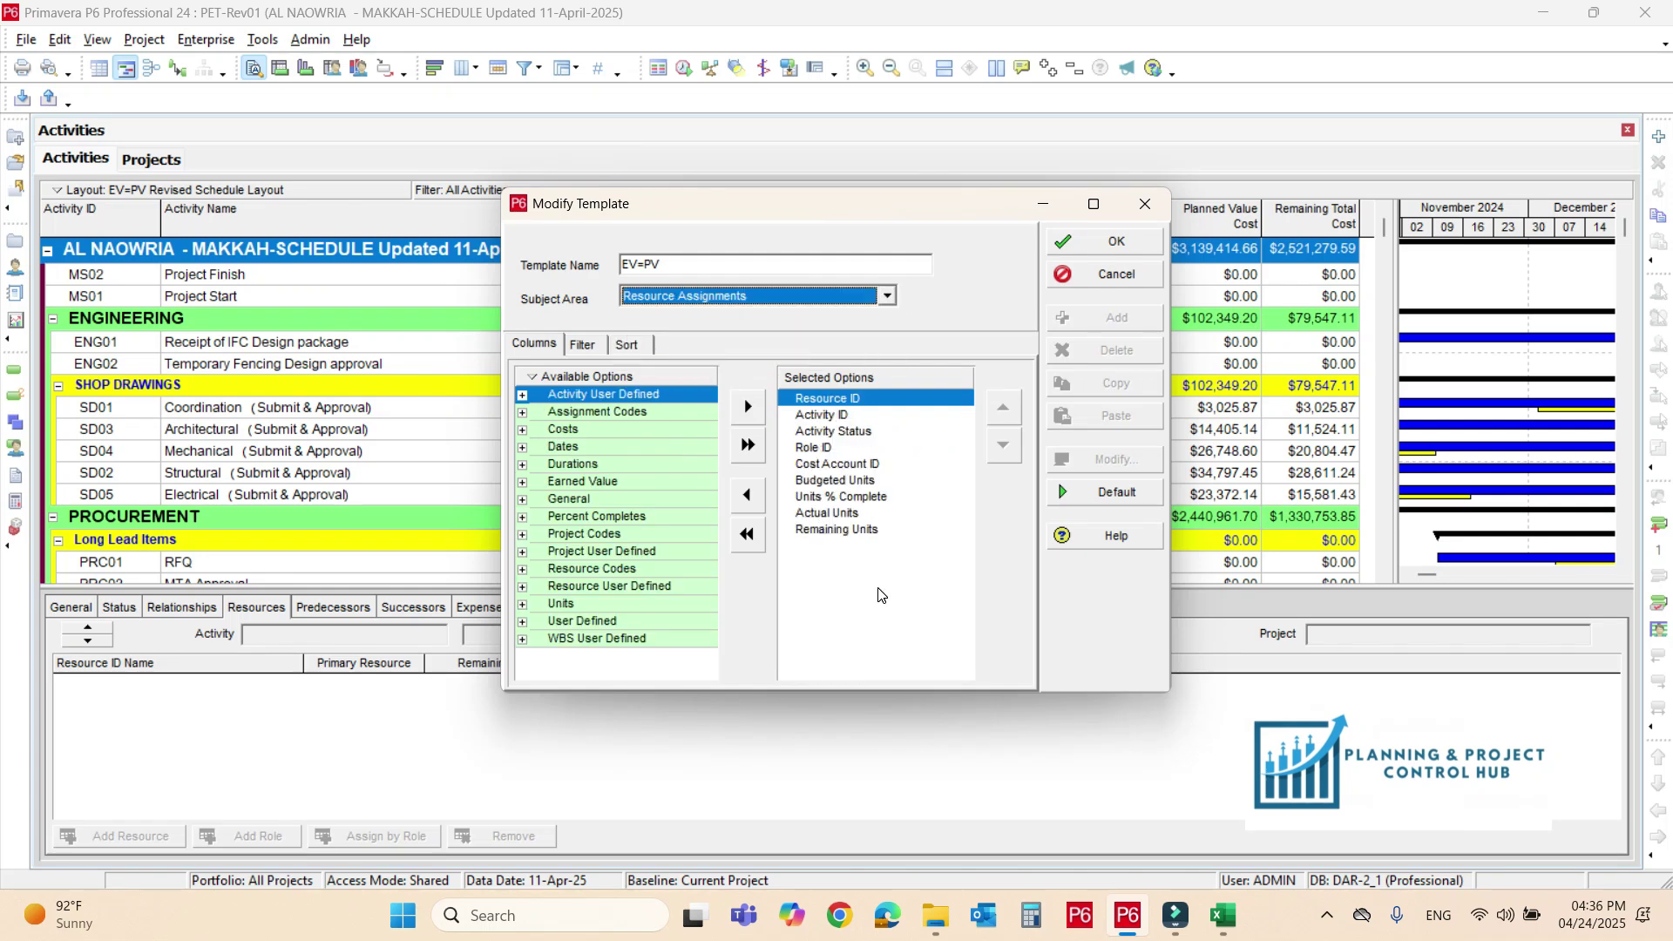
pyautogui.click(1085, 251)
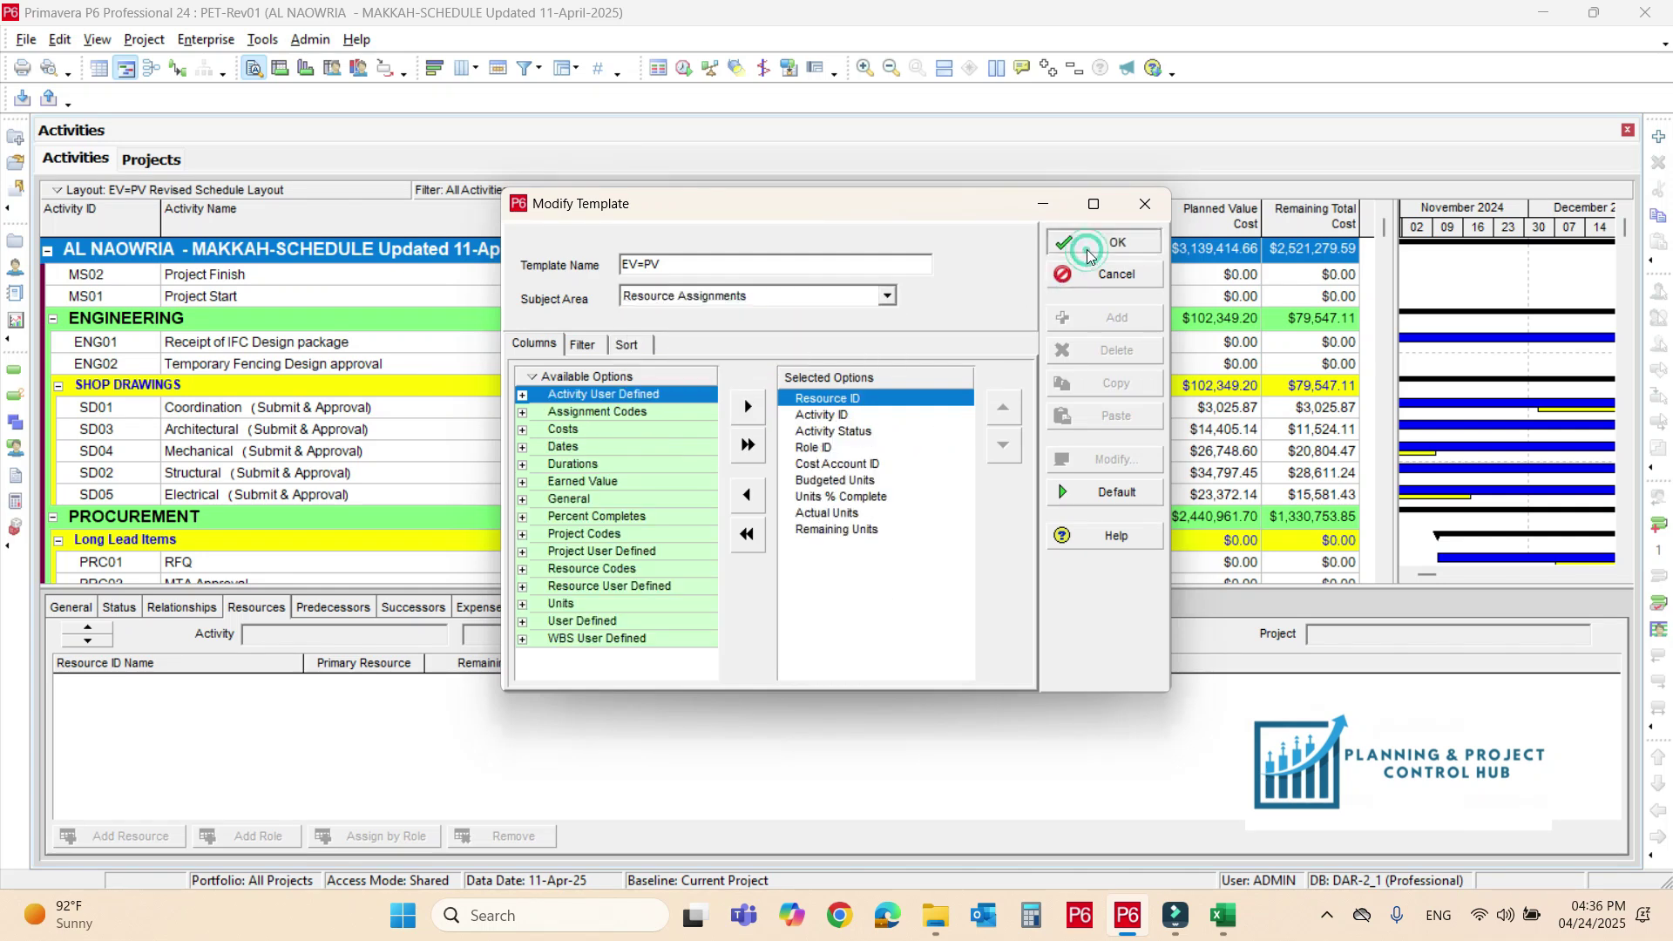
# Export to PET-Rev02.xlsx in the Revised Baseline folder and dismiss the success message.
pyautogui.click(957, 647)
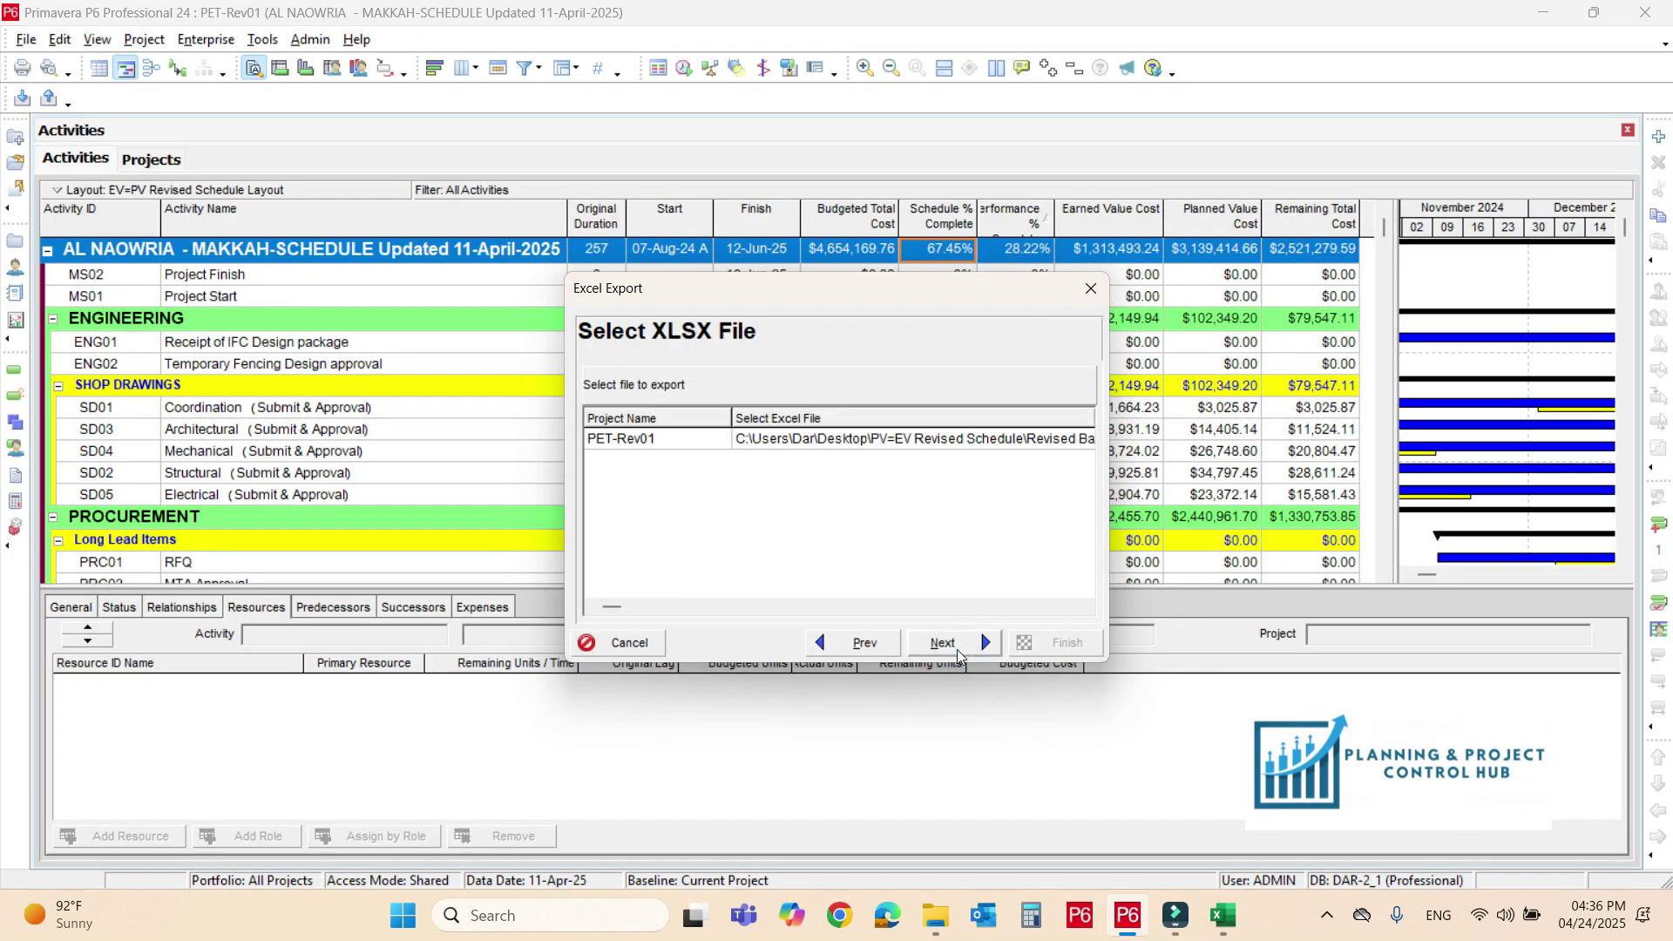
pyautogui.click(872, 438)
pyautogui.click(872, 438)
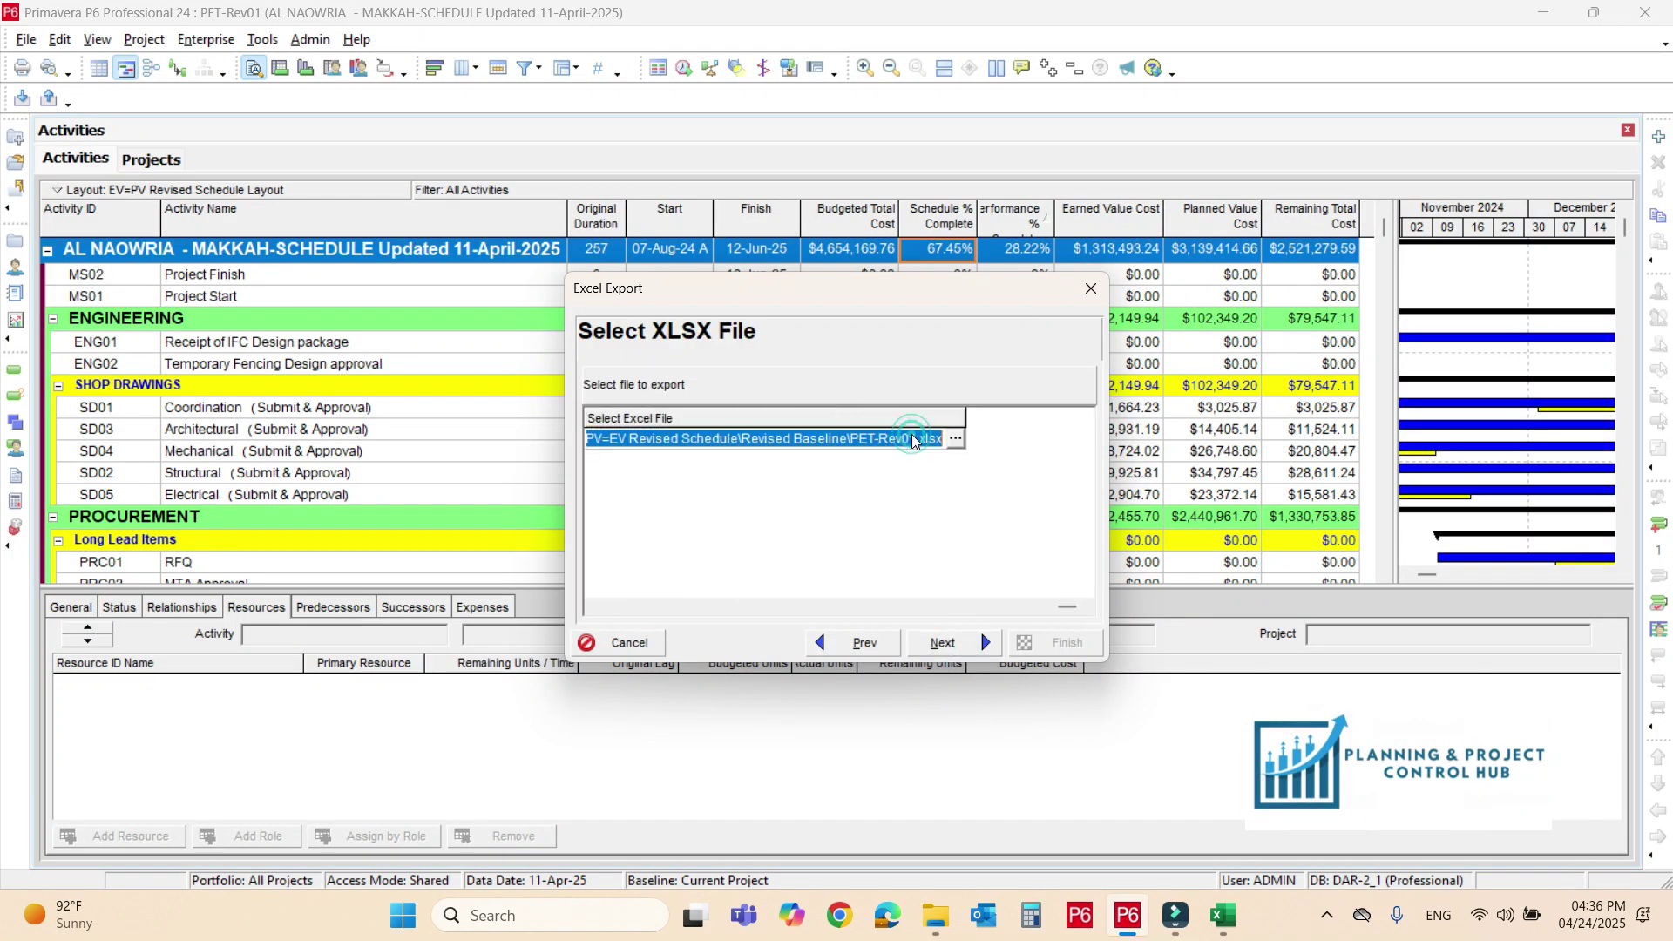
pyautogui.click(955, 441)
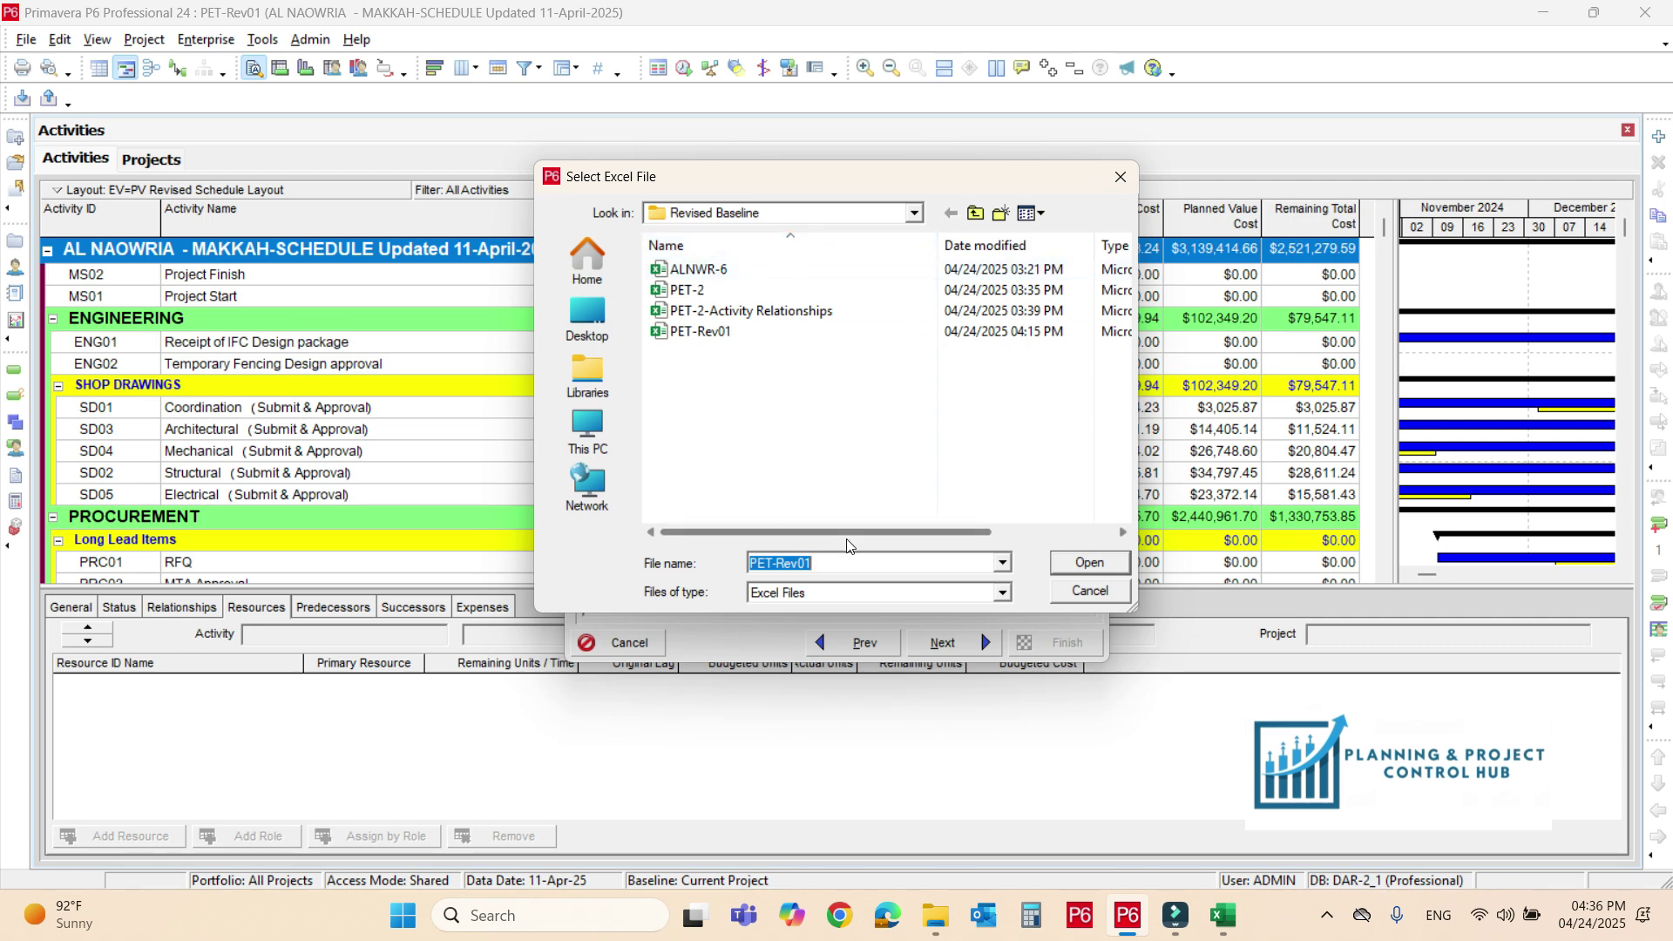
pyautogui.click(860, 562)
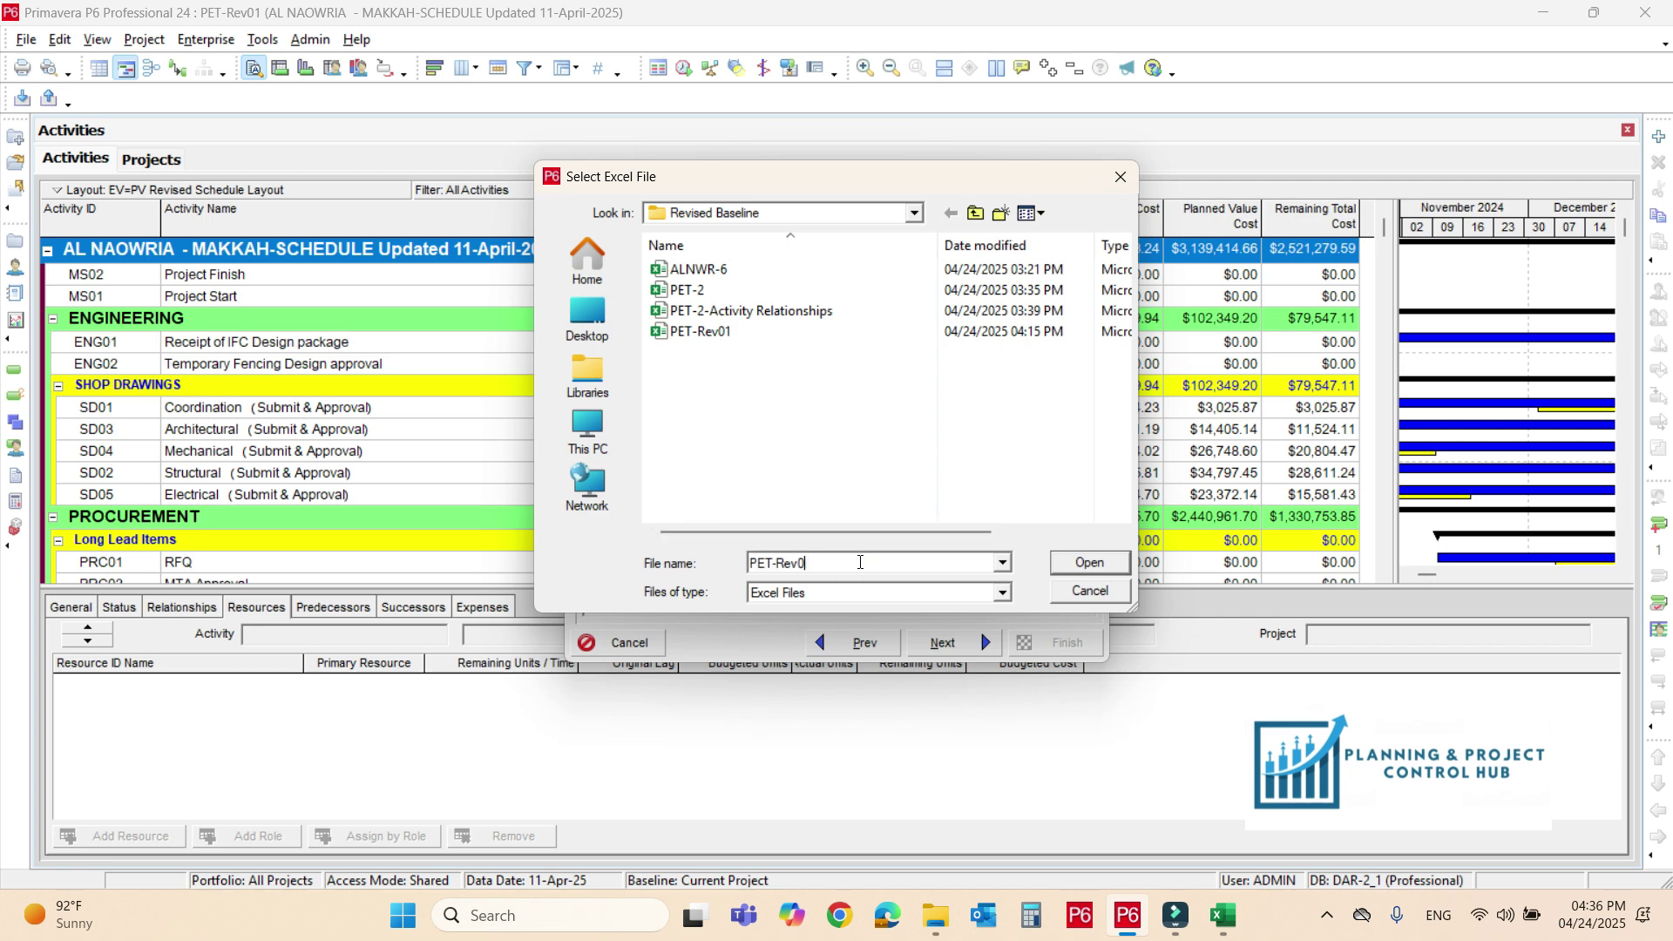
pyautogui.write('2')
pyautogui.click(1088, 562)
pyautogui.click(935, 647)
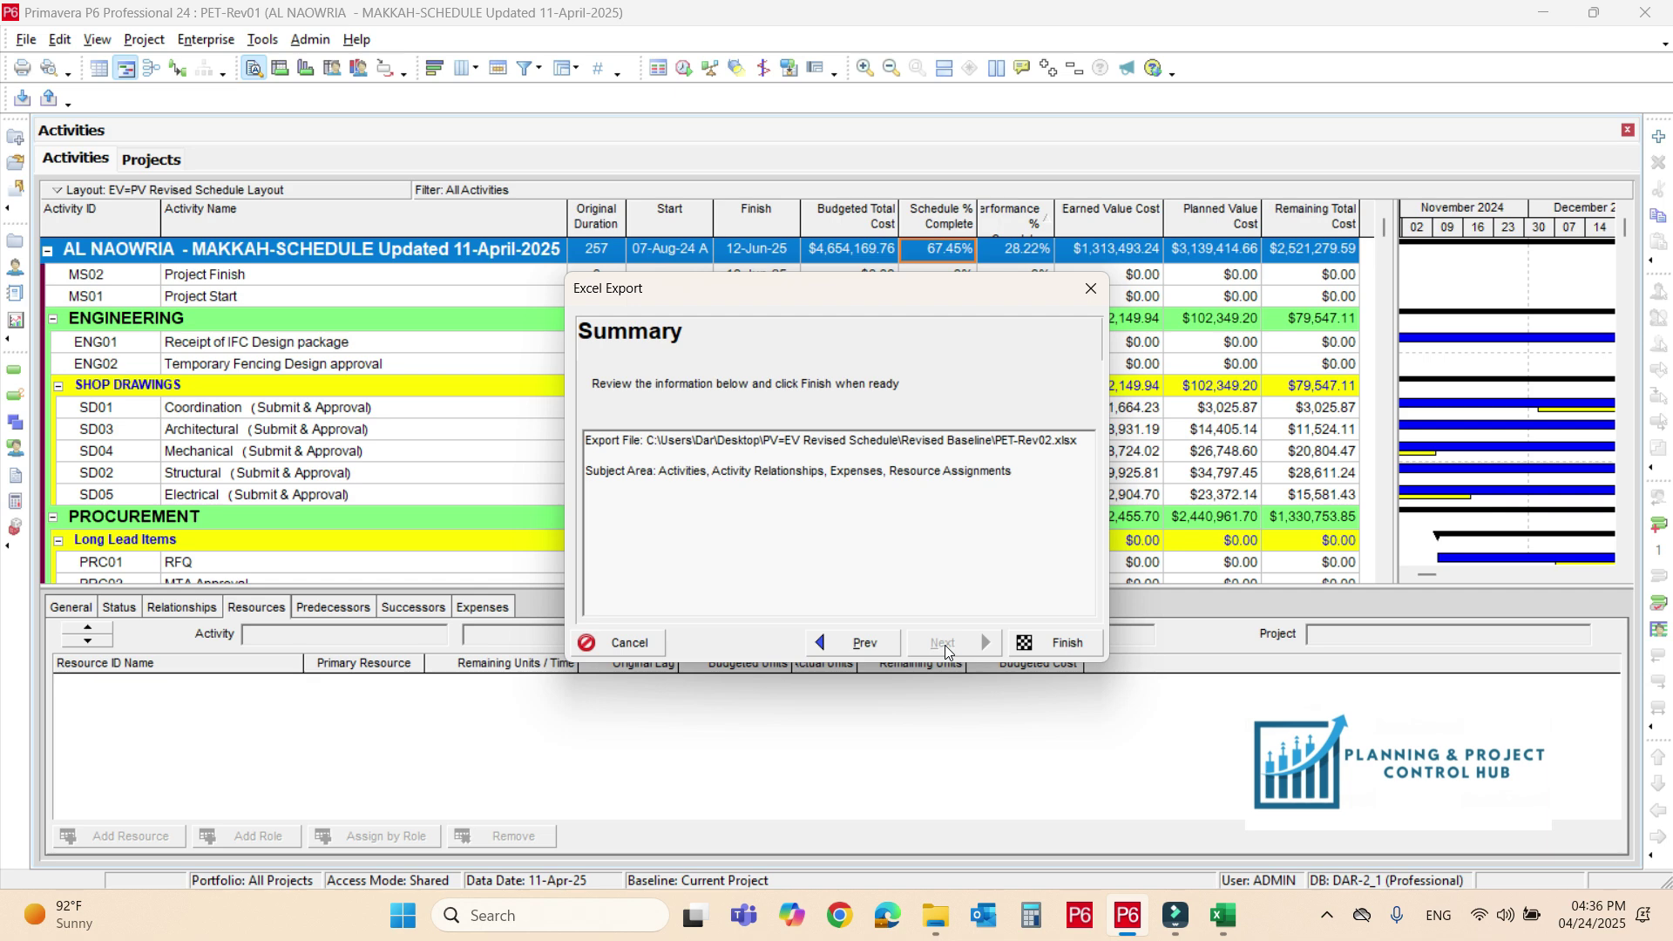
pyautogui.click(1056, 646)
pyautogui.click(1080, 636)
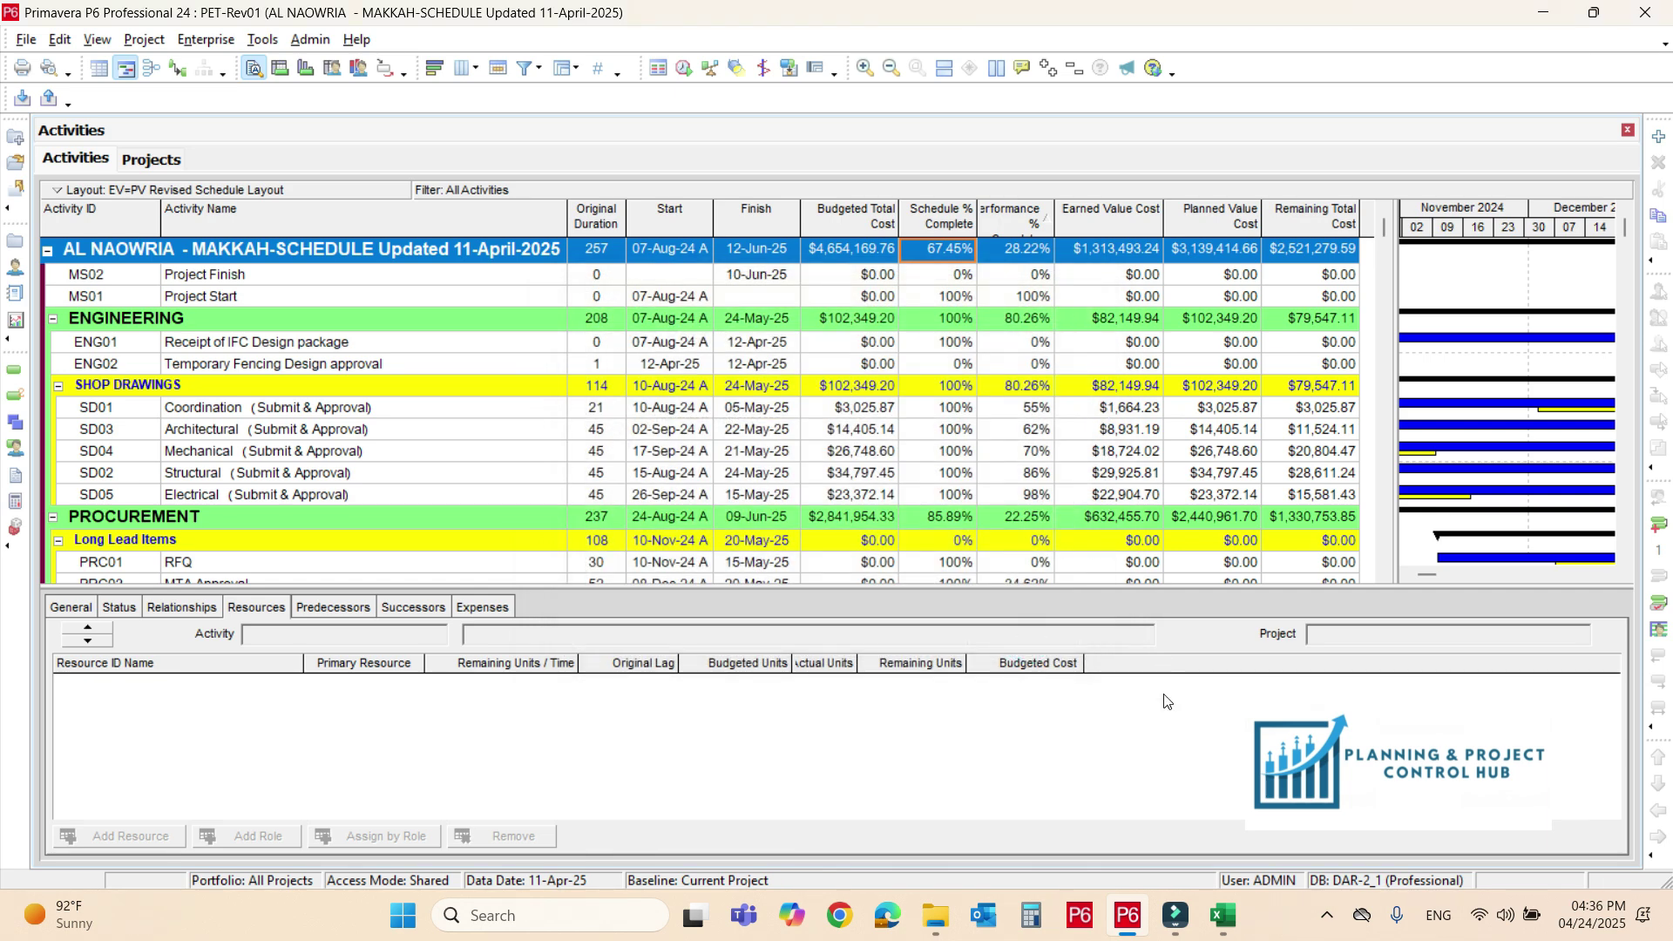
# In the PV=EV Revised Schedule P6 Tool workbook, open Split Xlsx Options from the Softedemy ribbon.
pyautogui.click(1221, 917)
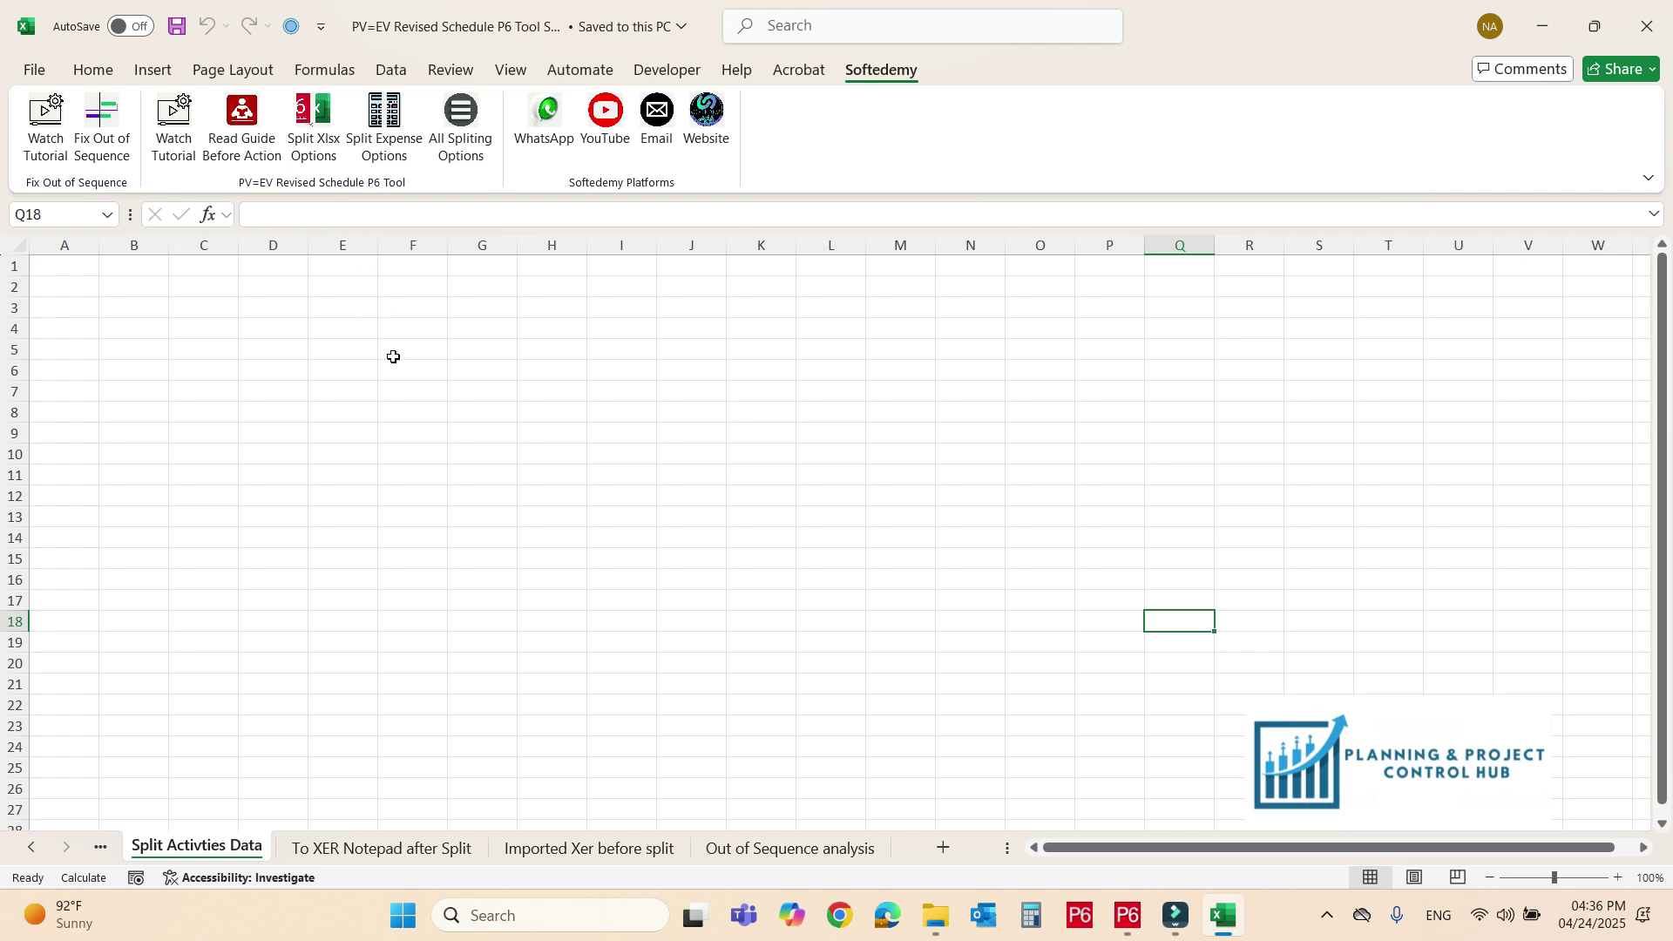
pyautogui.click(320, 126)
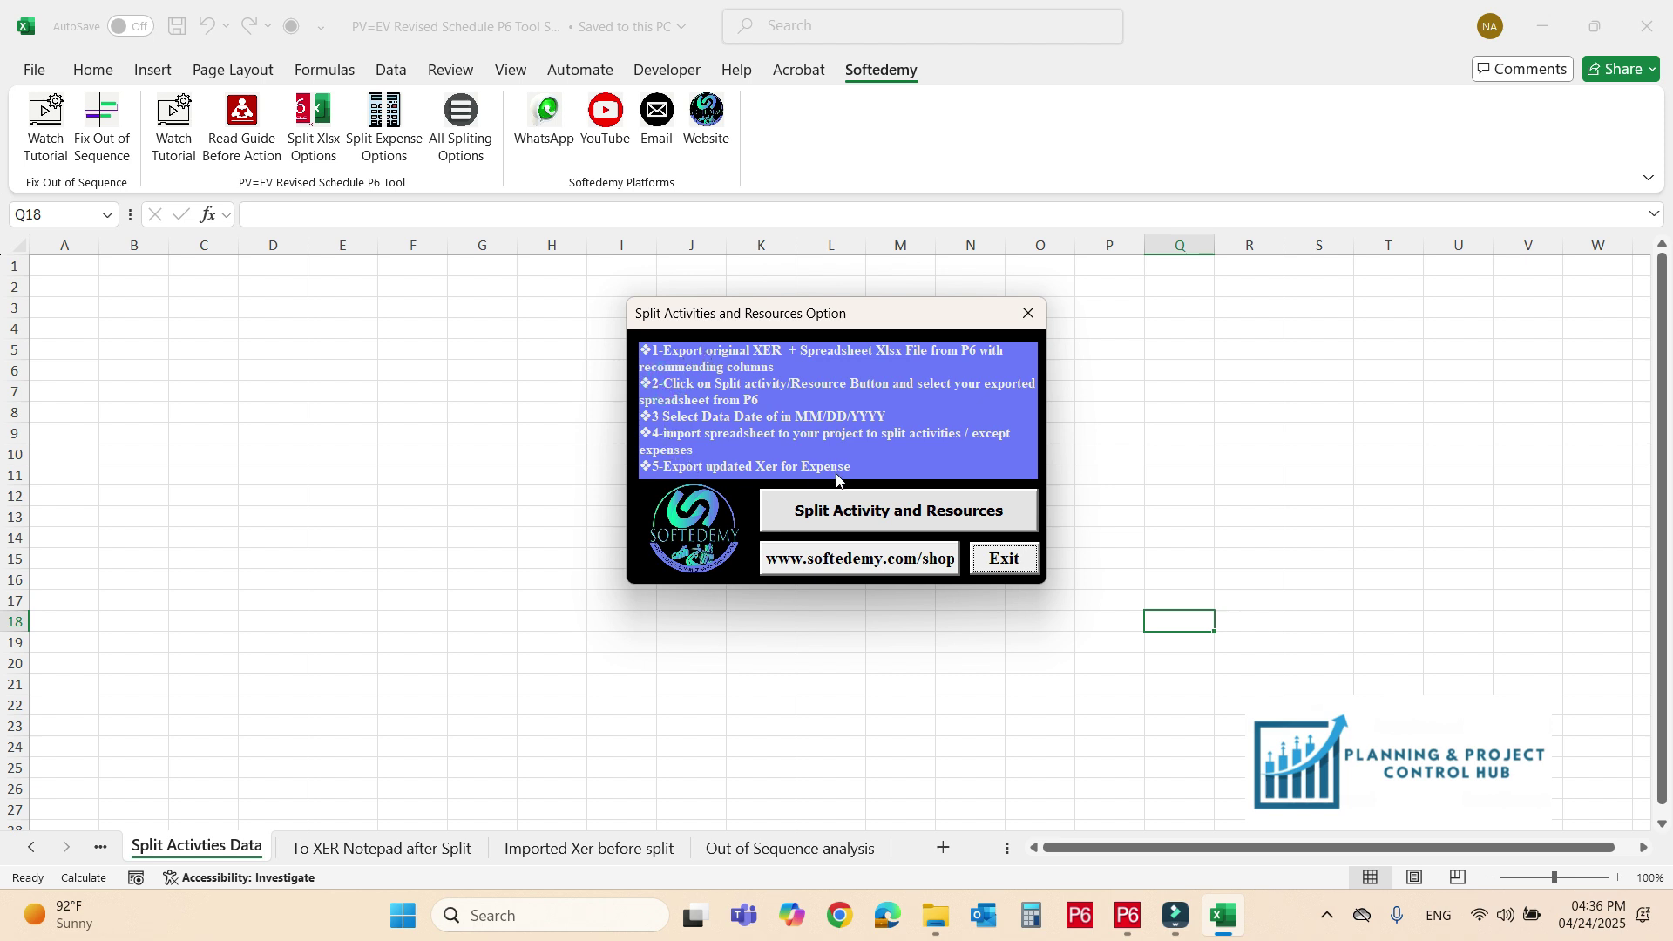
# Start the split and load PET-Rev02 from the Revised Baseline folder.
pyautogui.click(880, 514)
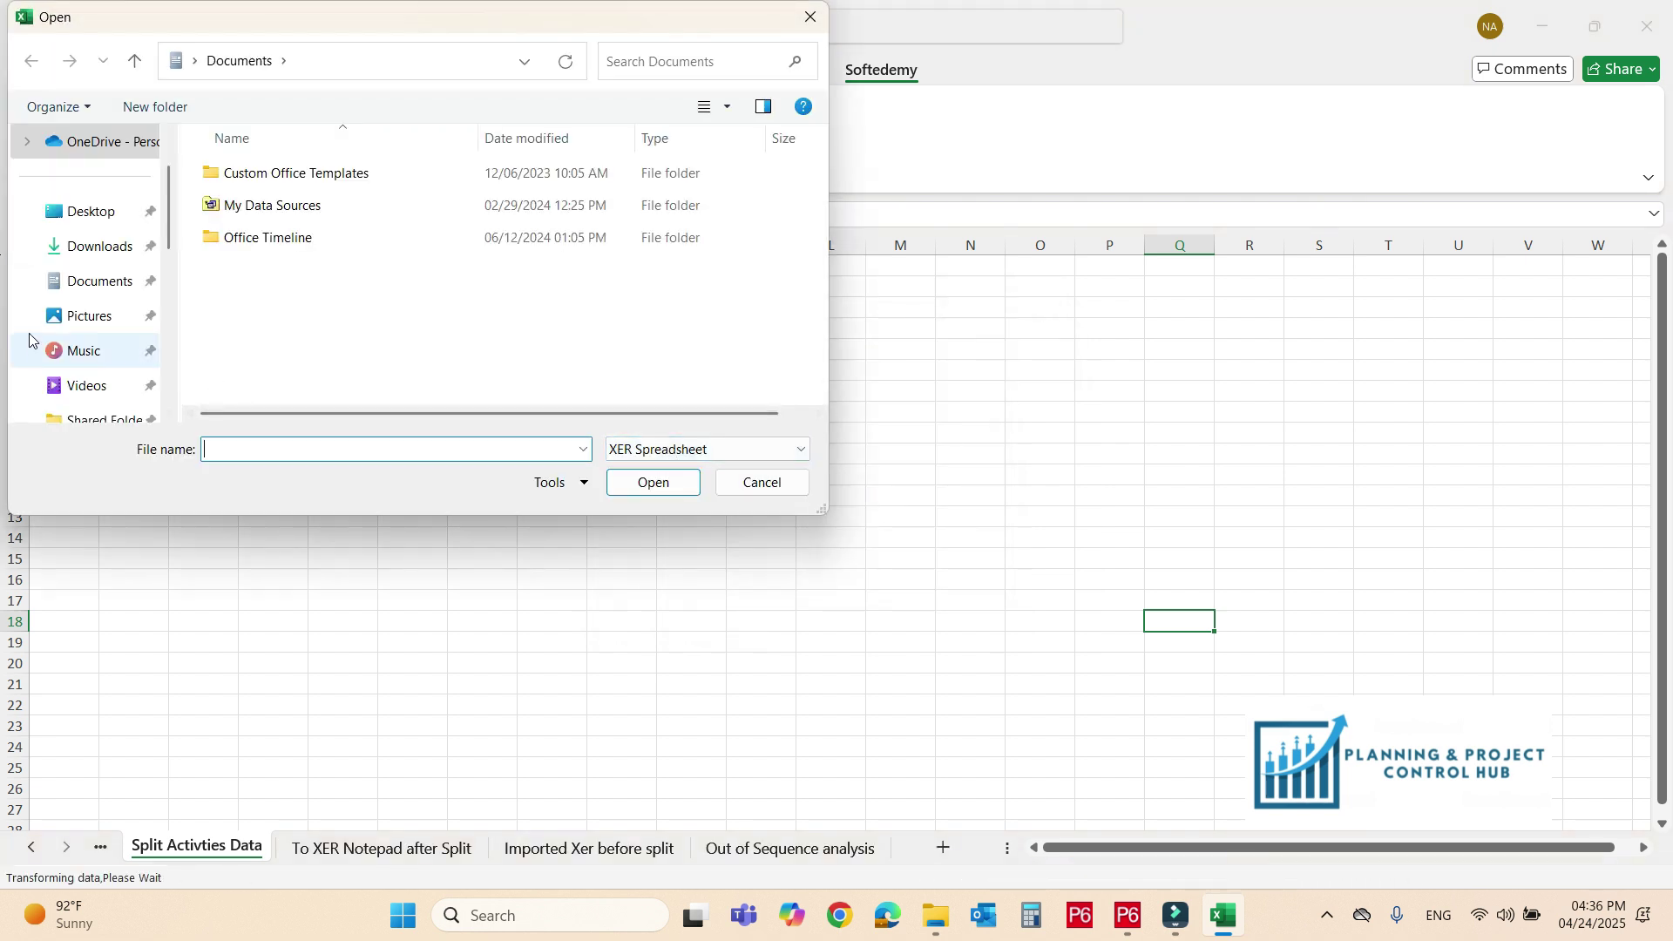
pyautogui.scroll(-5, 100, 279)
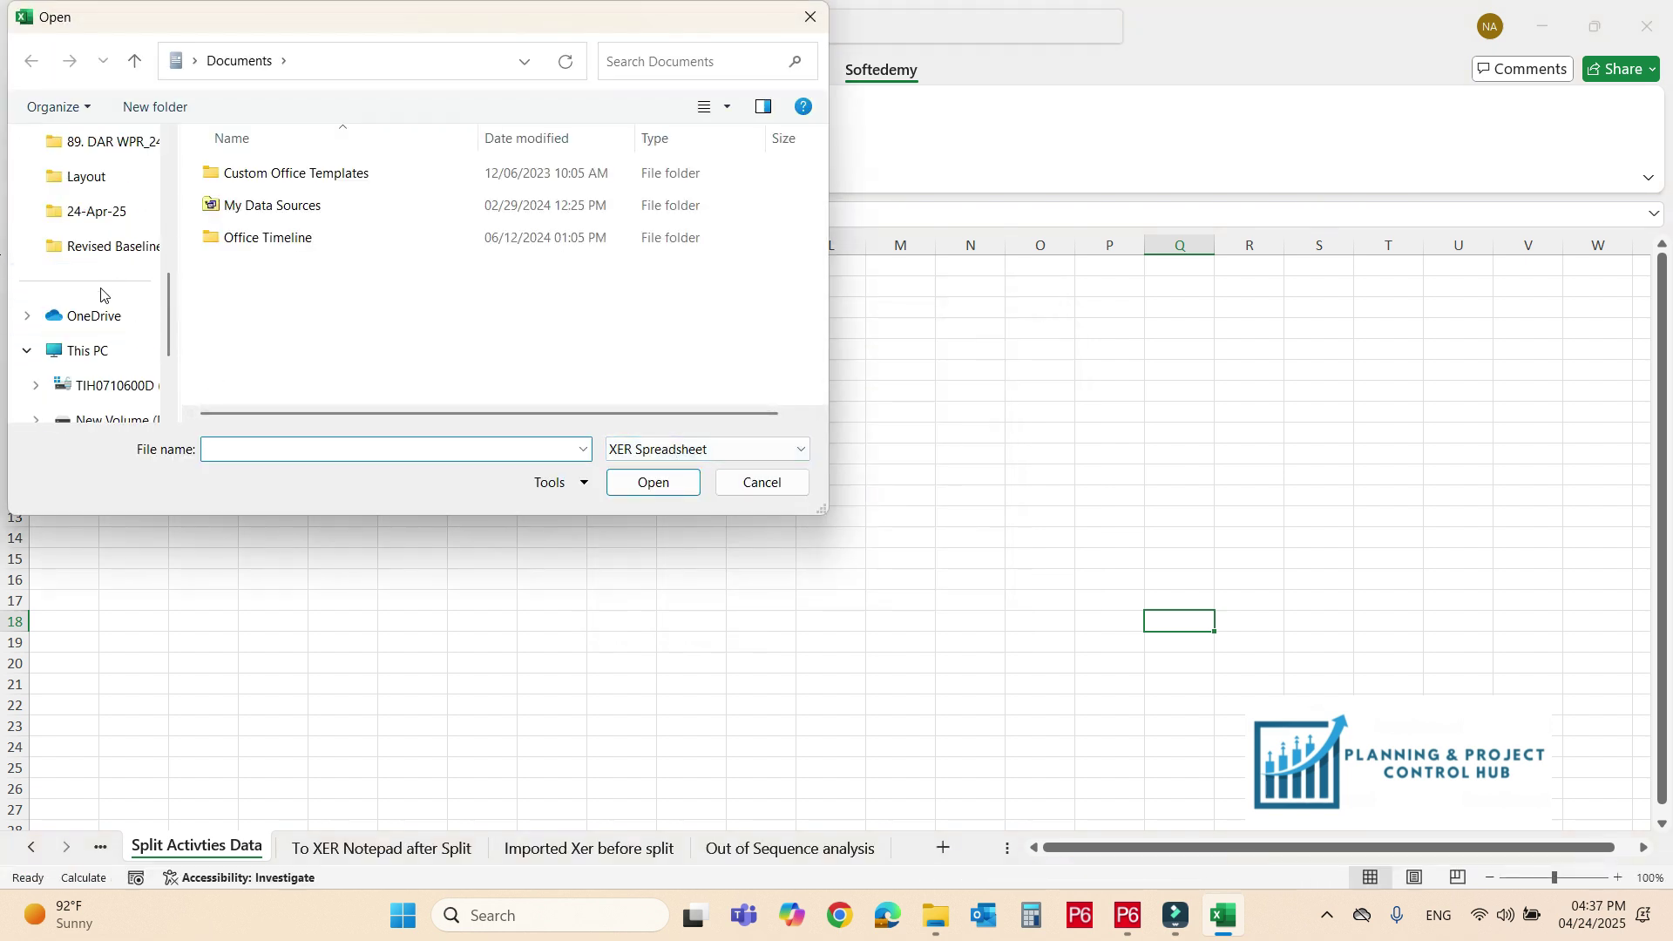
pyautogui.click(100, 246)
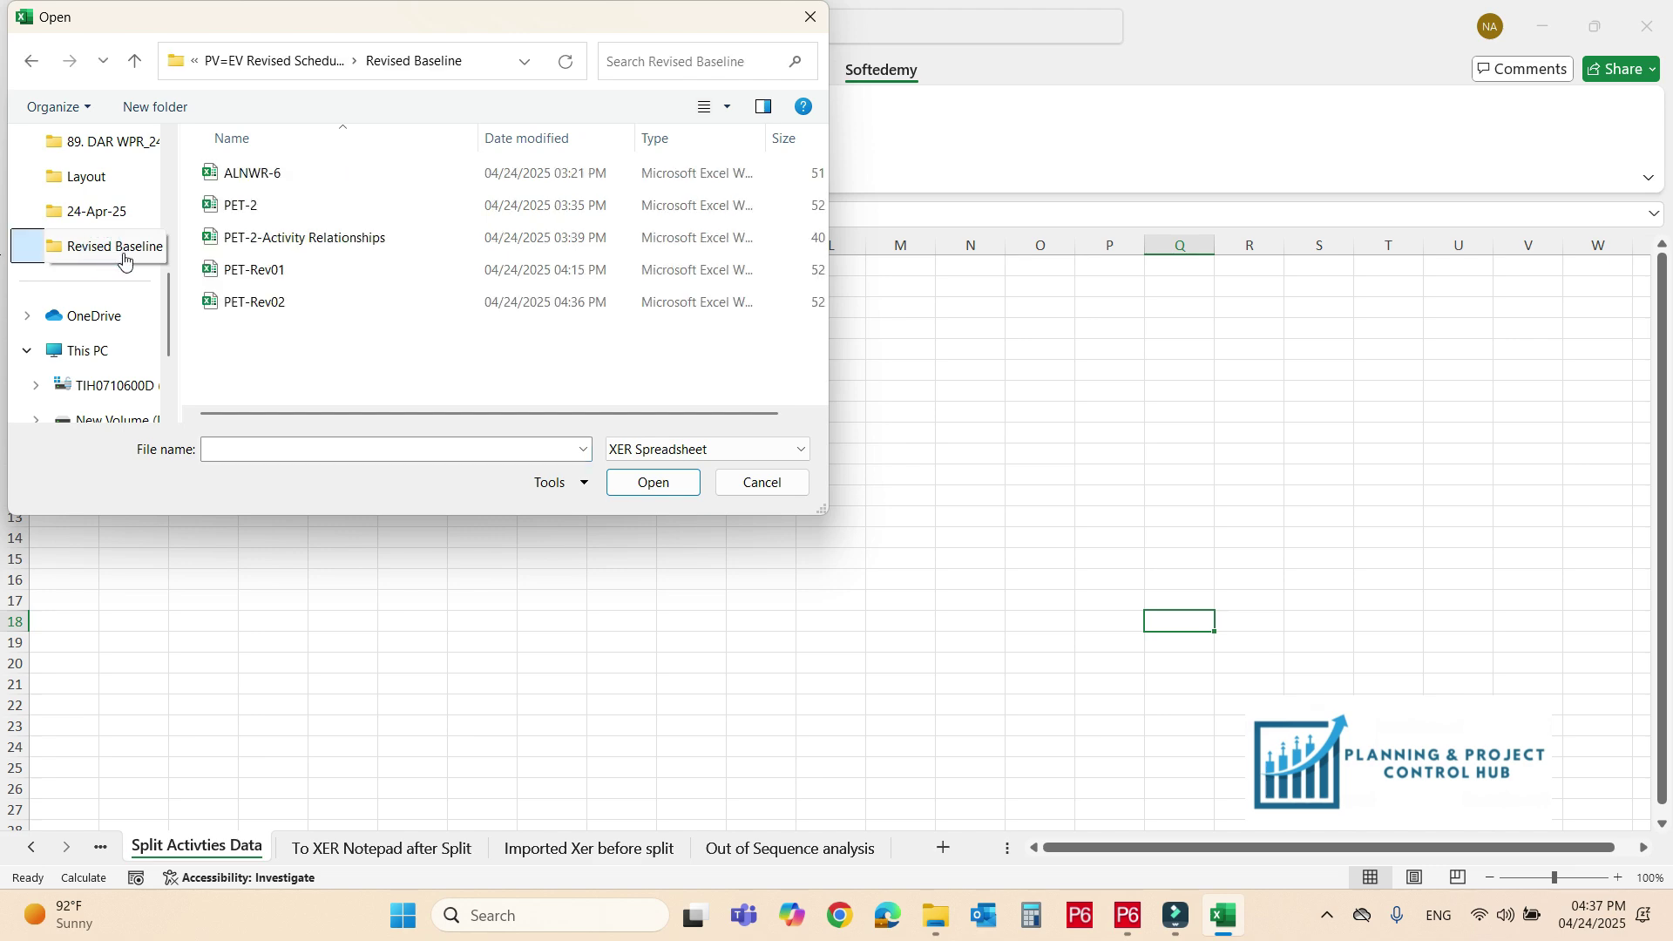
pyautogui.doubleClick(287, 306)
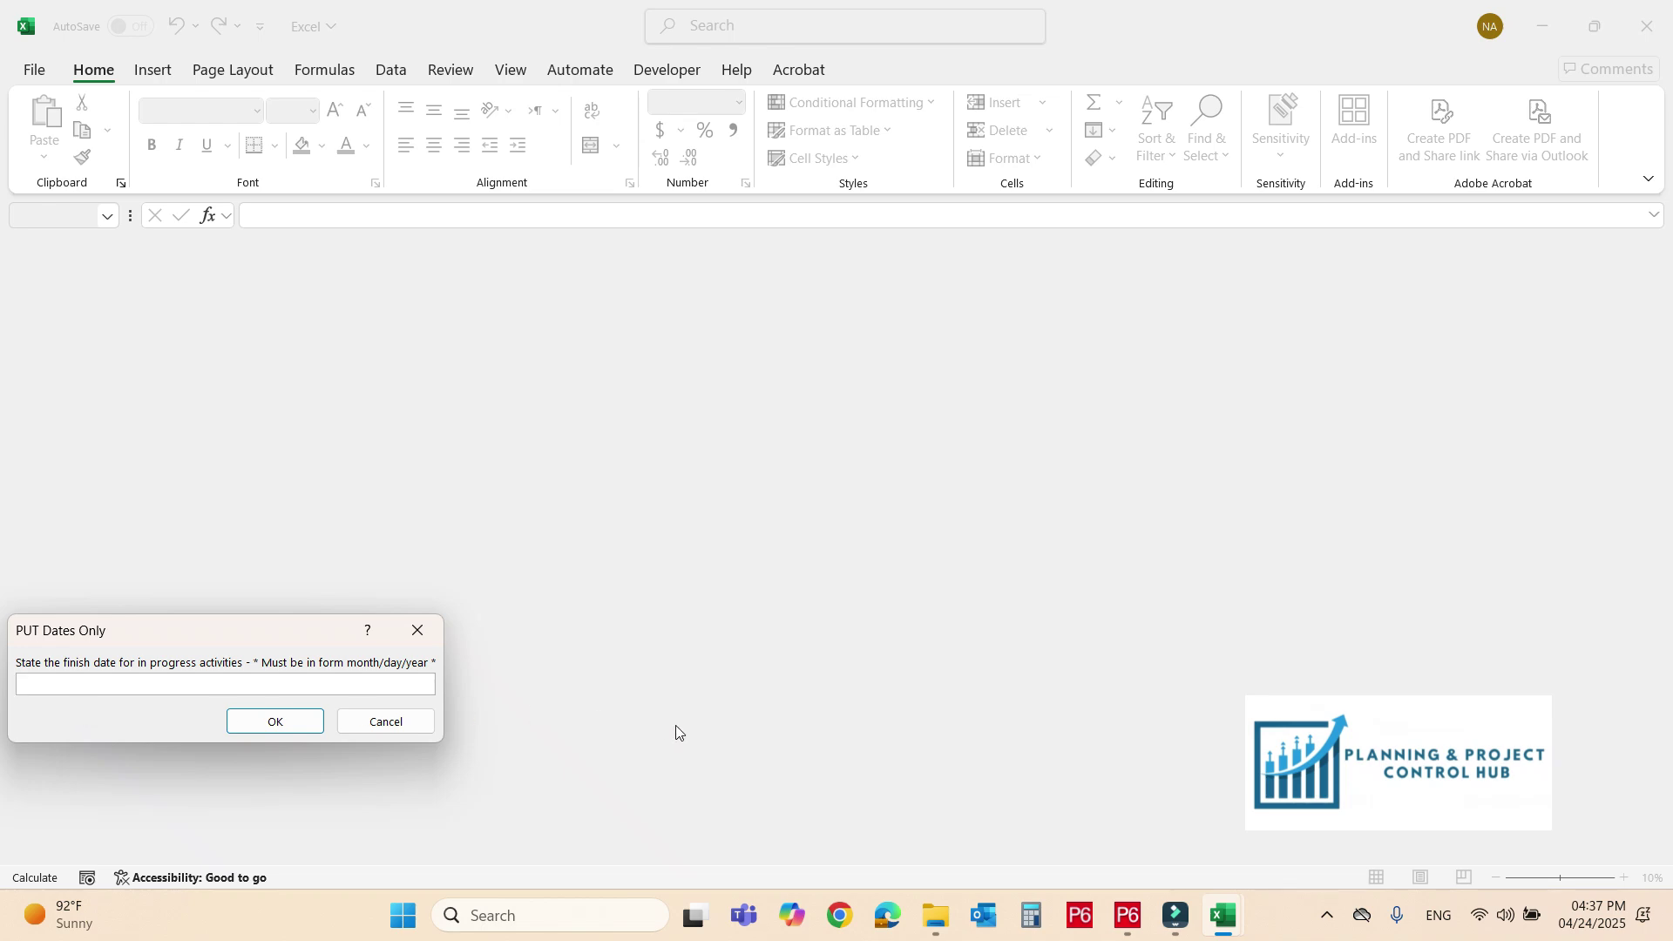
# Confirm the 11-Apr-25 data date in P6's scheduling settings, then return to Excel's date prompt.
pyautogui.click(1131, 933)
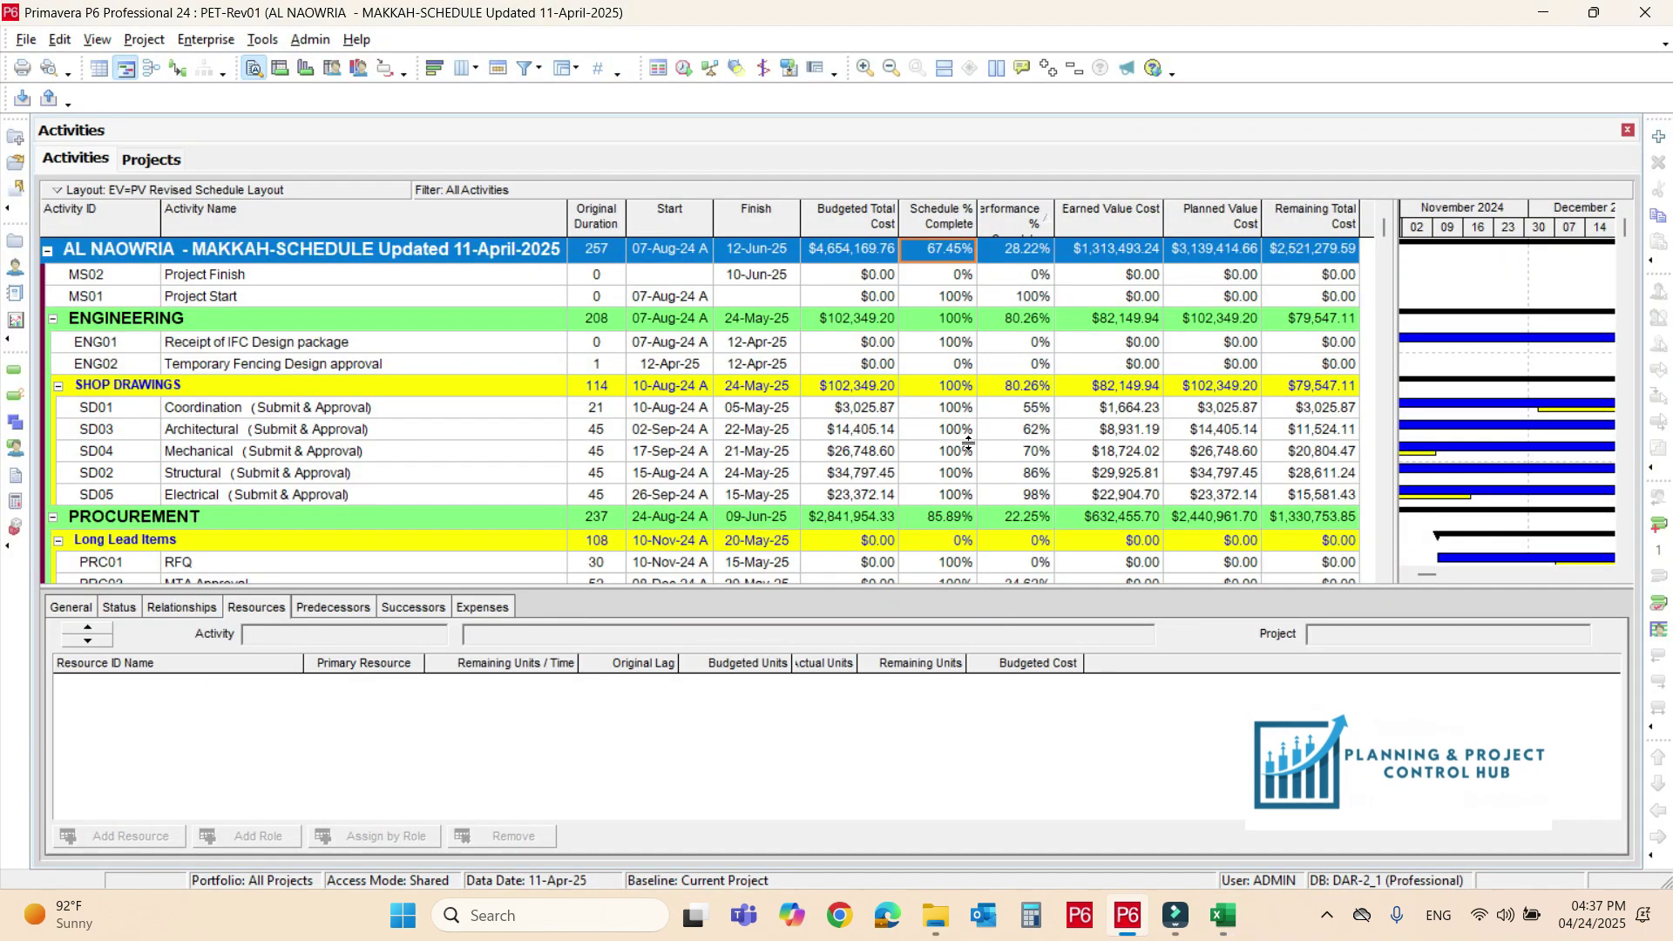
pyautogui.click(684, 68)
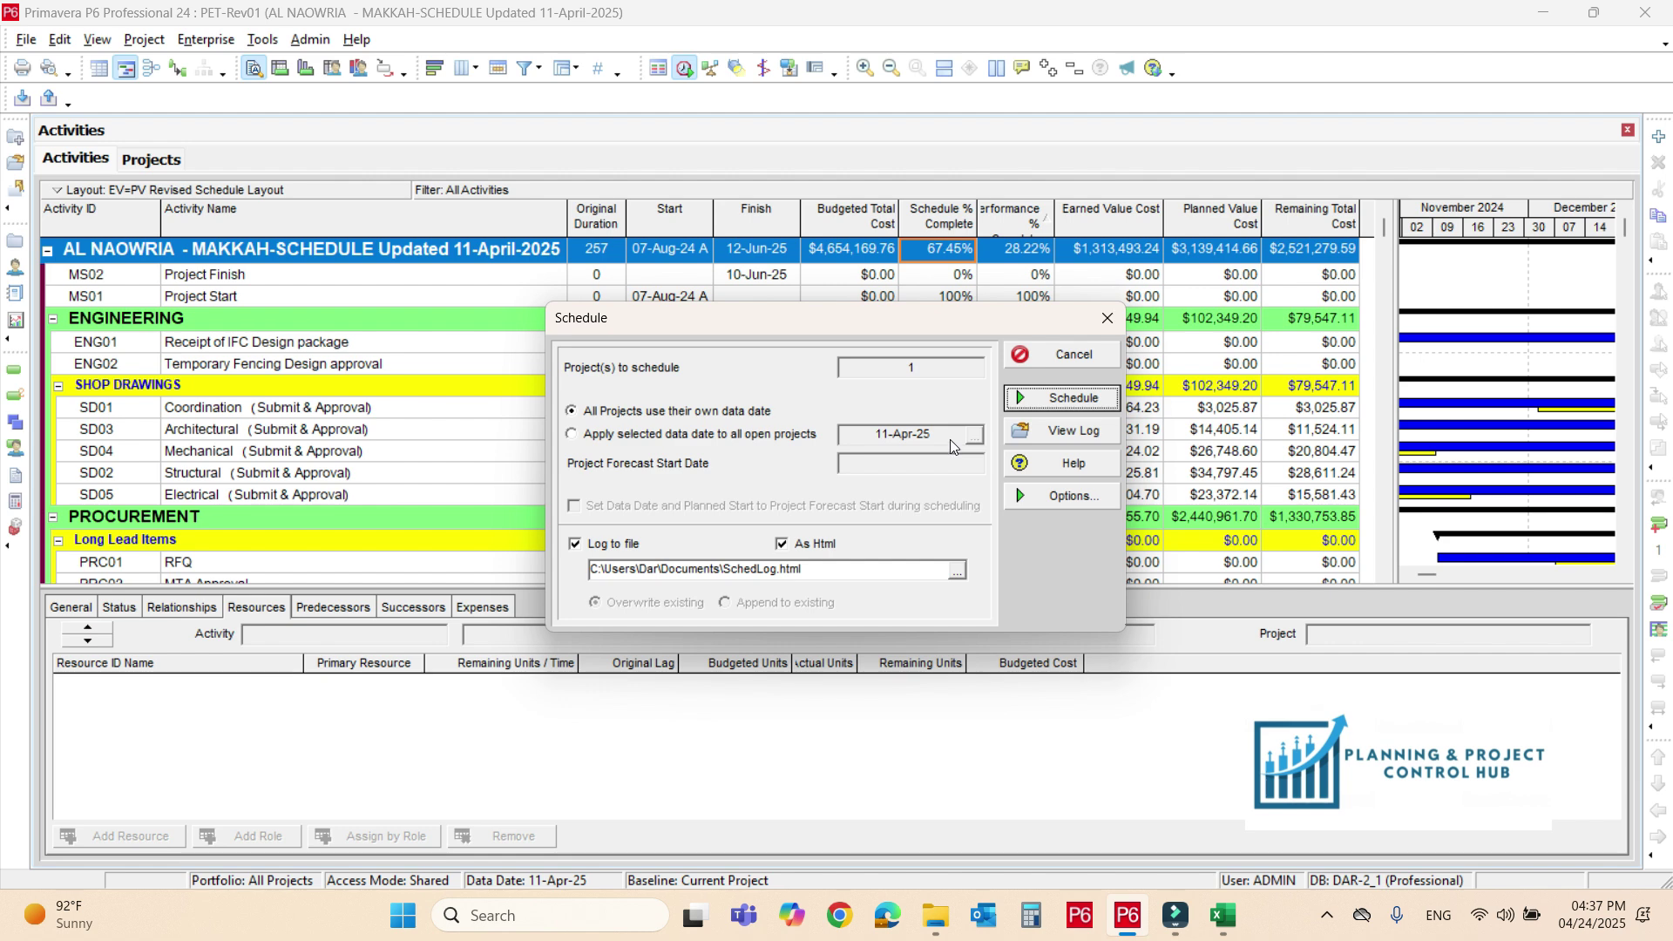
pyautogui.click(1223, 915)
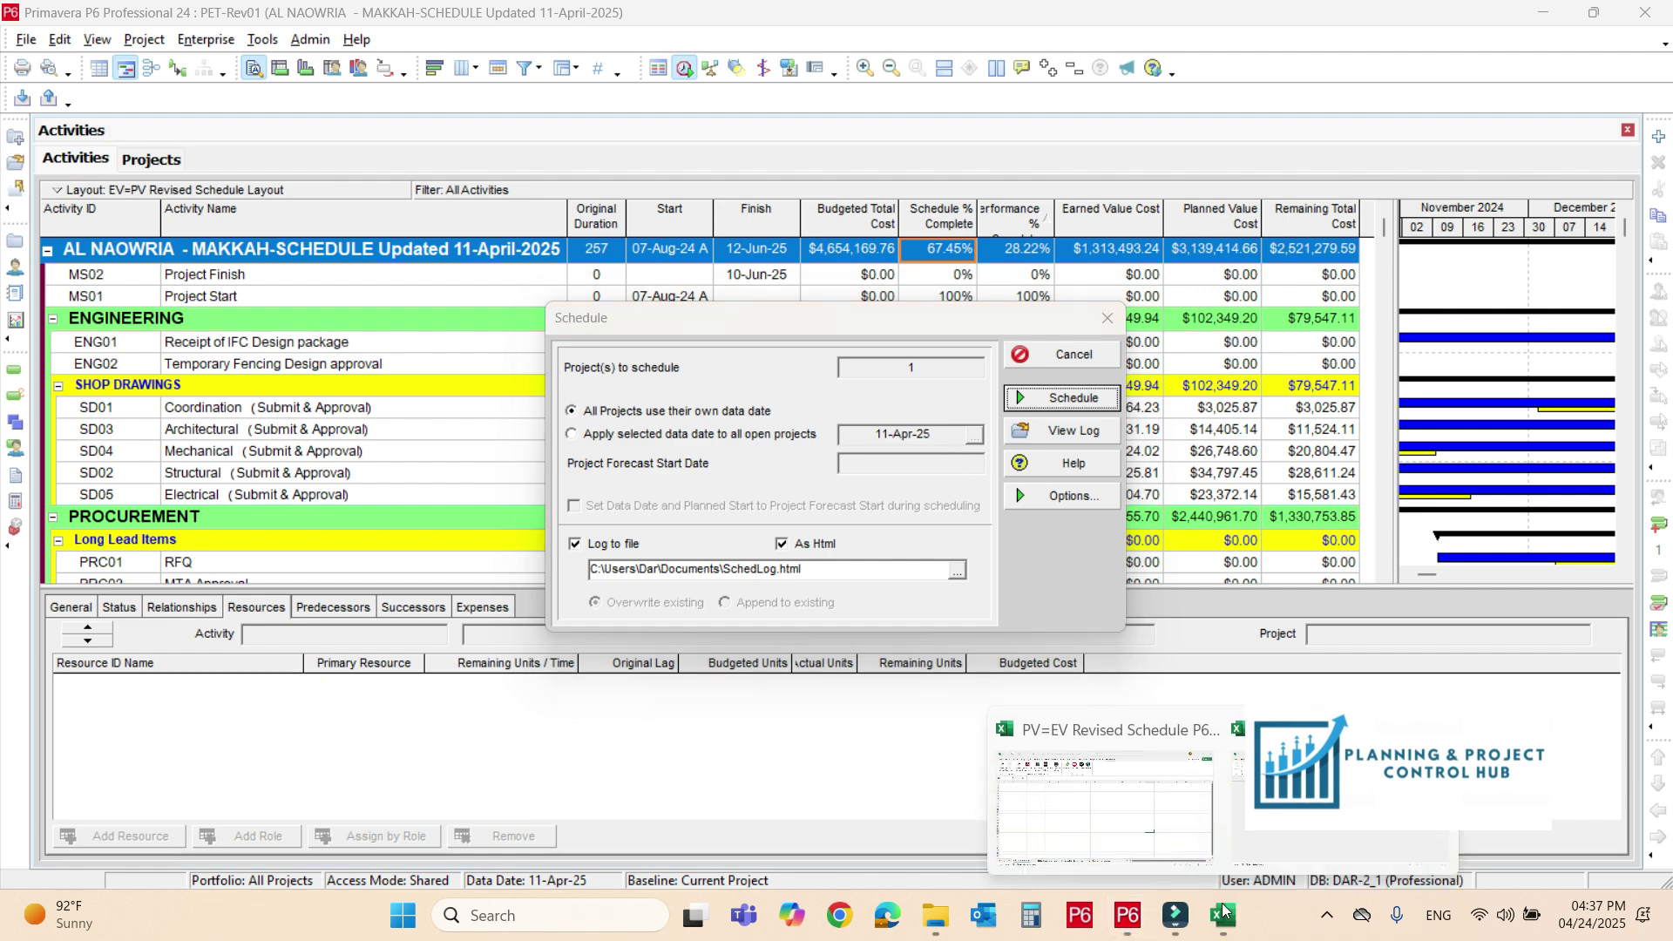
pyautogui.click(1167, 865)
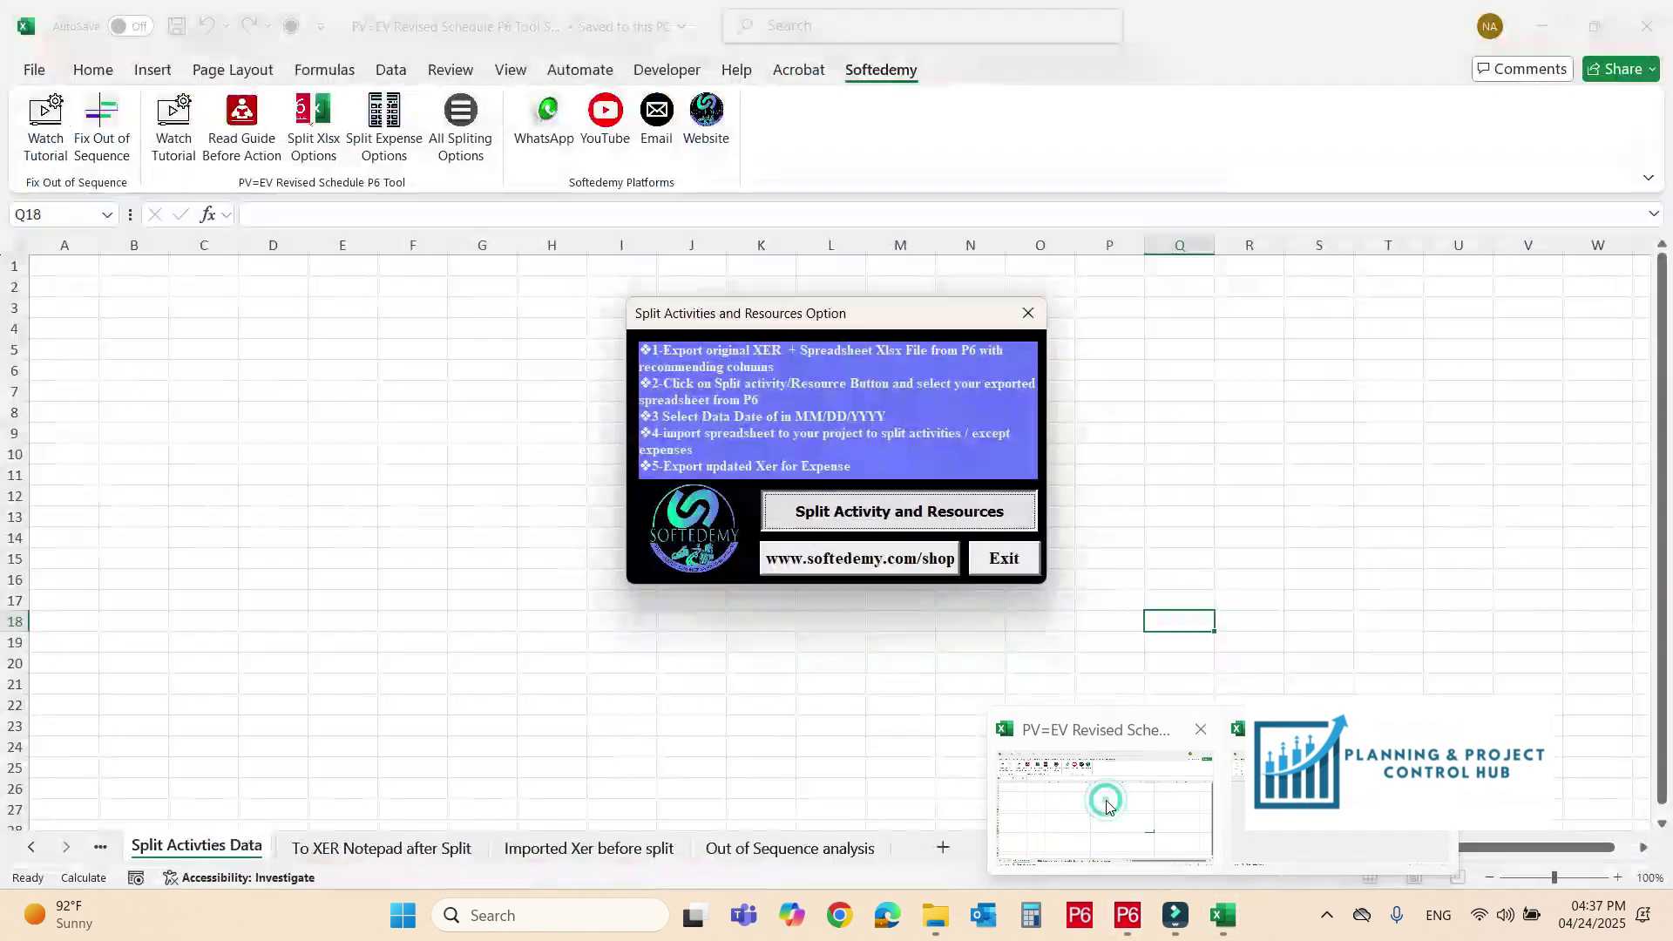
pyautogui.click(153, 684)
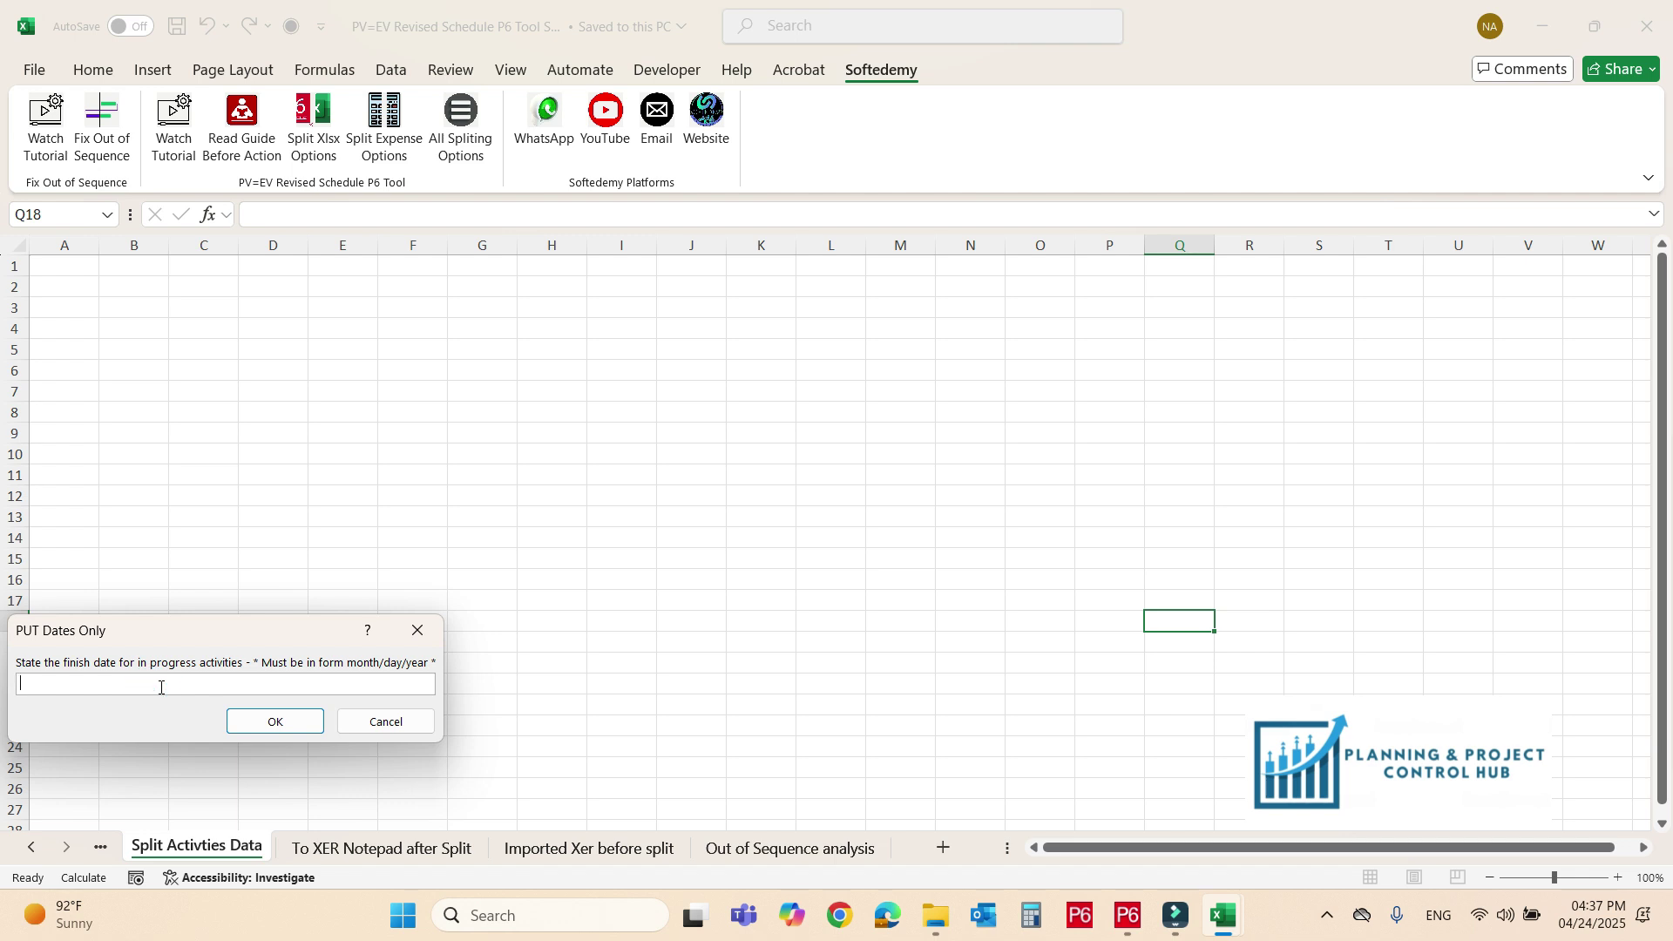
# Enter 04/11/2025 as the in-progress finish date, run the split and acknowledge completion.
pyautogui.write('04/11/2025')
pyautogui.click(248, 720)
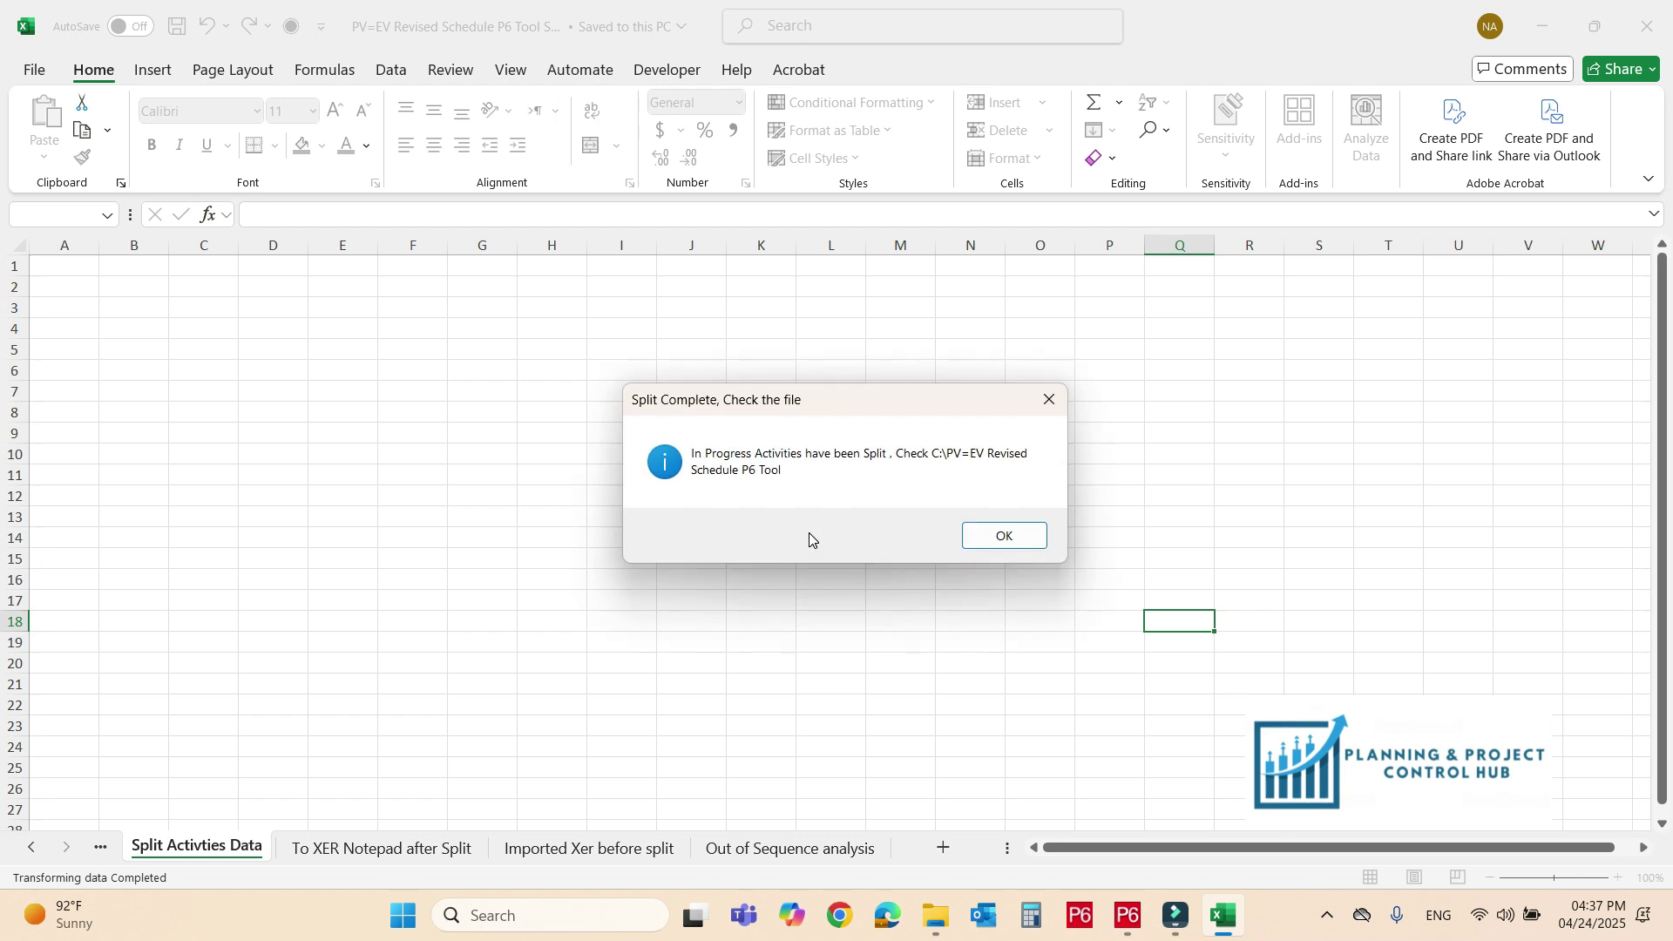
pyautogui.click(1029, 536)
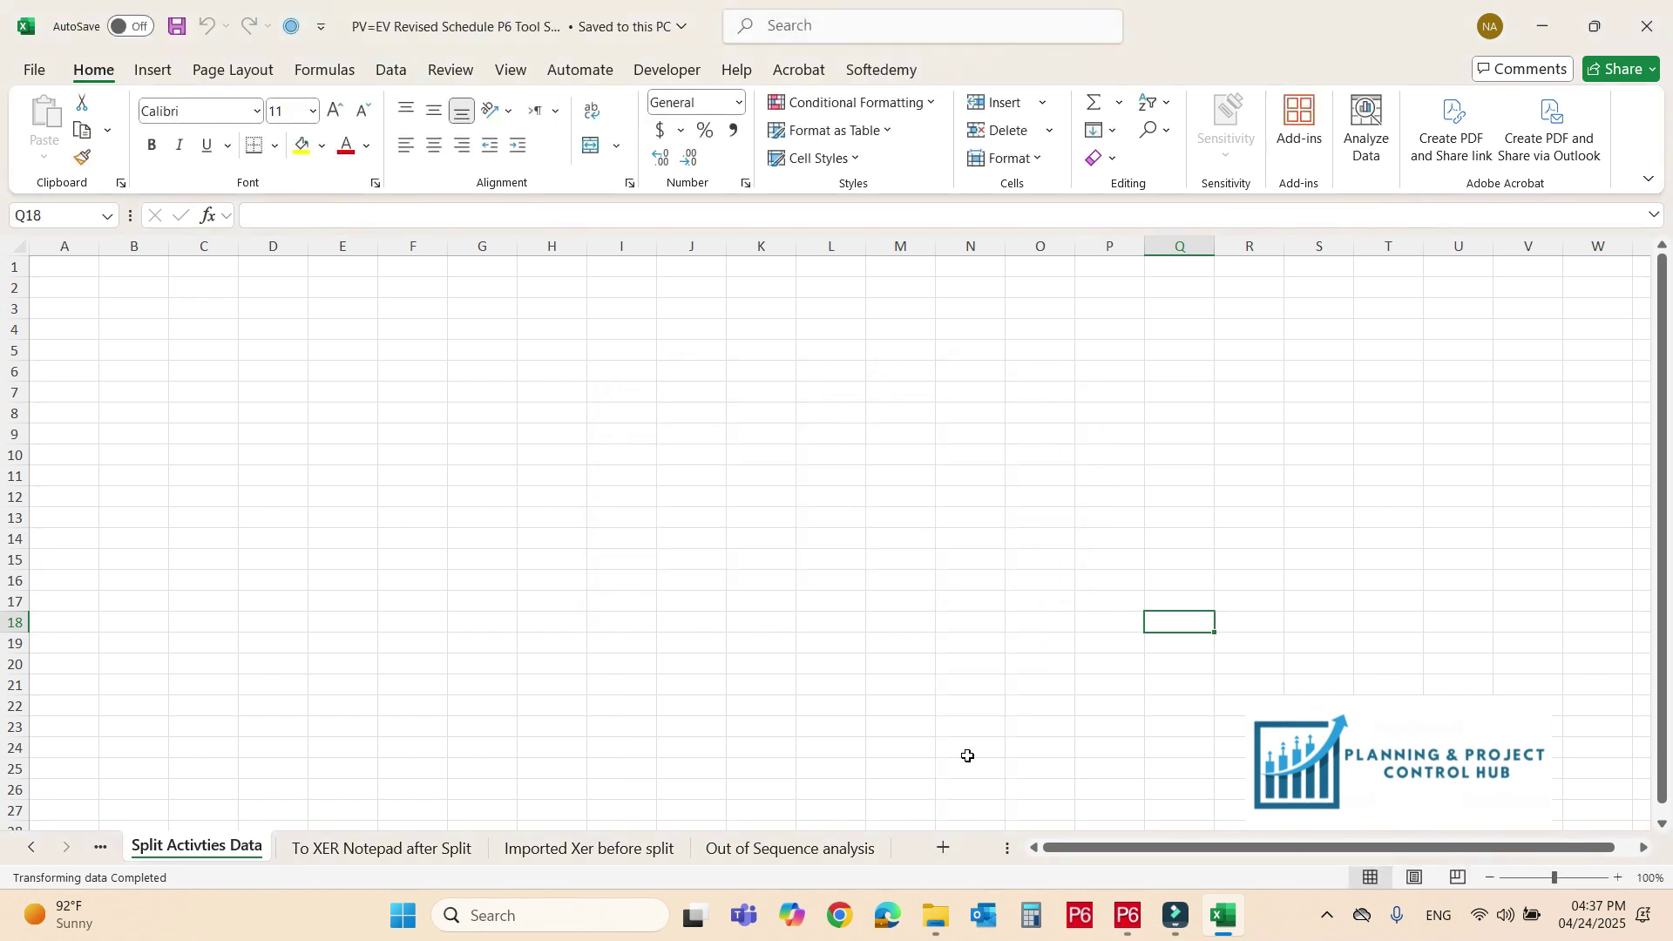
# Start a spreadsheet import of the split PET-Rev02 file from the PV=EV Revised Schedule P6 Tool folder.
pyautogui.click(1124, 915)
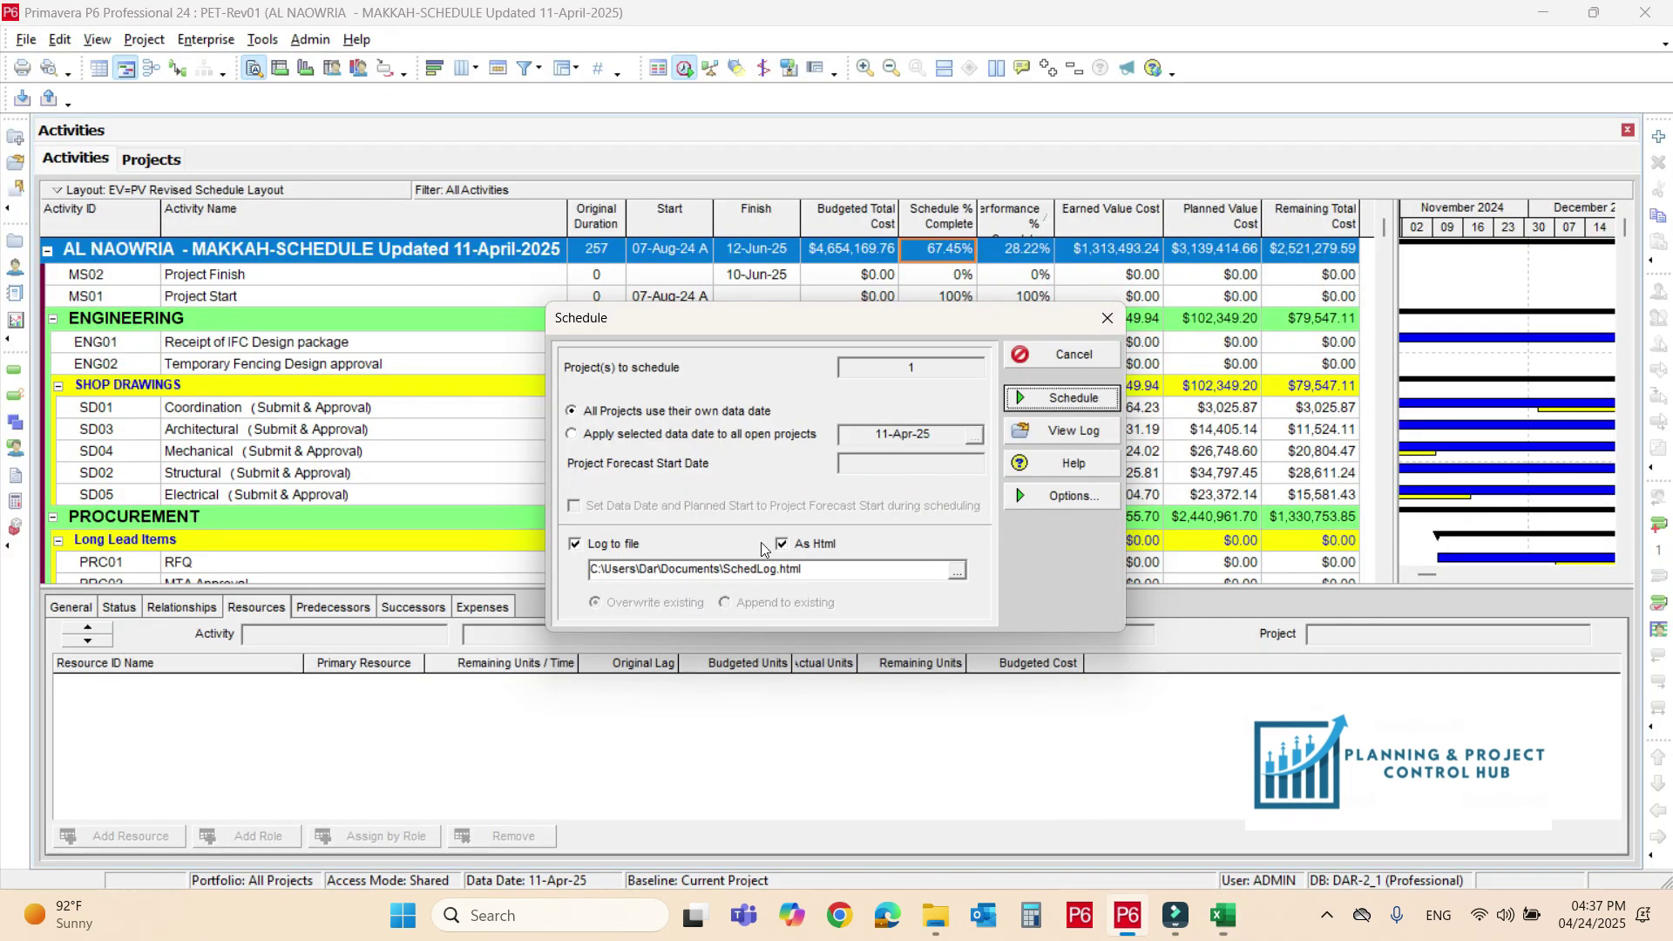
pyautogui.click(1060, 358)
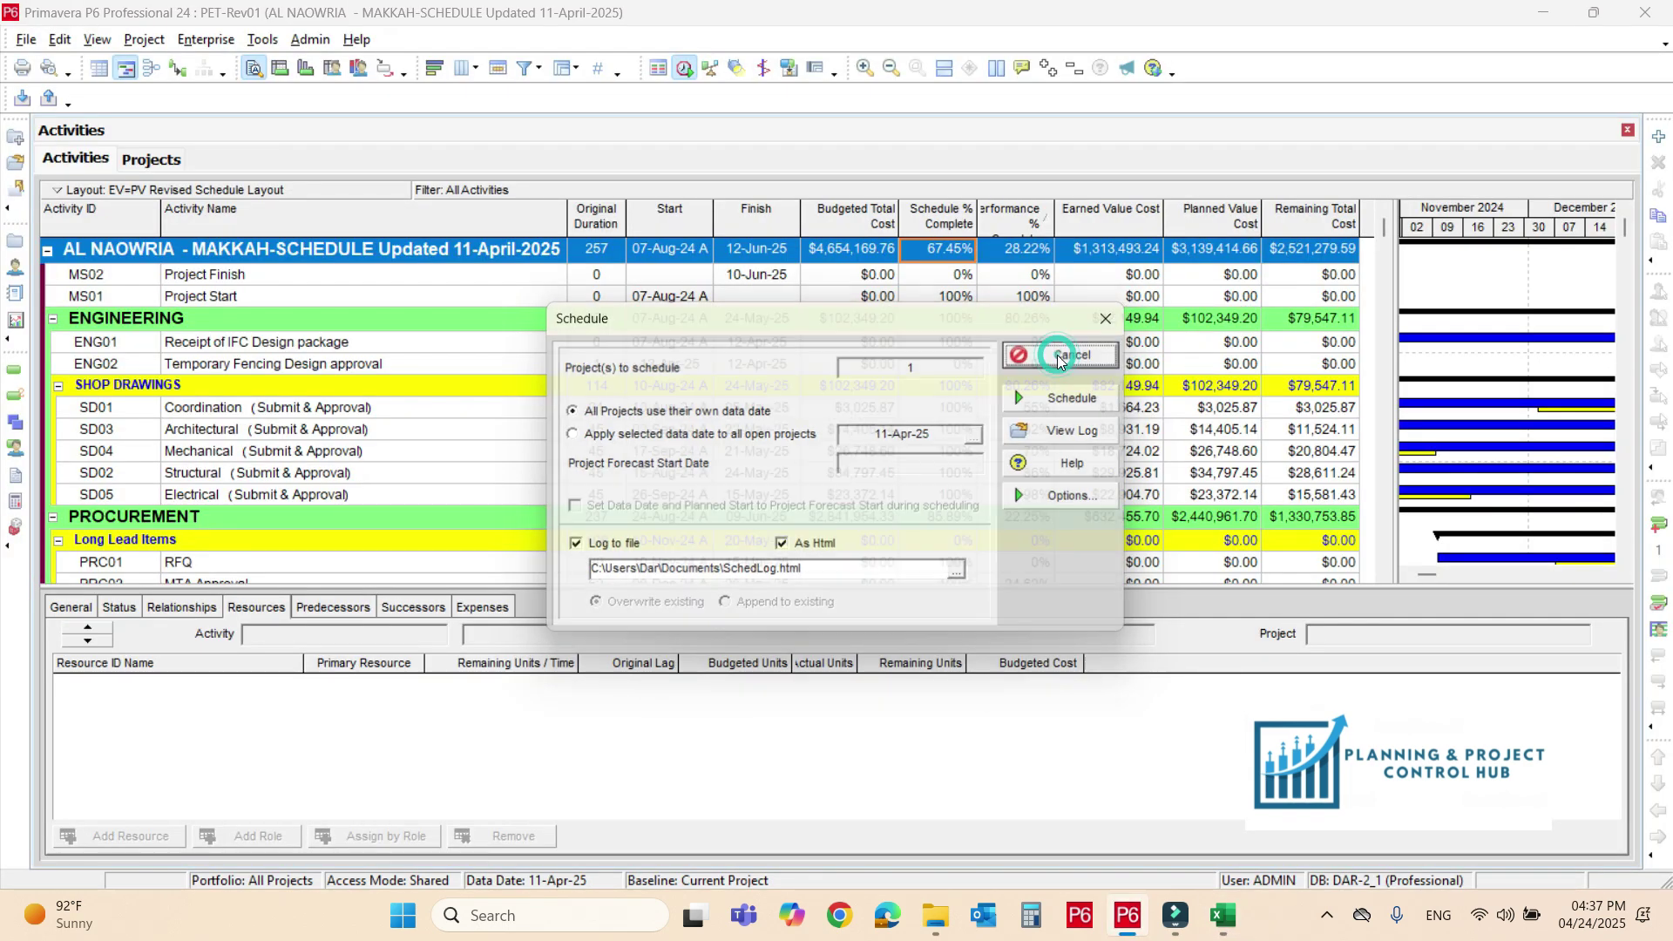
pyautogui.click(26, 39)
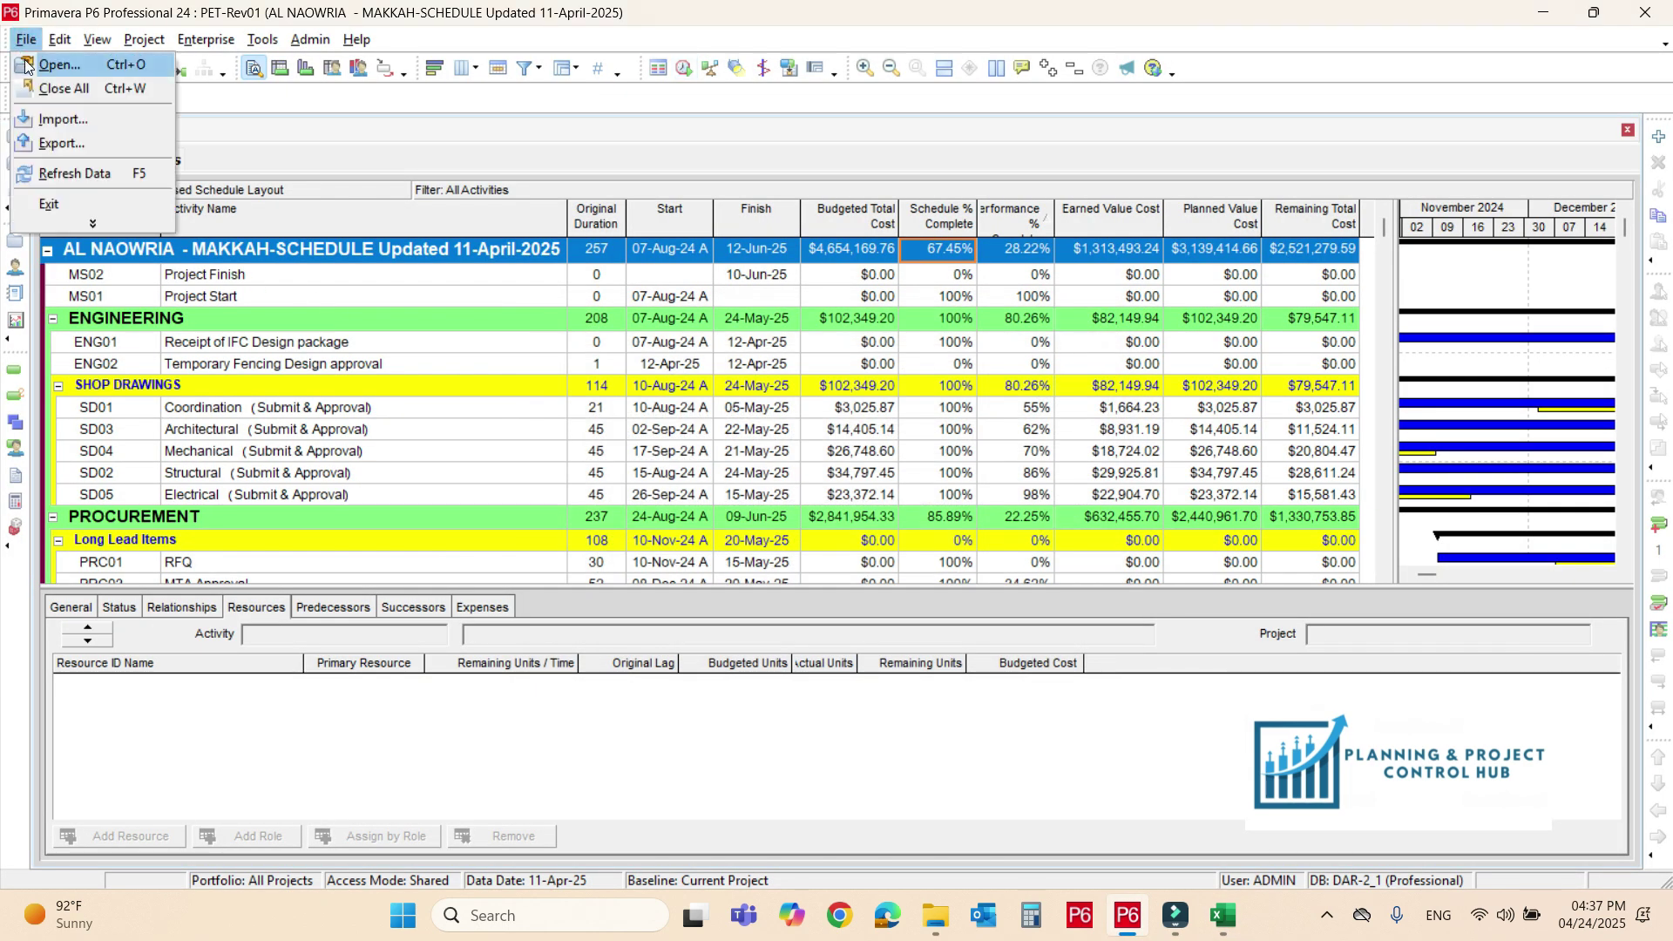
pyautogui.click(45, 119)
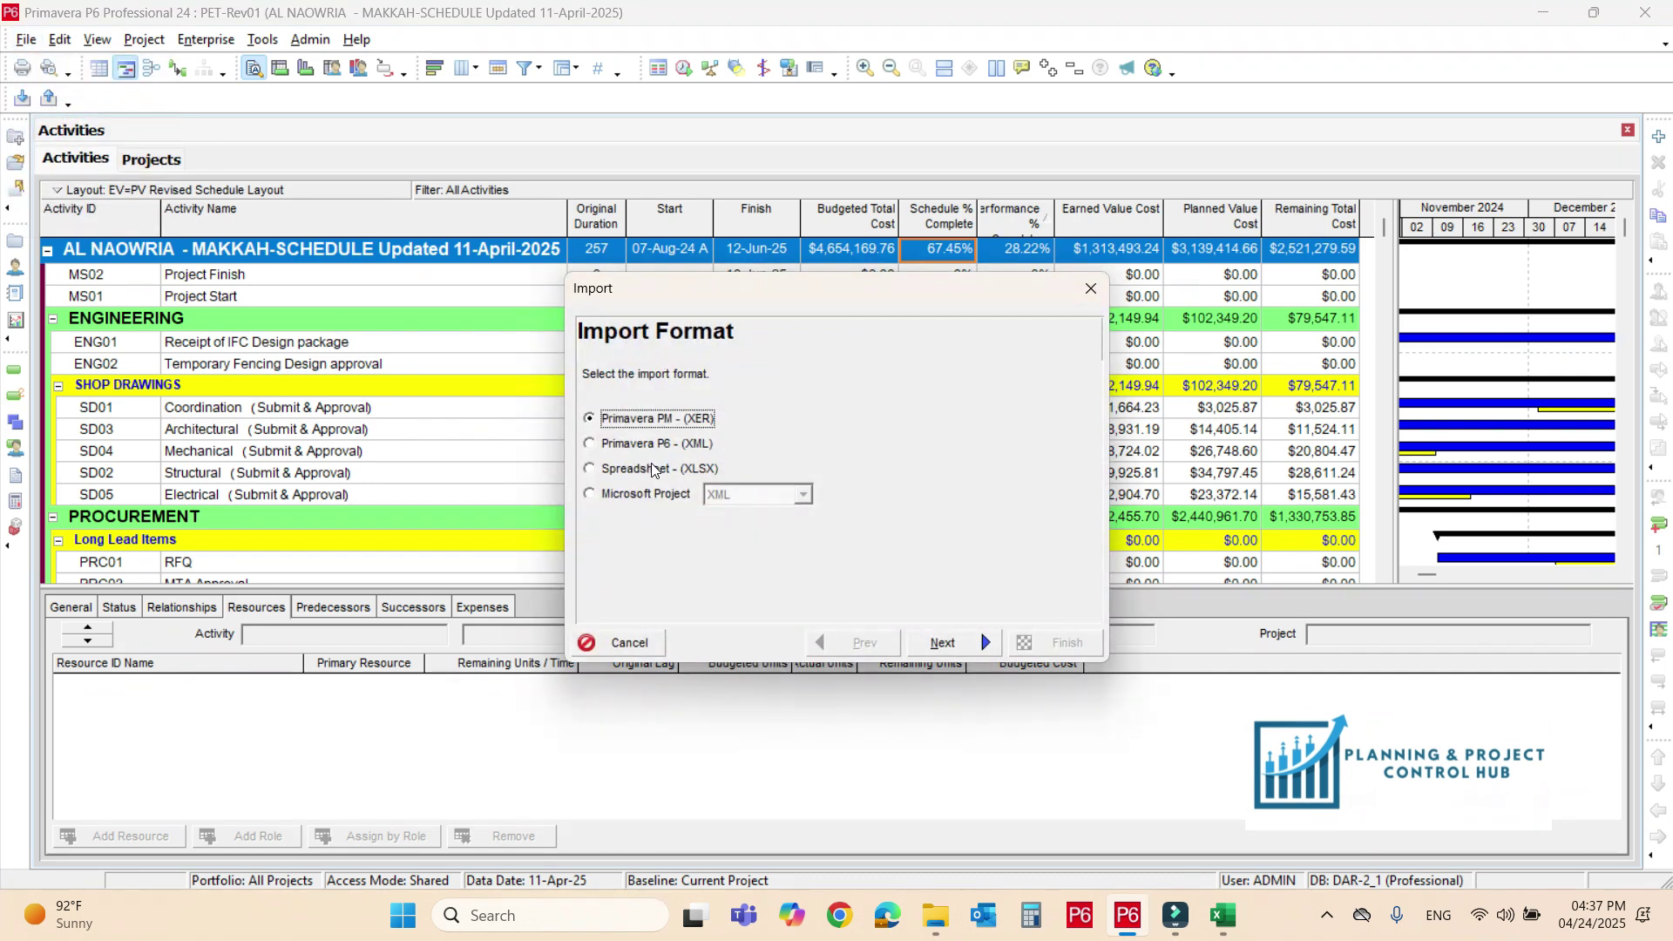
pyautogui.click(662, 475)
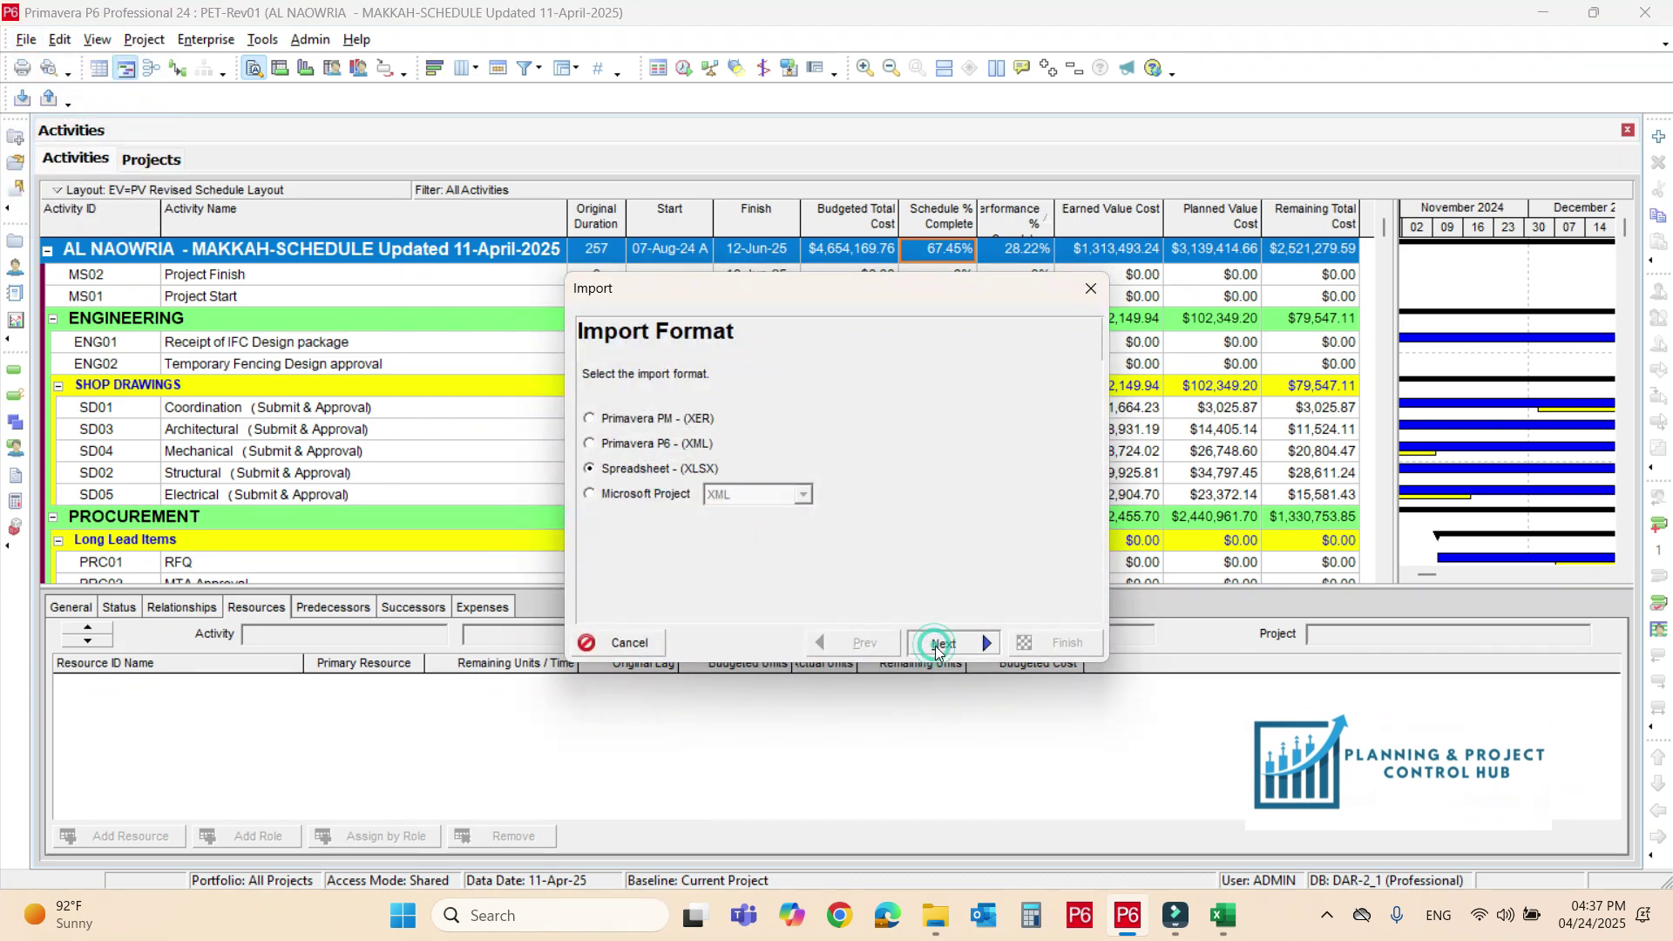
pyautogui.click(941, 642)
pyautogui.click(955, 521)
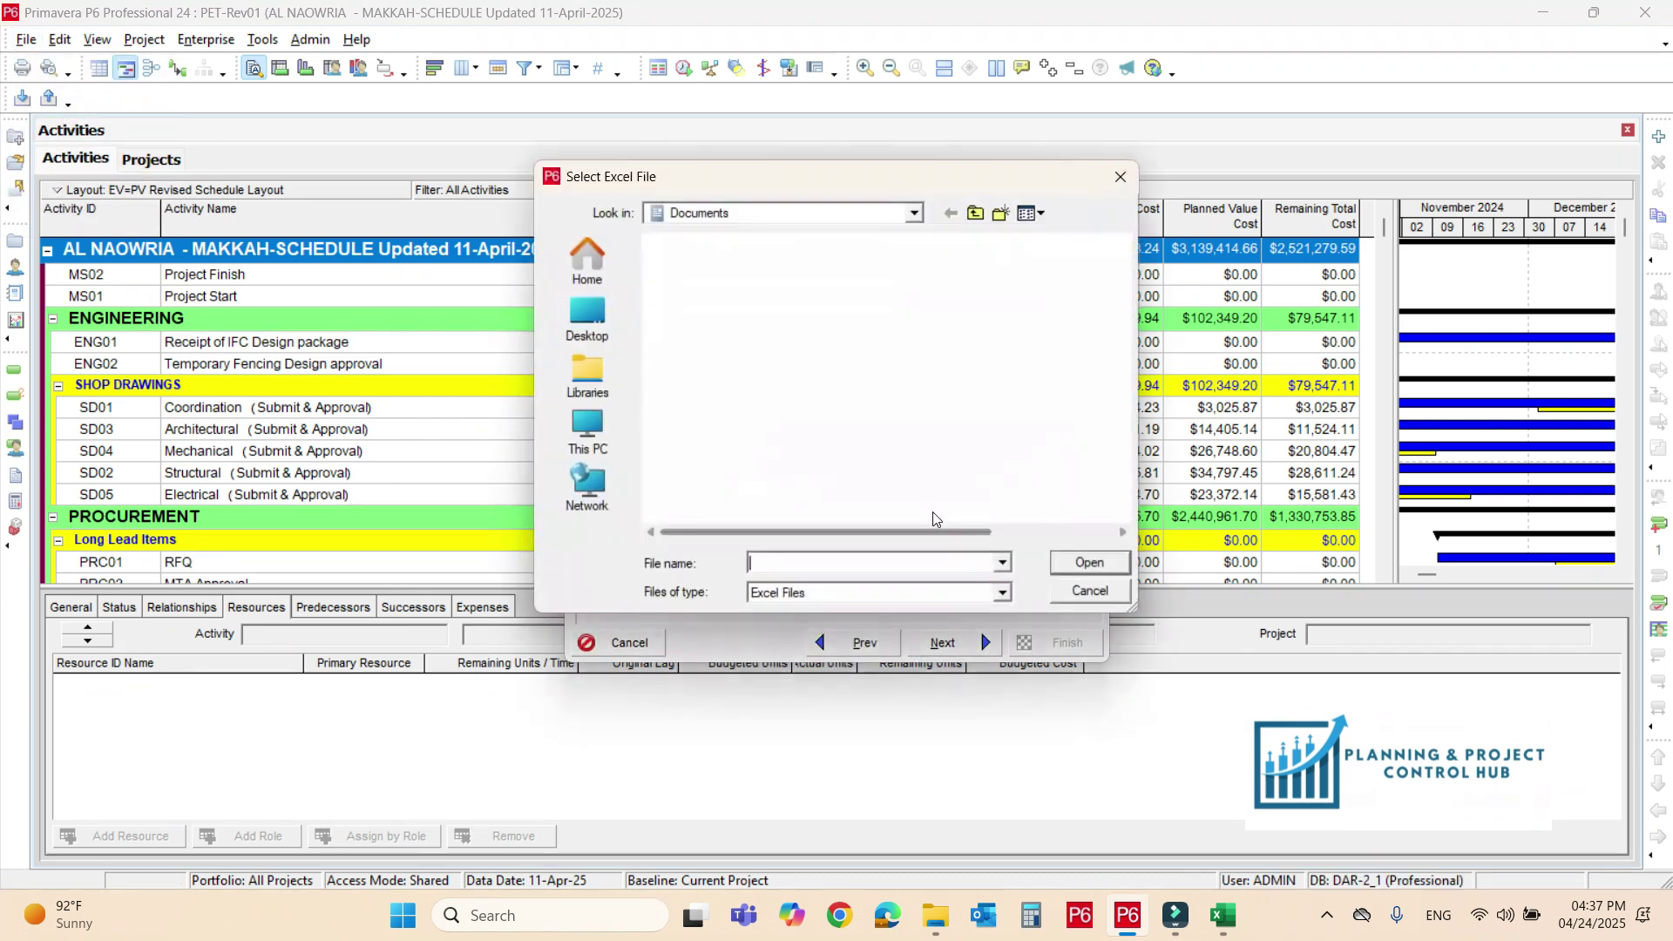
pyautogui.click(796, 213)
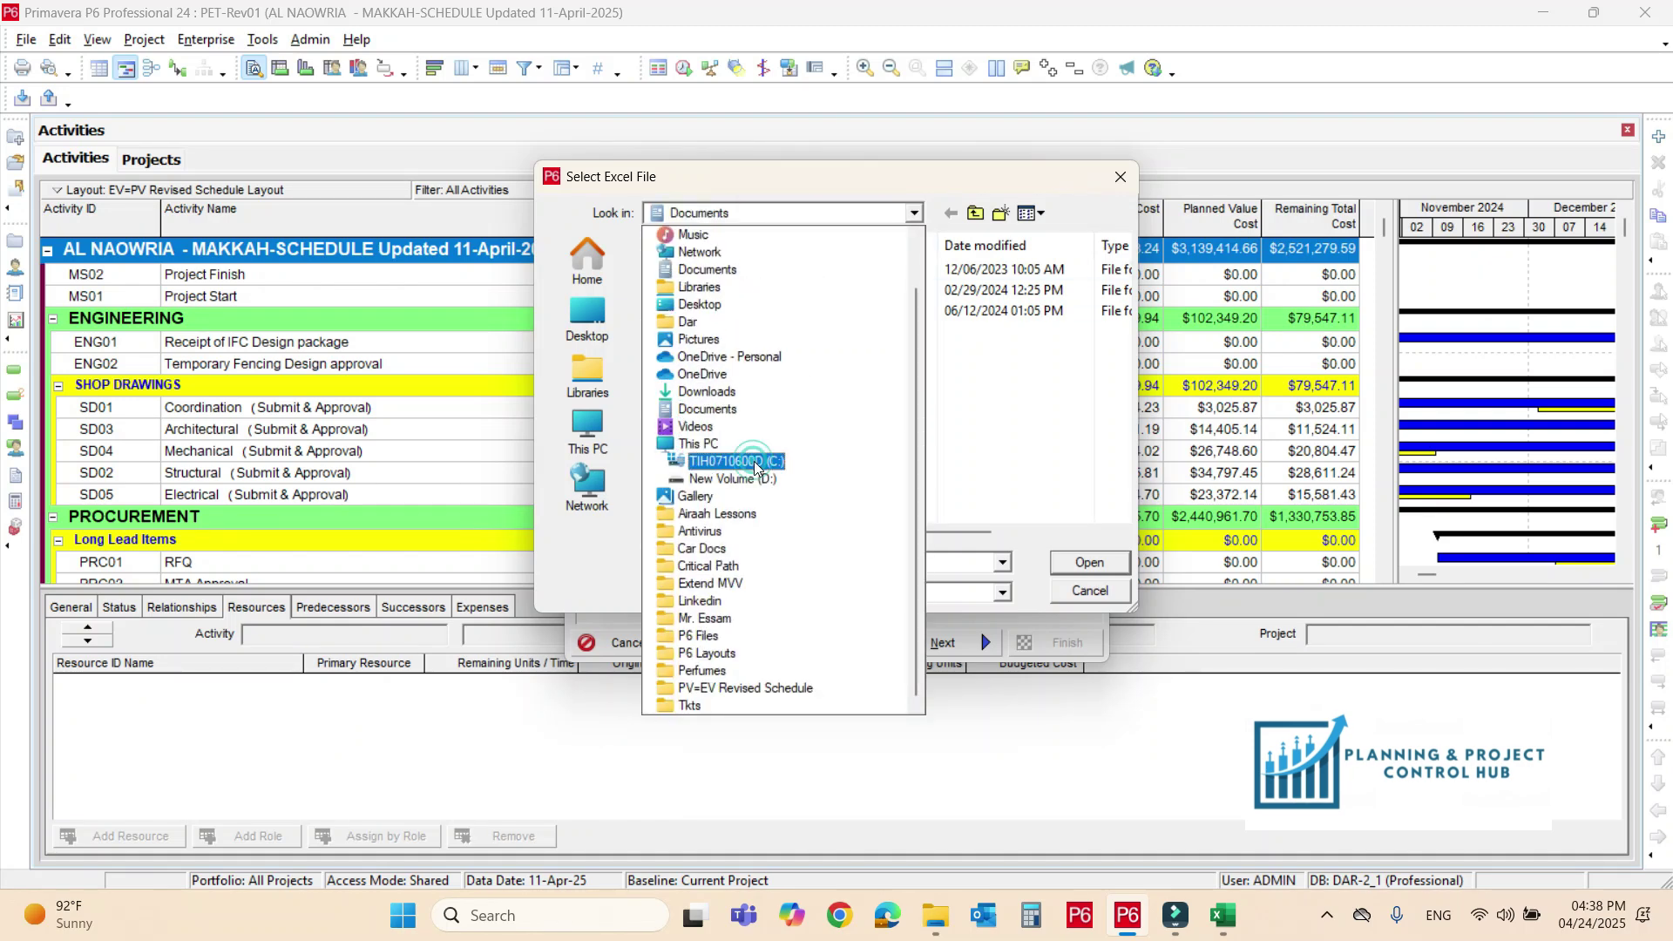
pyautogui.click(732, 462)
pyautogui.doubleClick(758, 414)
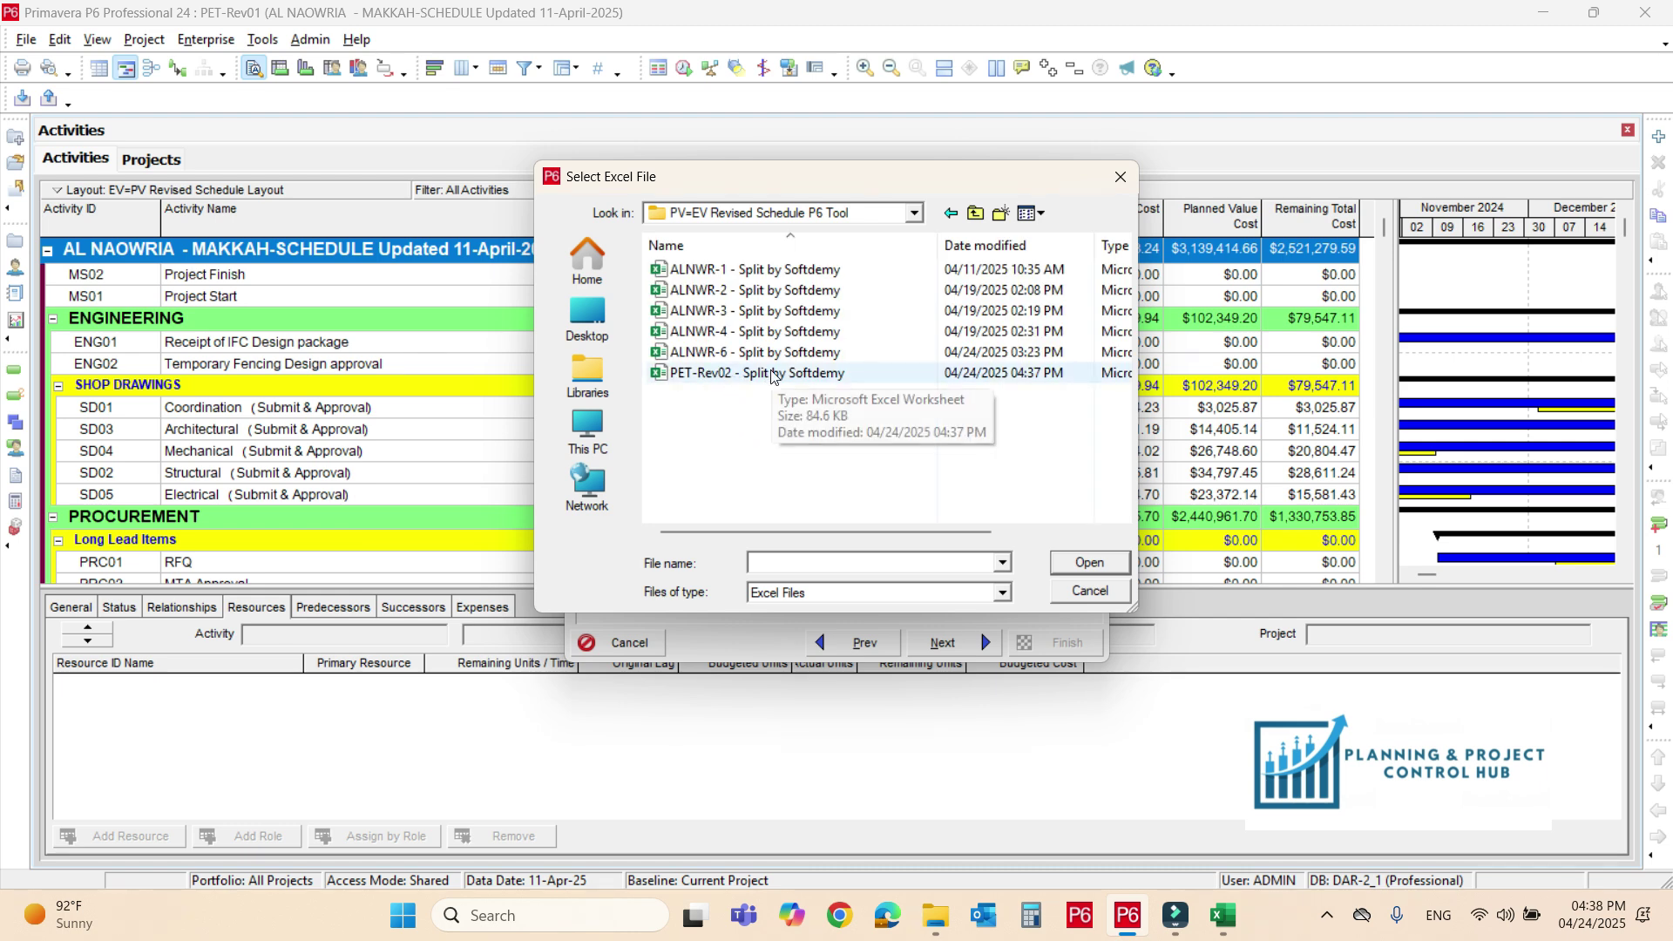
pyautogui.doubleClick(771, 375)
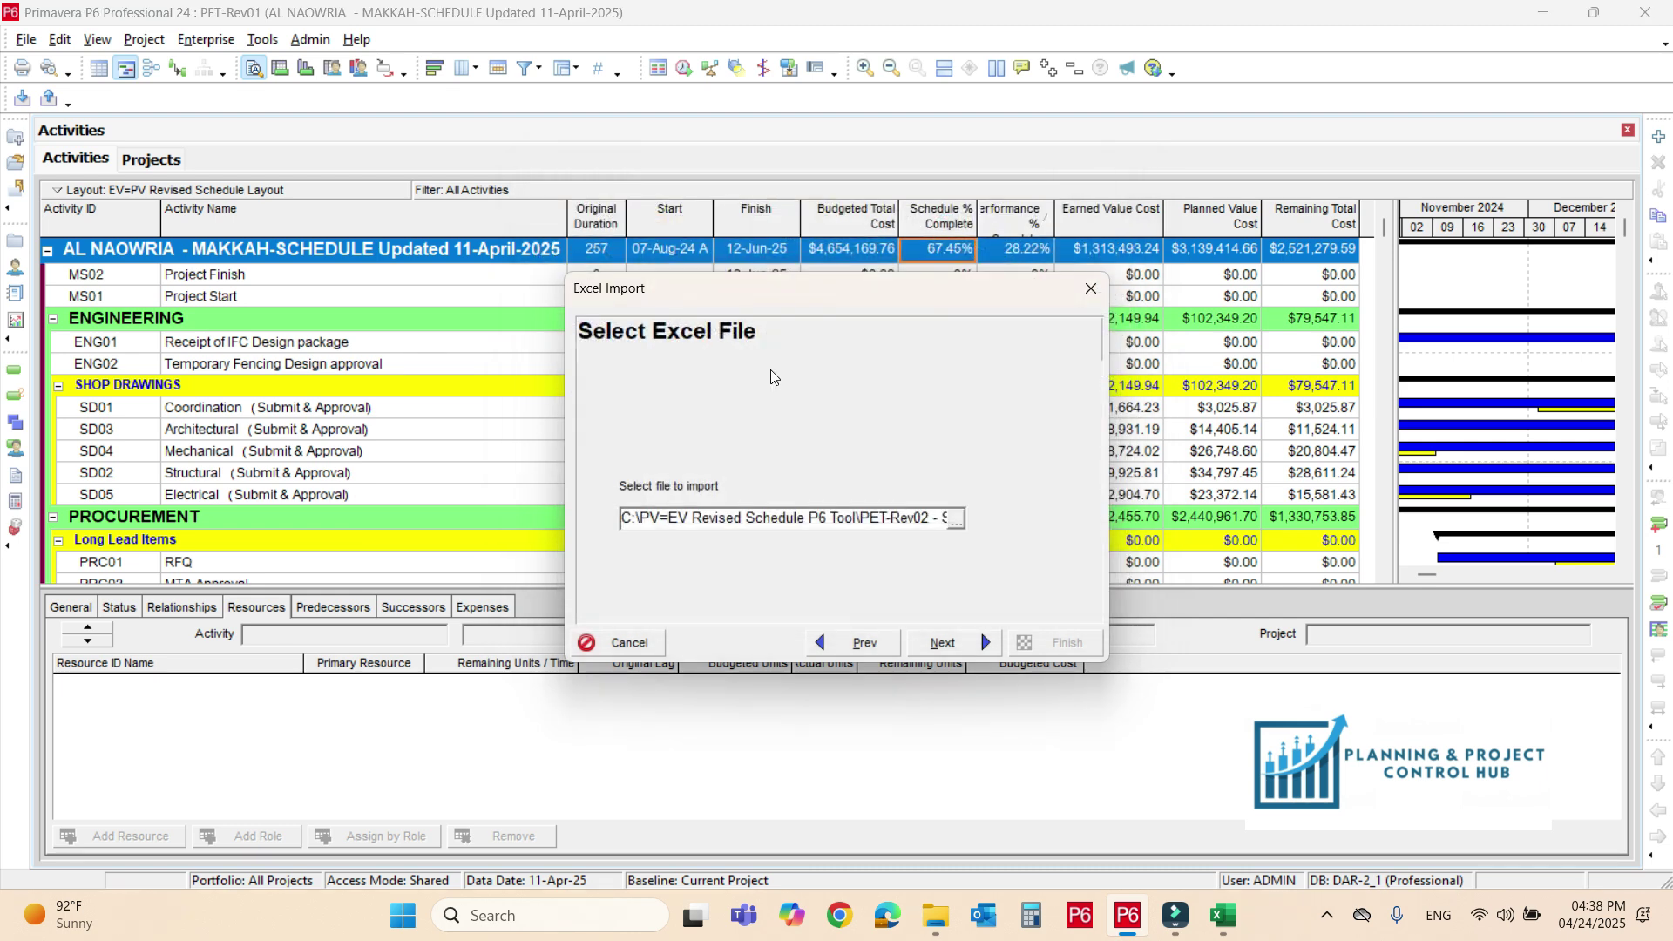
# Import activities, relationships, expenses and resource assignments into PET-Rev01.
pyautogui.click(959, 645)
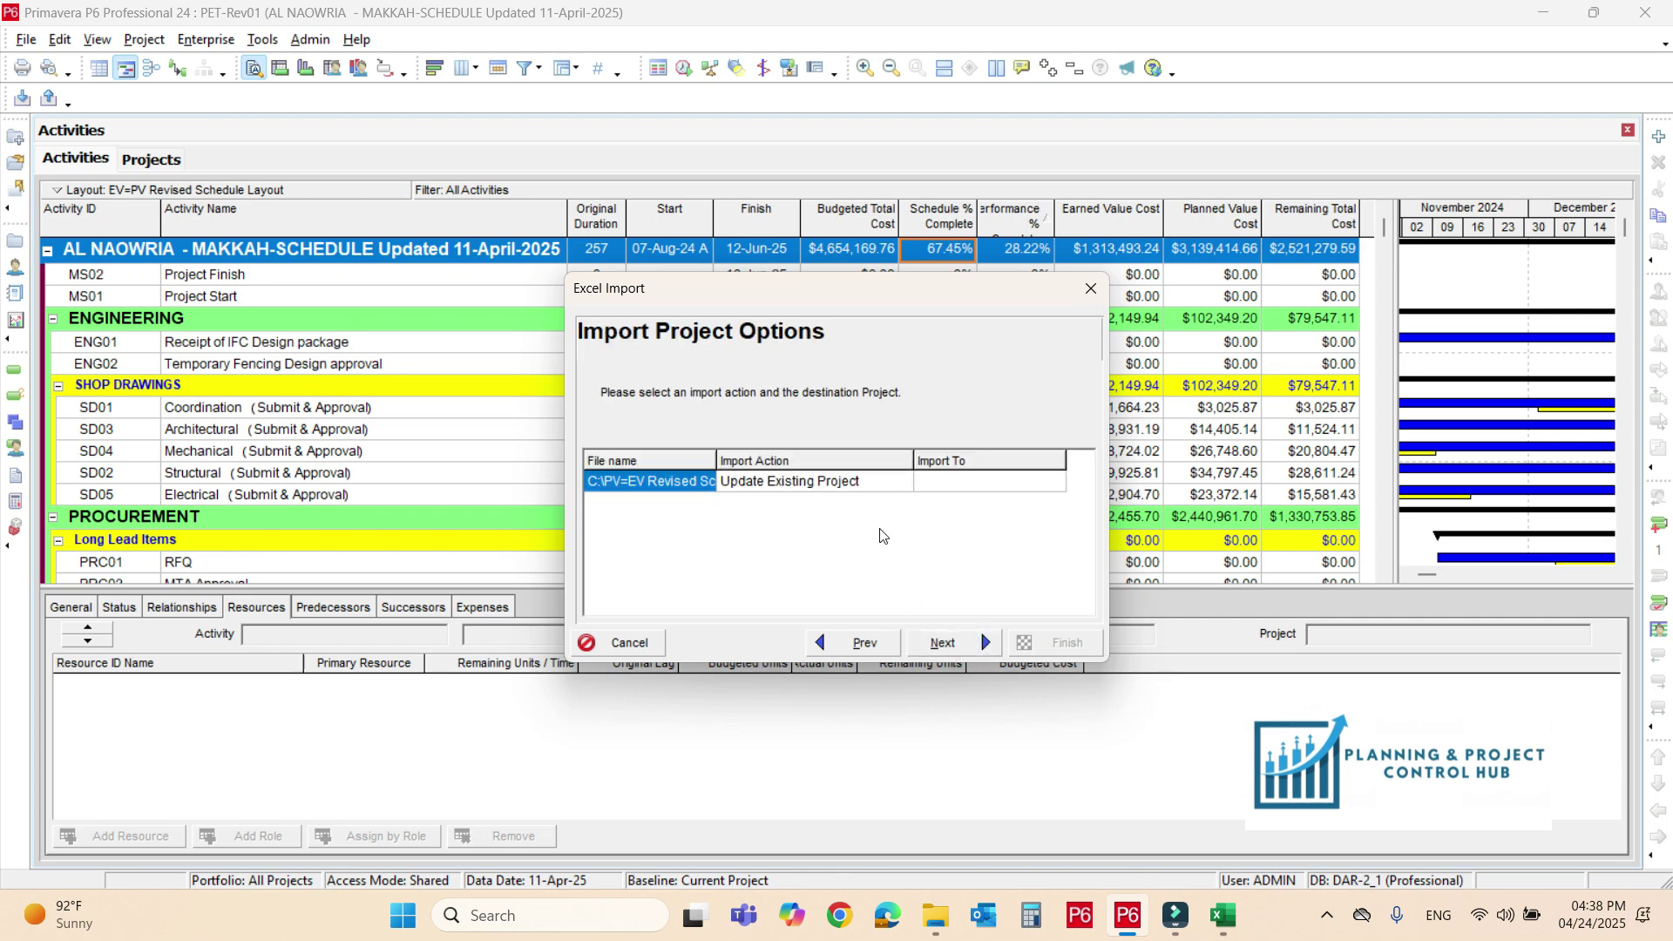
pyautogui.click(920, 481)
pyautogui.click(976, 479)
pyautogui.click(1055, 480)
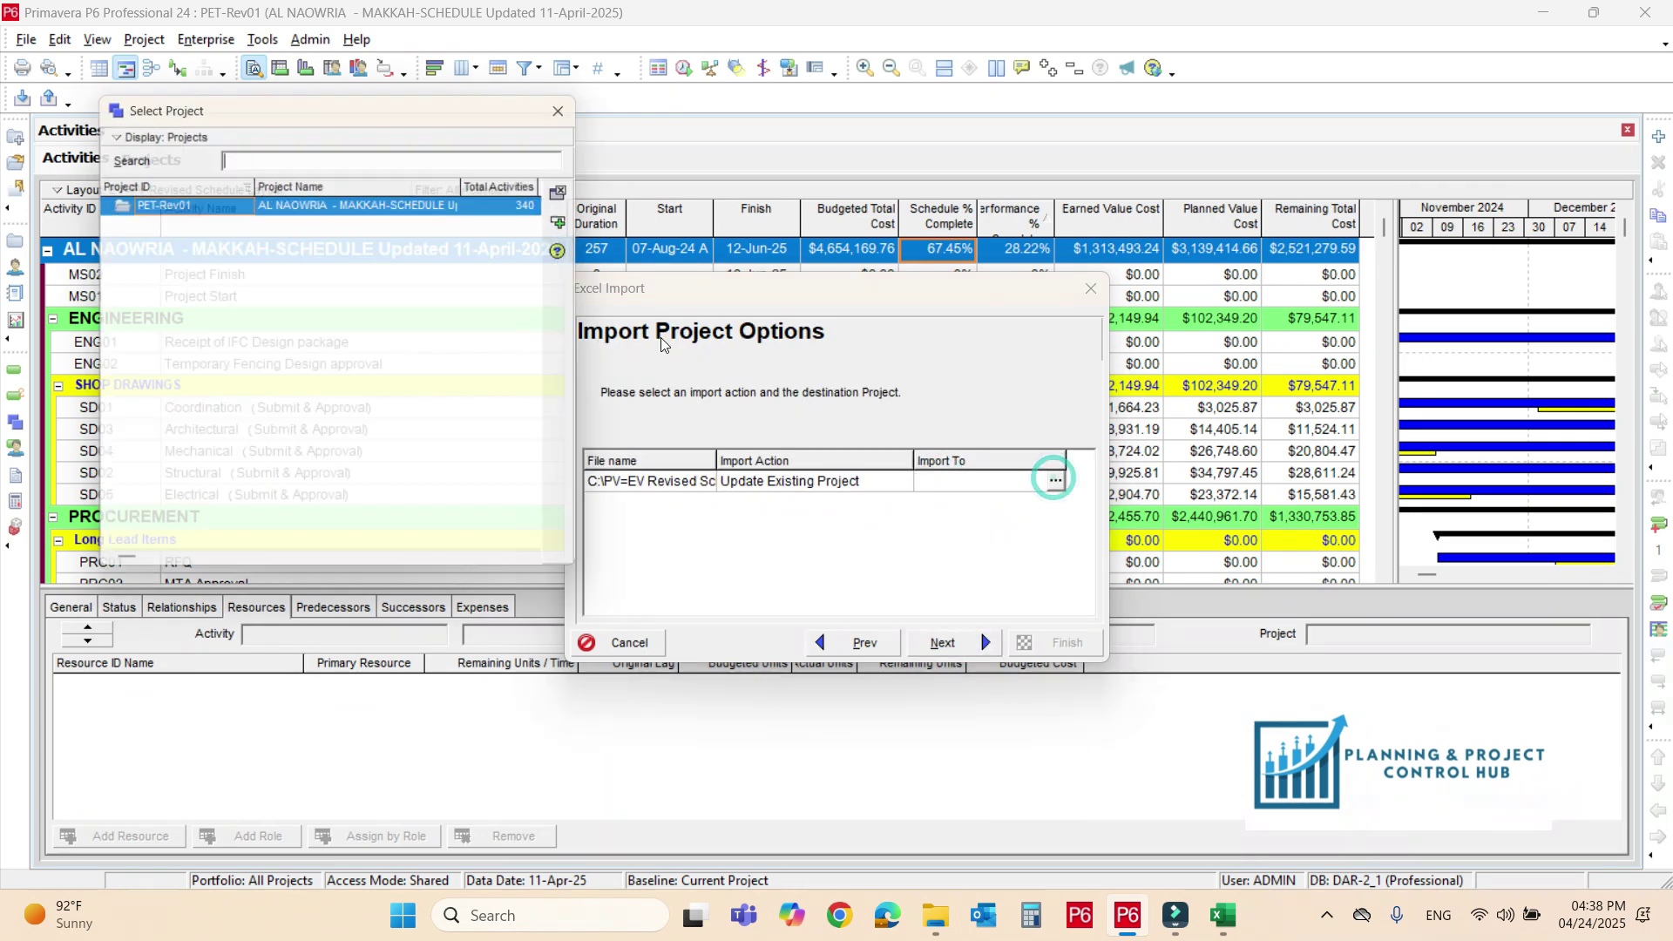
pyautogui.doubleClick(418, 207)
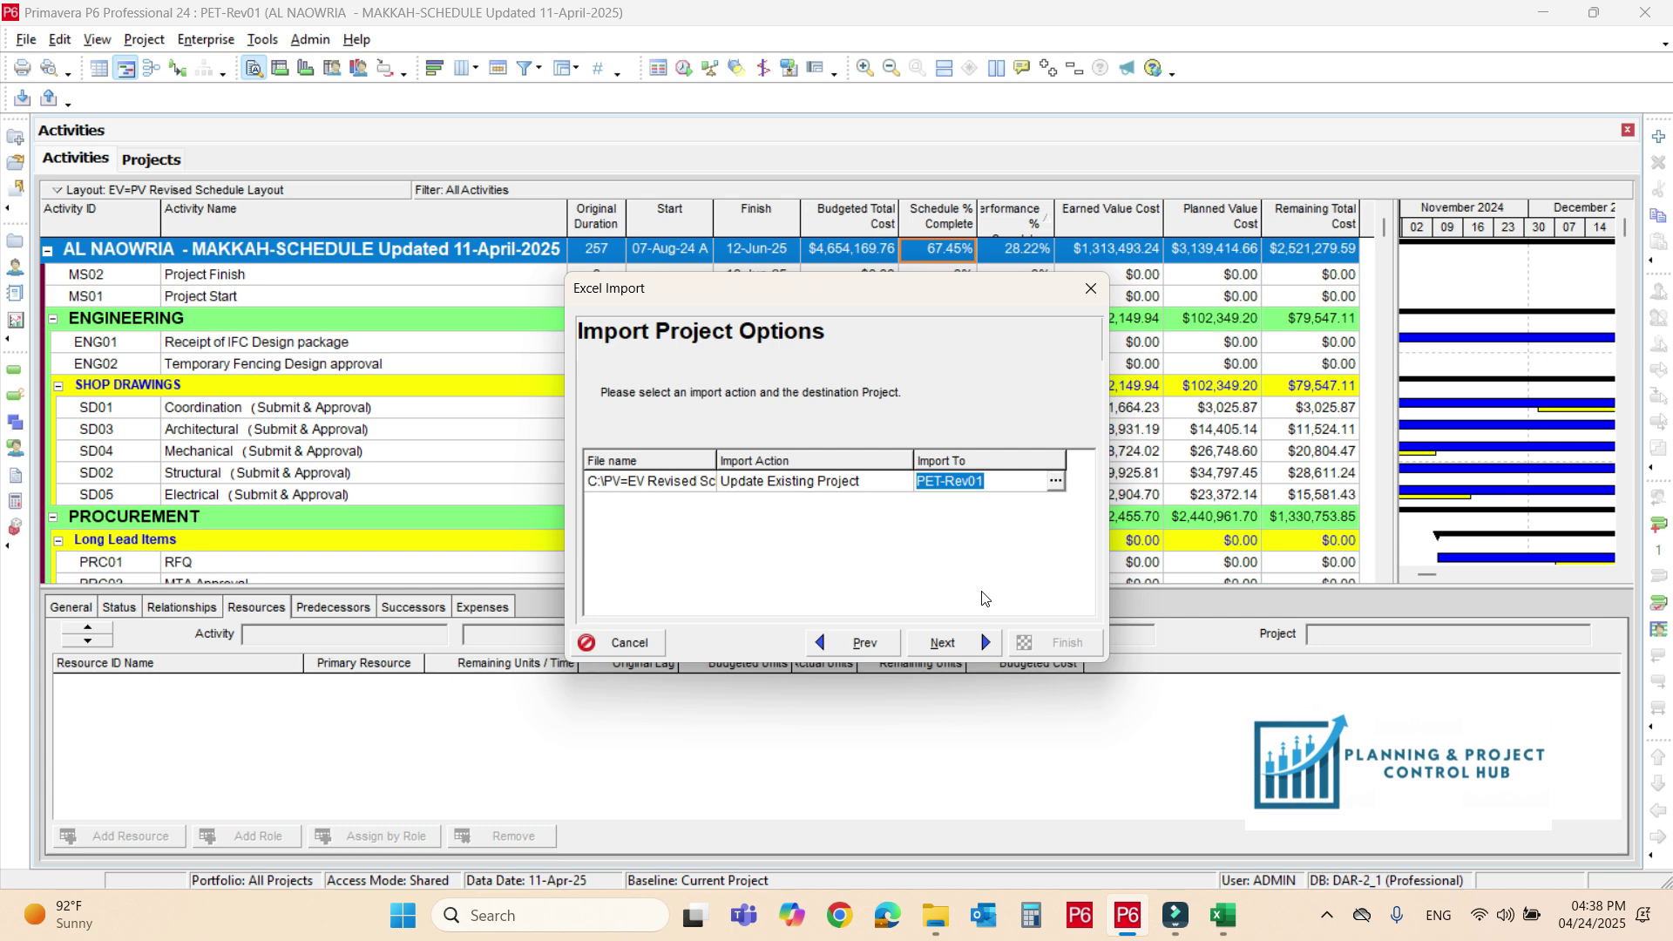
pyautogui.click(945, 641)
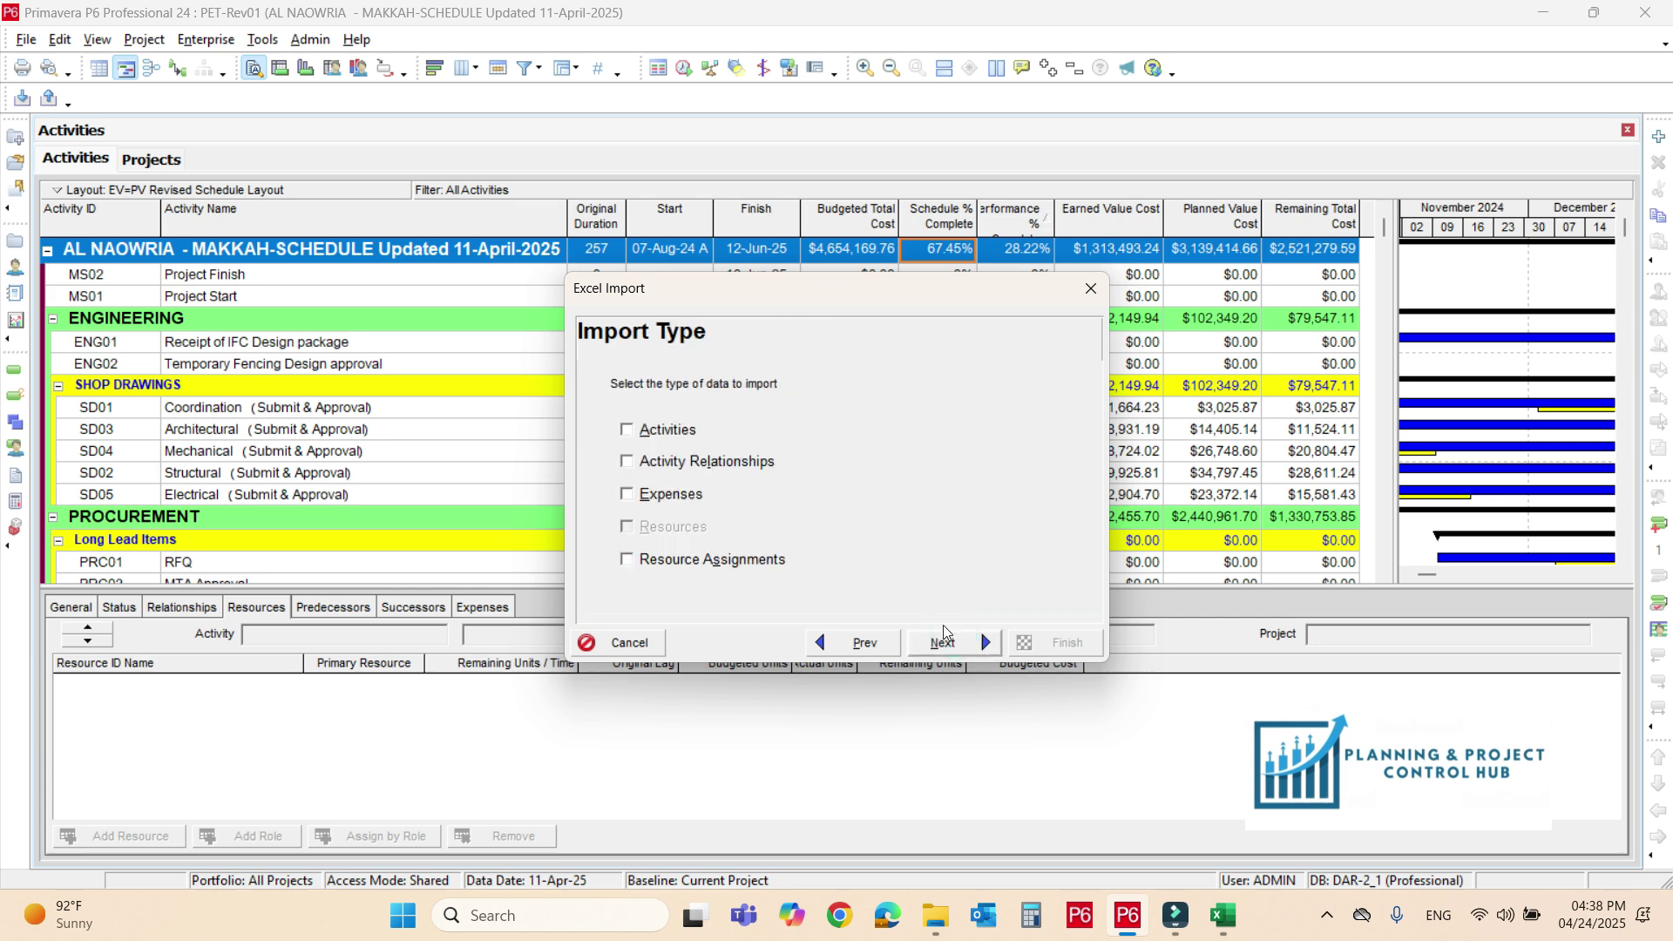
pyautogui.click(640, 440)
pyautogui.click(637, 467)
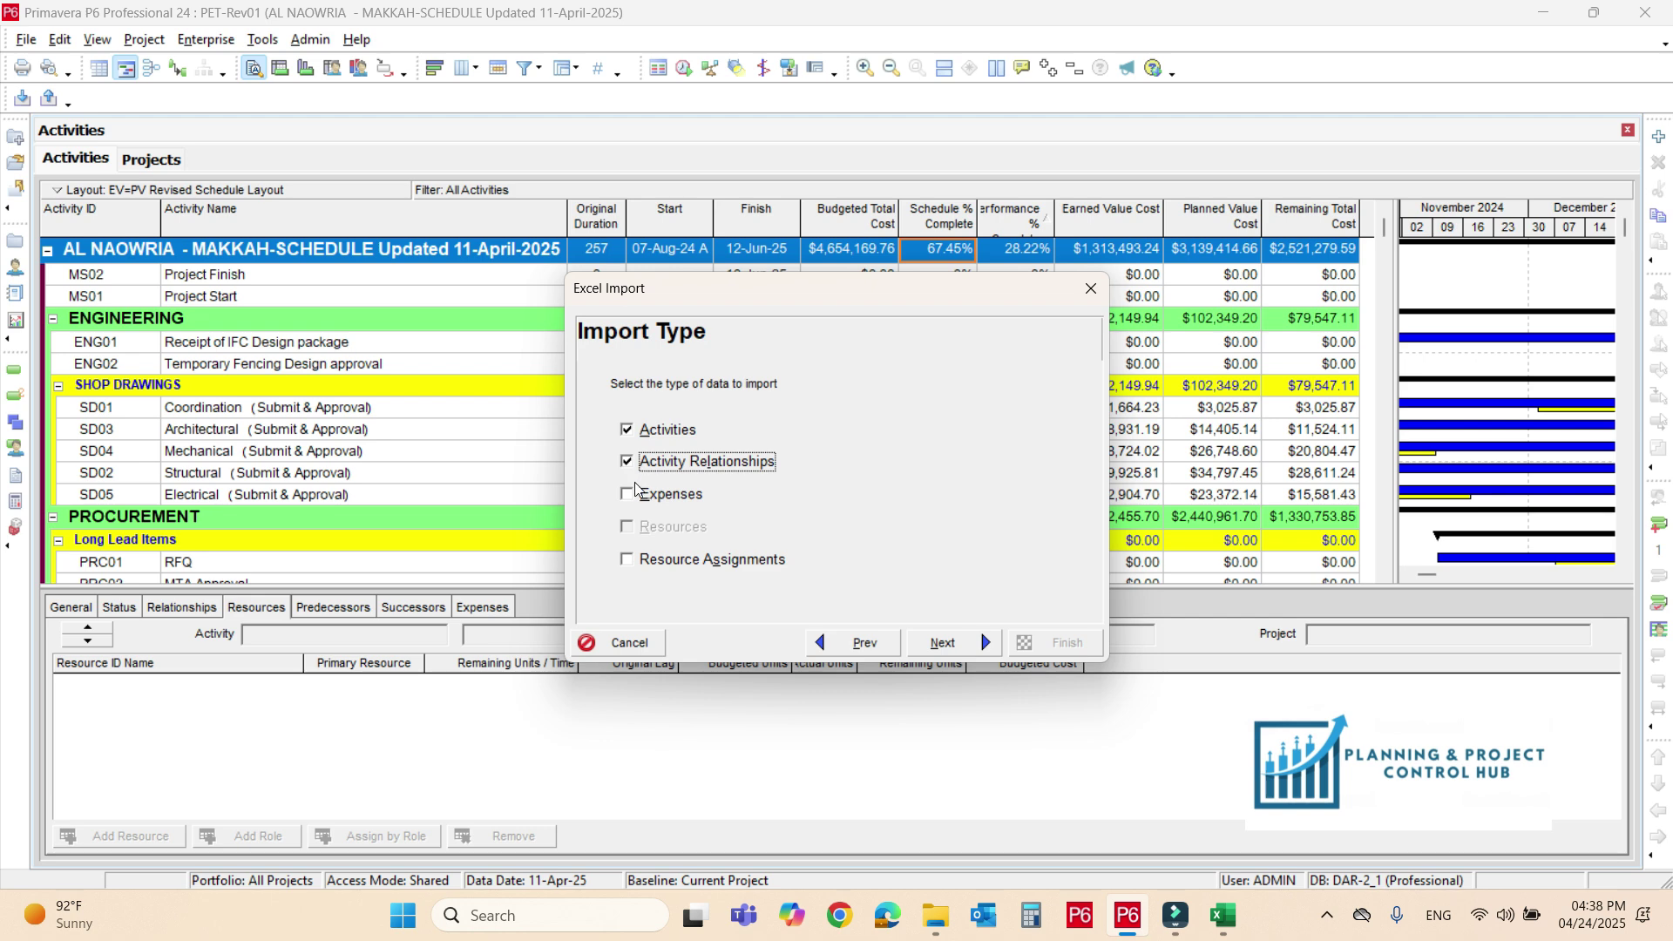
pyautogui.click(641, 495)
pyautogui.click(647, 563)
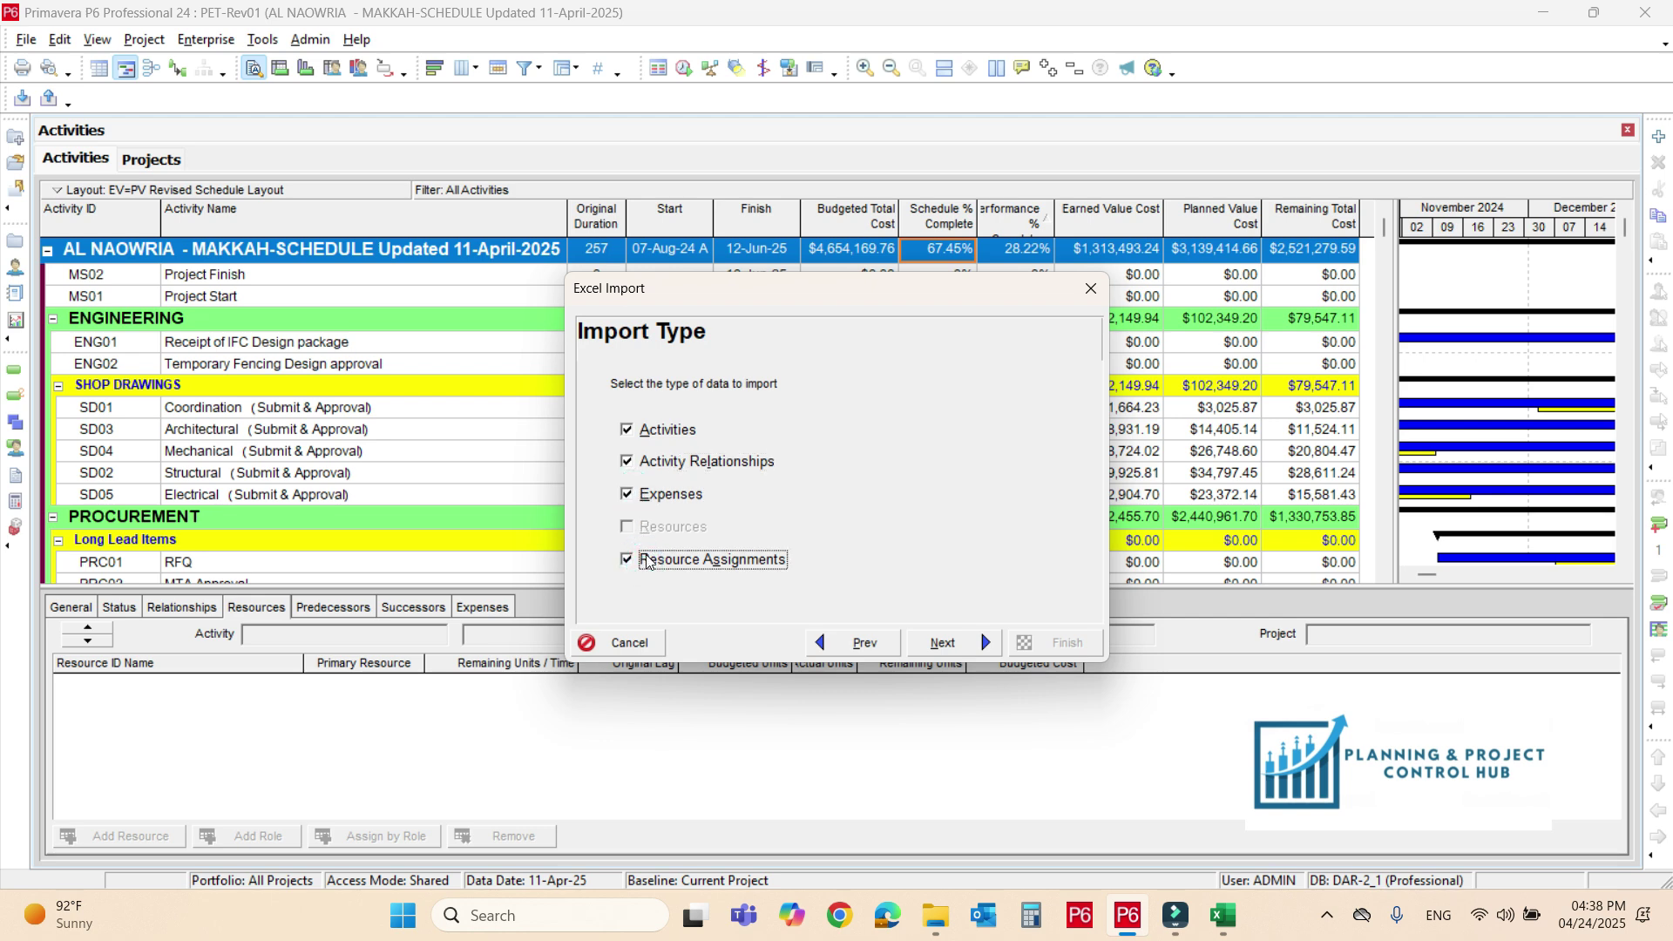
pyautogui.click(978, 646)
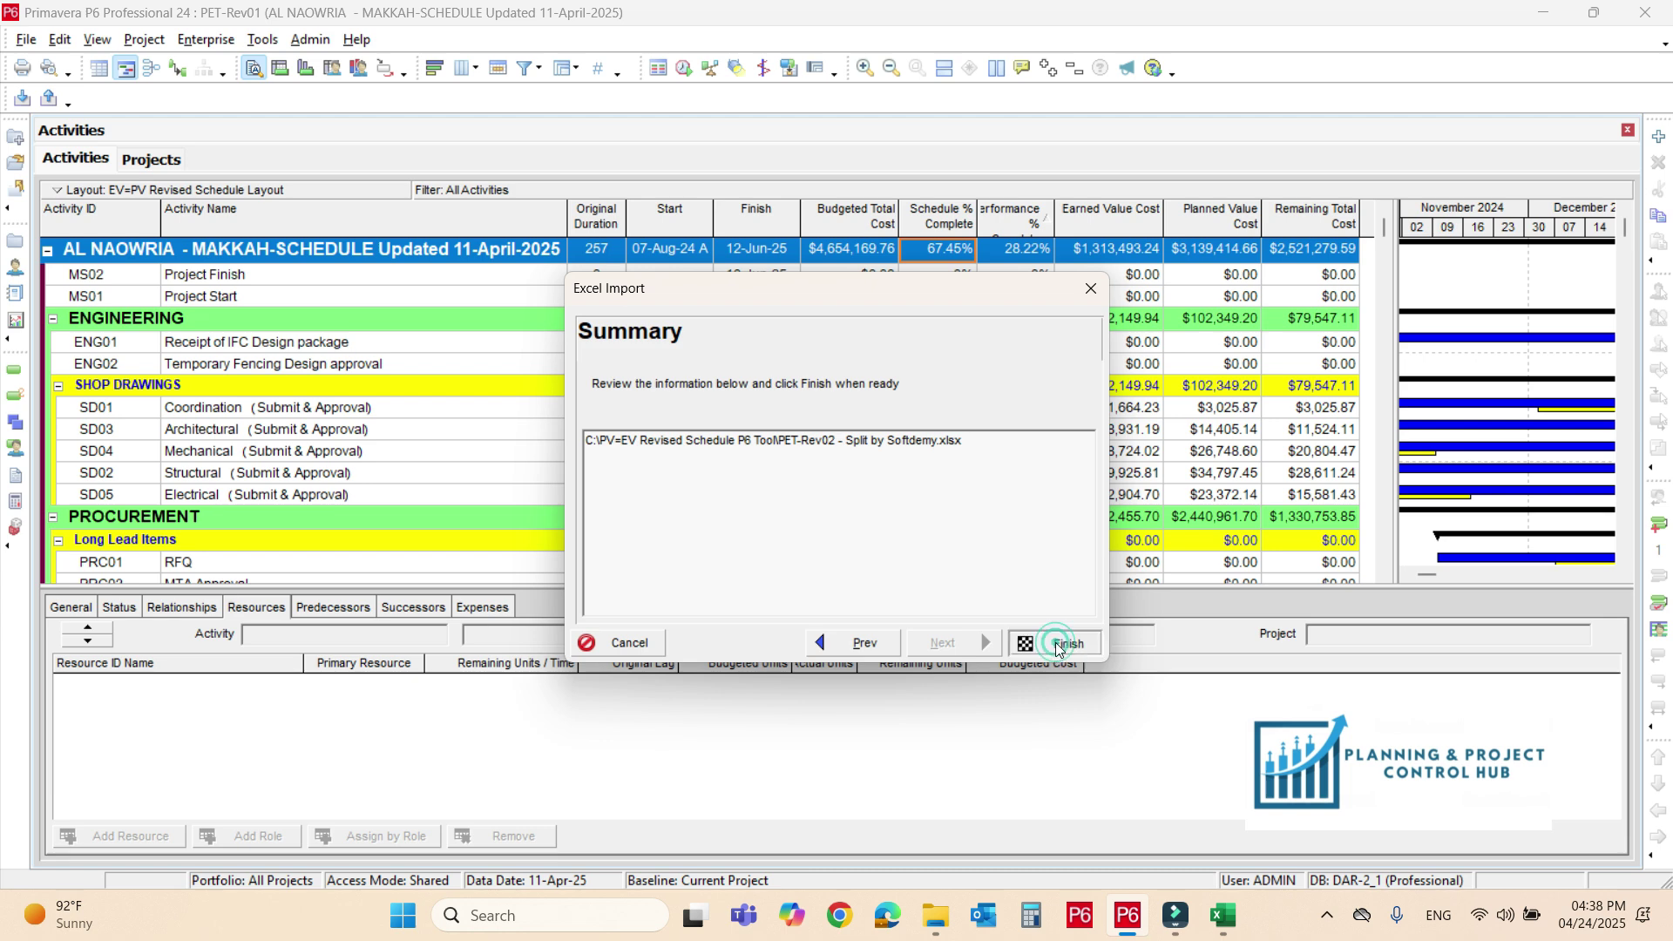
pyautogui.click(1056, 645)
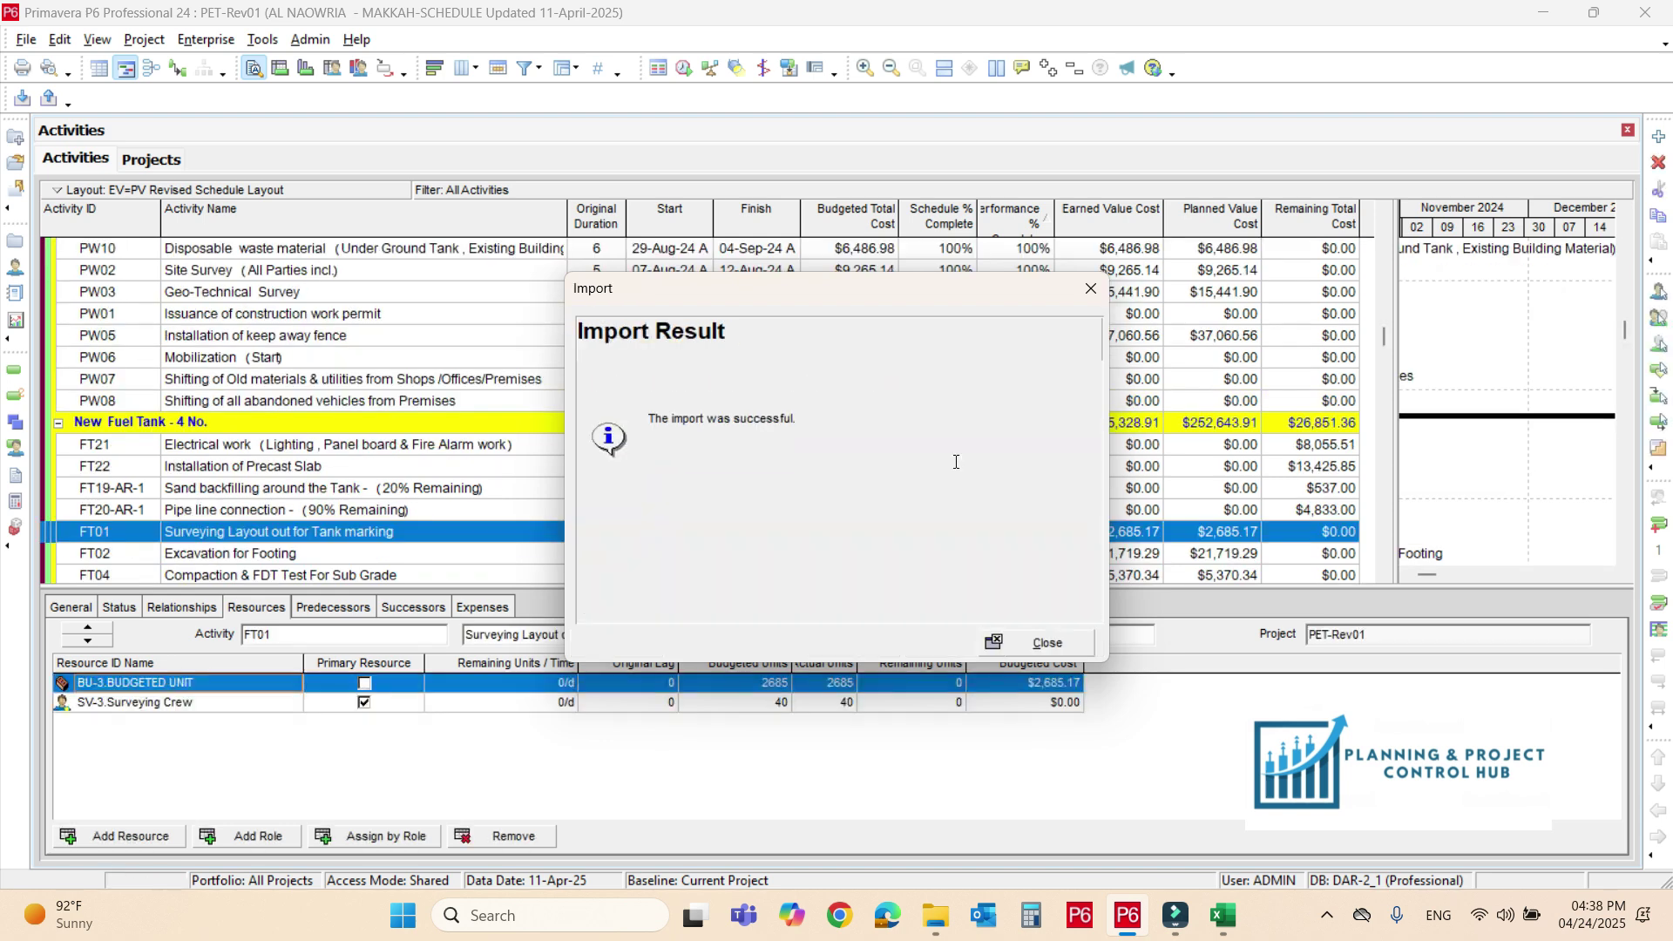
# Close the import result and view the summary: 11.84% schedule, 45.83% performance complete.
pyautogui.click(1038, 645)
pyautogui.moveTo(1384, 335); pyautogui.dragTo(1381, 214)
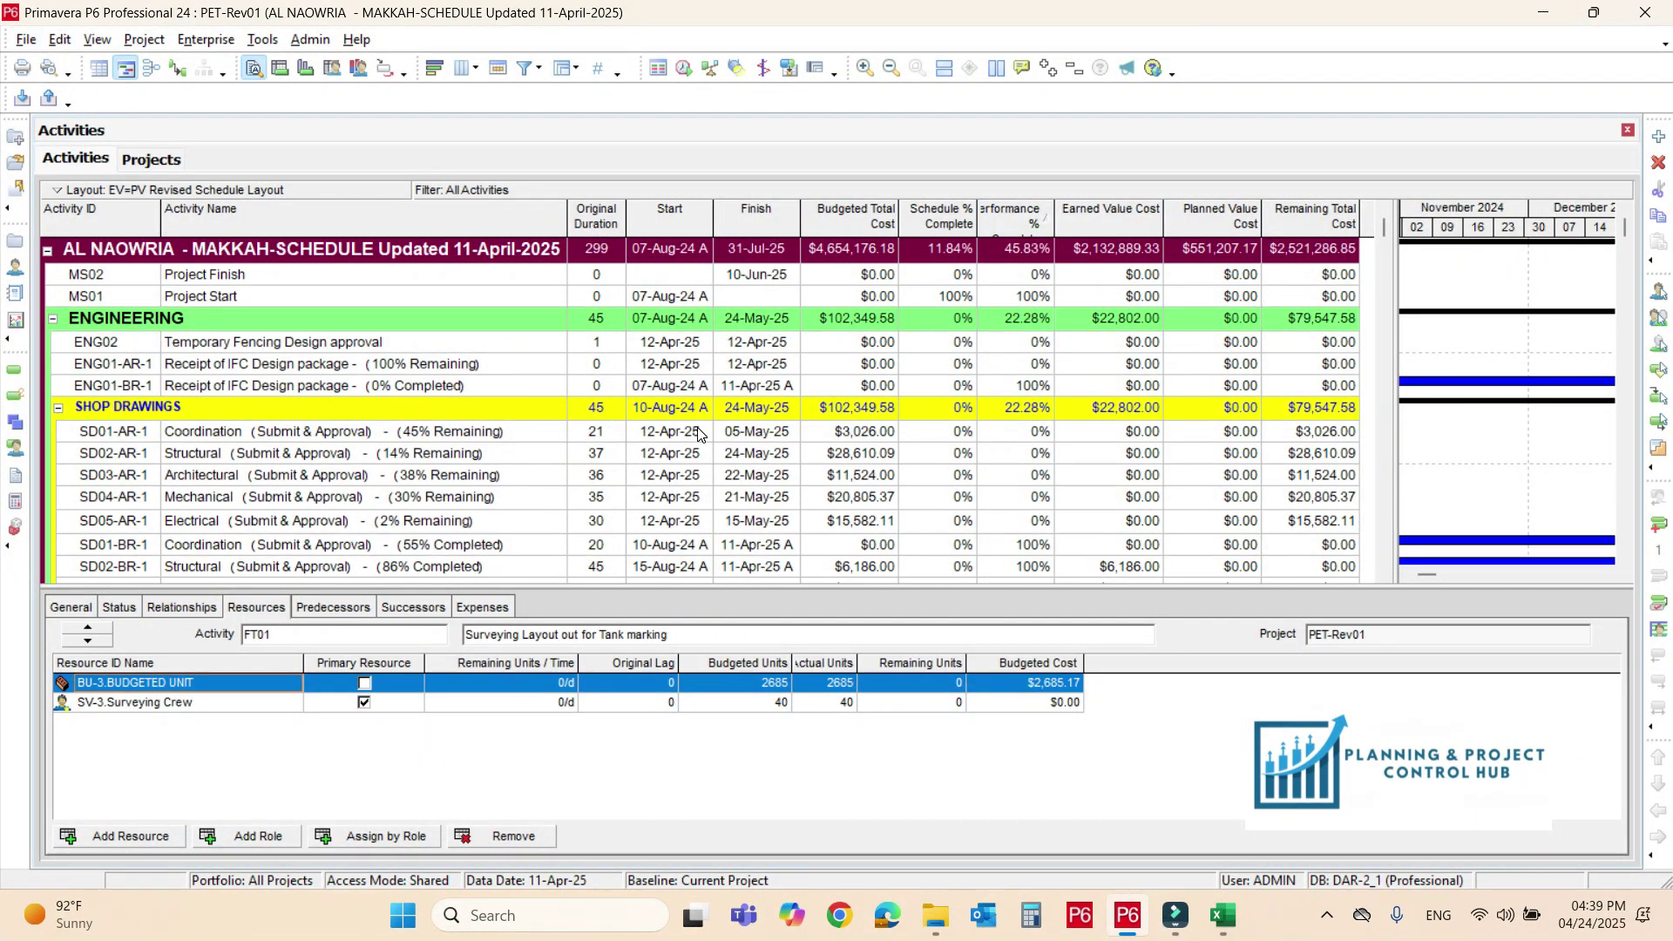
# Open the RS-01 Completed Activity Dates global change for editing.
pyautogui.click(260, 48)
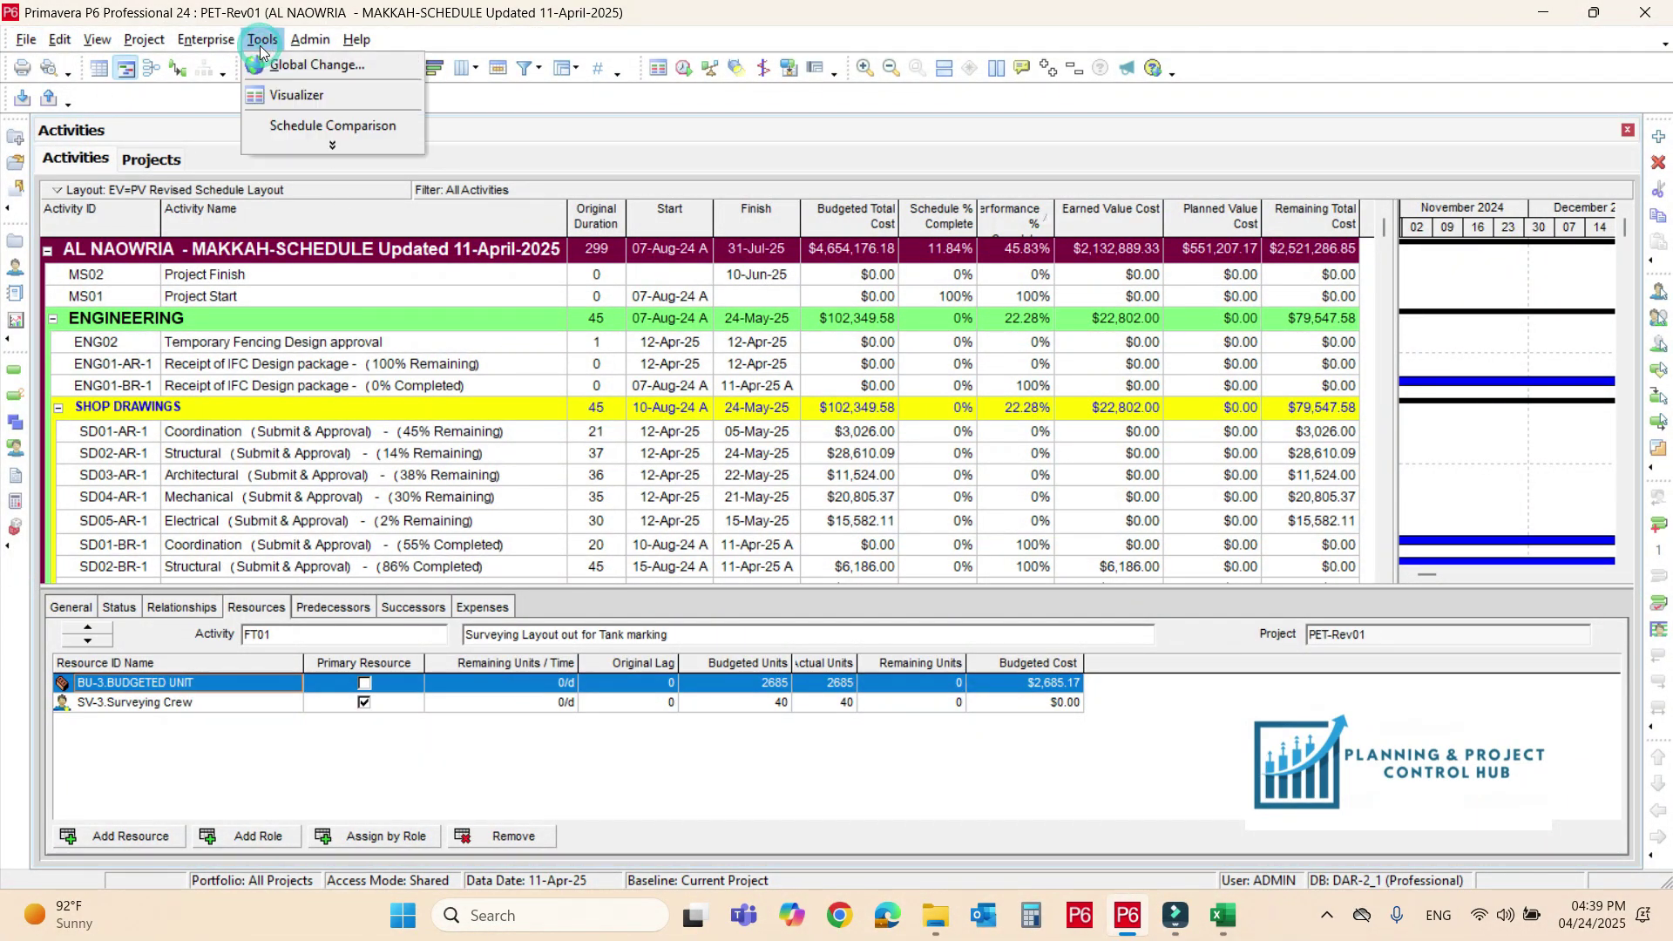
pyautogui.click(300, 65)
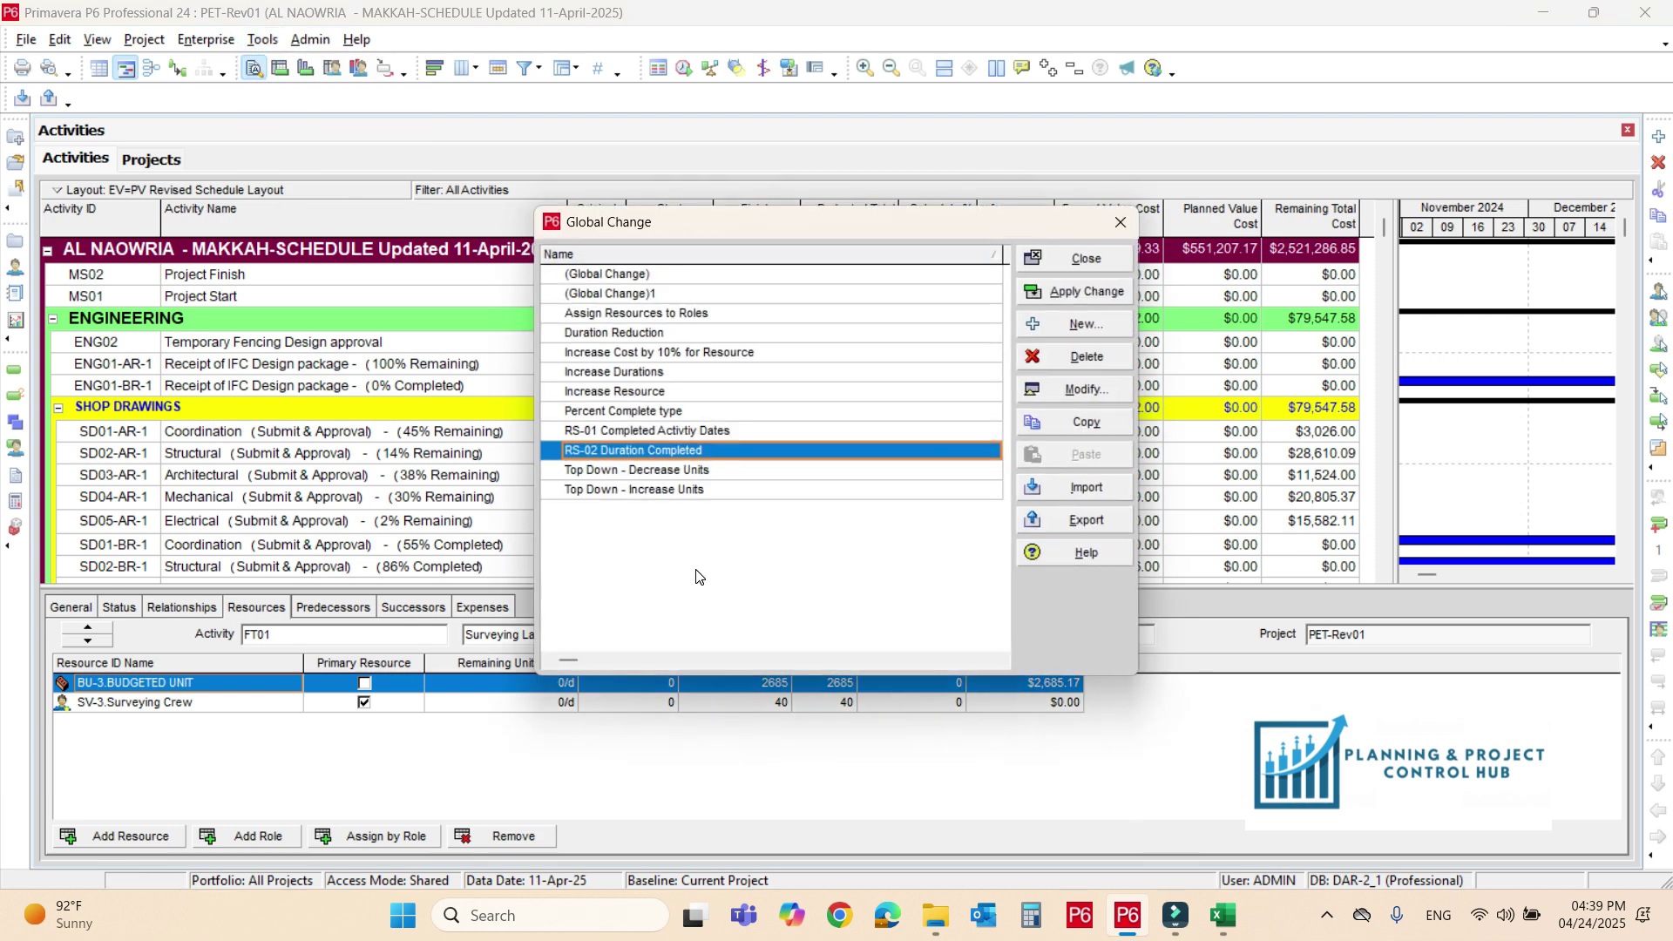
pyautogui.click(760, 430)
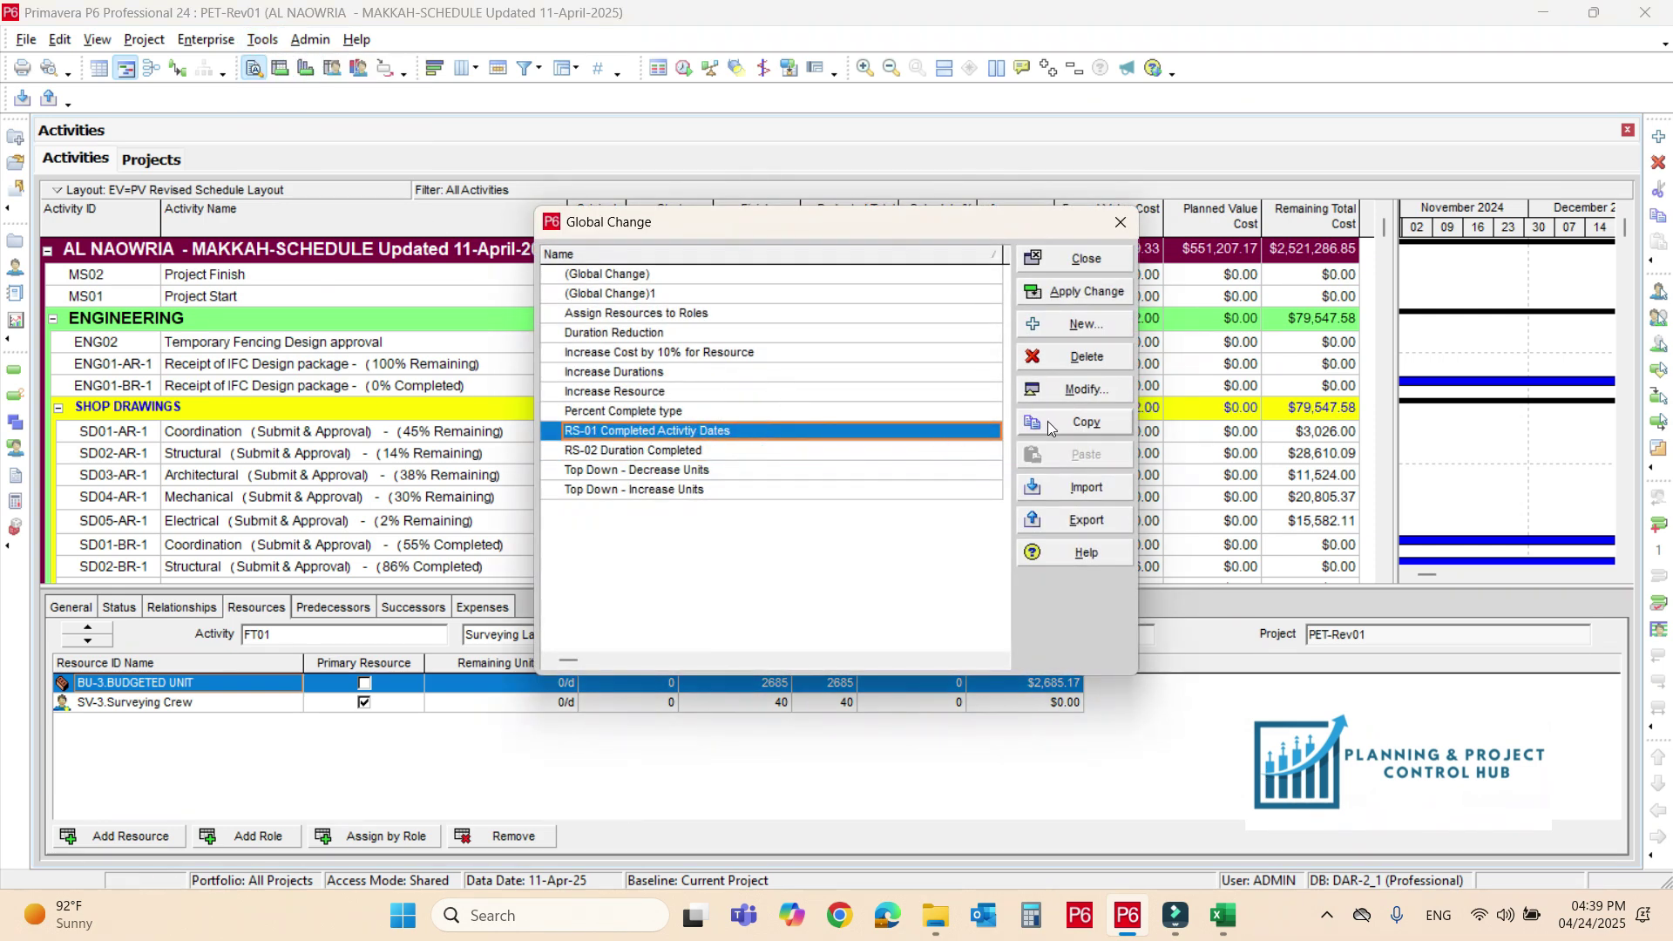
pyautogui.click(1080, 392)
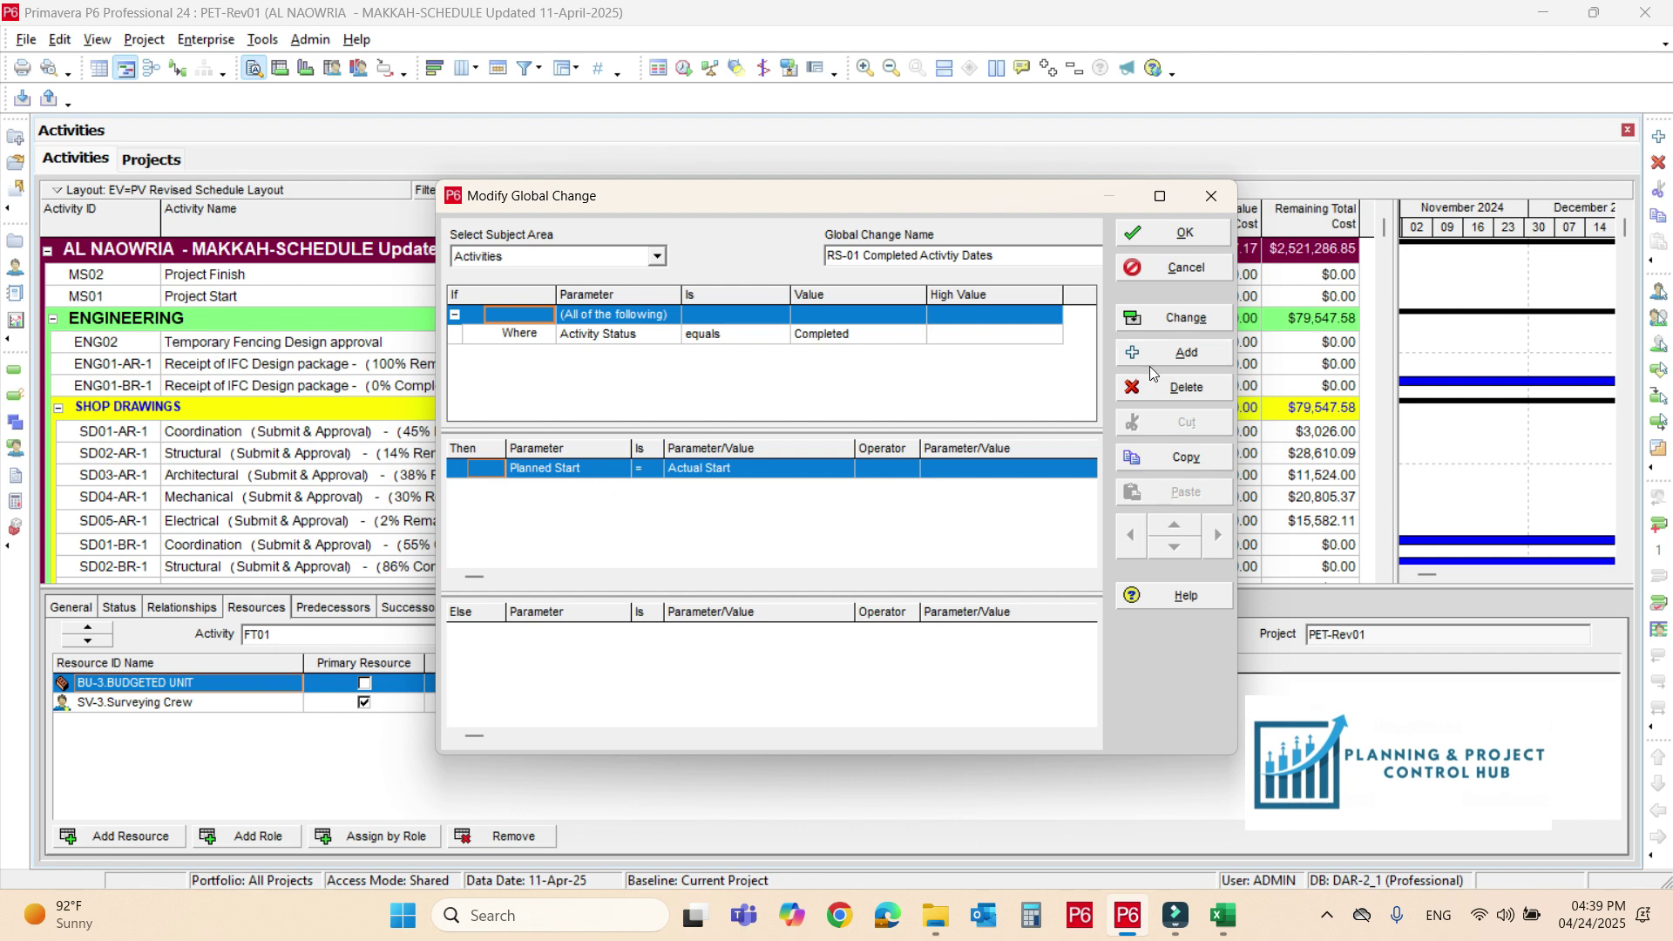
# Run RS-01 and commit Planned Start equal to Actual Start, without saving the log.
pyautogui.click(1179, 326)
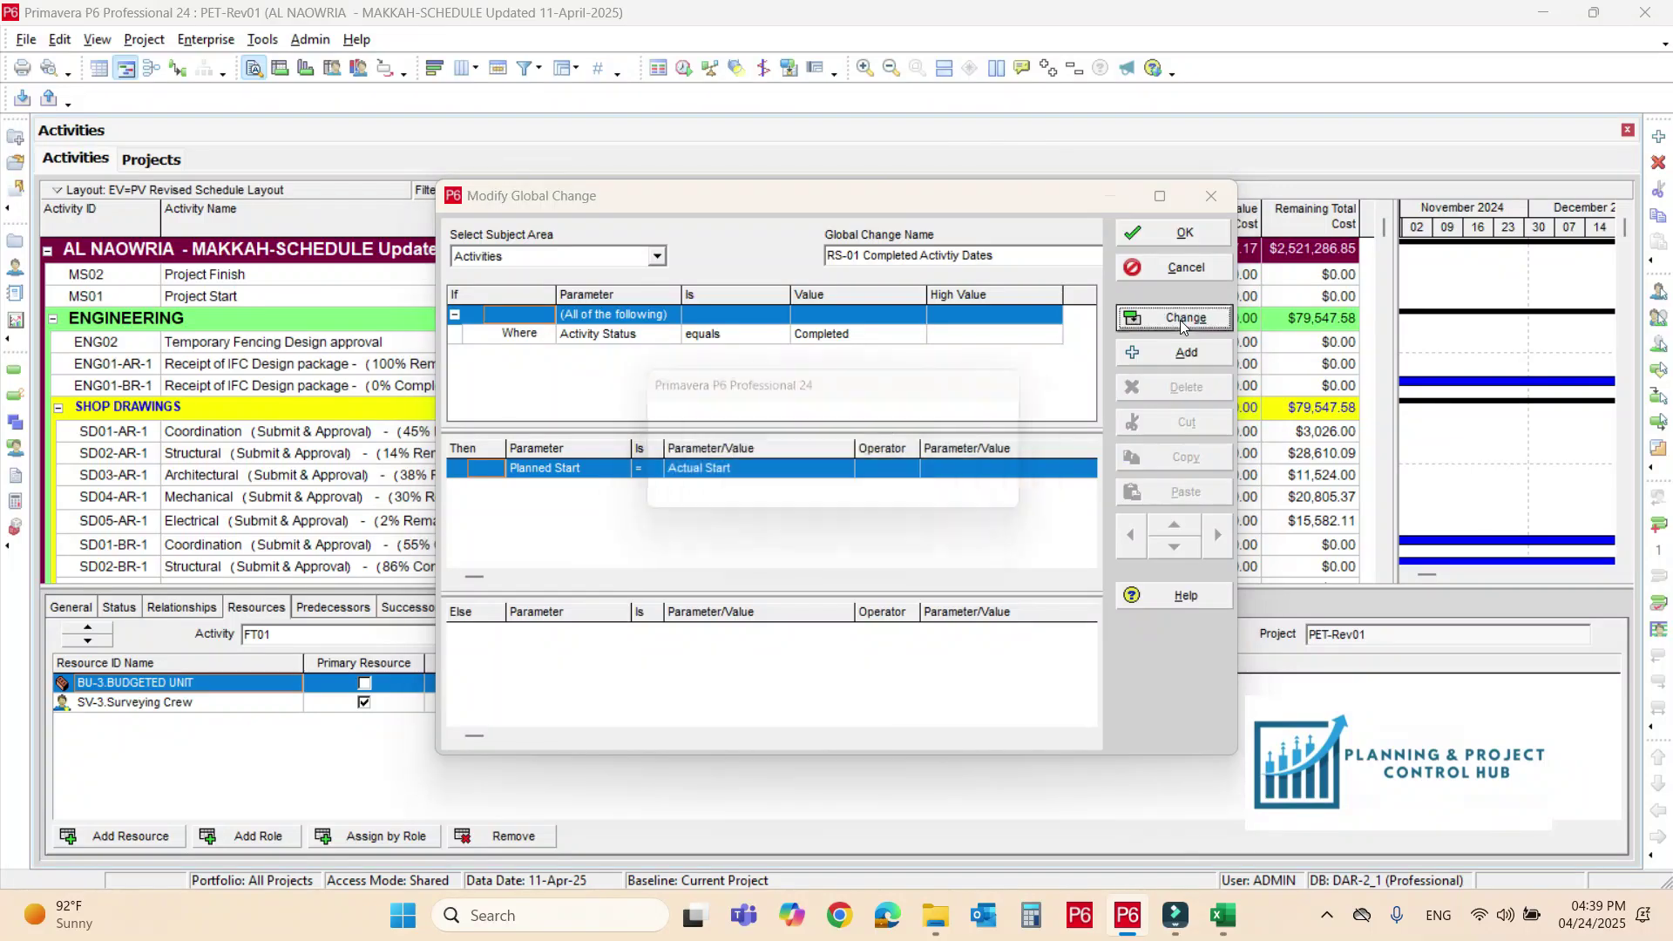
pyautogui.click(857, 495)
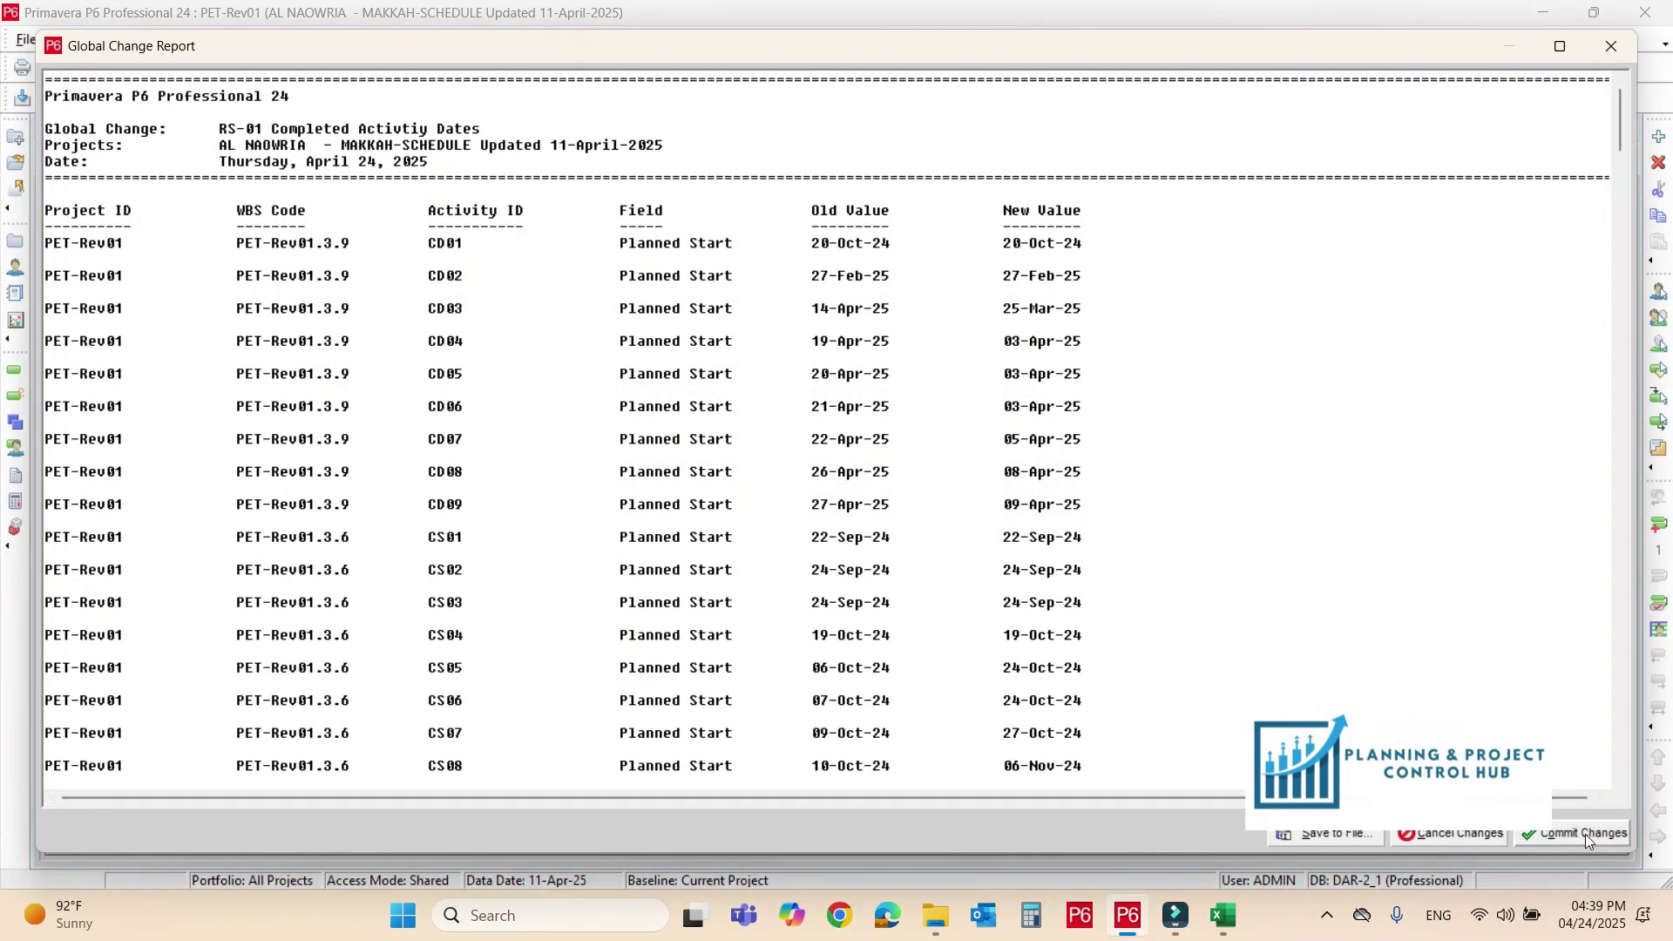
pyautogui.click(1579, 834)
pyautogui.click(920, 490)
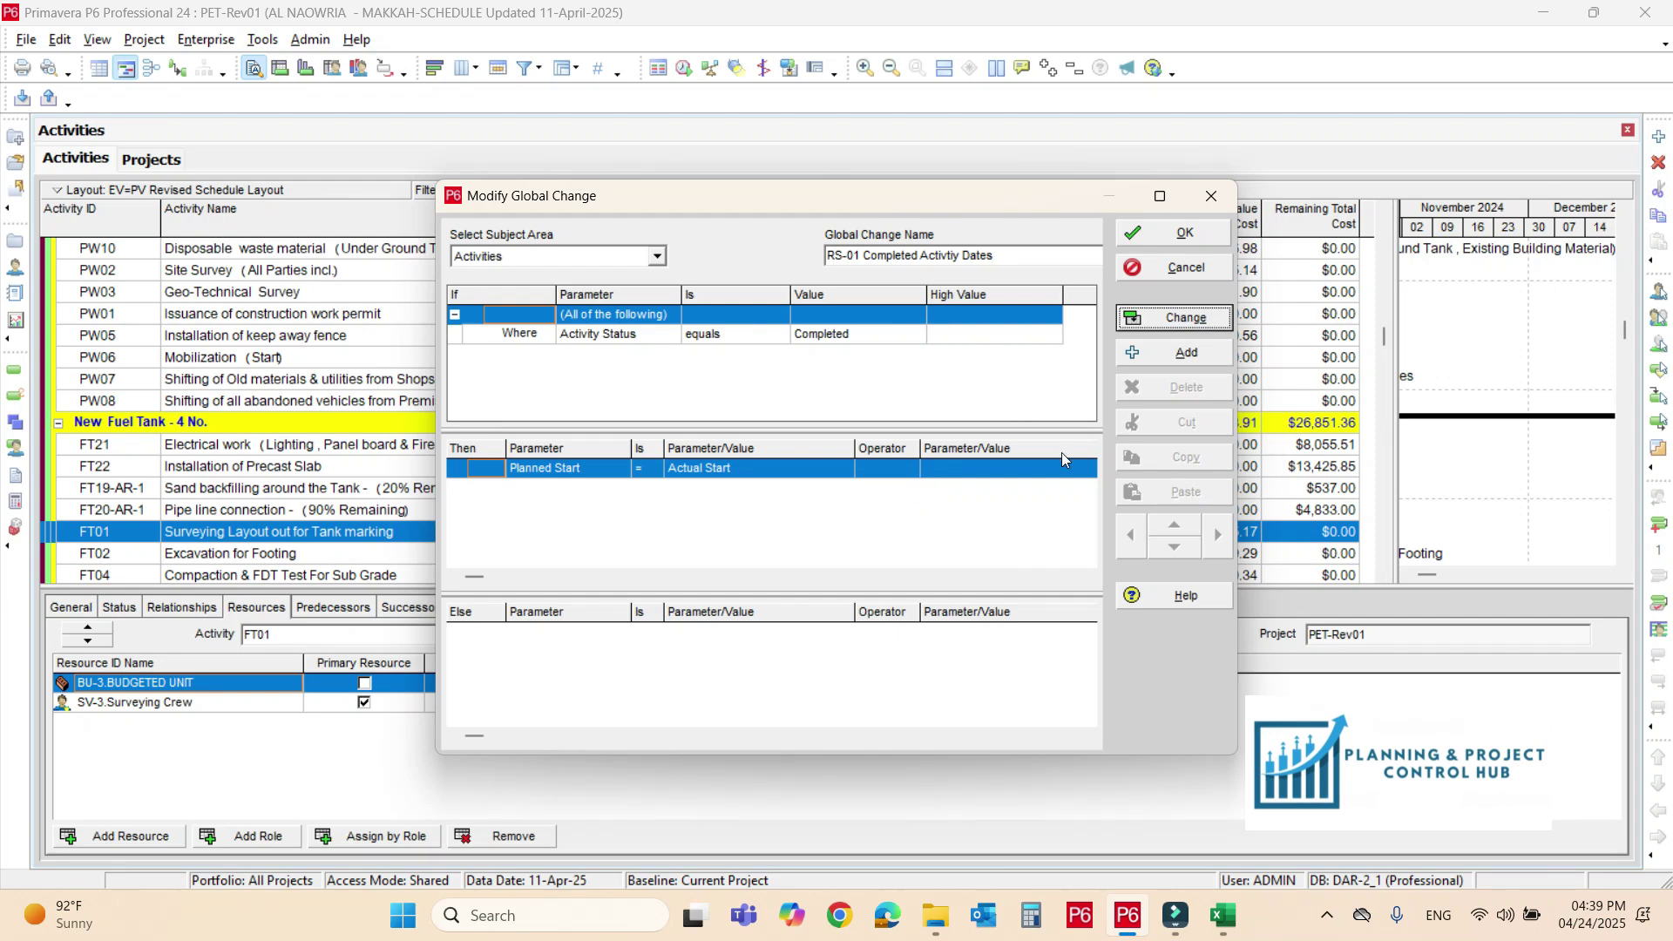
pyautogui.click(1141, 229)
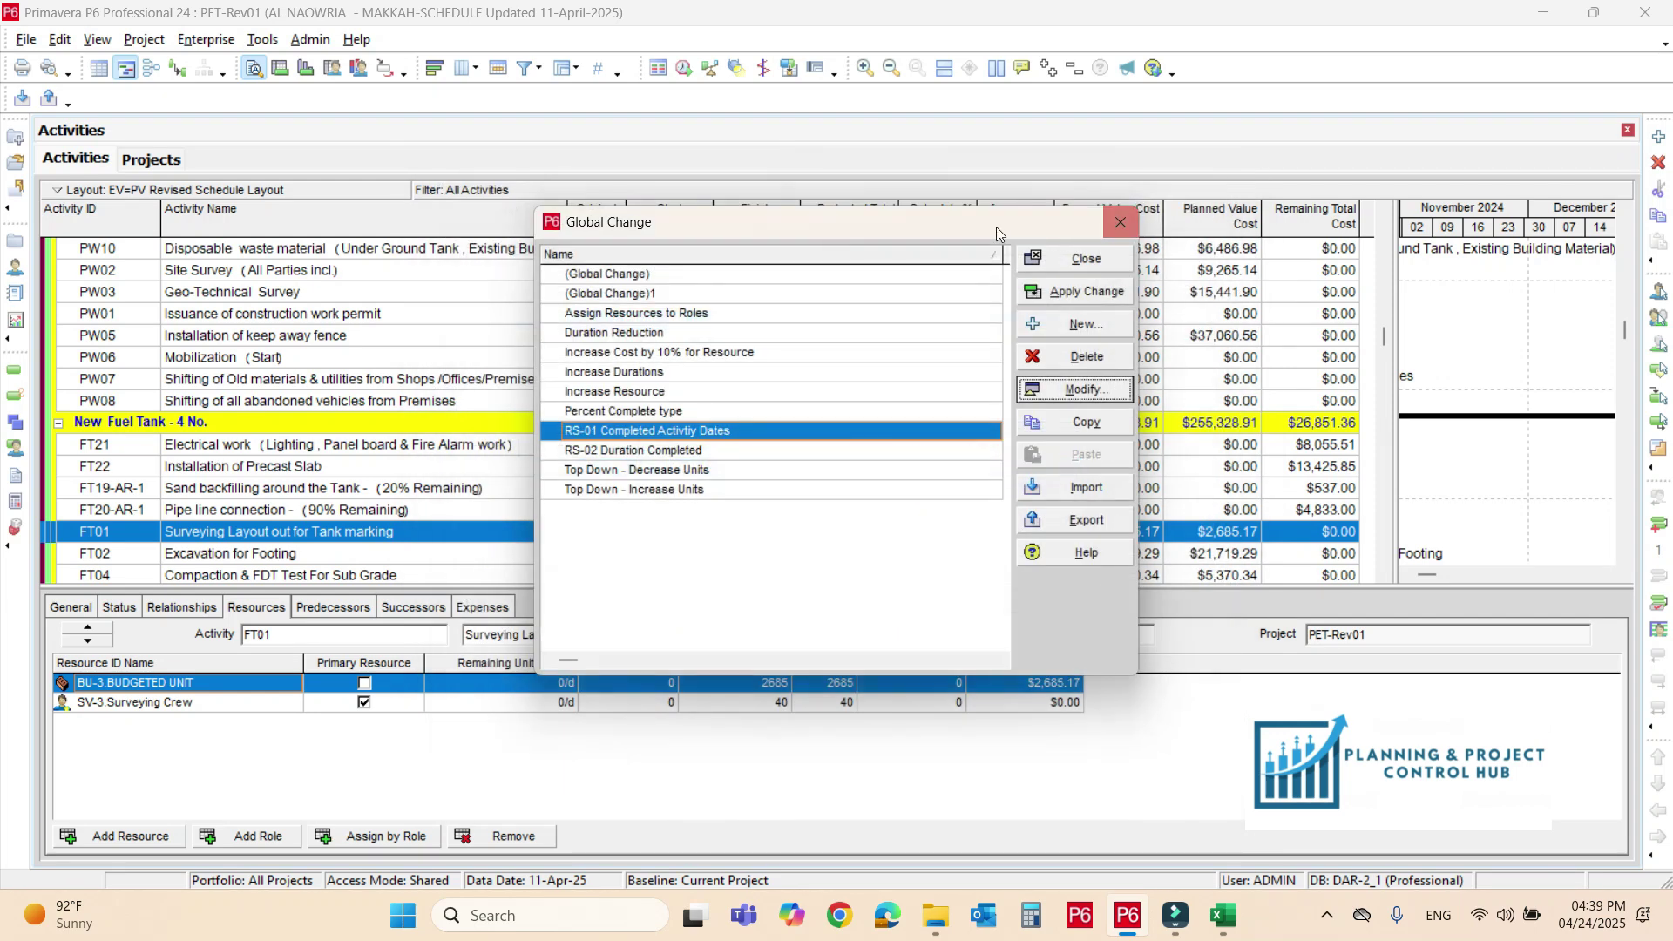
# Run and commit RS-02 Duration Completed, setting Planned Finish to Actual Finish + 1, without the log.
pyautogui.click(690, 451)
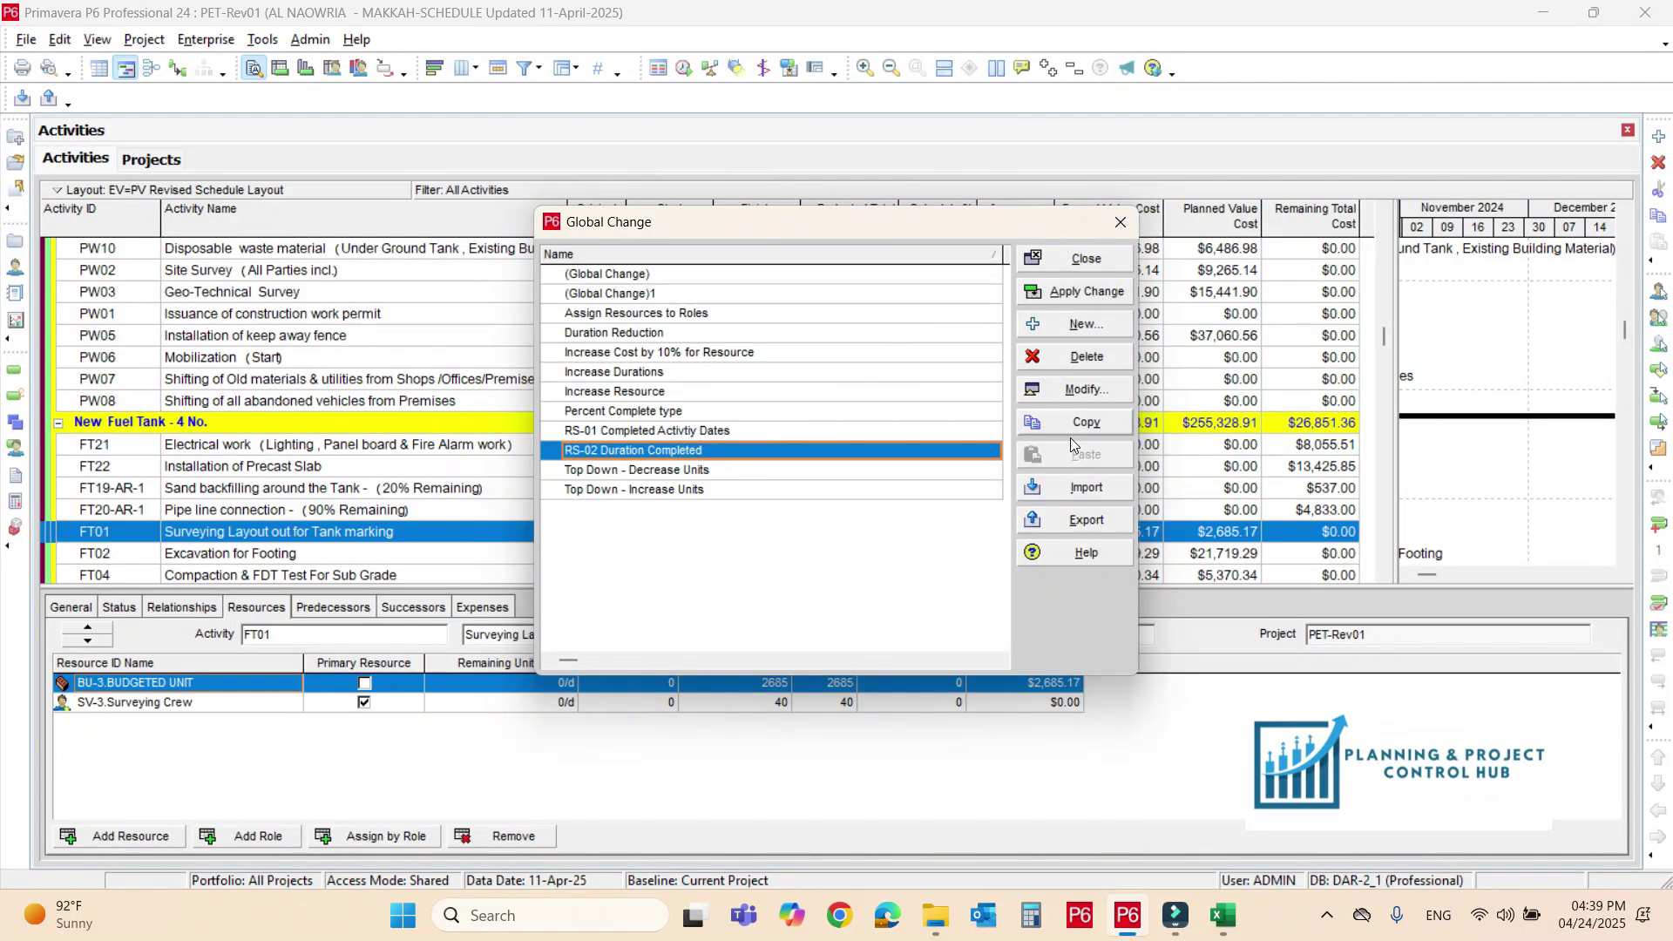
pyautogui.click(1076, 388)
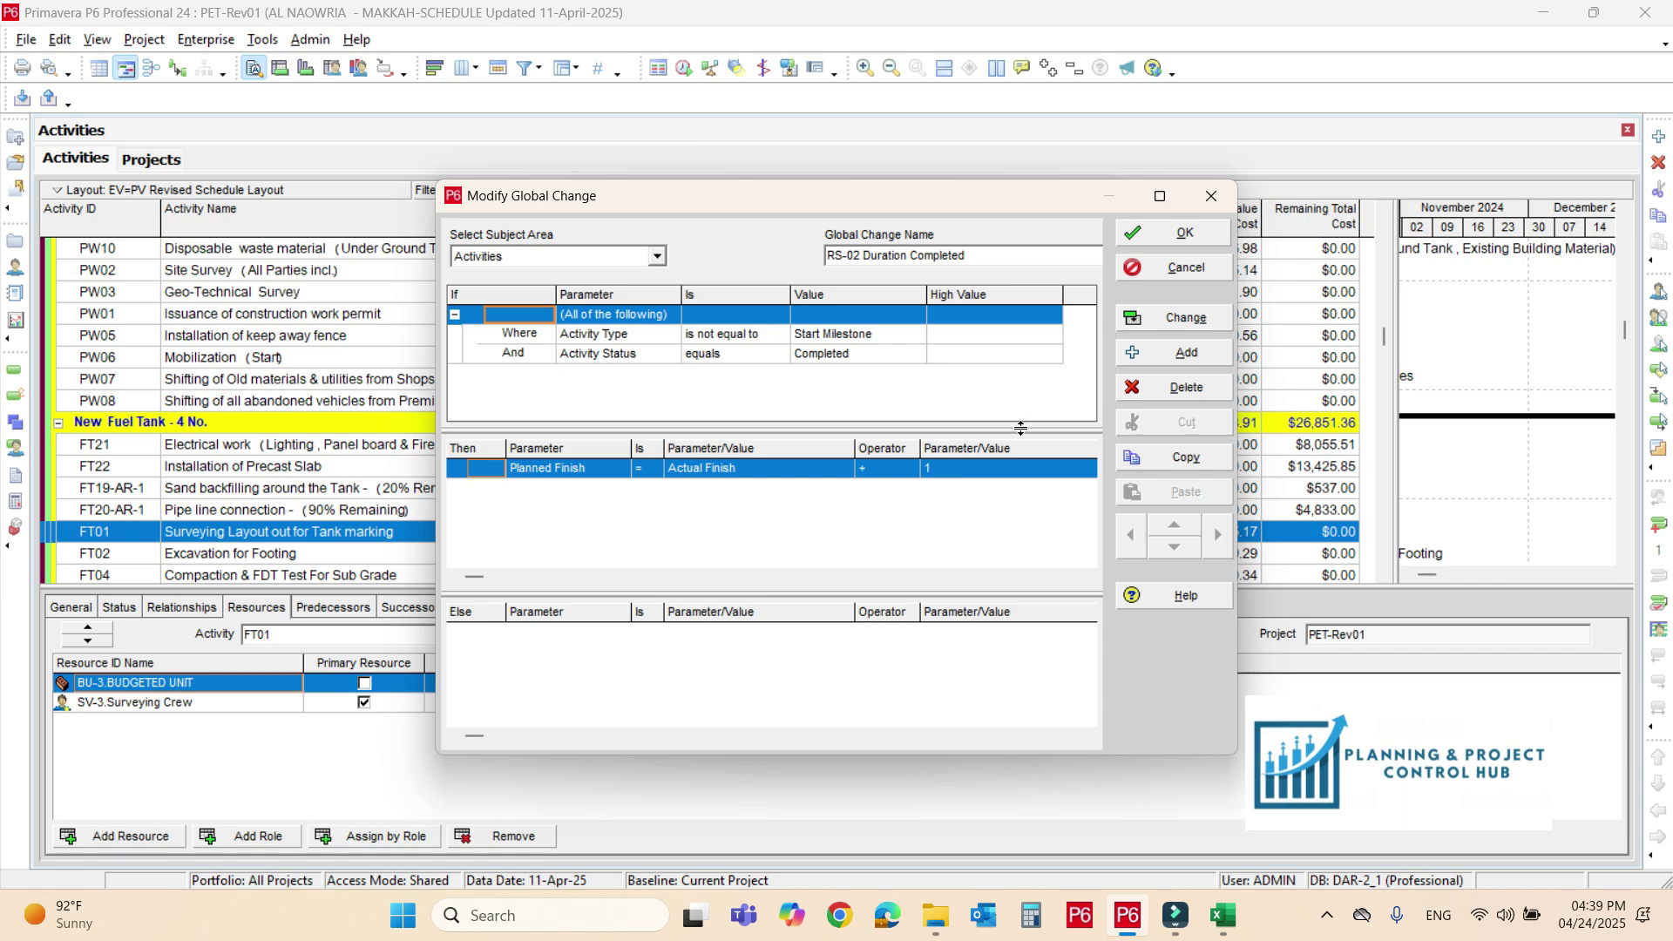
pyautogui.click(1162, 319)
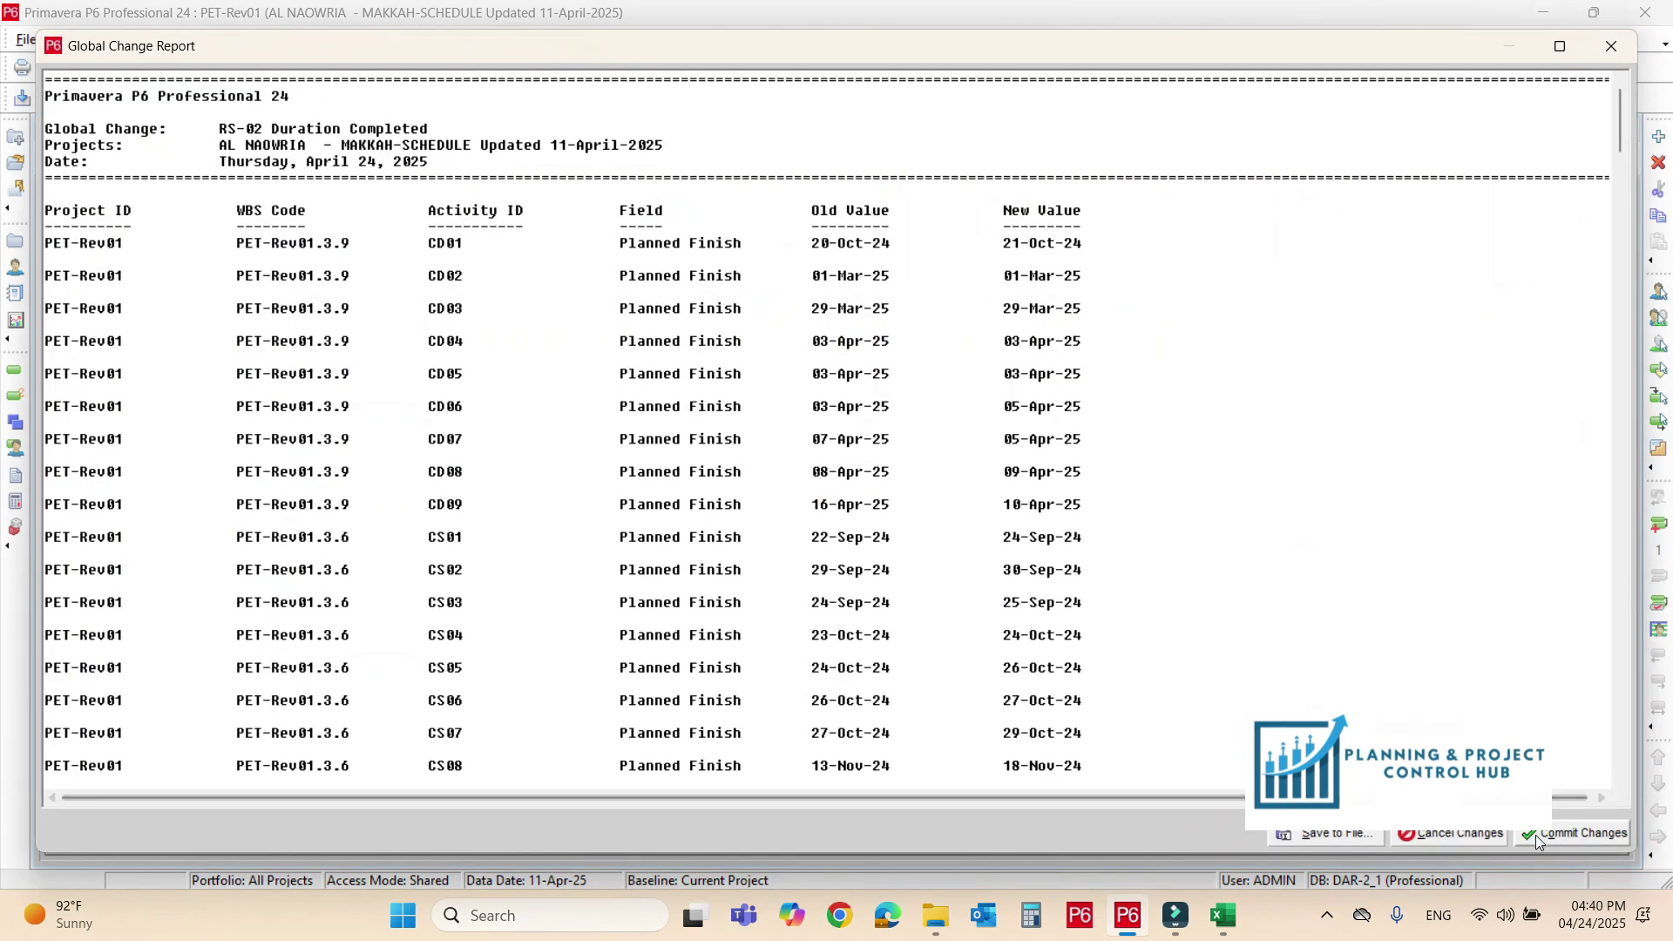
pyautogui.click(1556, 835)
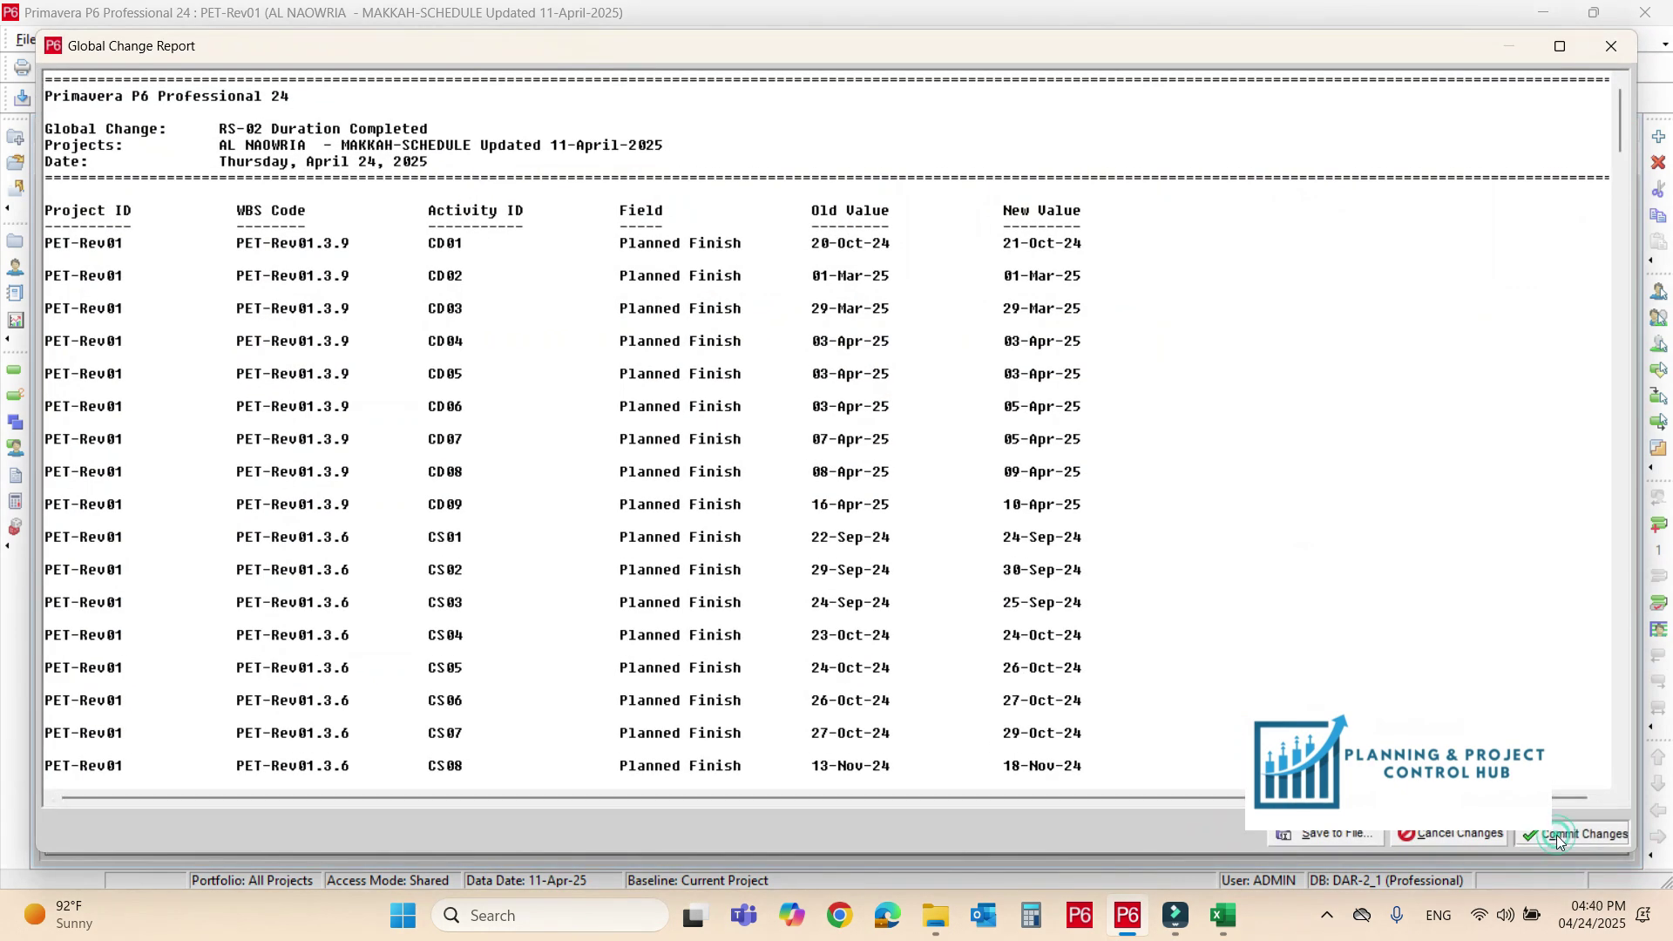
pyautogui.click(931, 493)
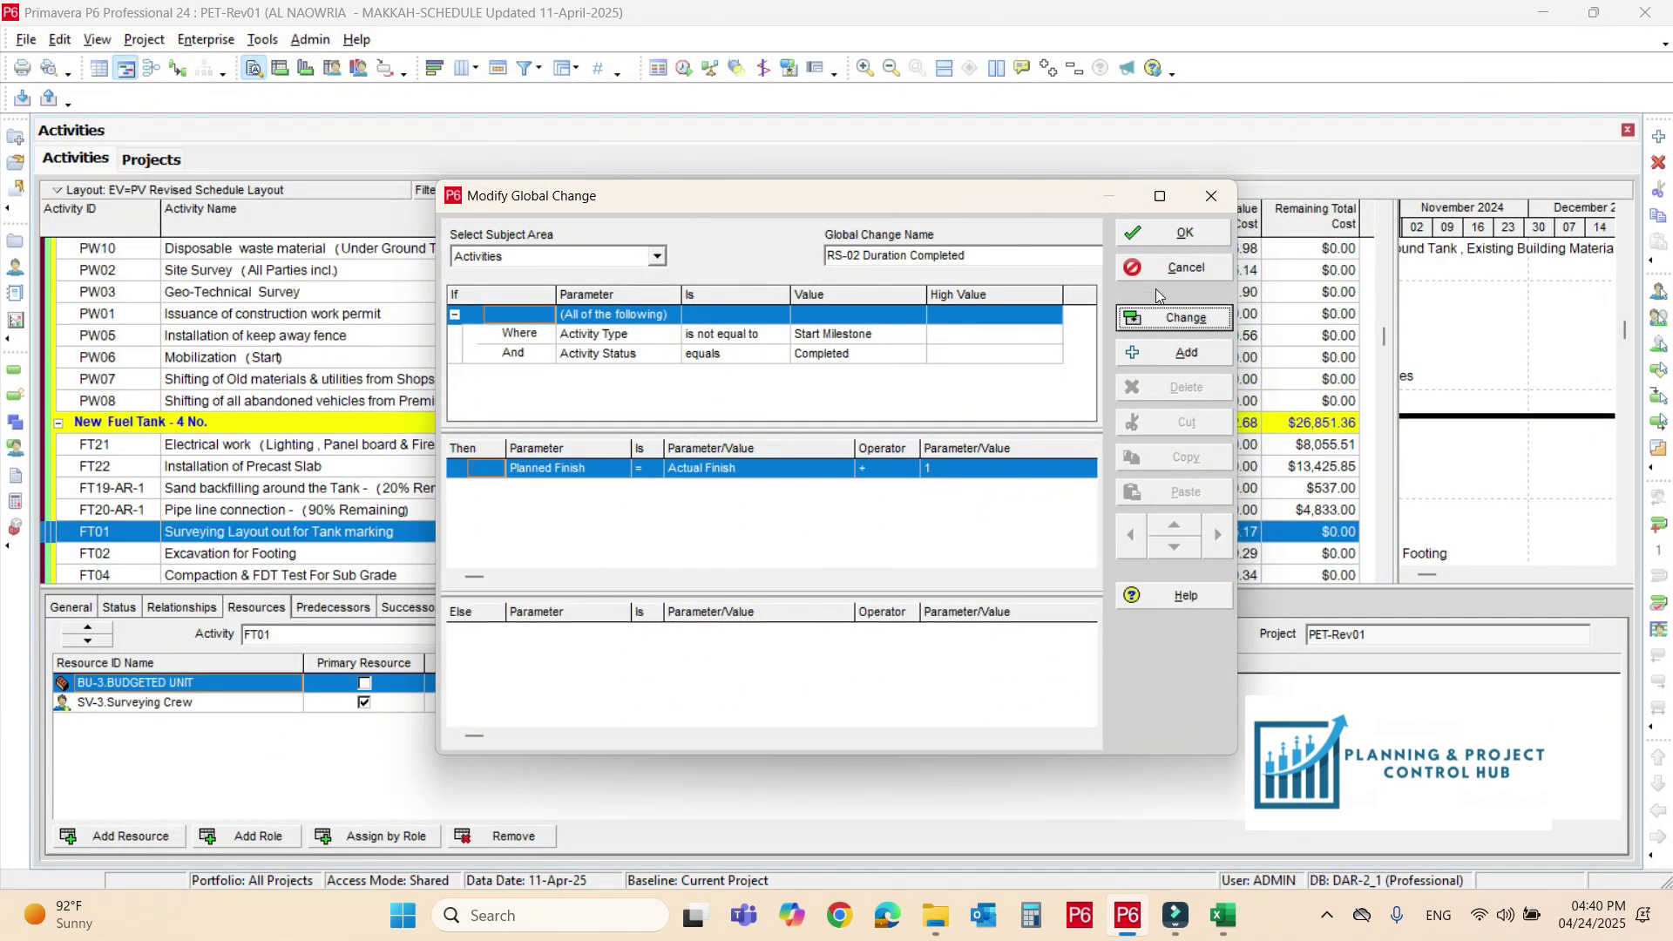
pyautogui.click(1156, 234)
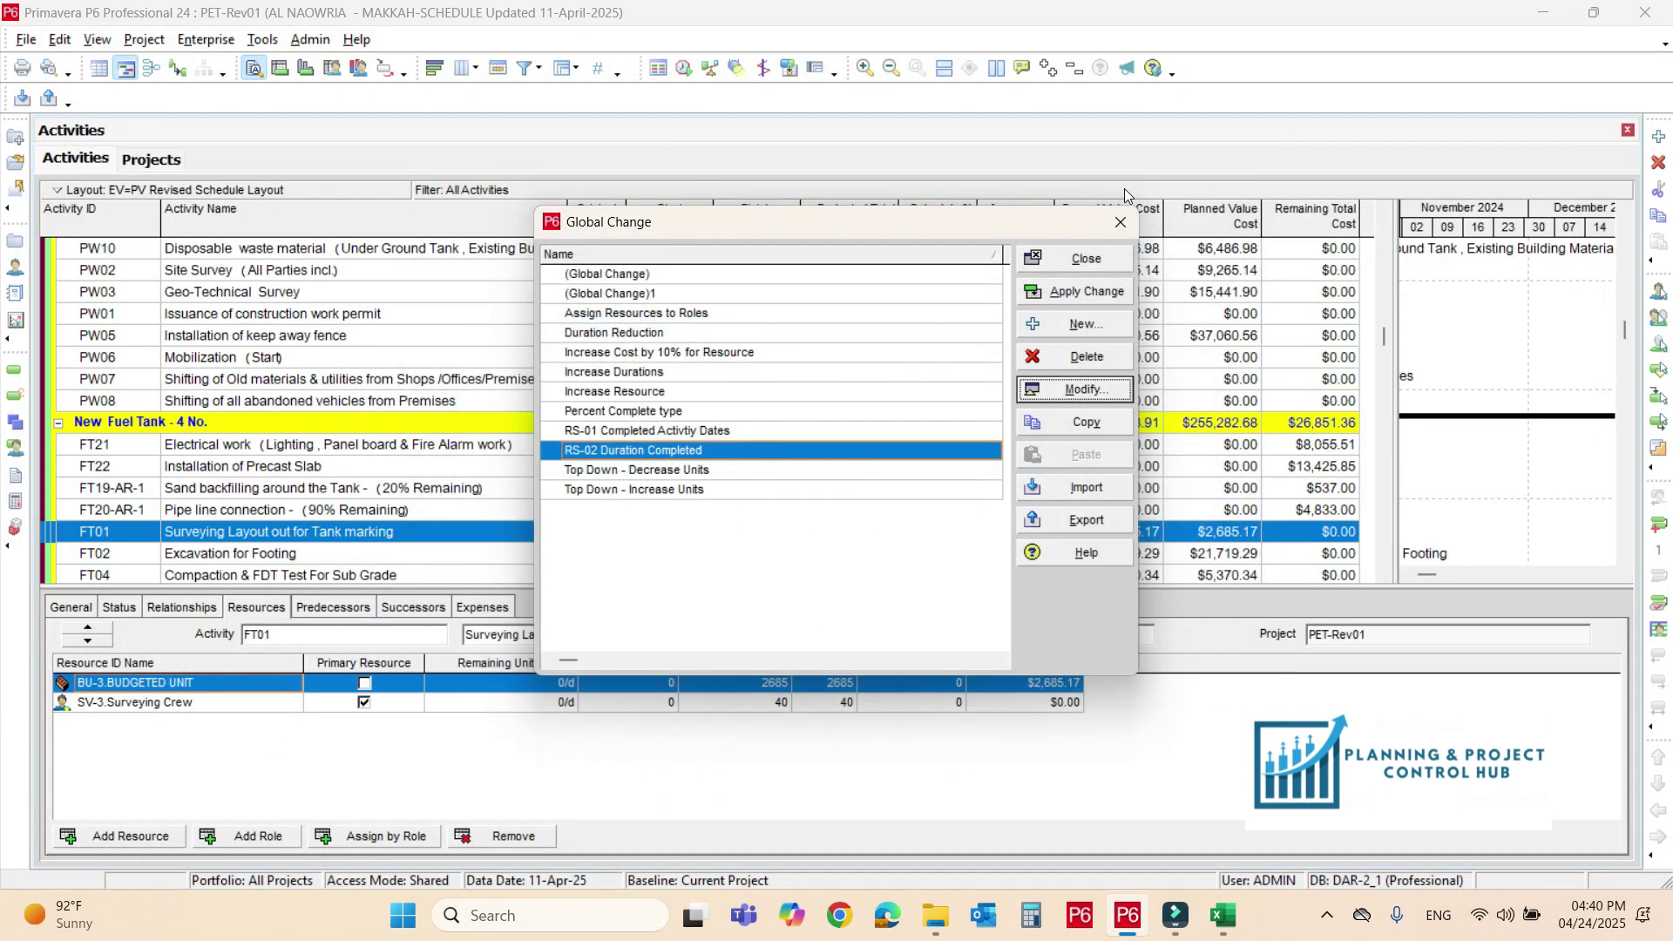
# Close Global Change and widen the Schedule % and Performance % columns.
pyautogui.click(1083, 268)
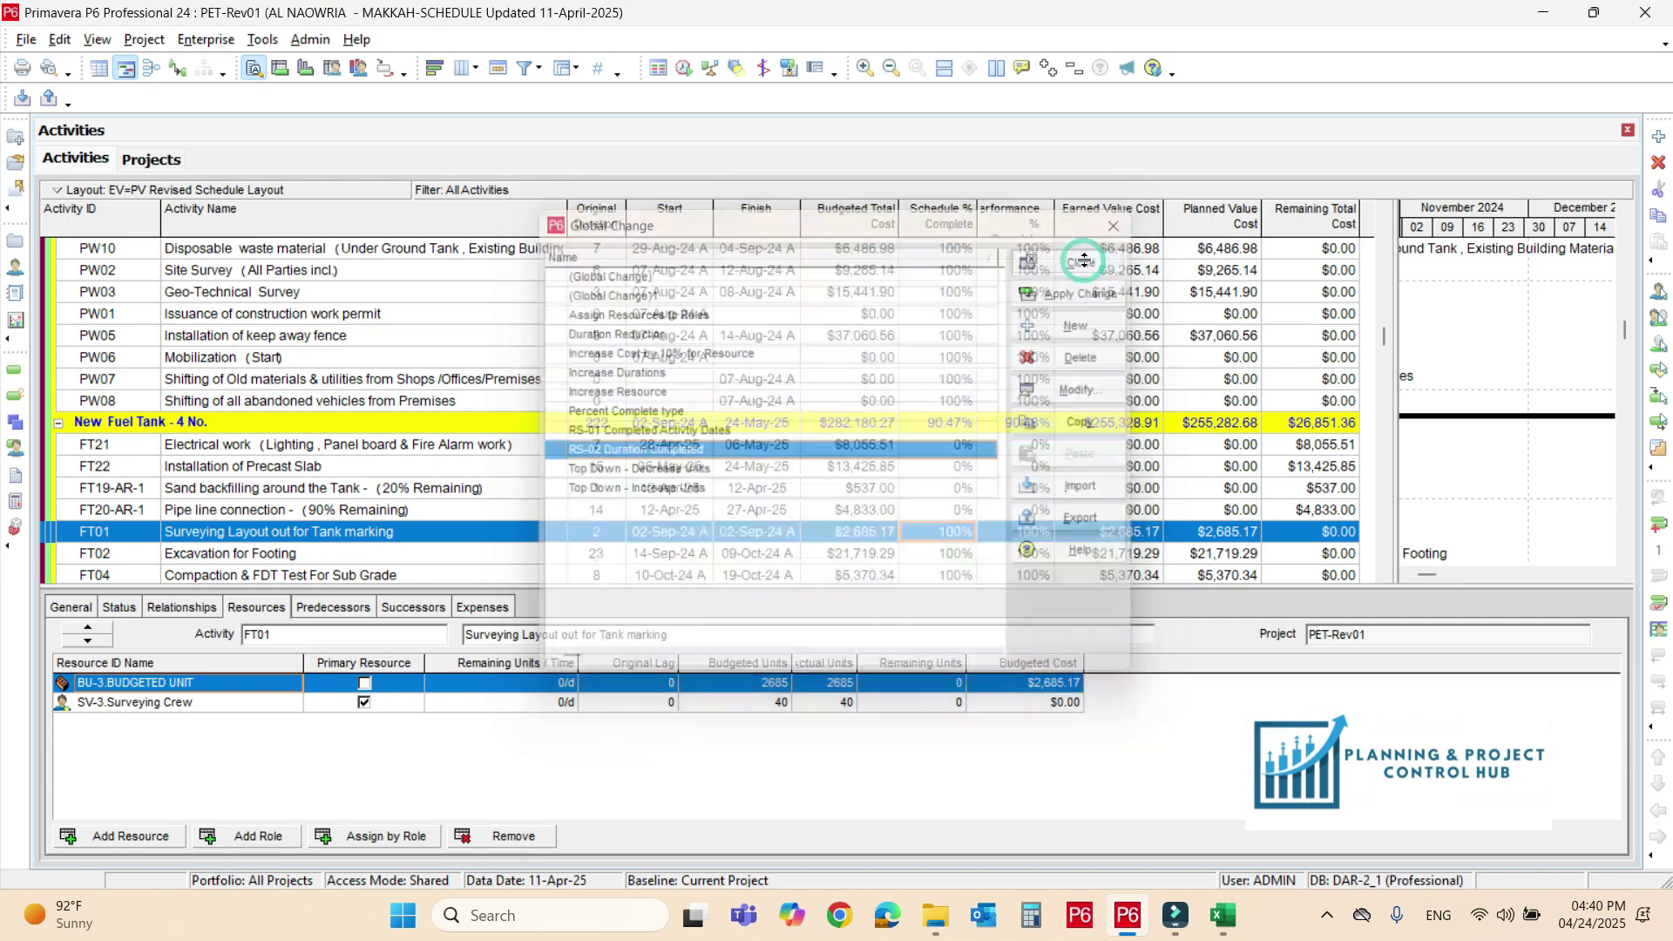
pyautogui.moveTo(1381, 352); pyautogui.dragTo(1383, 243)
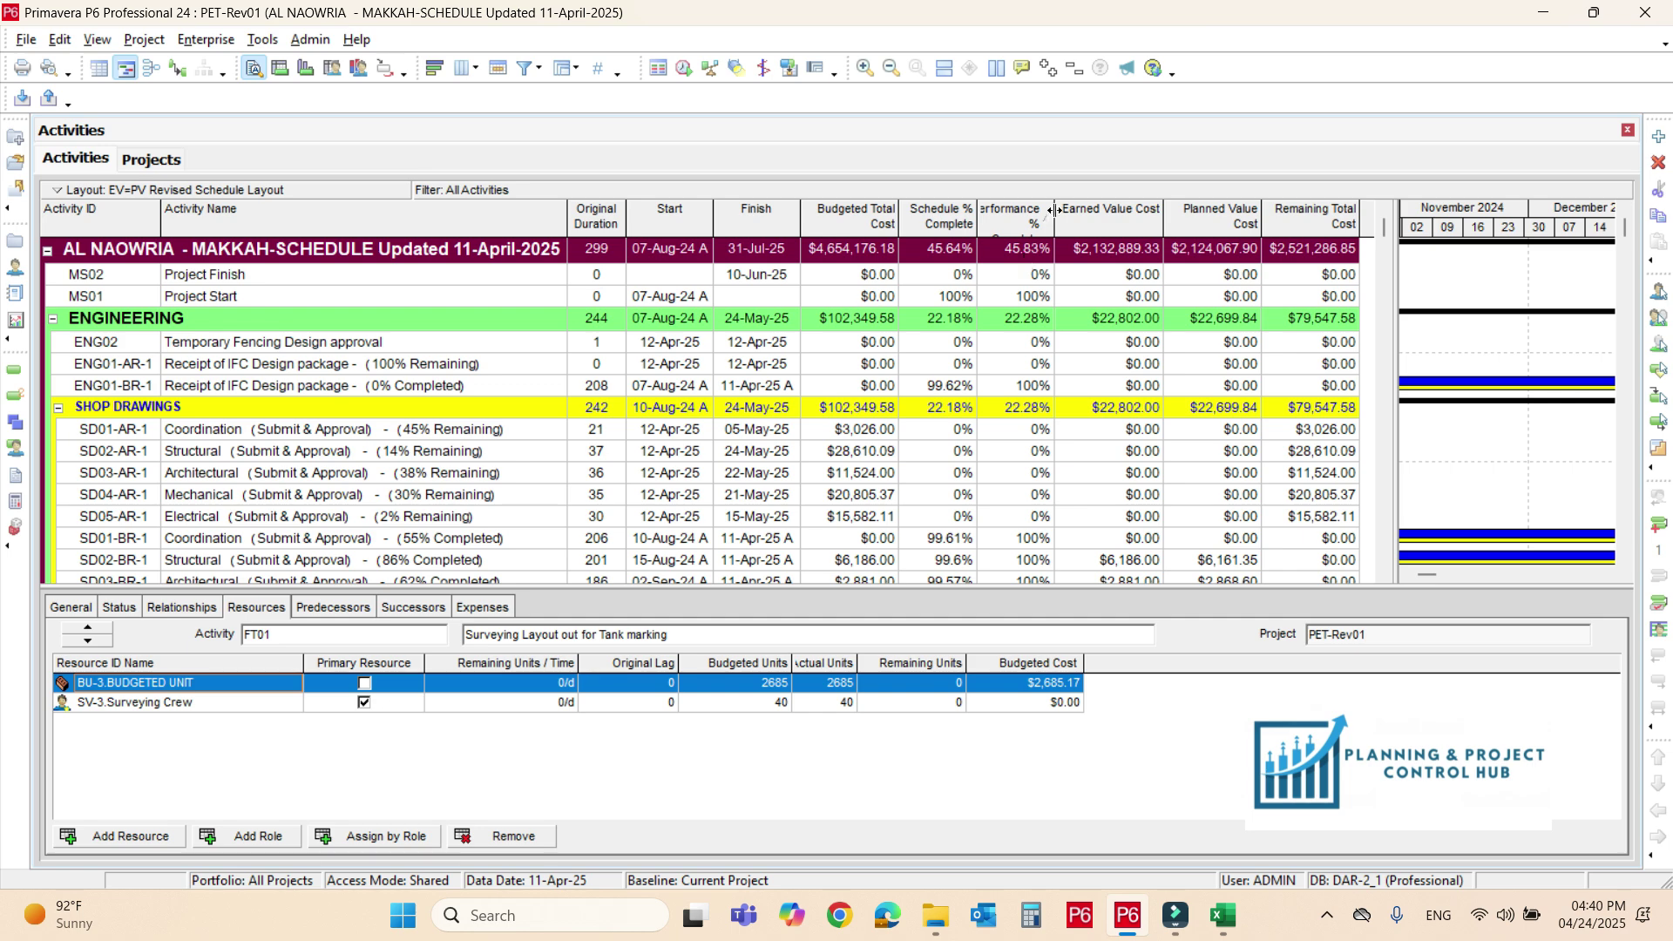
pyautogui.moveTo(1054, 216); pyautogui.dragTo(1079, 217)
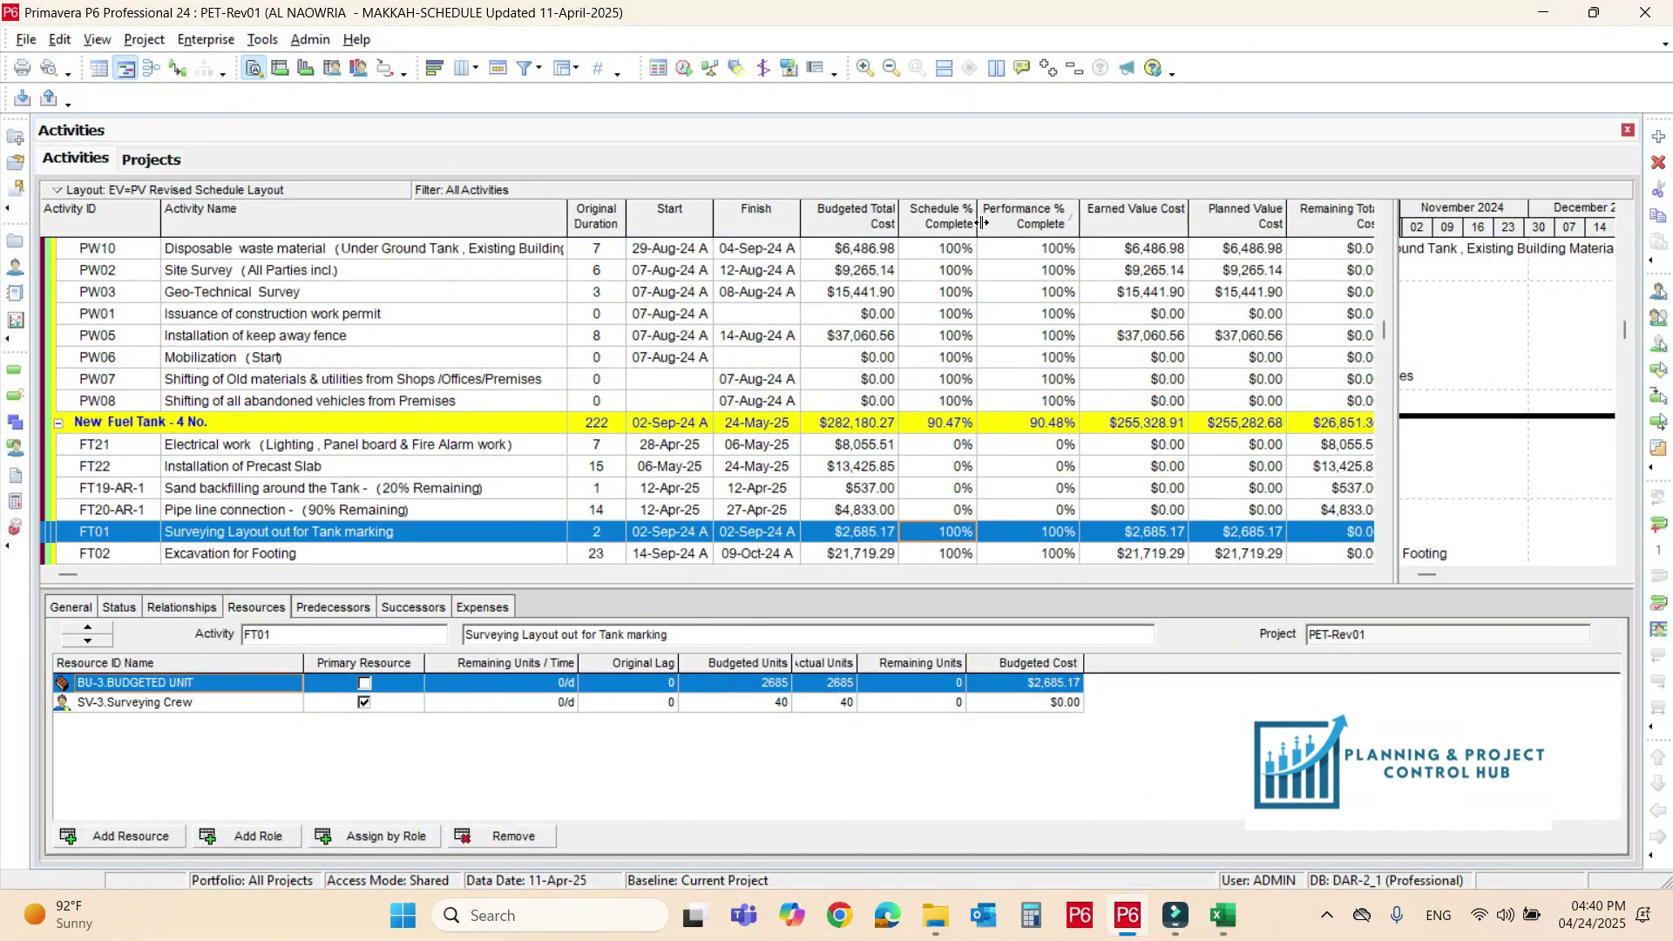
pyautogui.moveTo(976, 216); pyautogui.dragTo(1003, 218)
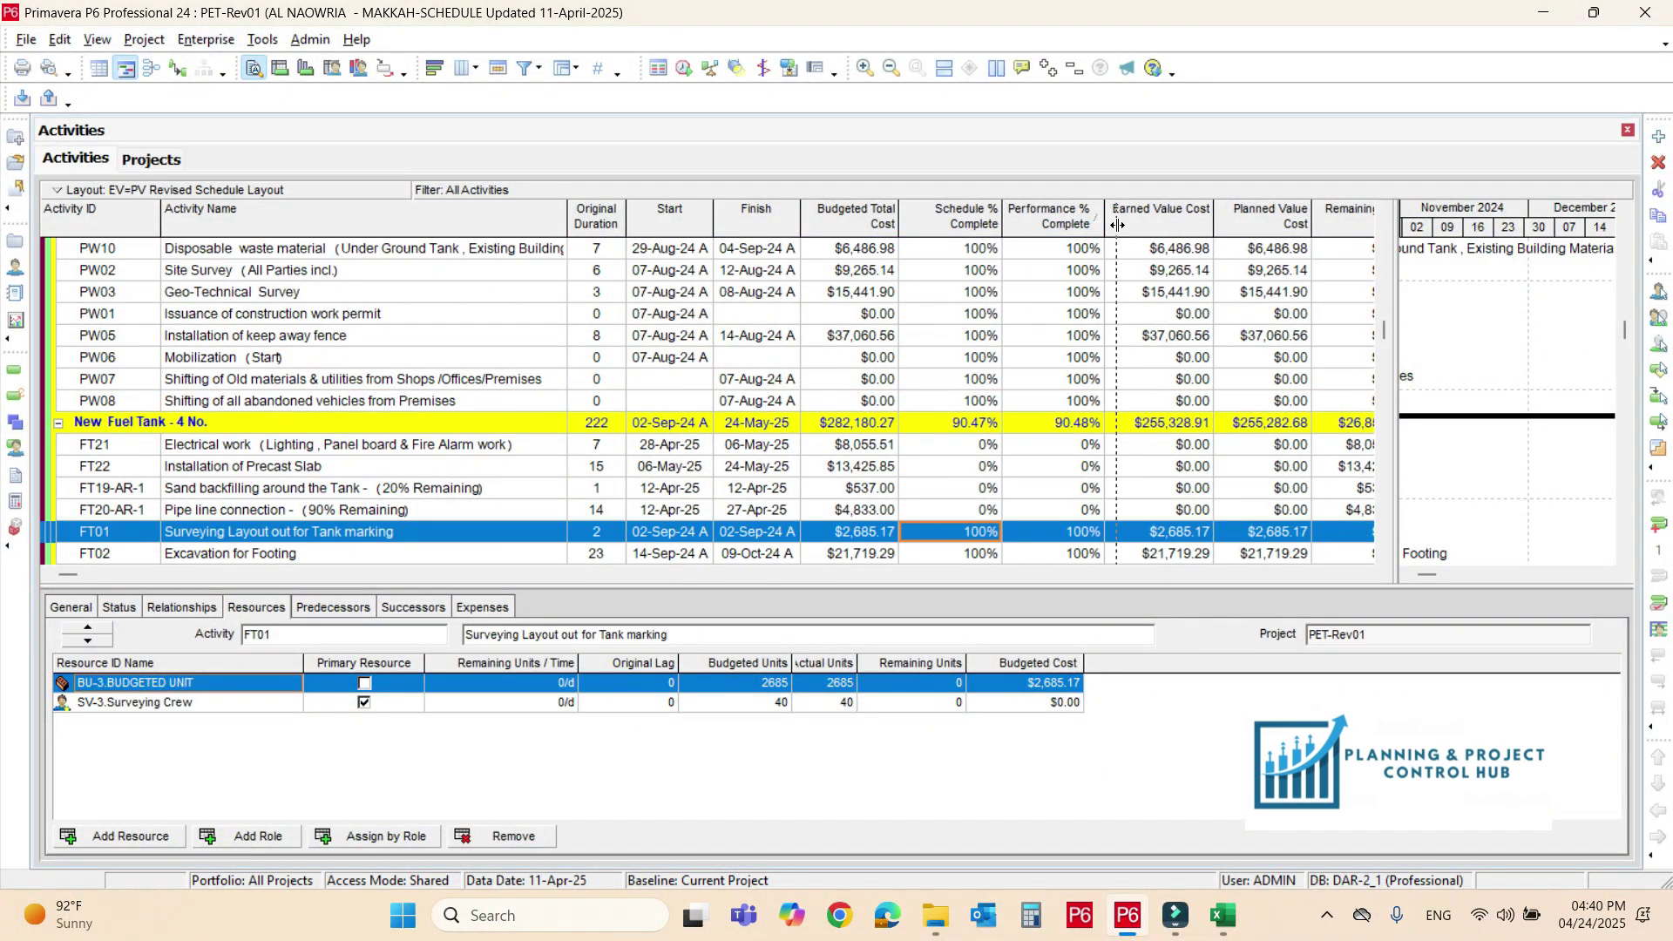
pyautogui.moveTo(1105, 218); pyautogui.dragTo(1115, 218)
# Enlarge the activity table and set scheduling to apply the selected data date to all open projects.
pyautogui.moveTo(1395, 319); pyautogui.dragTo(1448, 229)
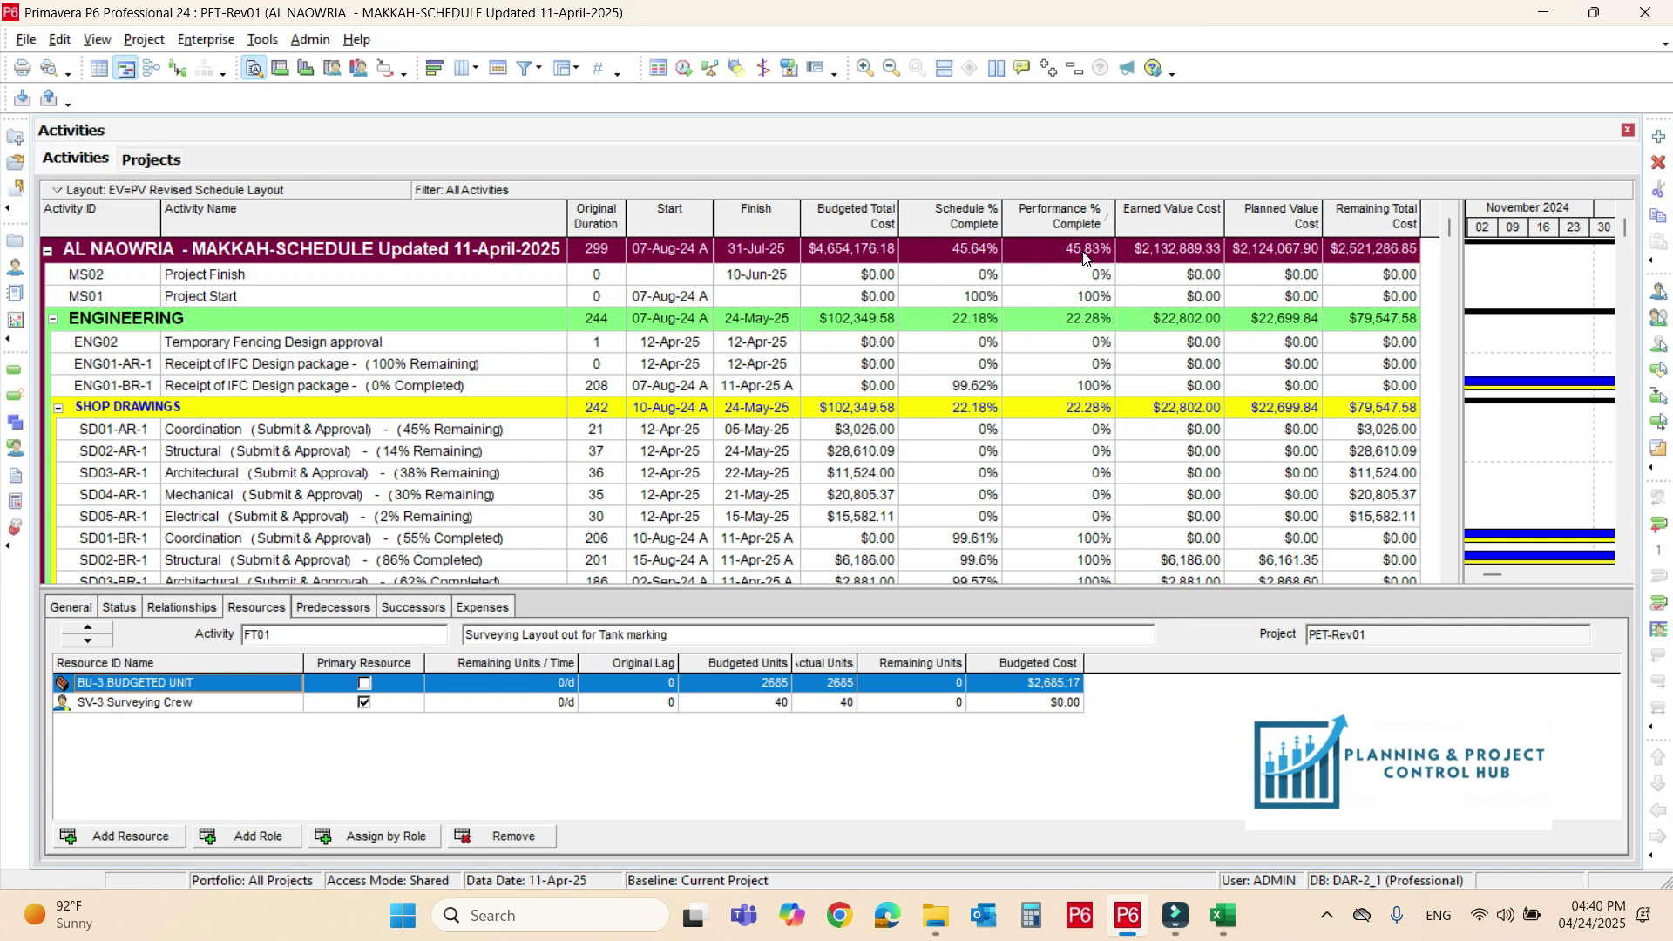
pyautogui.click(683, 69)
pyautogui.click(621, 439)
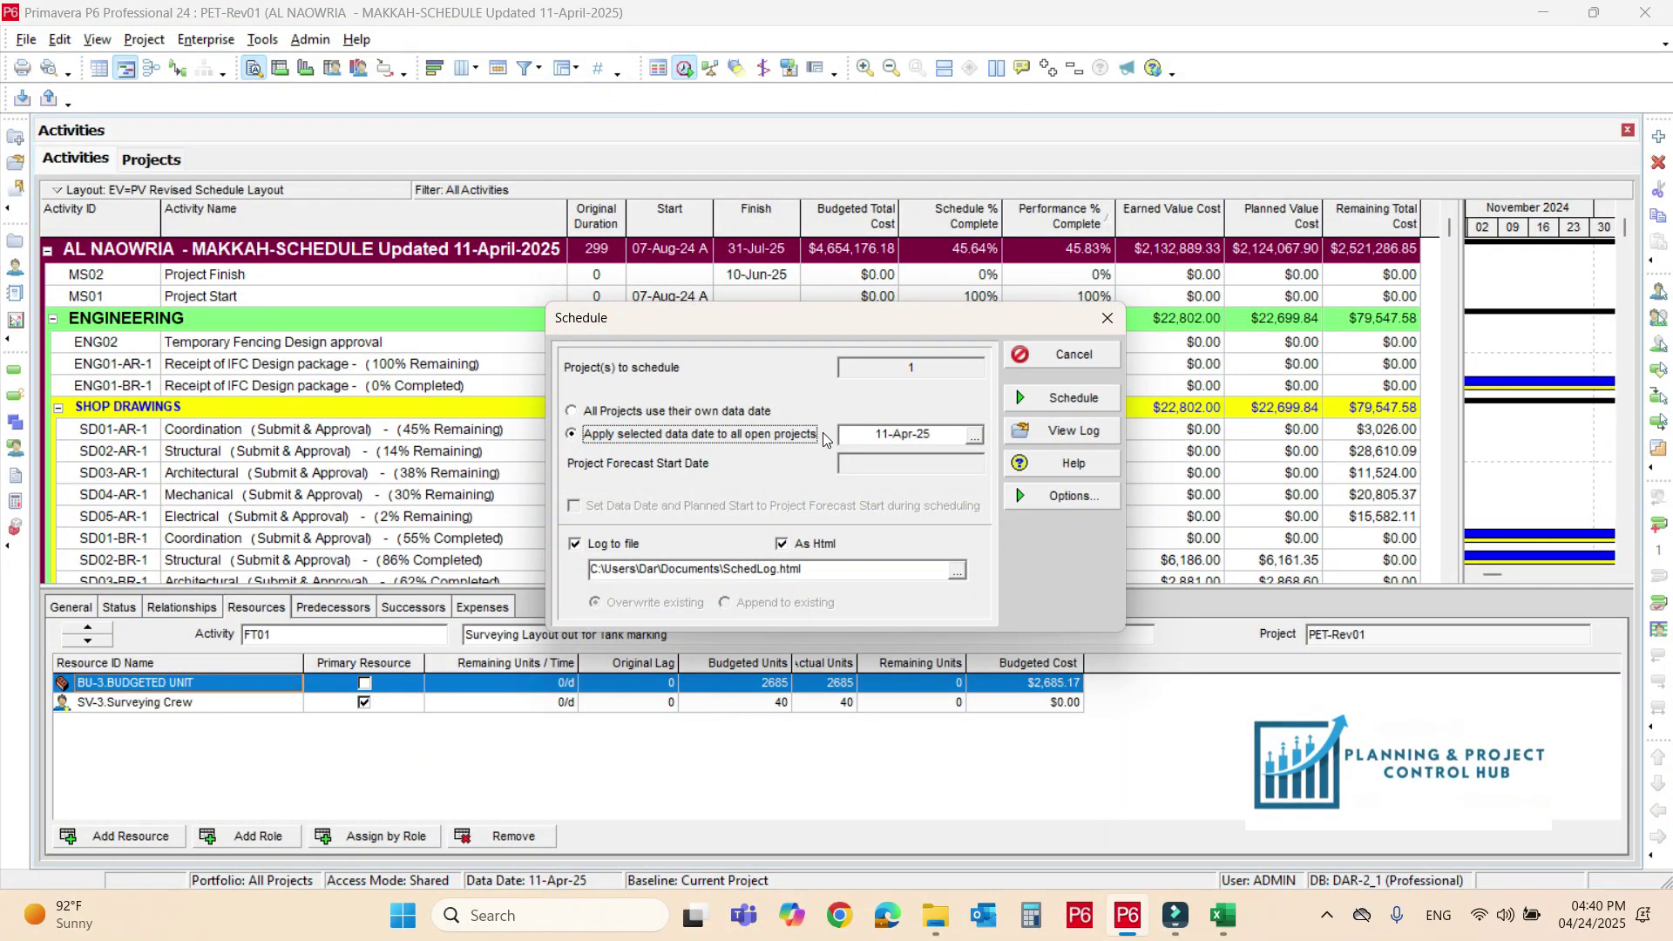
# Reschedule the project with a 12-Apr-25 data date.
pyautogui.click(975, 437)
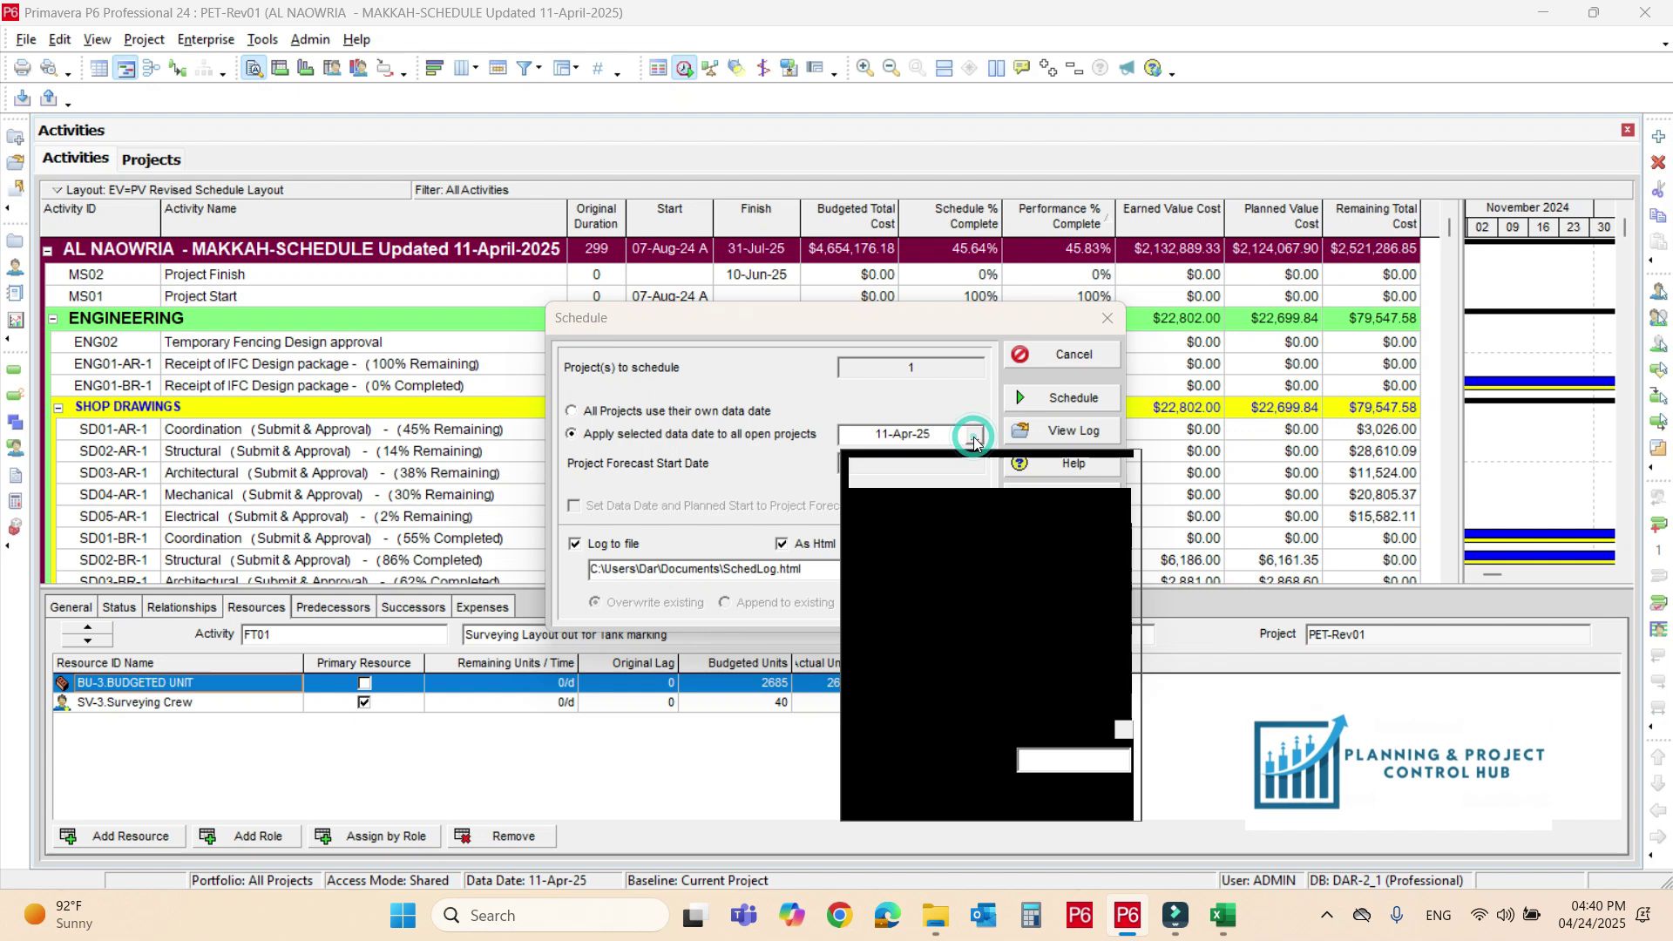
pyautogui.click(861, 619)
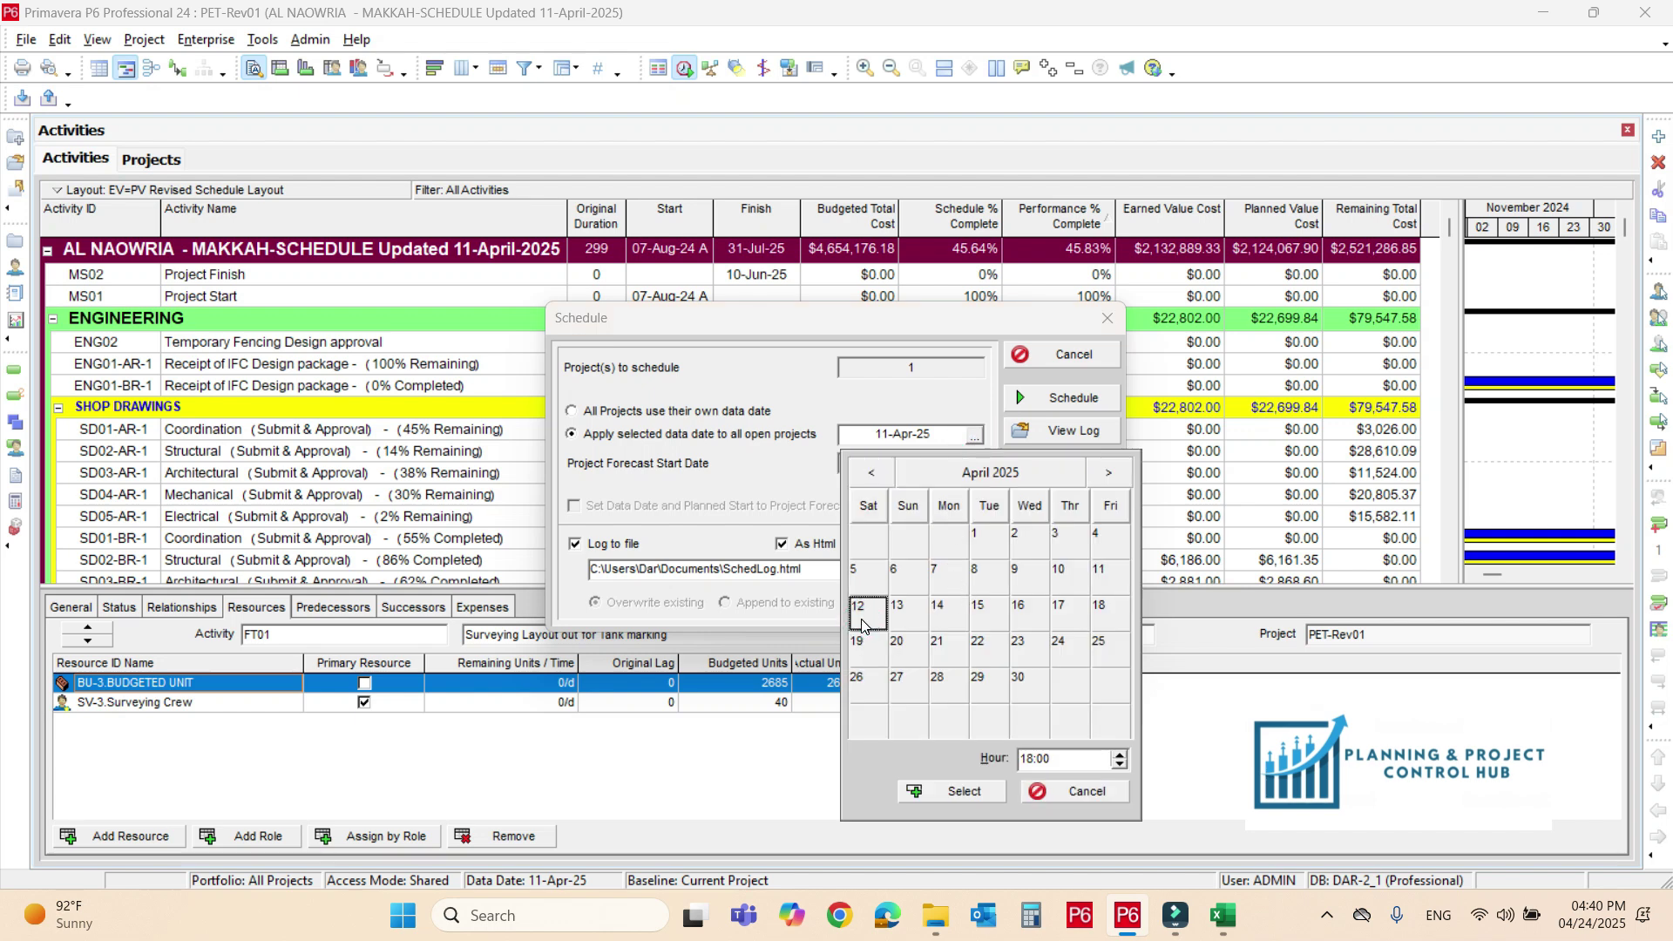
pyautogui.click(966, 793)
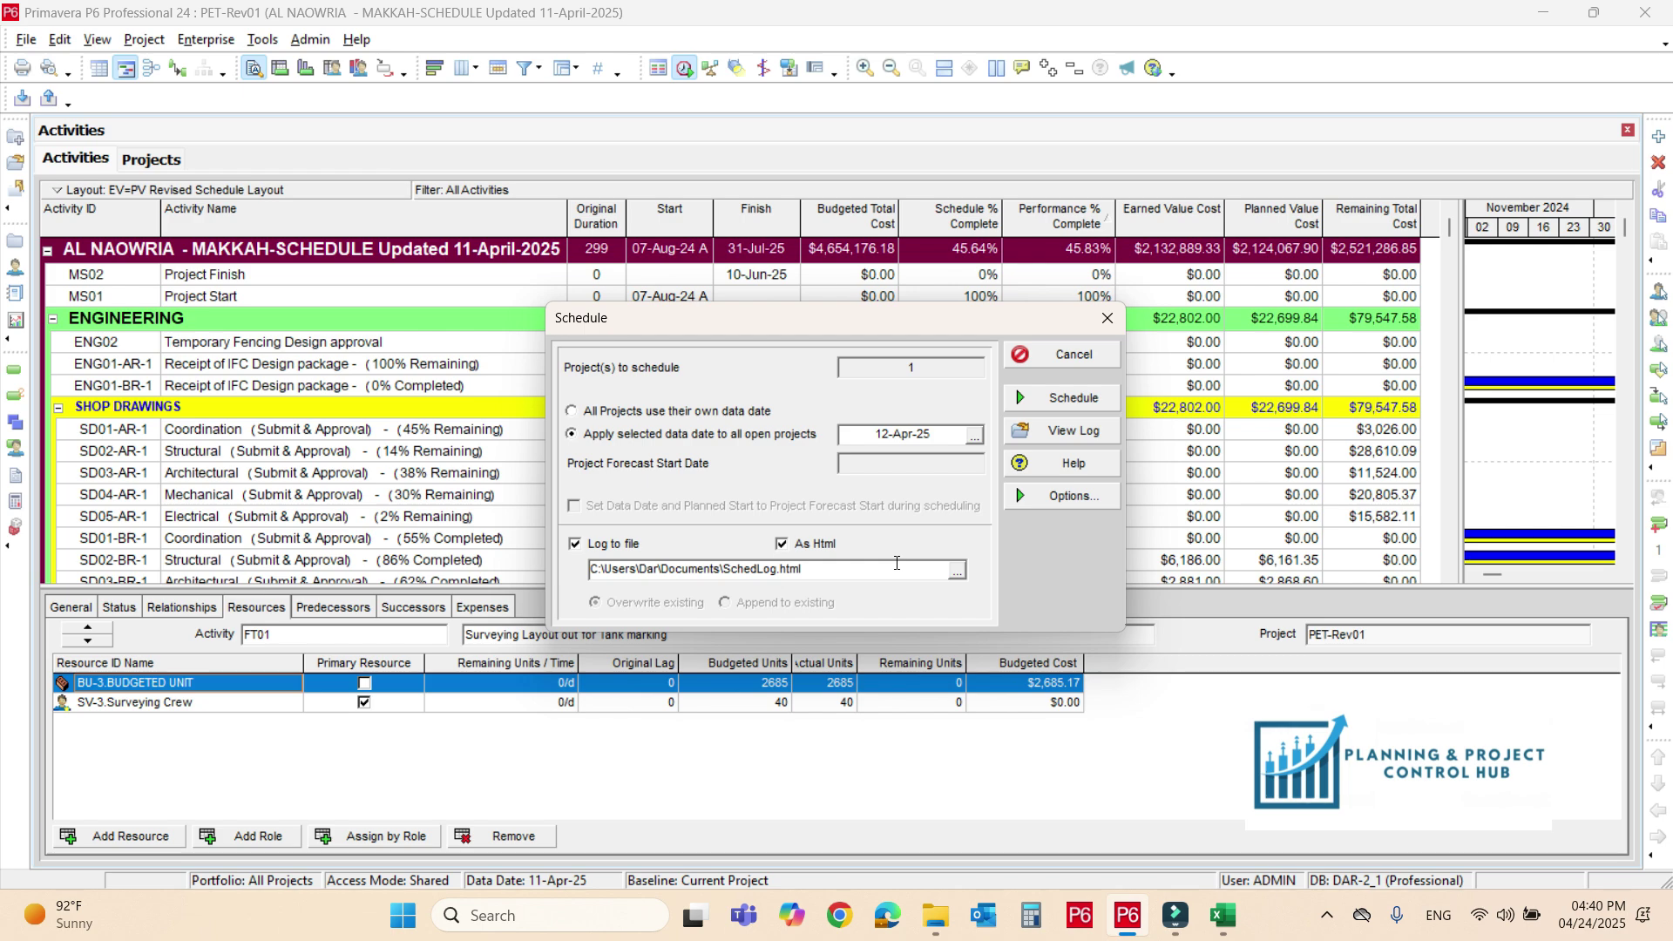
pyautogui.click(1067, 398)
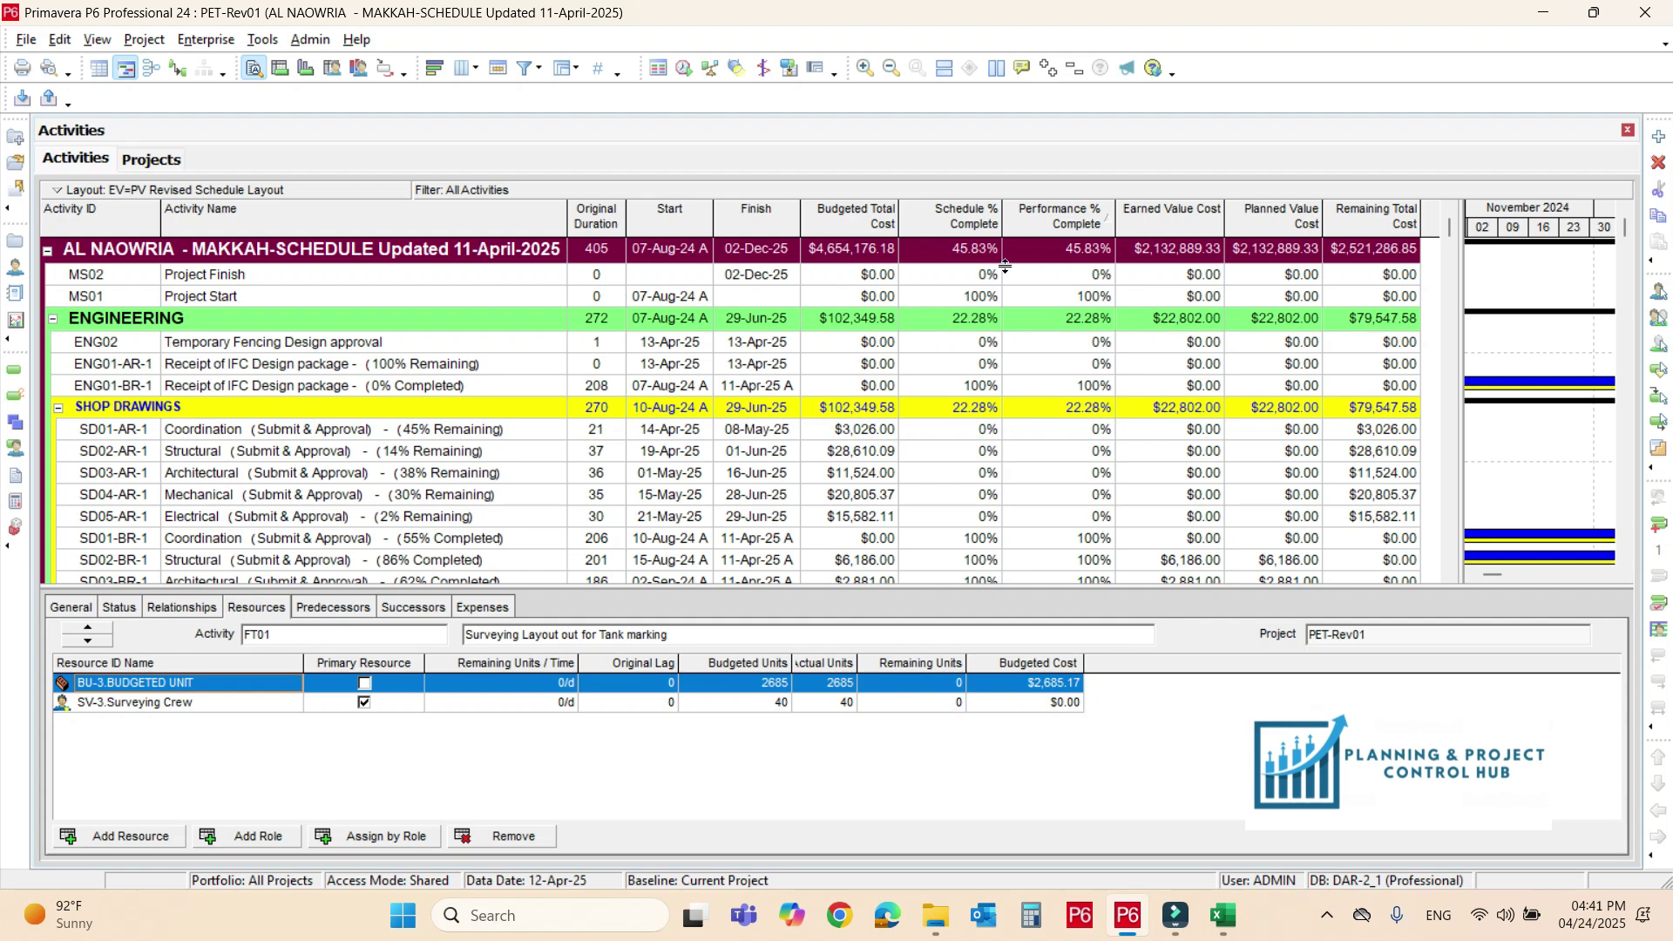
# Check that Schedule % matches Performance % and earned and planned value both read $2,132,889.33.
pyautogui.click(958, 253)
pyautogui.click(1052, 253)
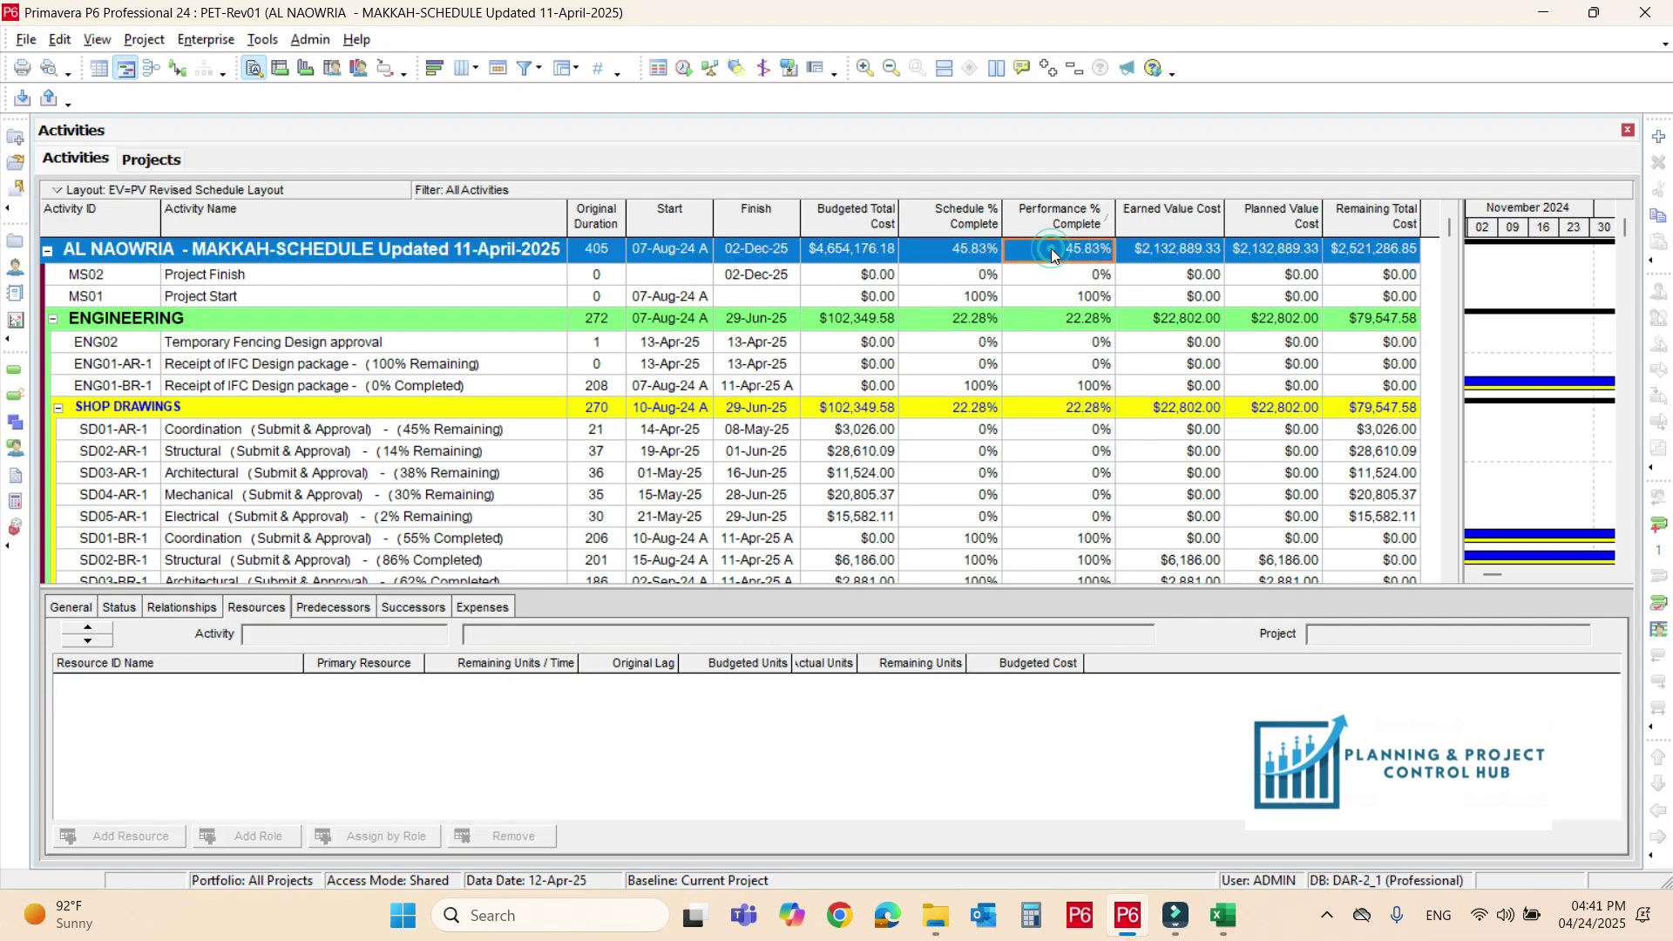
pyautogui.click(978, 255)
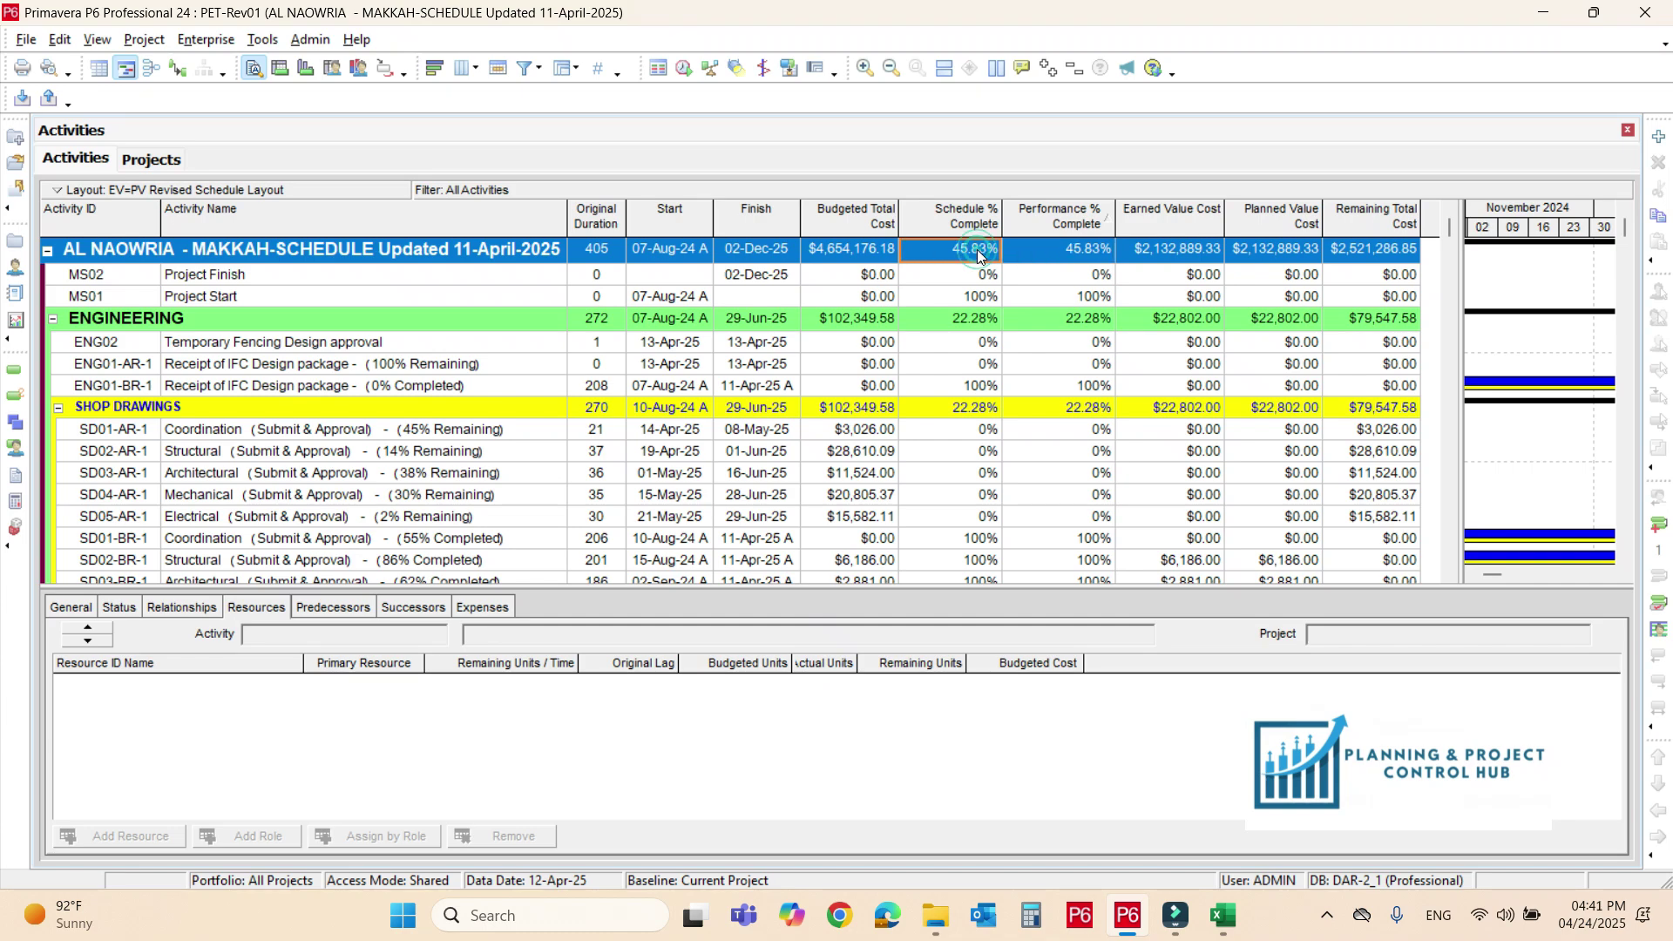
pyautogui.click(1055, 256)
pyautogui.click(1152, 248)
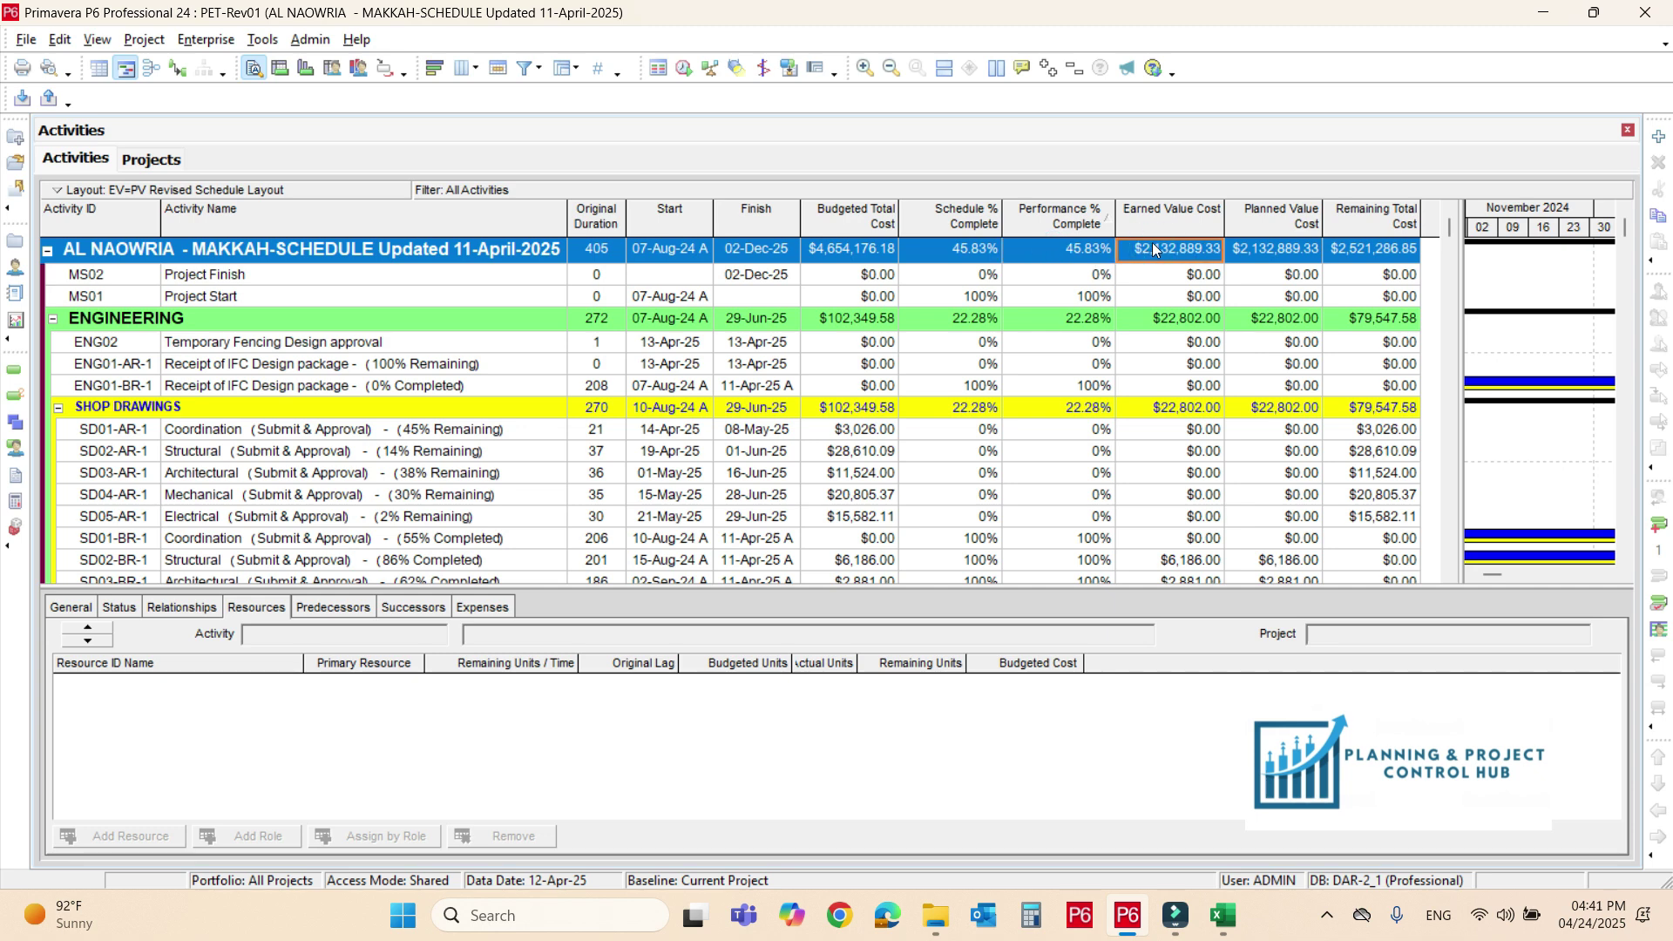
pyautogui.click(1261, 253)
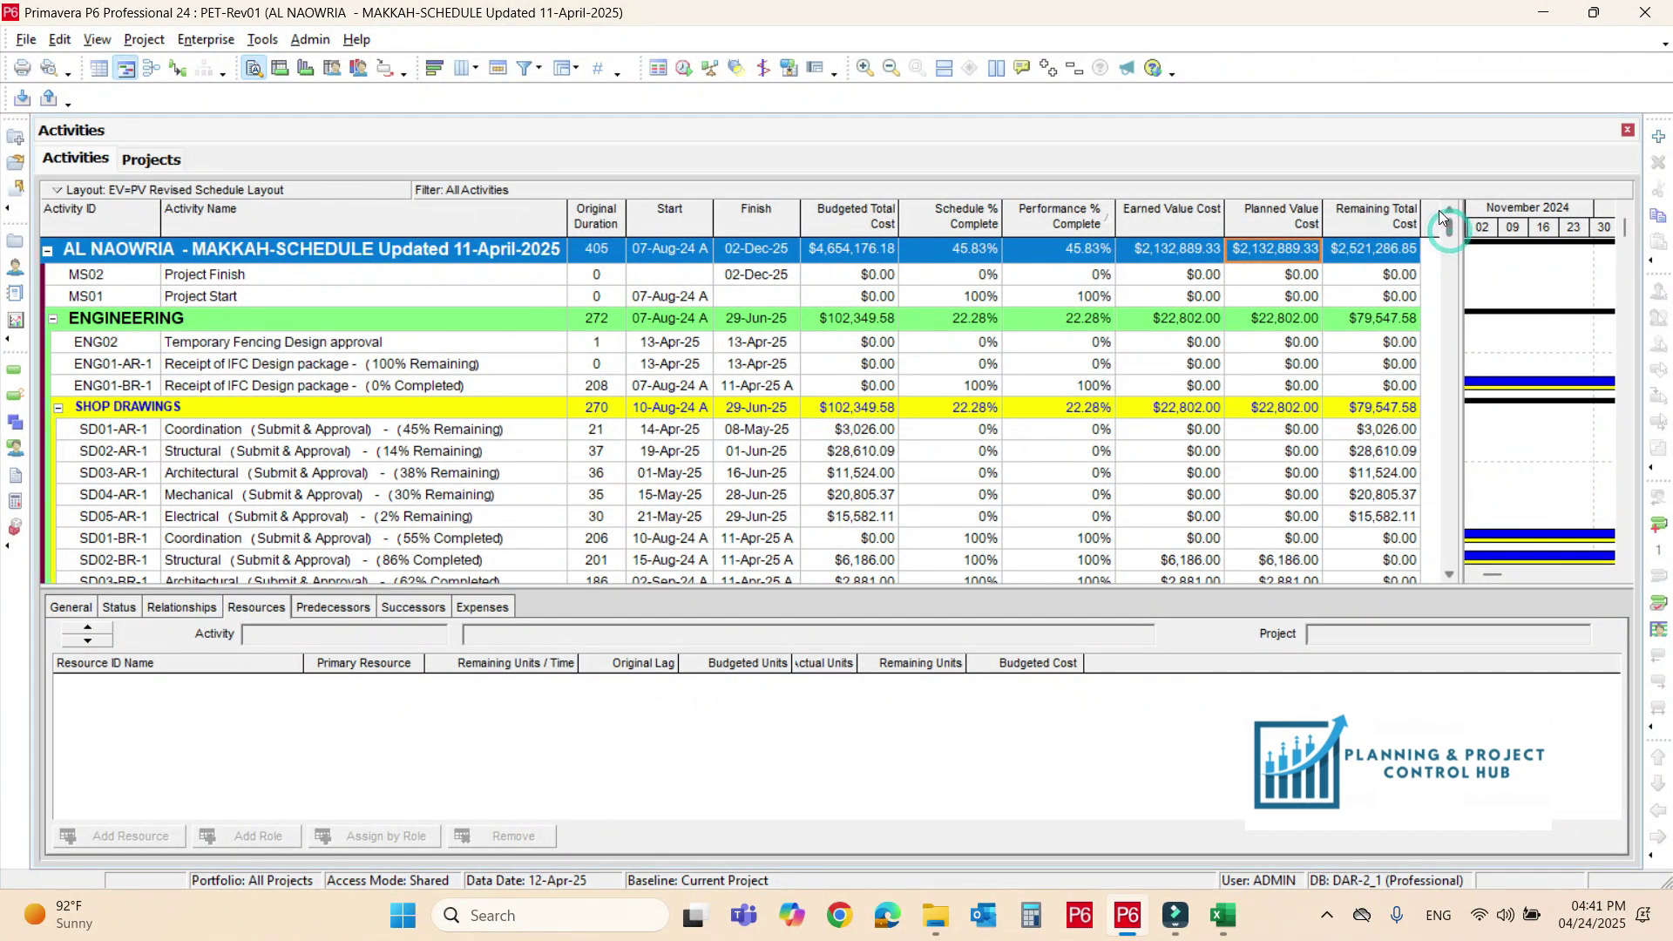
pyautogui.click(685, 69)
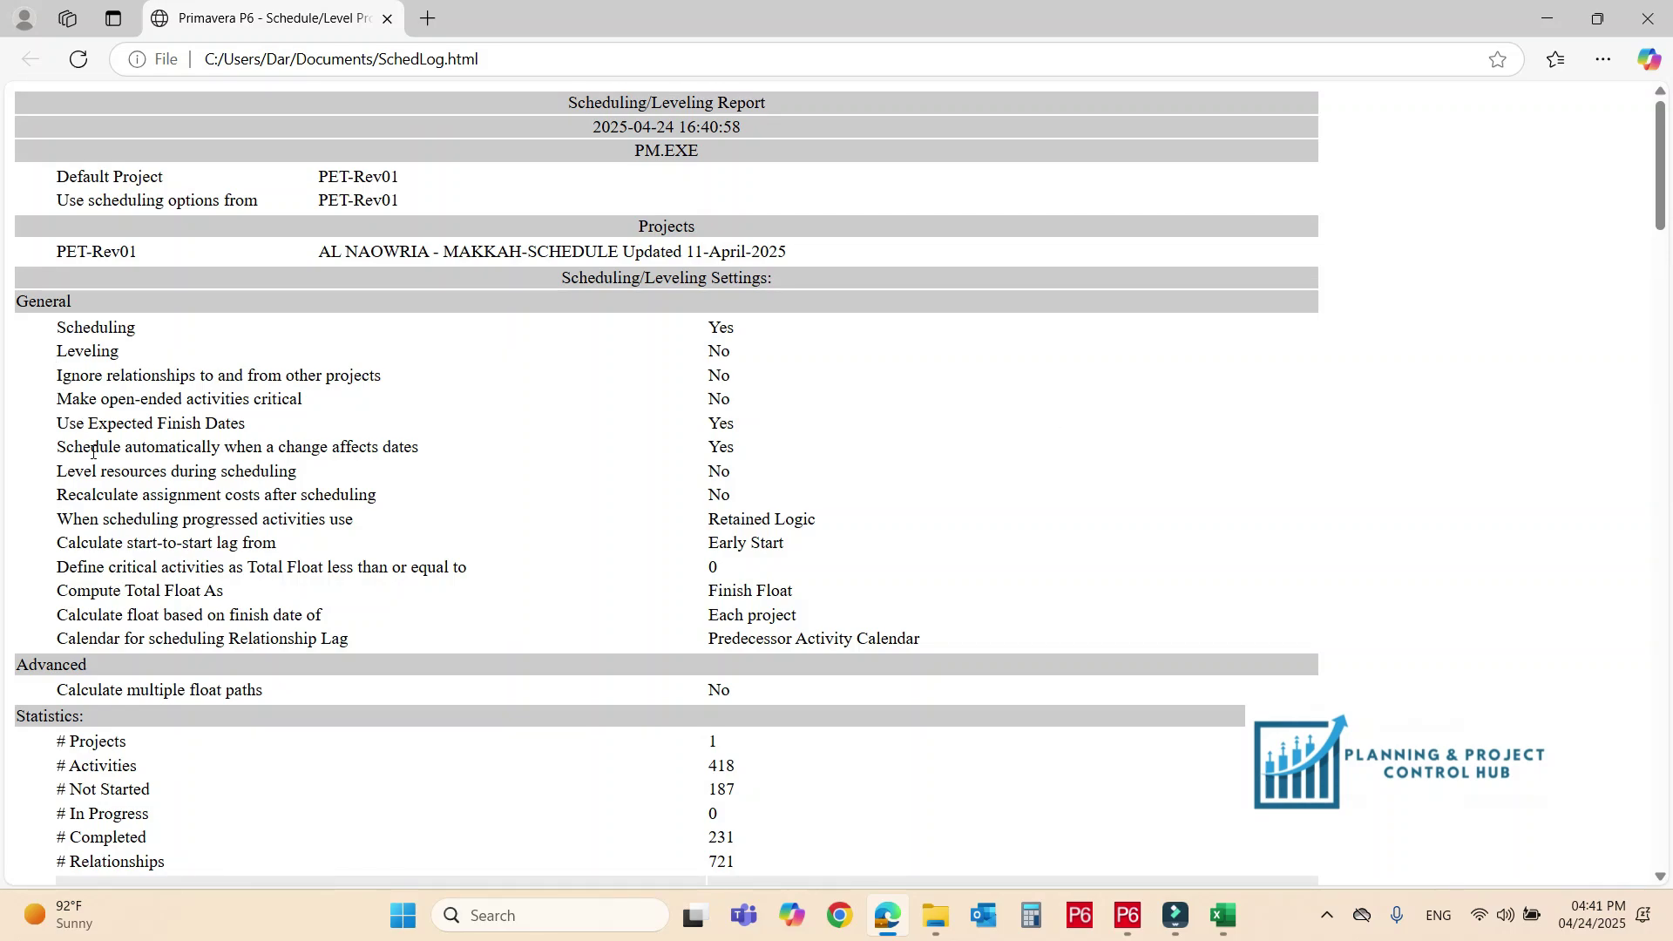
# Review the SchedLog.html Warnings and its Out-of-sequence activities table of 26 activities.
pyautogui.scroll(-3, 91, 449)
pyautogui.scroll(-5, 96, 455)
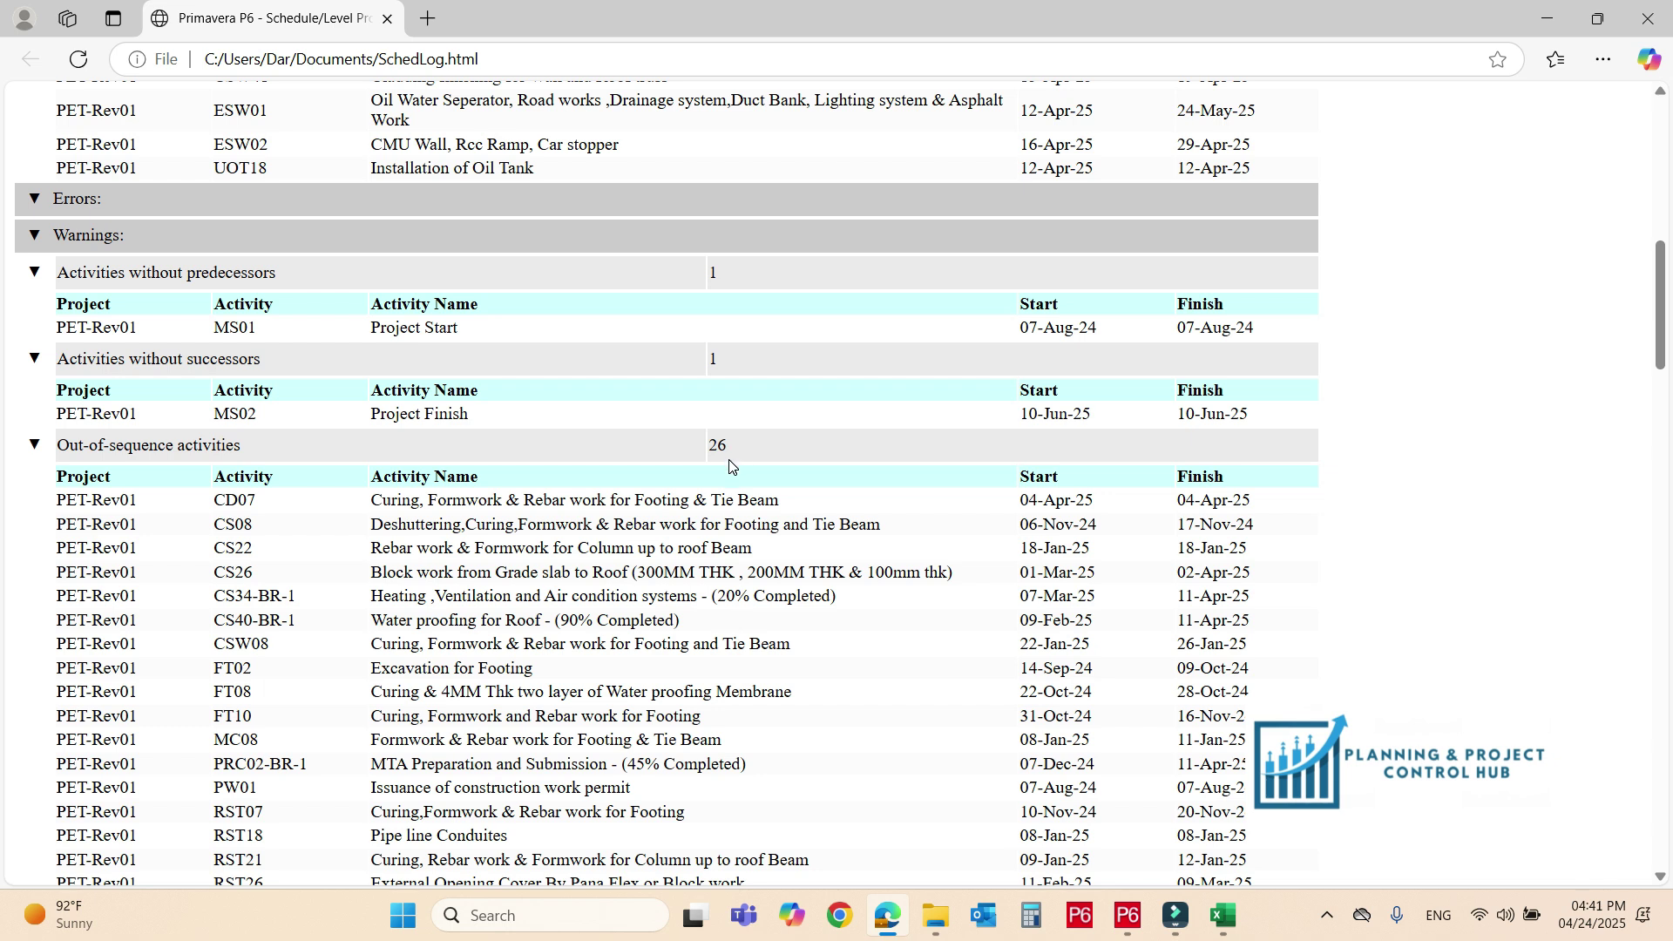
pyautogui.scroll(-3, 664, 427)
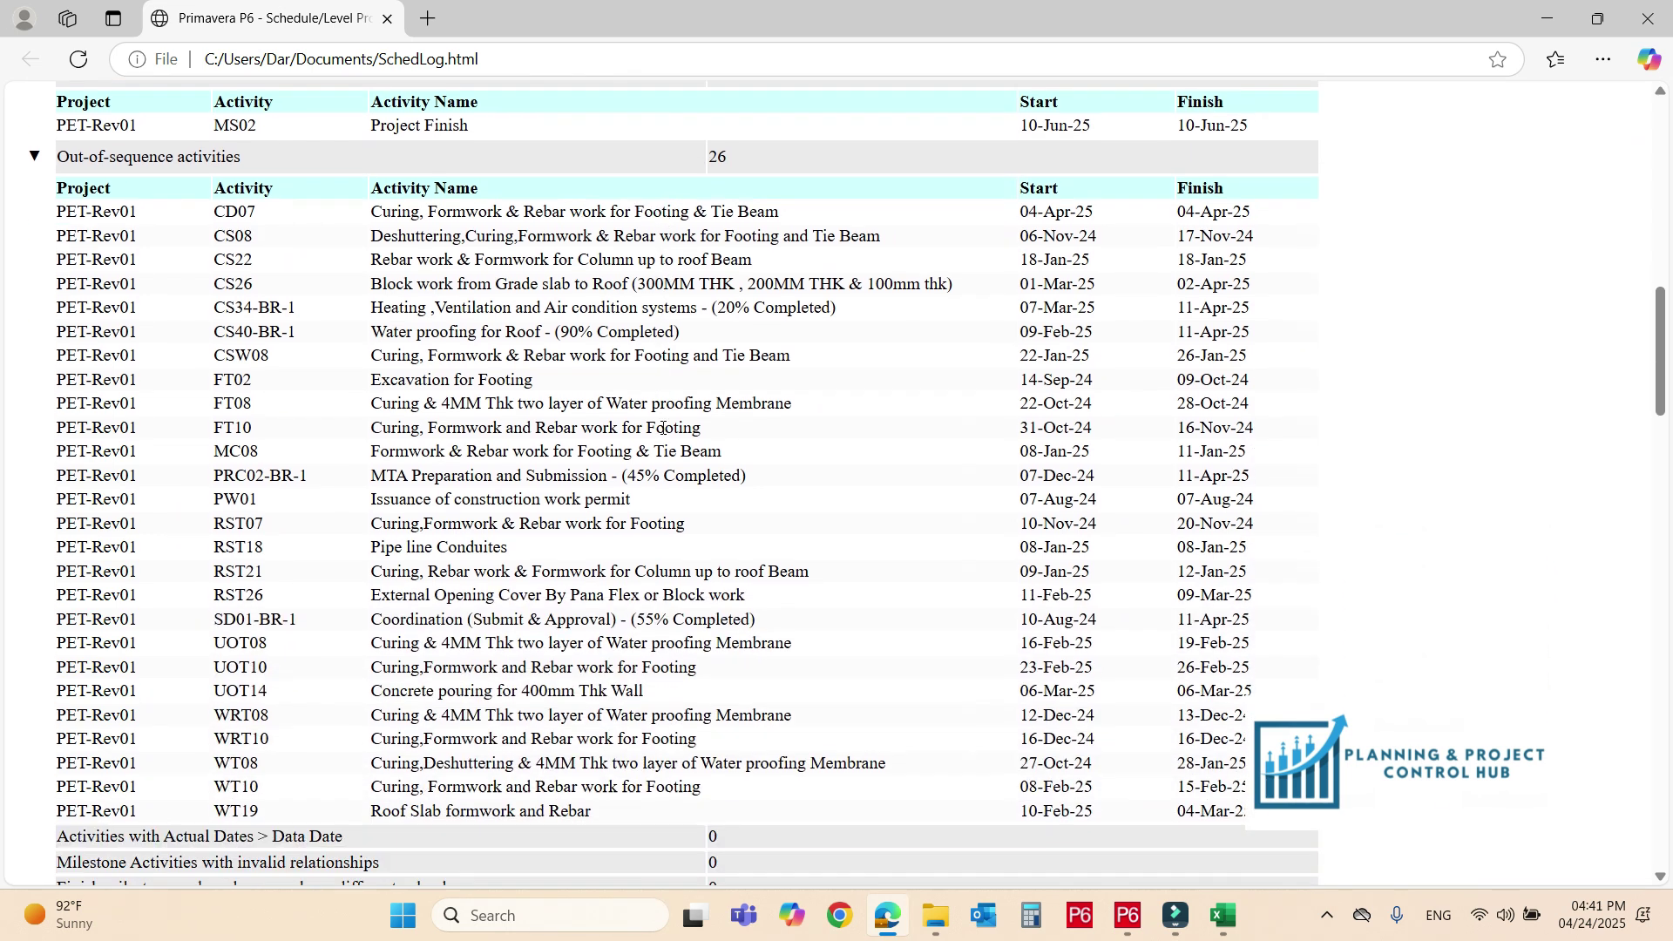
pyautogui.scroll(-1, 664, 427)
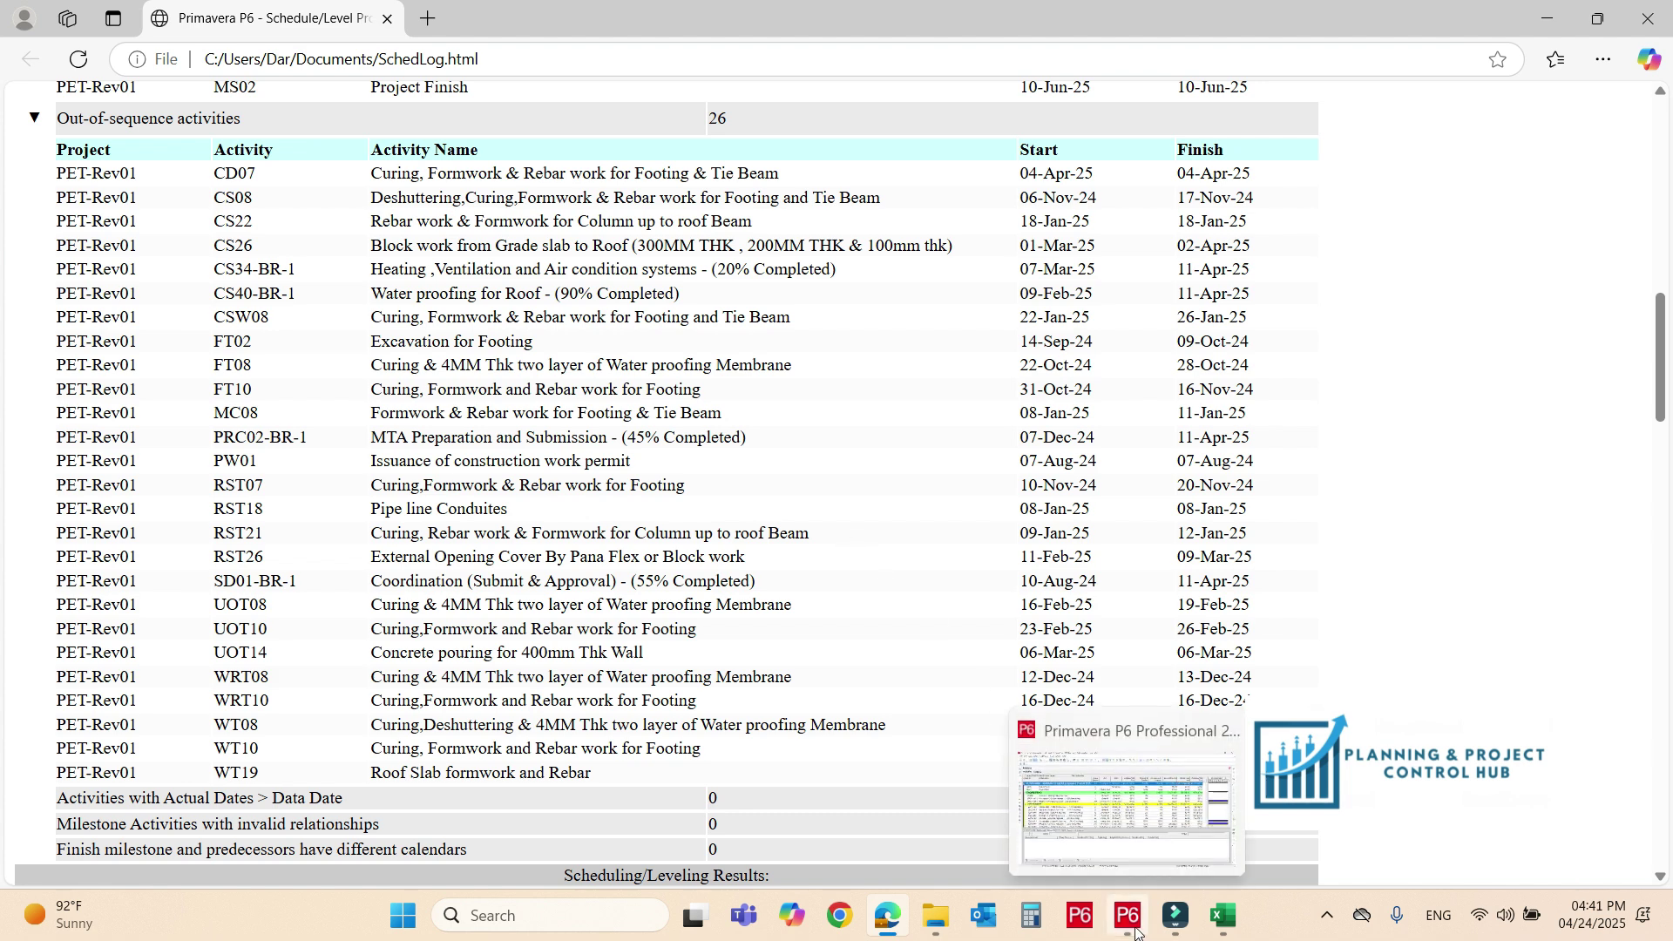
pyautogui.click(1124, 832)
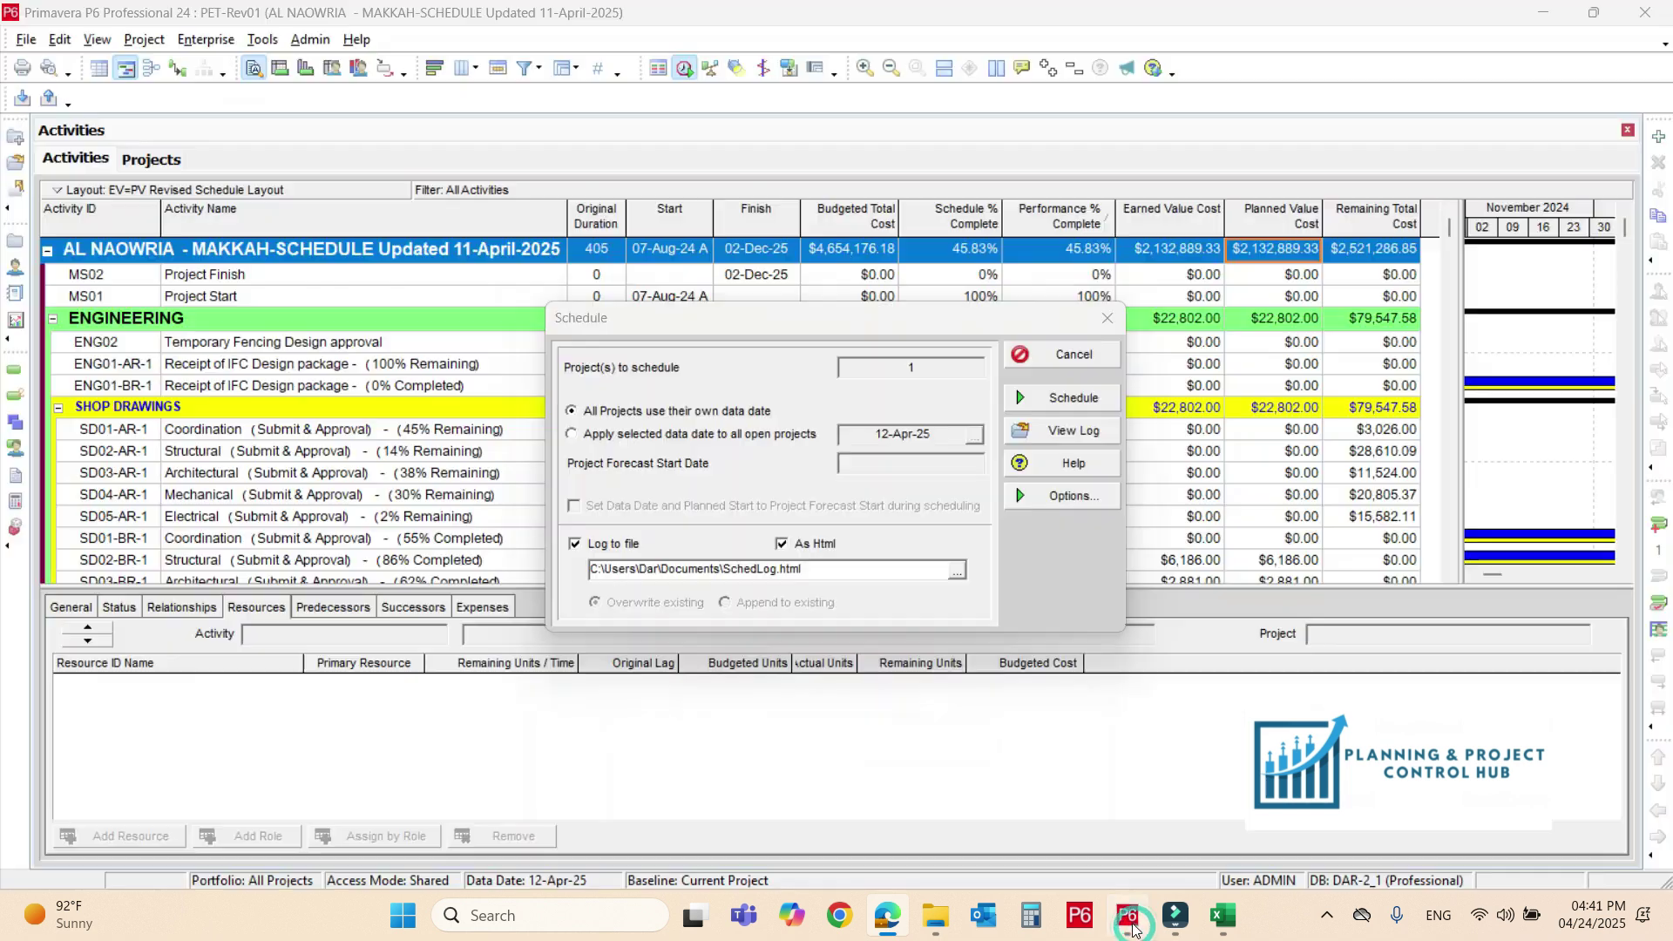
# Start an XLSX export of Activity Relationships and include project PET-Rev01.
pyautogui.click(1058, 354)
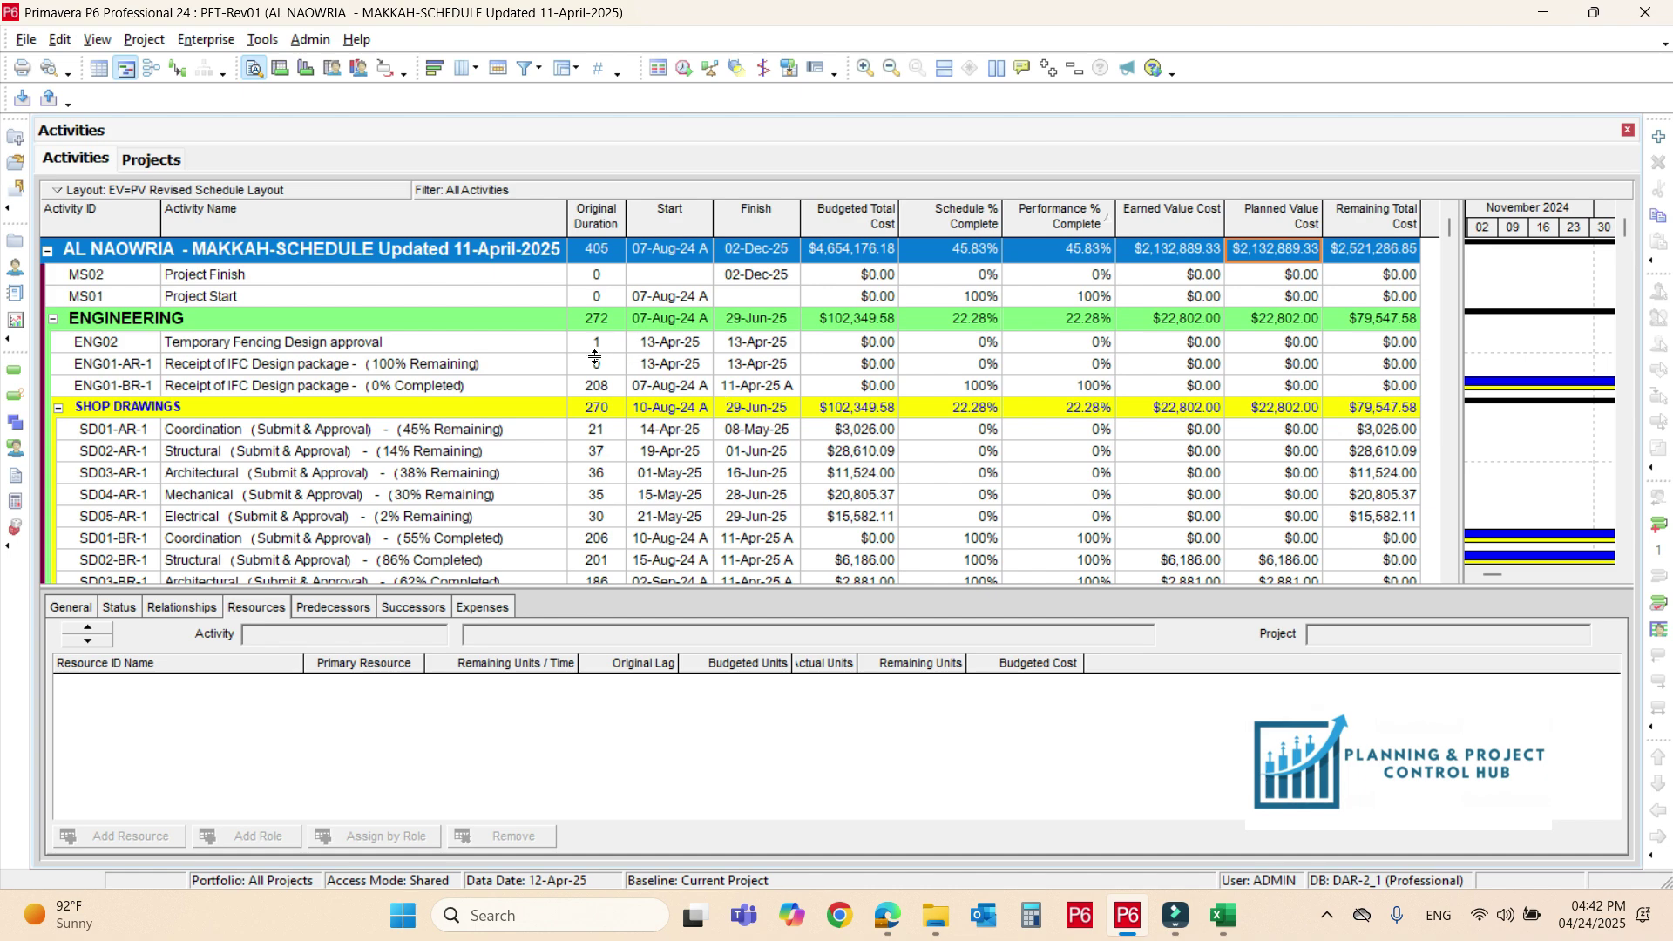
pyautogui.click(19, 41)
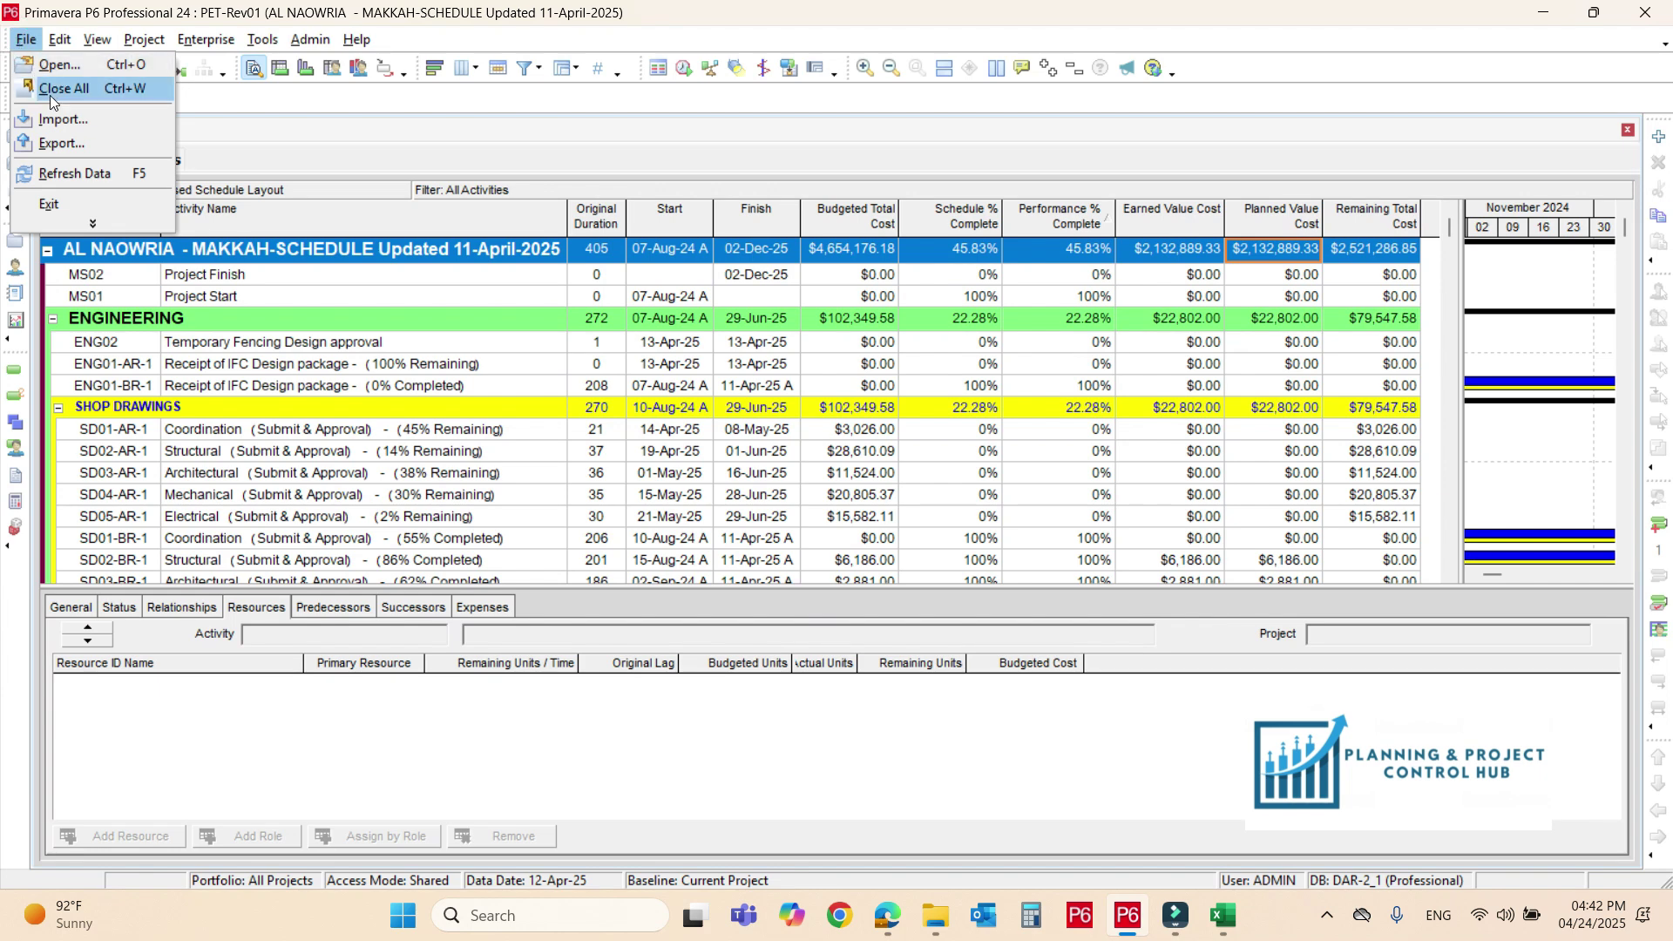
pyautogui.click(61, 139)
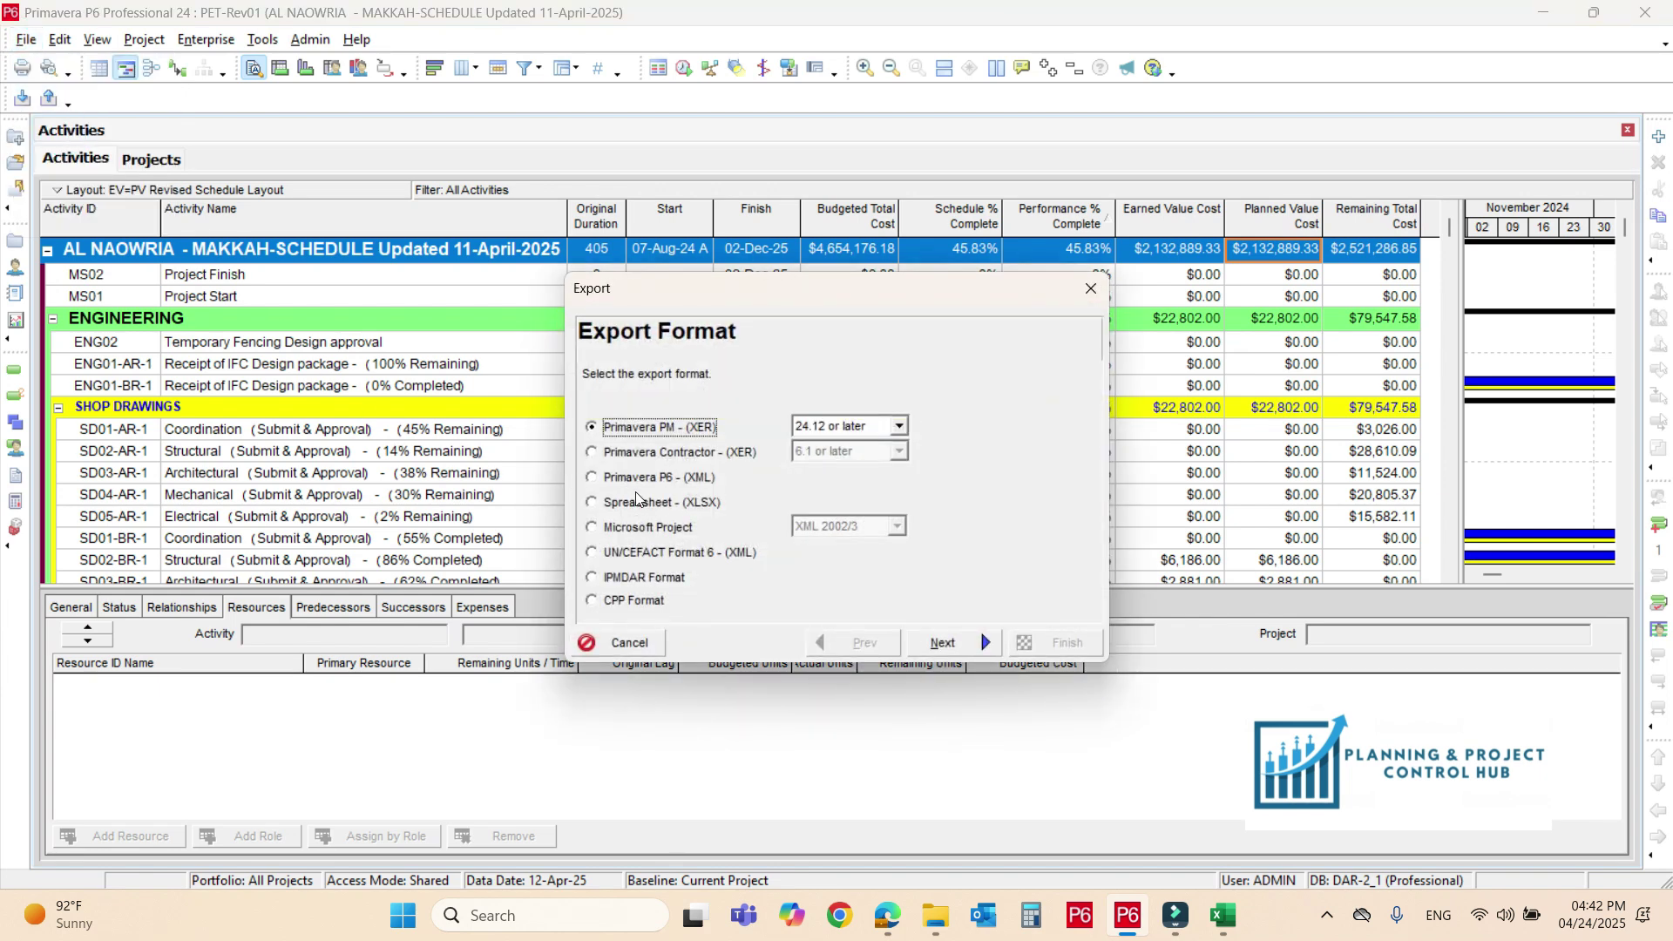
pyautogui.click(642, 503)
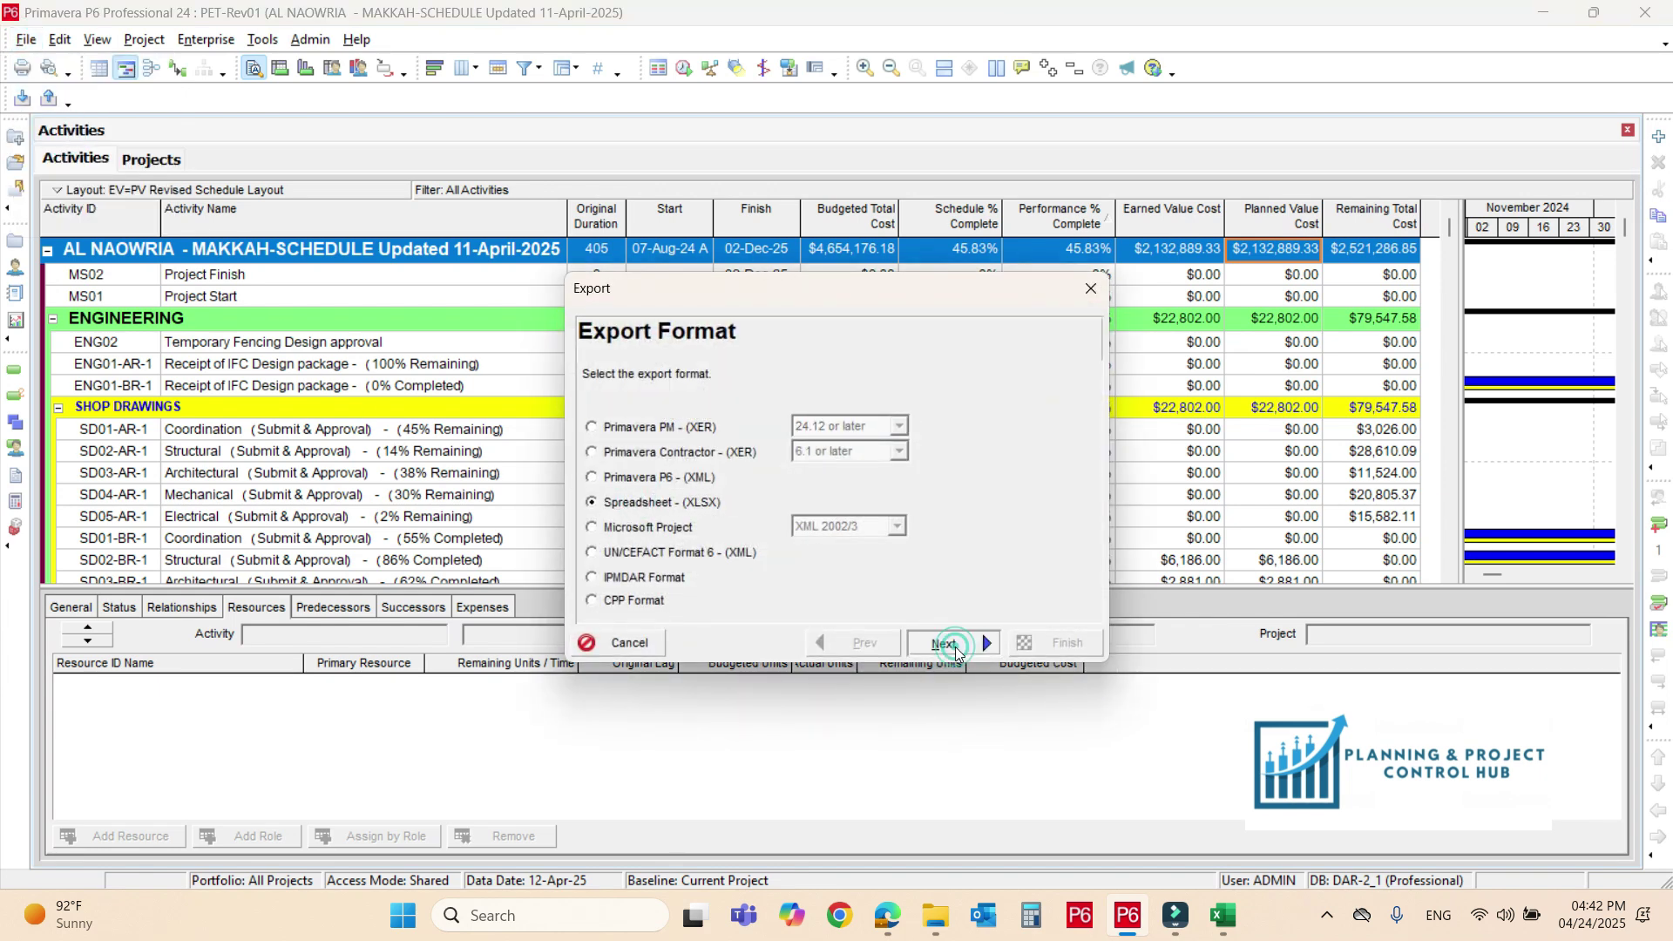
pyautogui.click(955, 645)
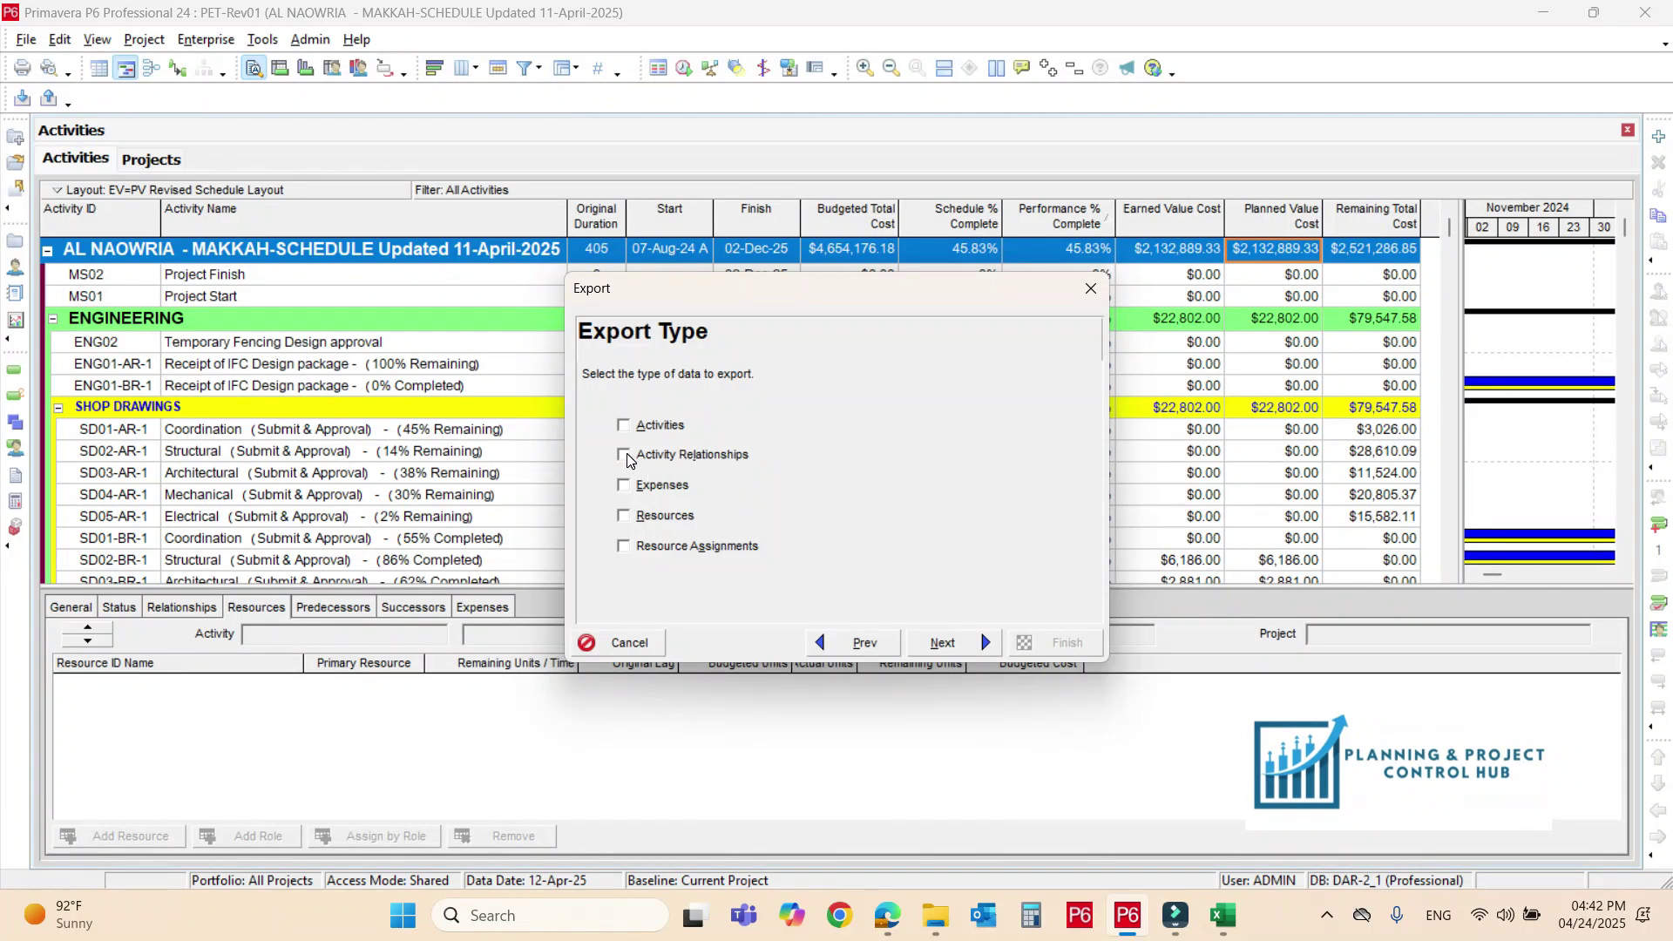
pyautogui.click(625, 456)
pyautogui.click(957, 643)
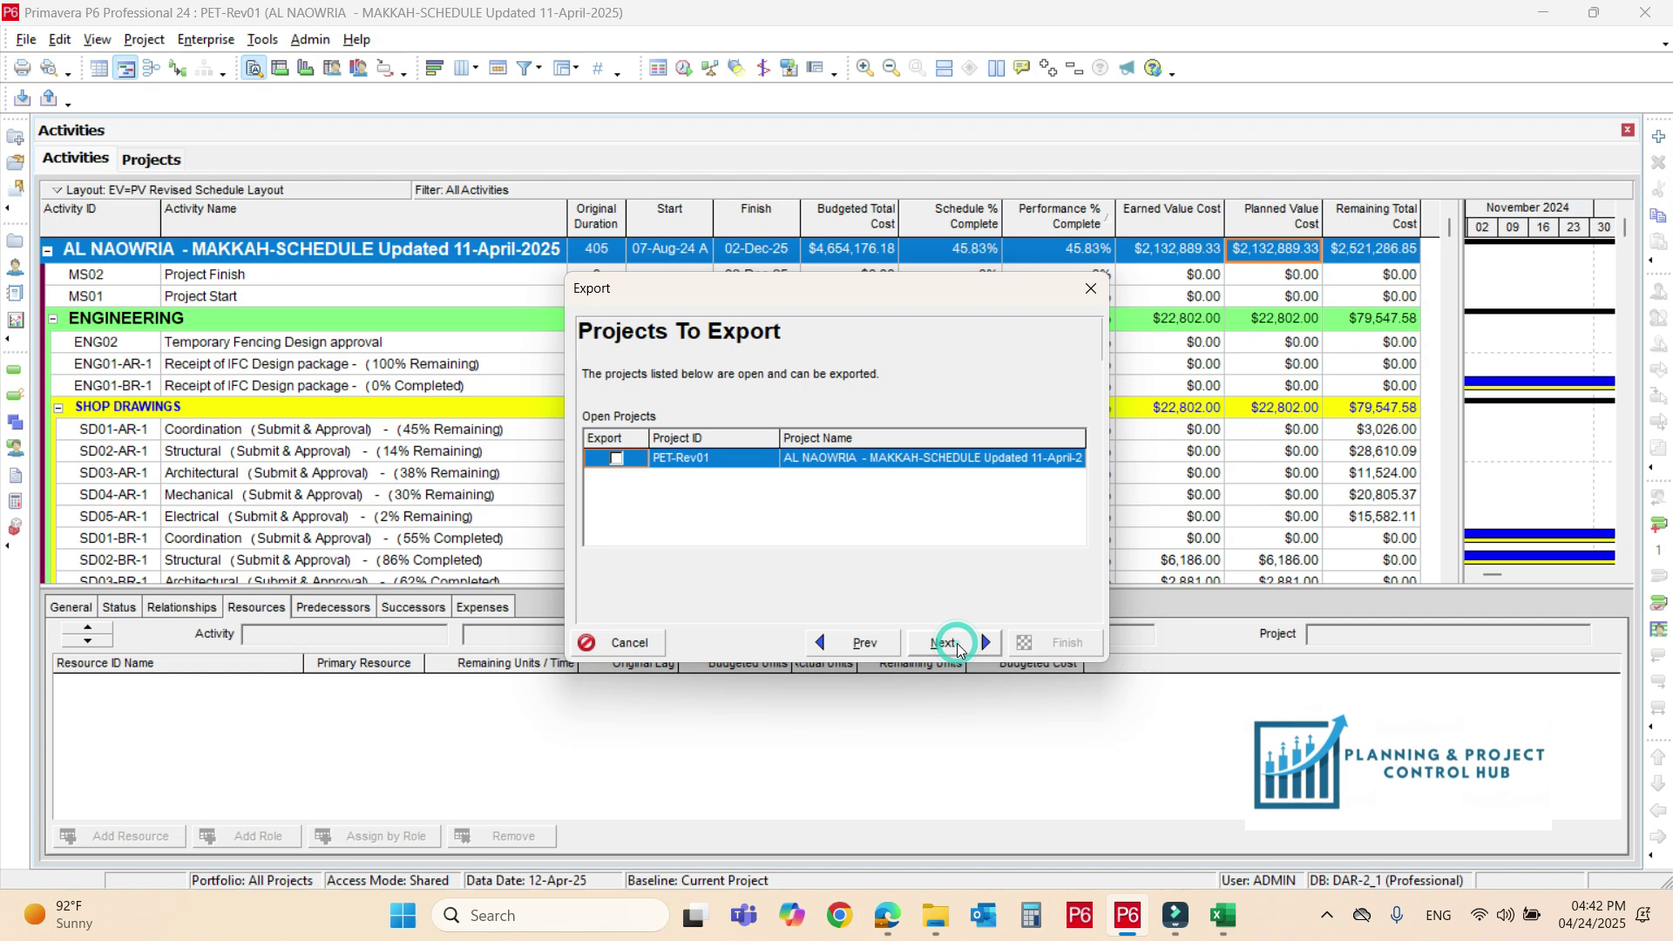
pyautogui.click(616, 458)
# Choose the Out of Sequence Activities template and review its columns, filter and sort.
pyautogui.click(941, 642)
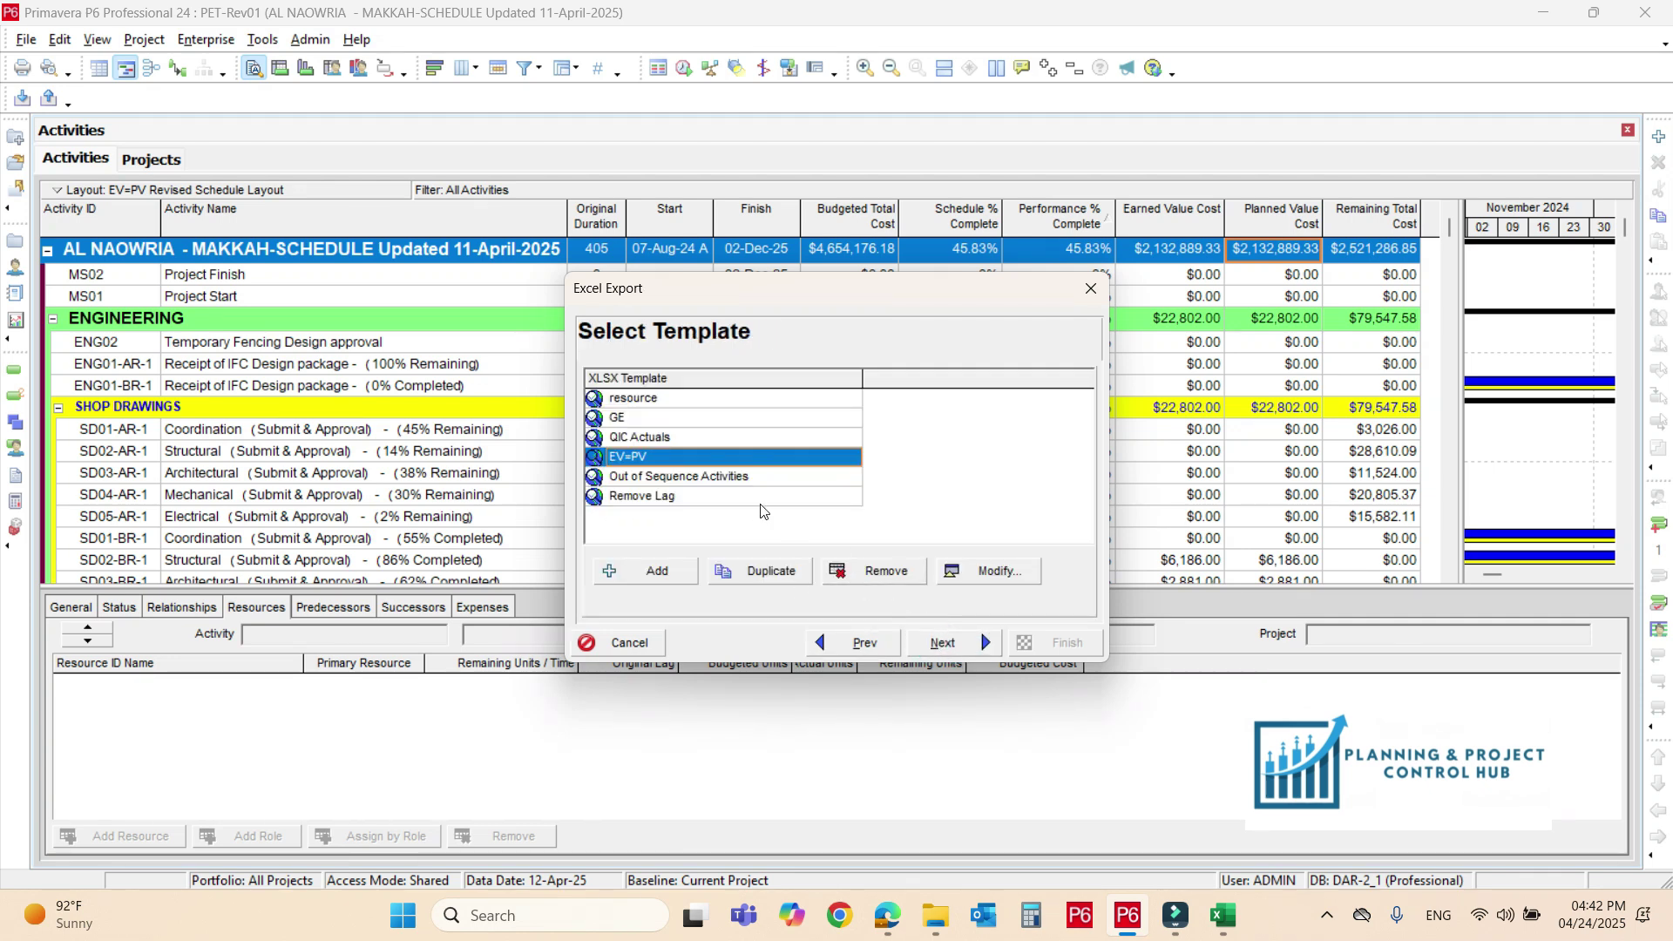
pyautogui.click(747, 478)
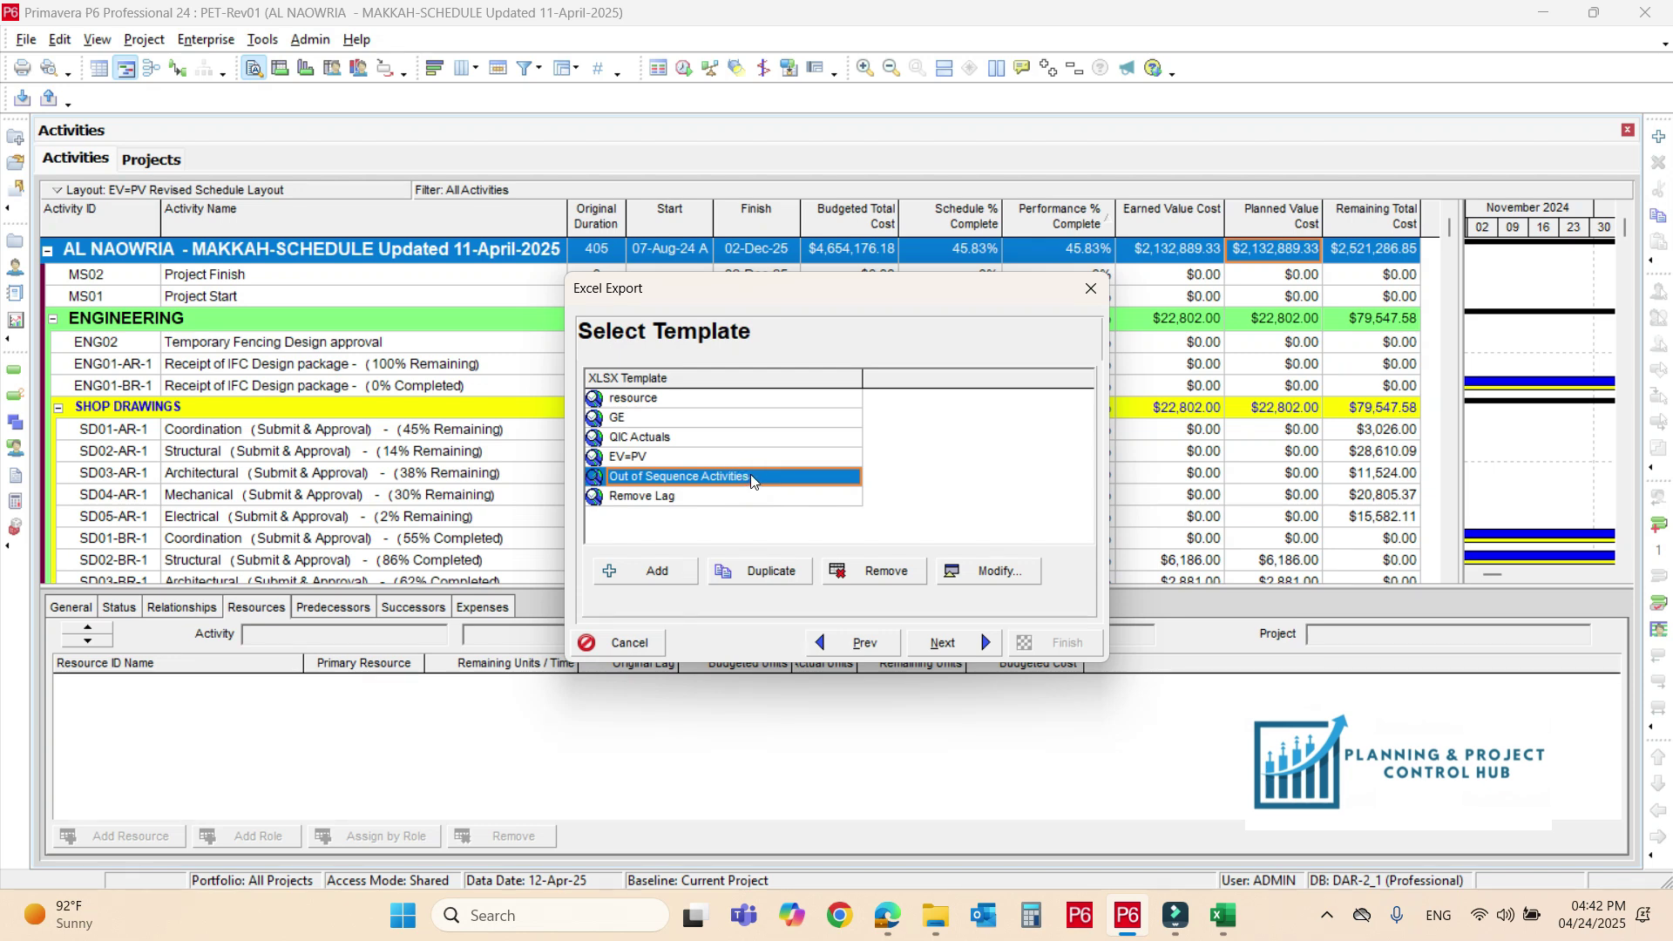
pyautogui.click(990, 572)
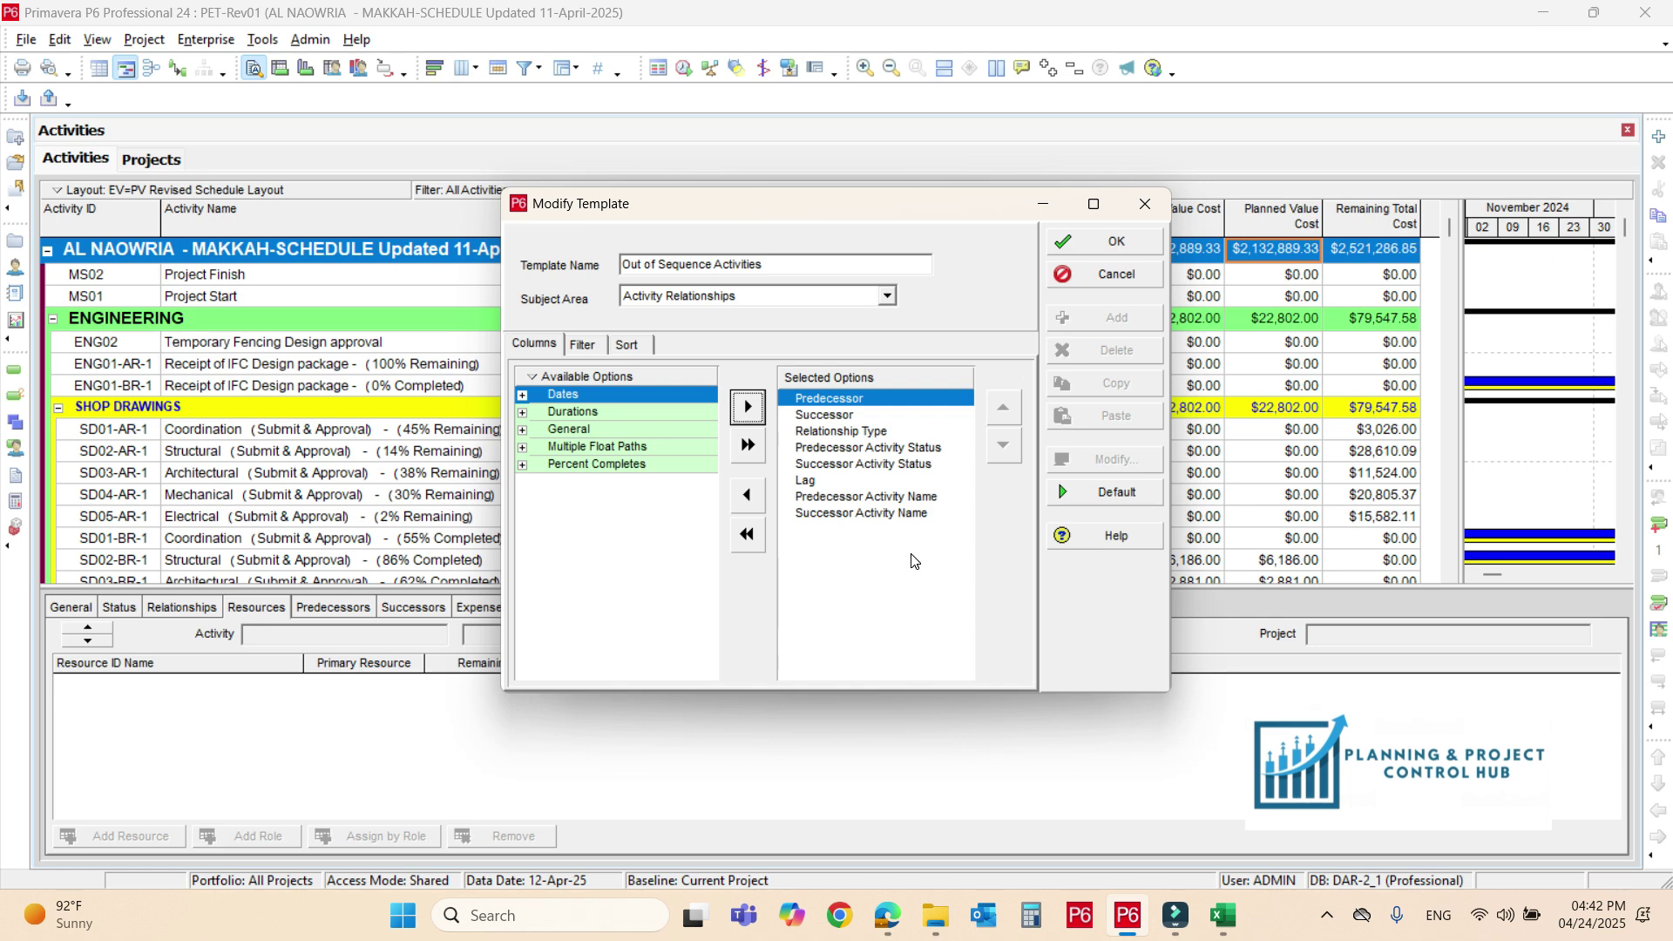
pyautogui.click(584, 346)
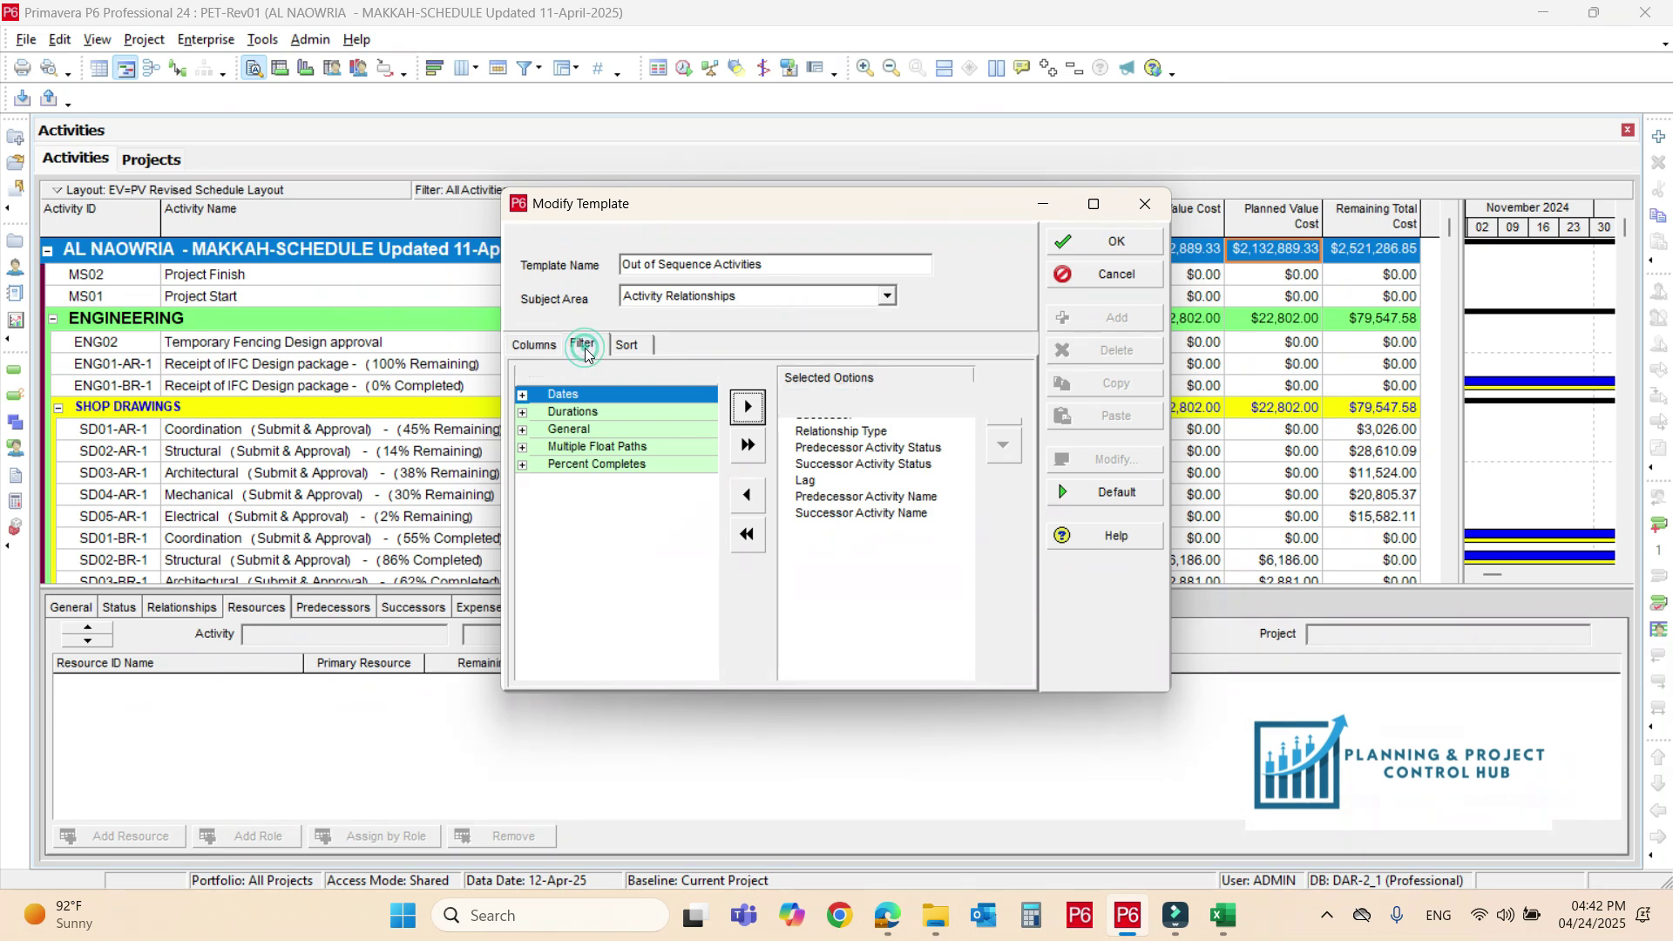
pyautogui.click(629, 346)
pyautogui.click(535, 346)
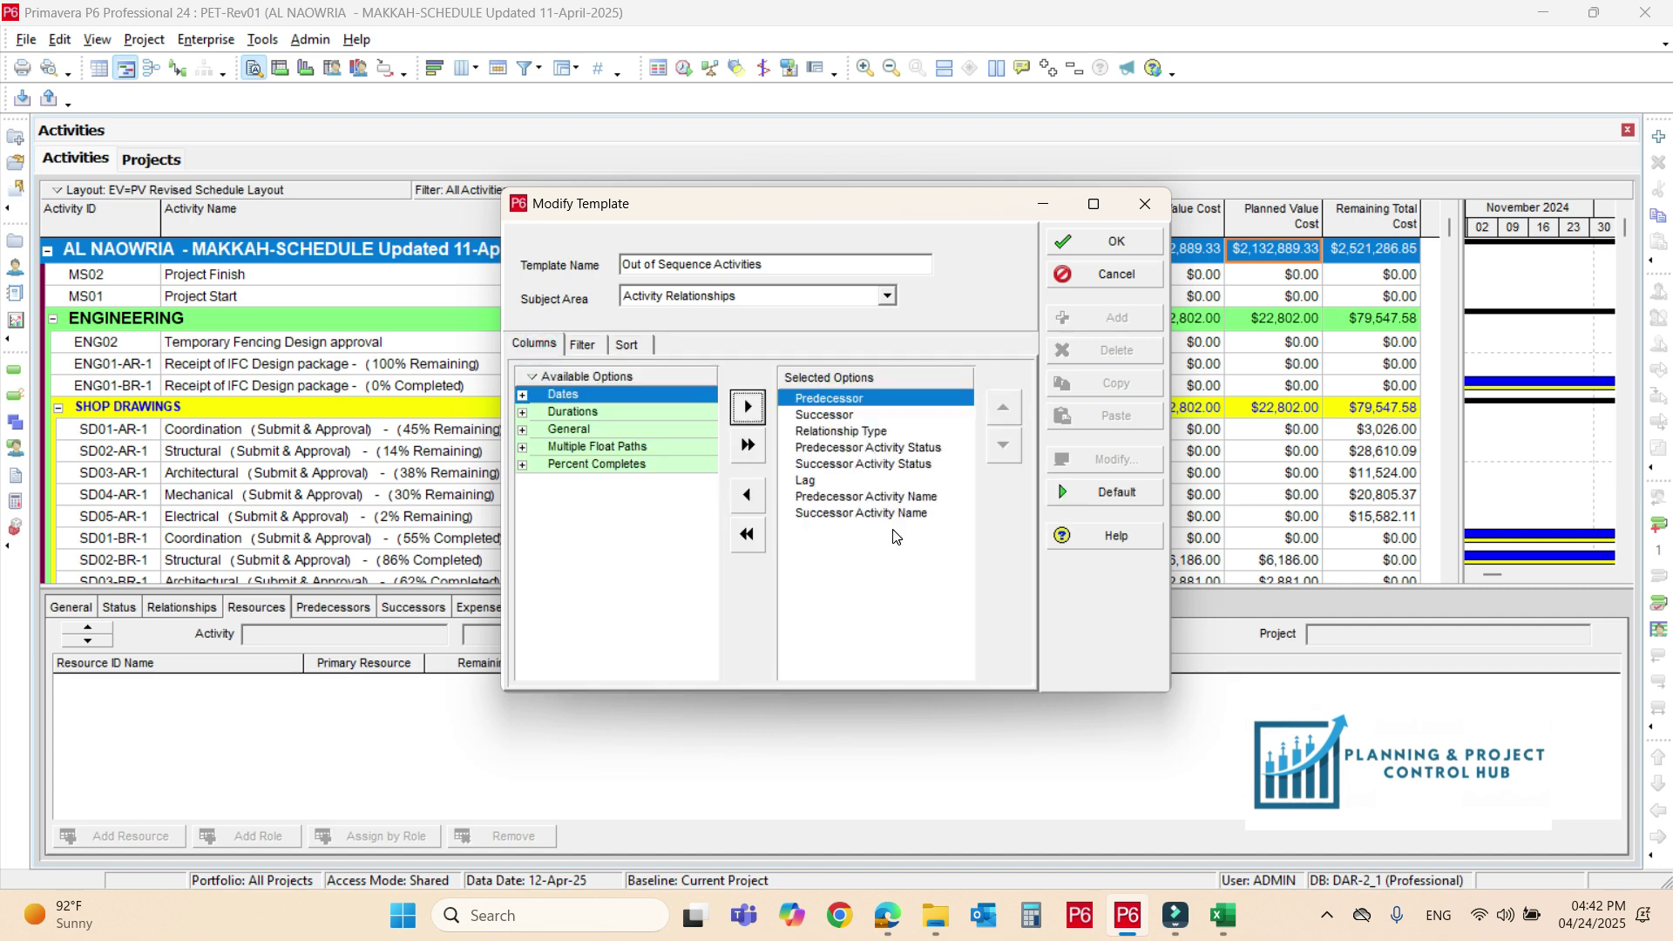
pyautogui.click(1099, 241)
# Export the relationships to PET-Rev03-Activity Relationships.xlsx in the Revised Baseline folder.
pyautogui.click(970, 636)
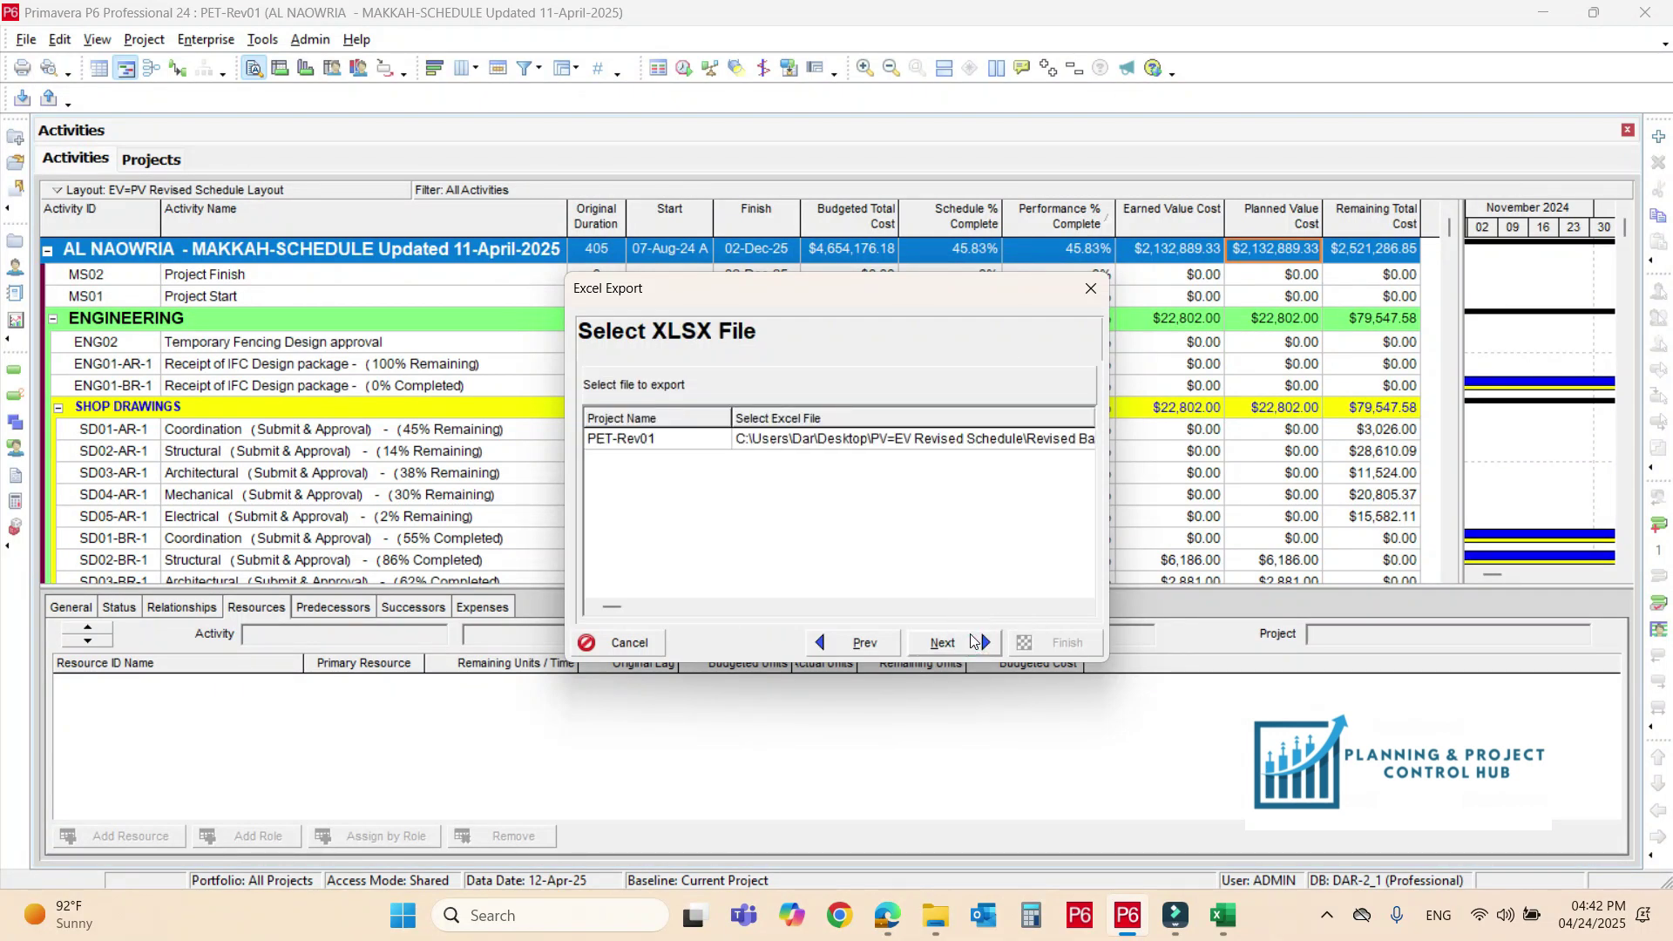
pyautogui.click(874, 449)
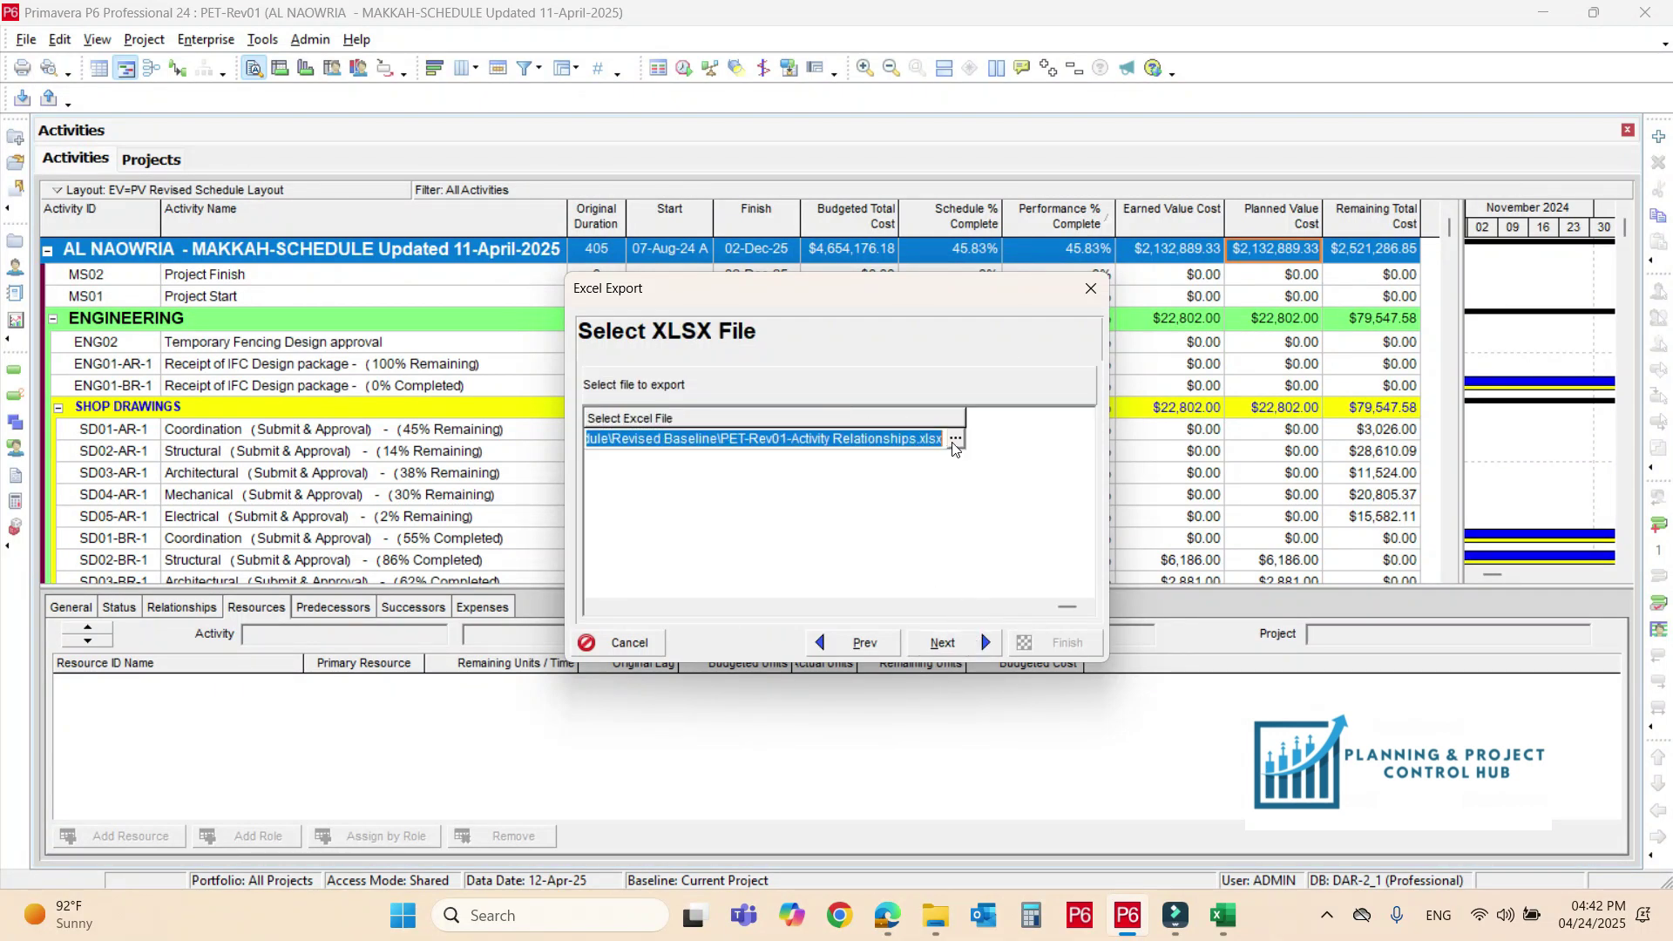
pyautogui.click(957, 449)
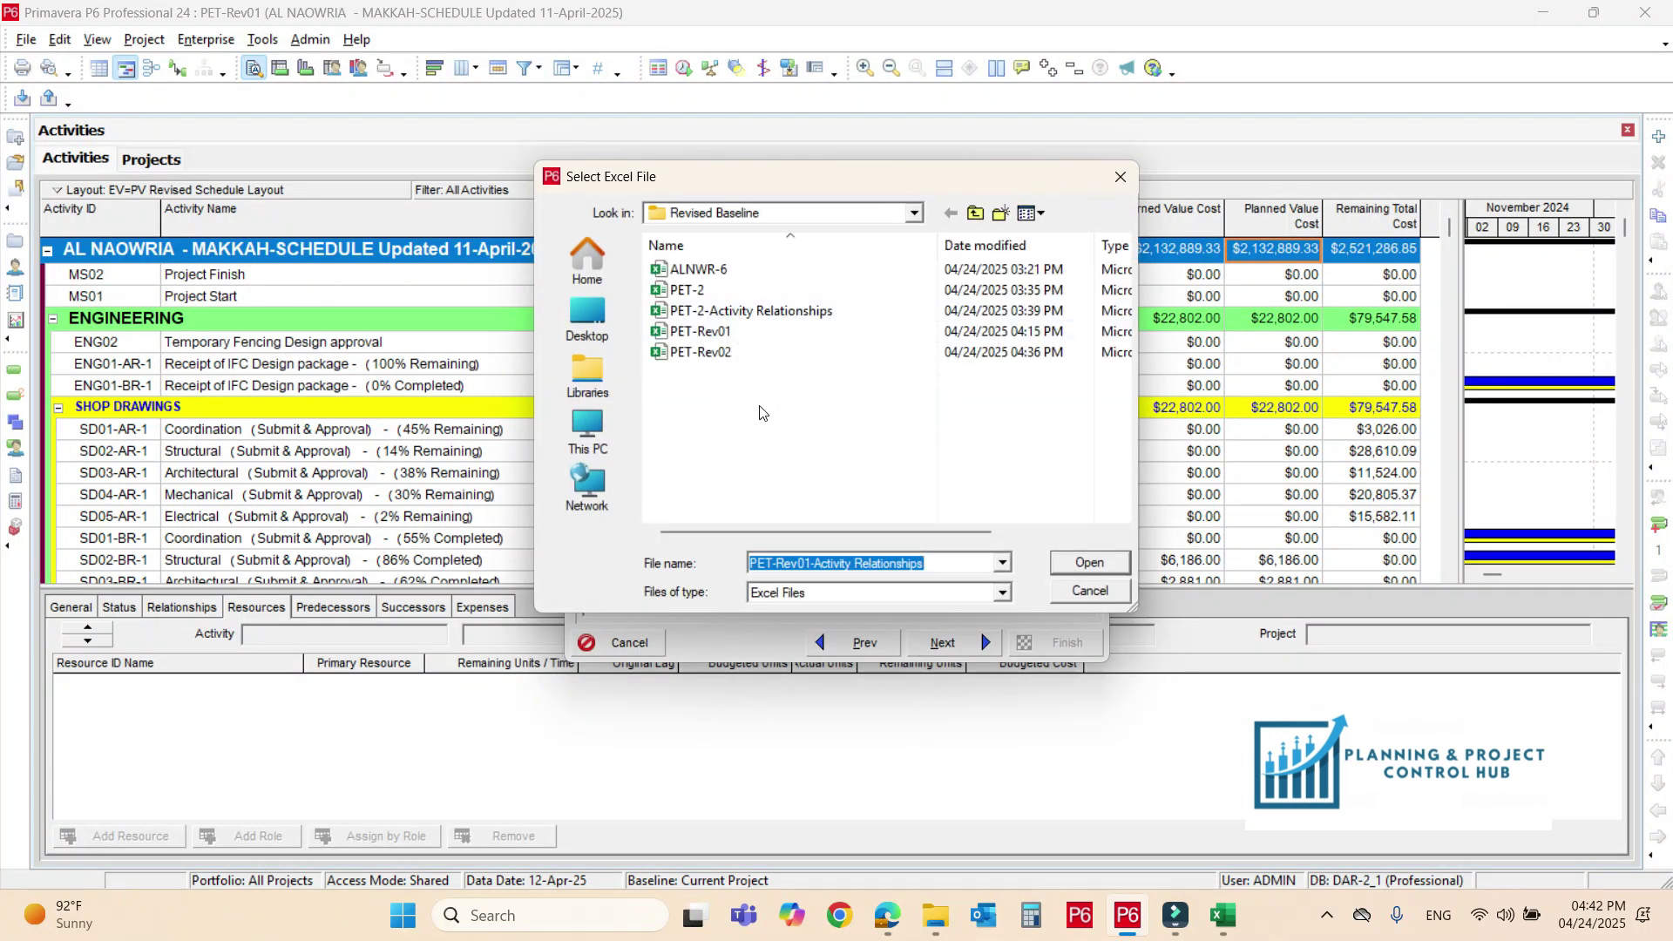
pyautogui.click(812, 561)
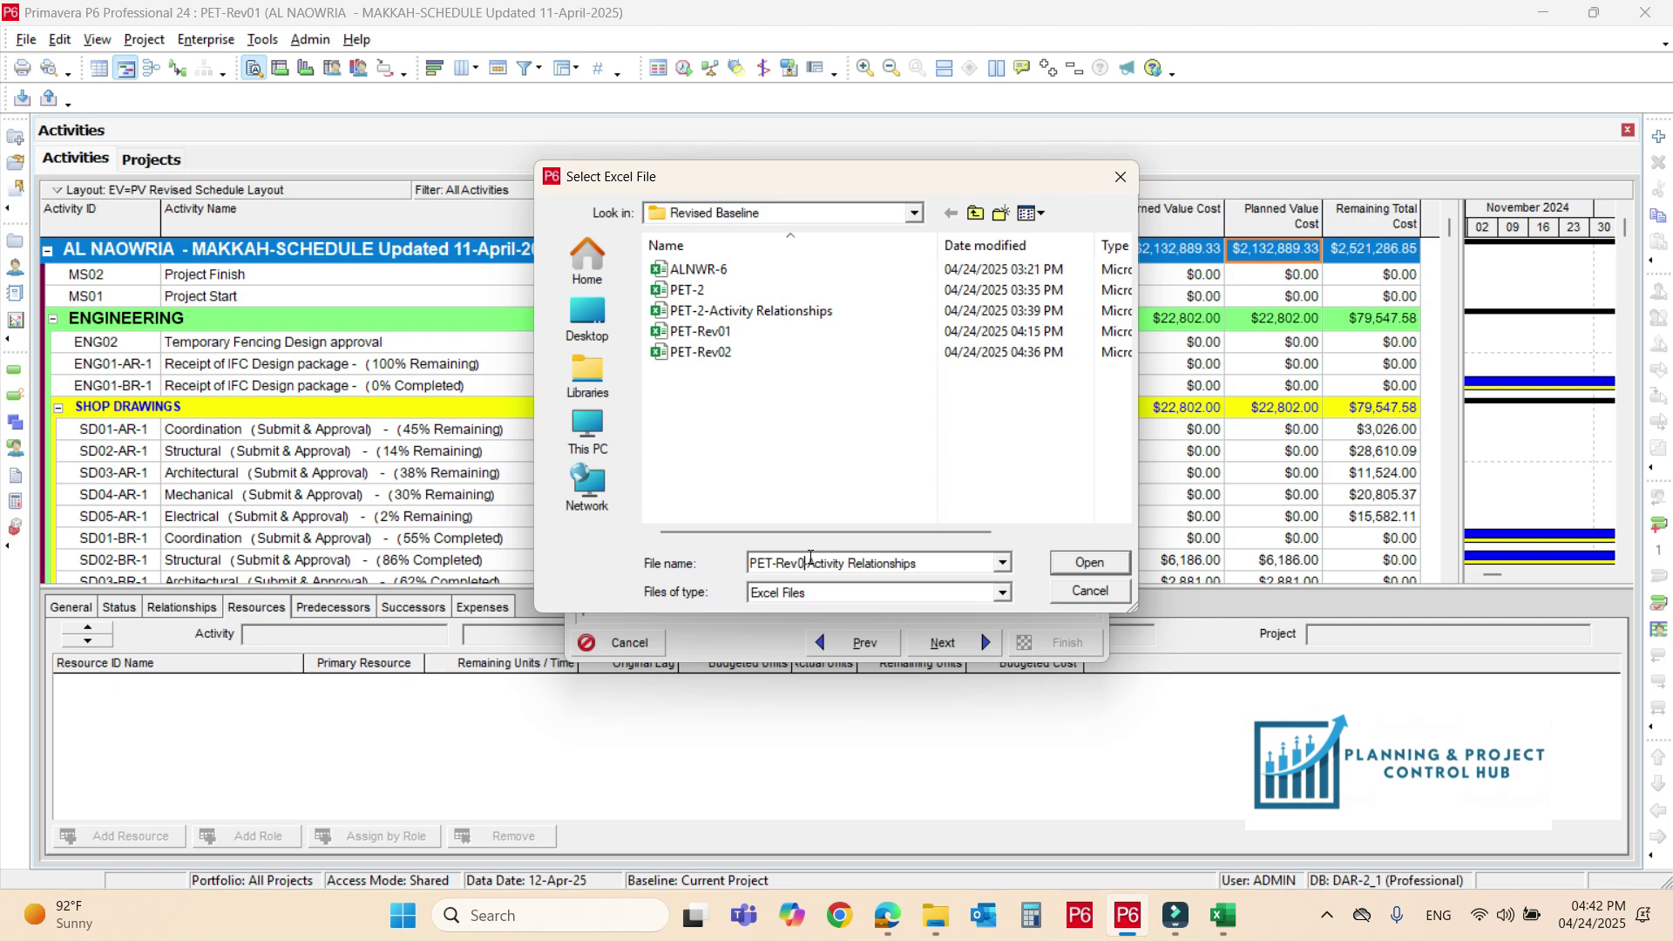
pyautogui.write('3')
pyautogui.click(1090, 563)
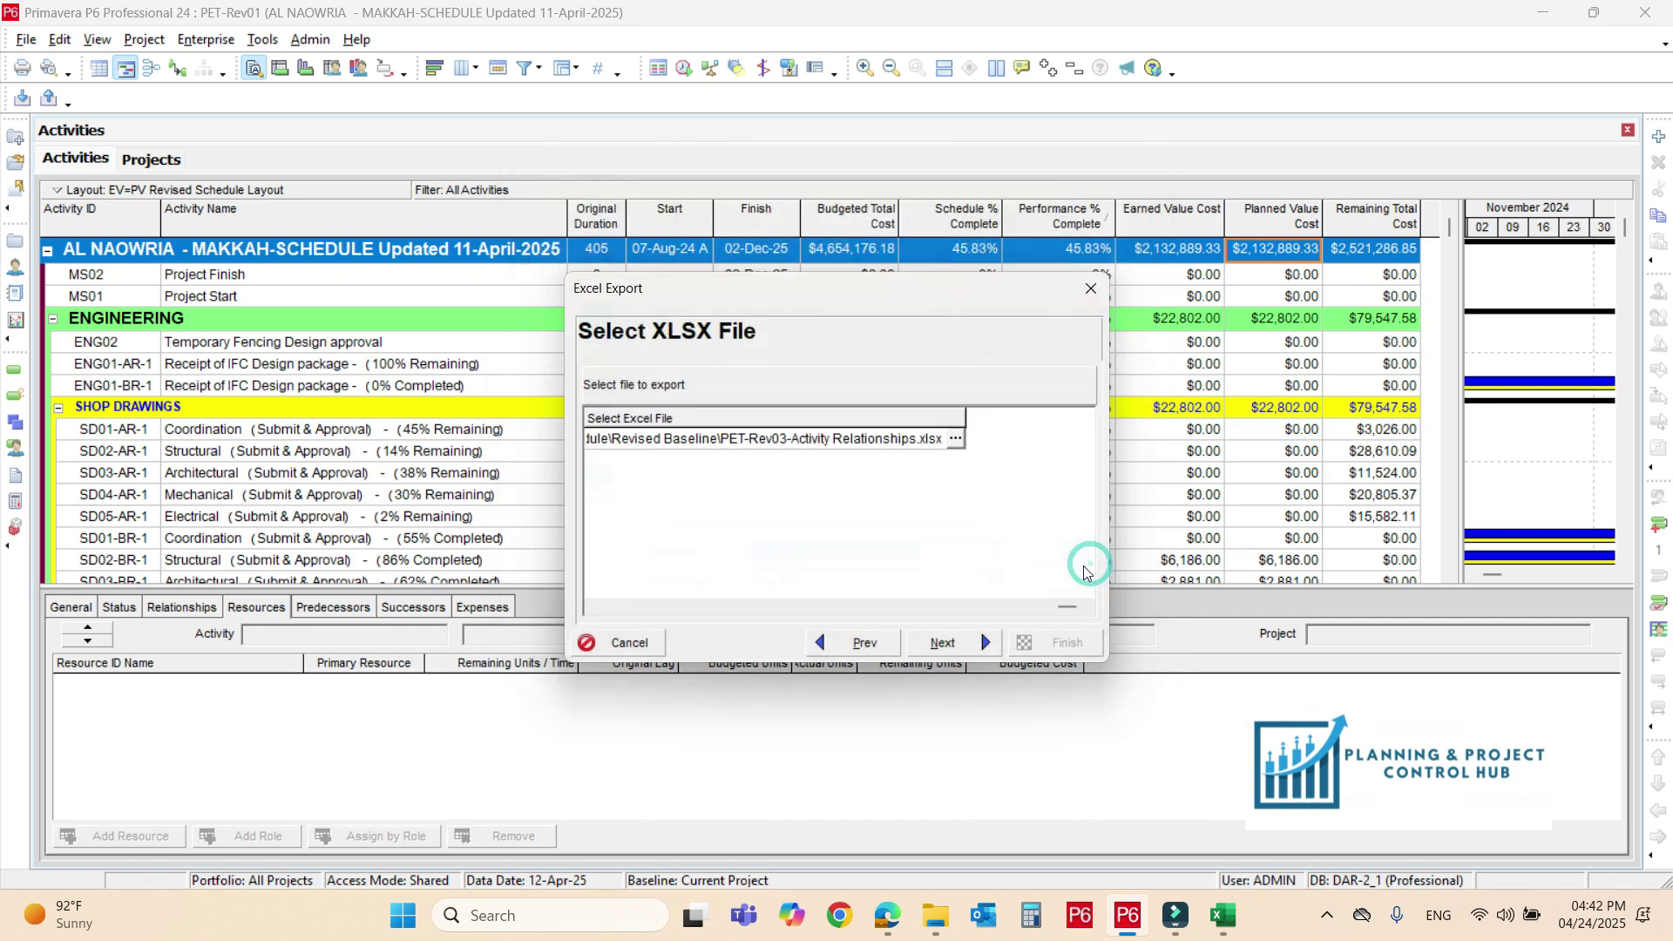
pyautogui.click(963, 647)
pyautogui.click(1065, 652)
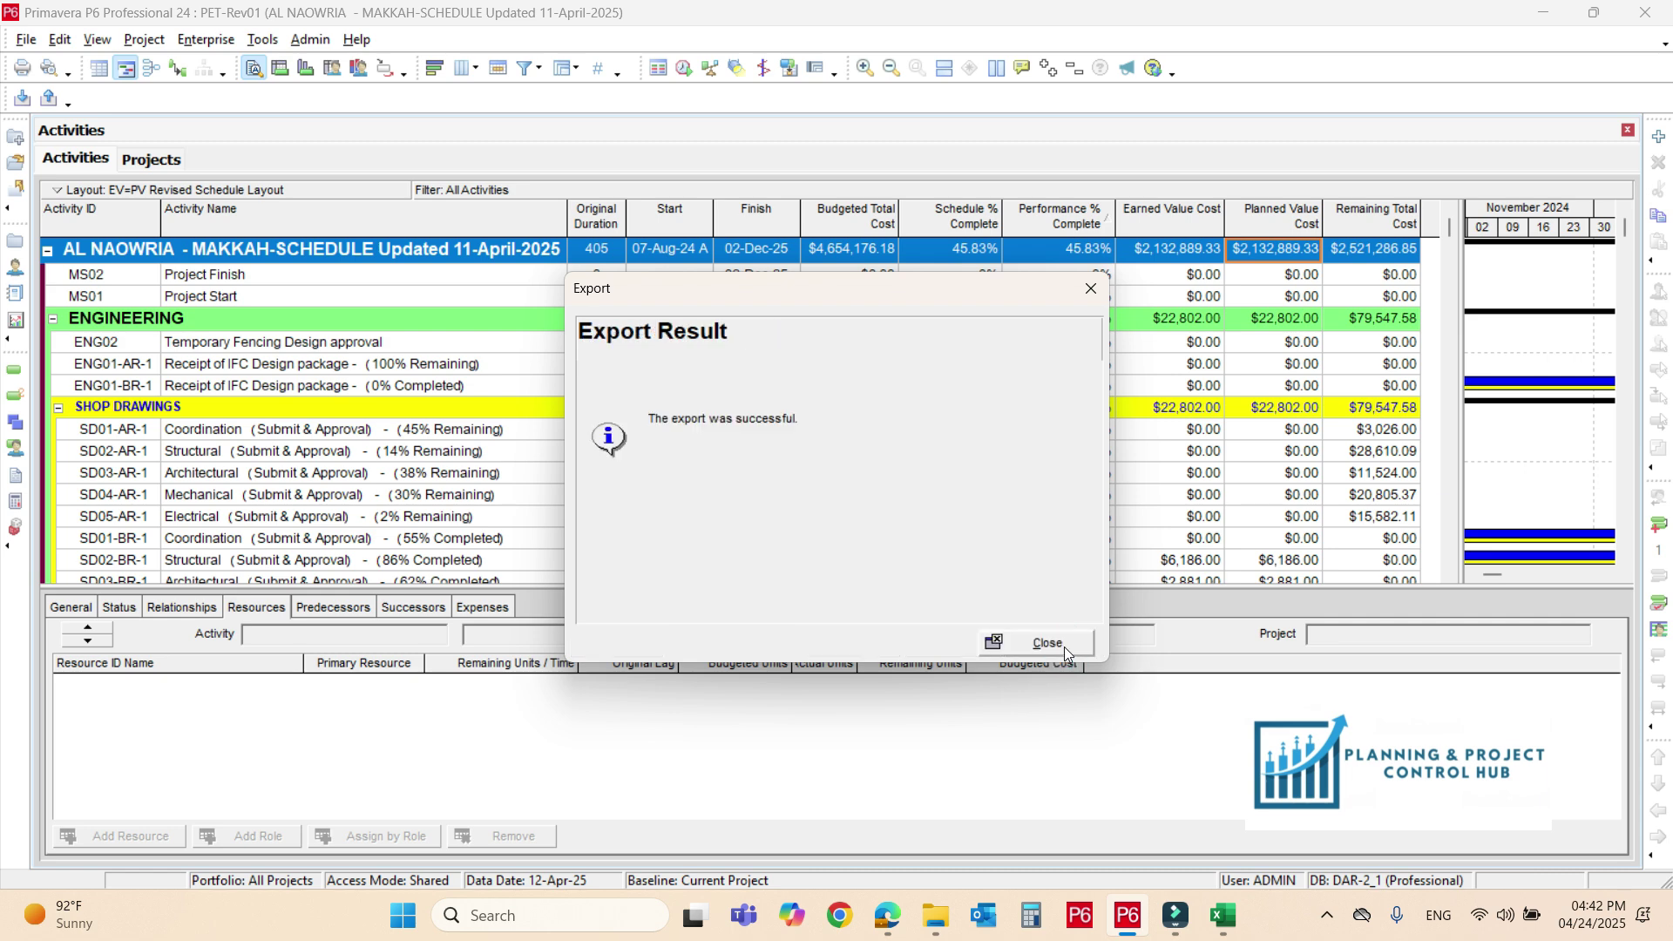
pyautogui.click(1063, 639)
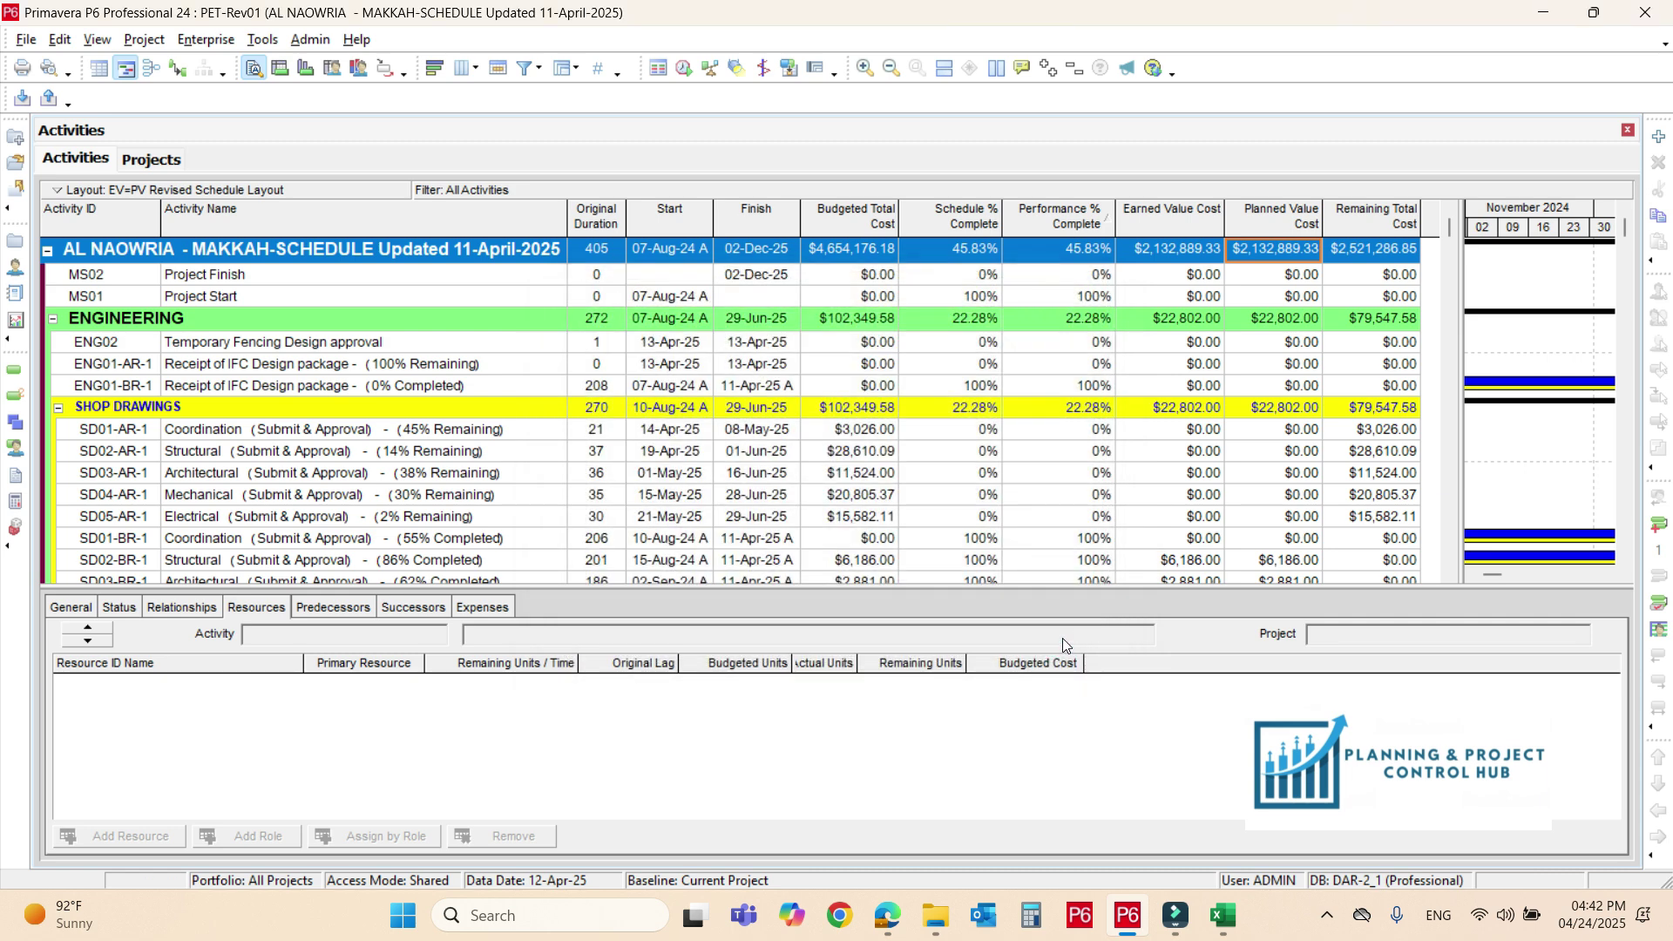
# Run Softedemy's Fix Out of Sequence detect-and-resolve on PET-Rev03-Activity Relationships.
pyautogui.click(1224, 917)
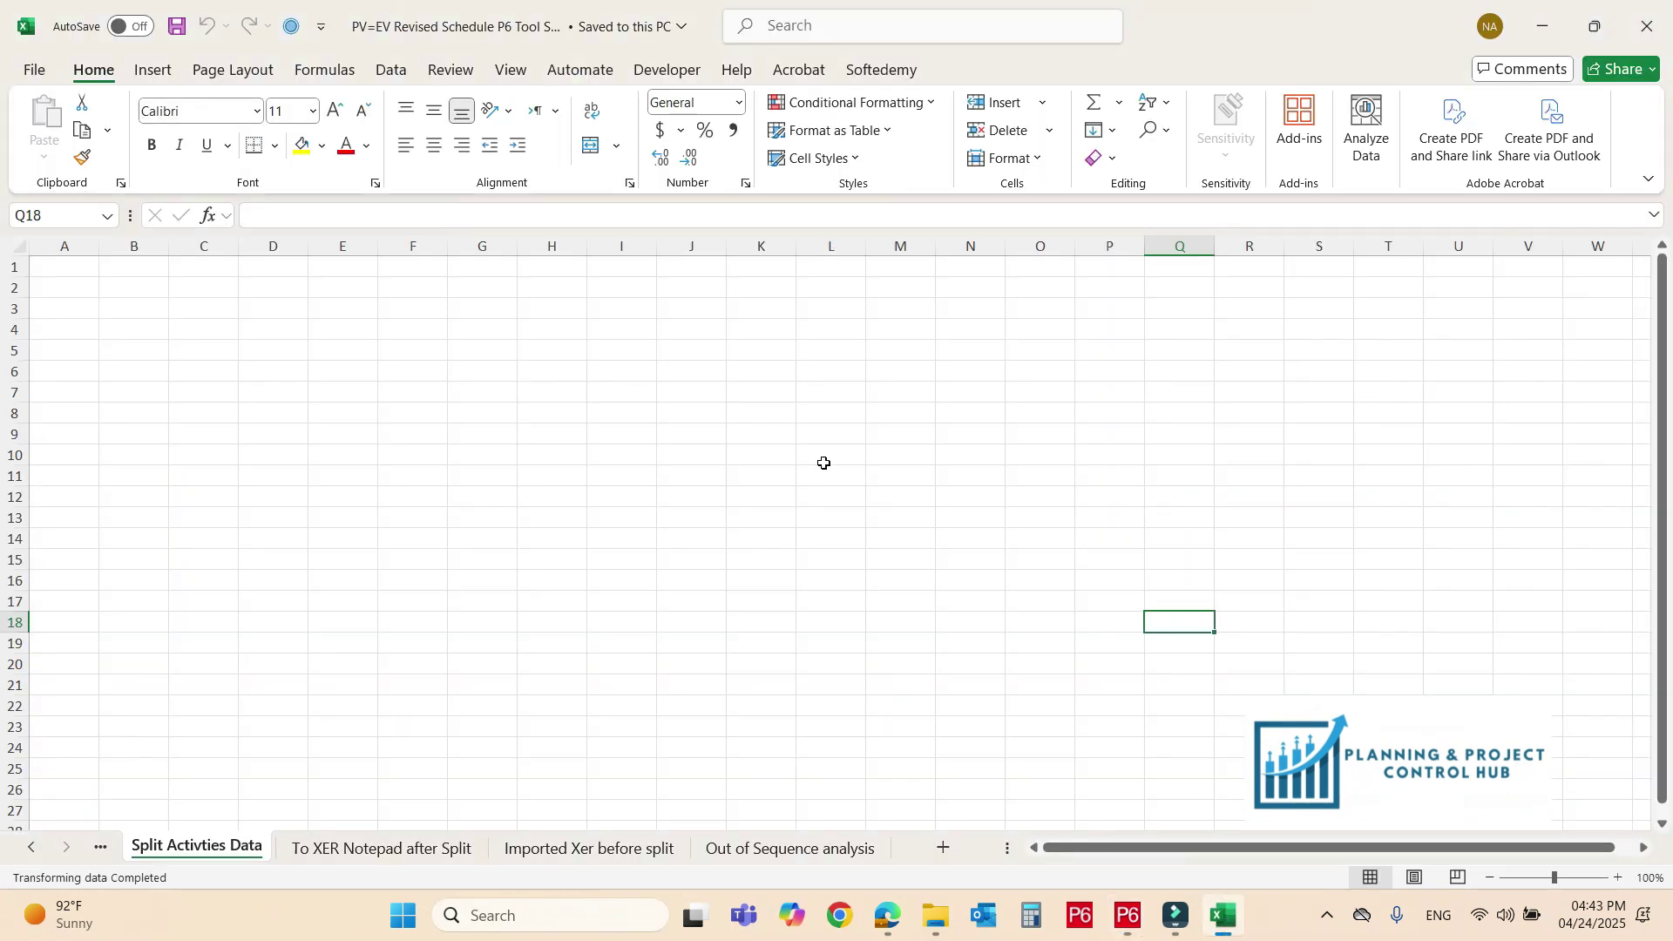
pyautogui.click(864, 68)
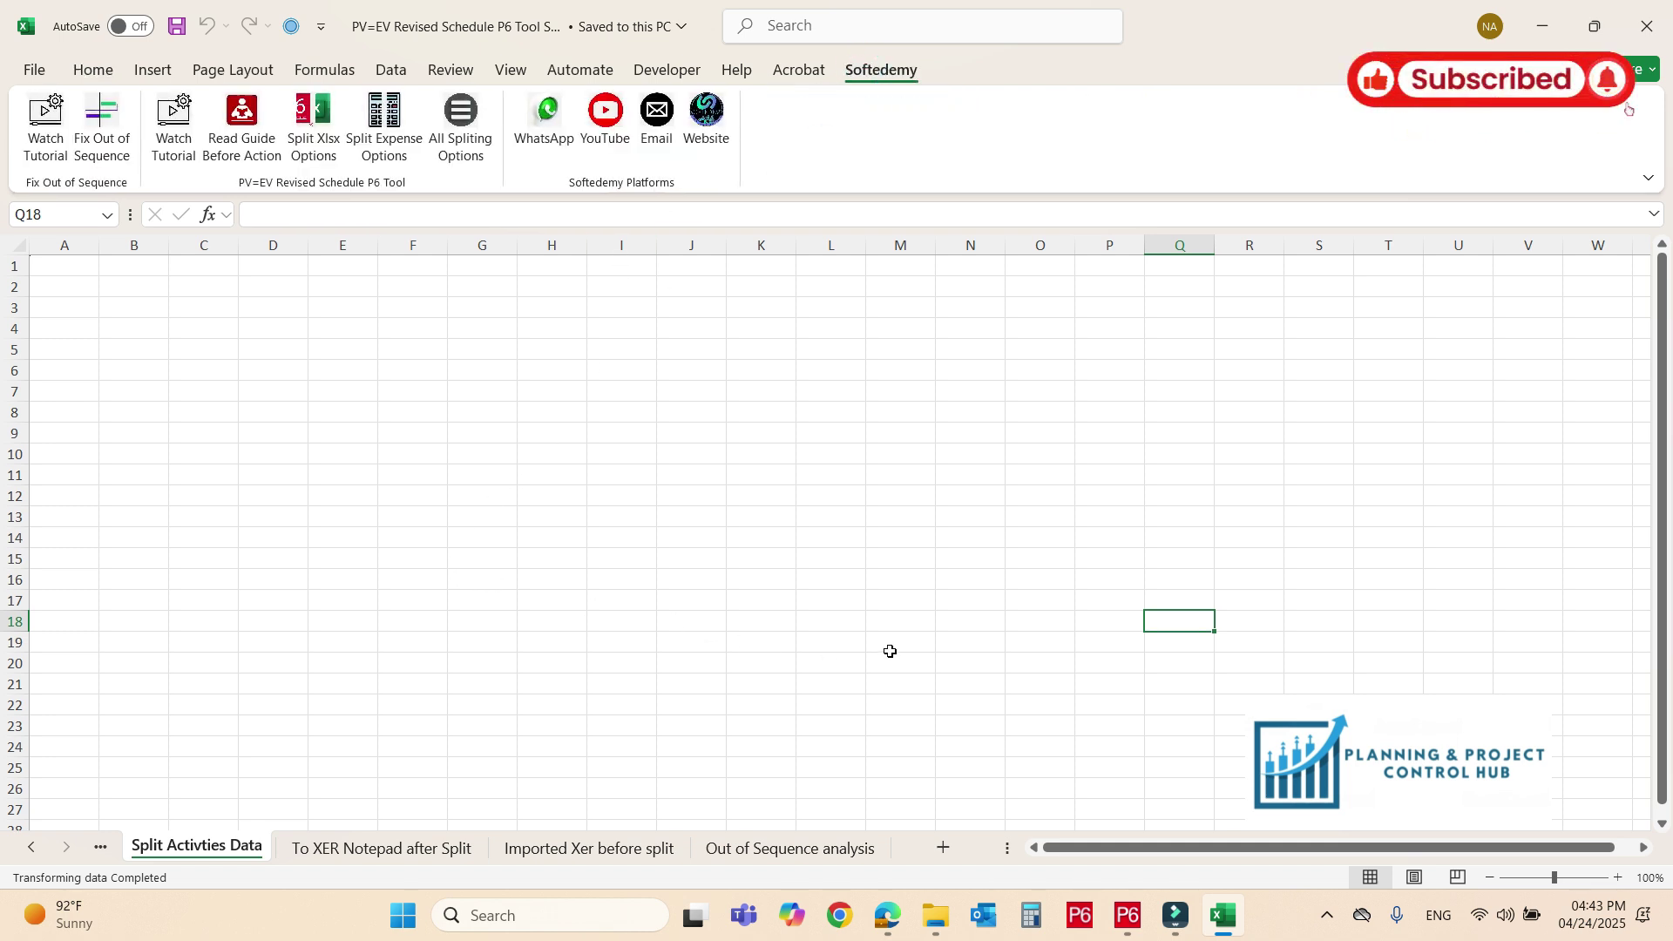
pyautogui.click(101, 132)
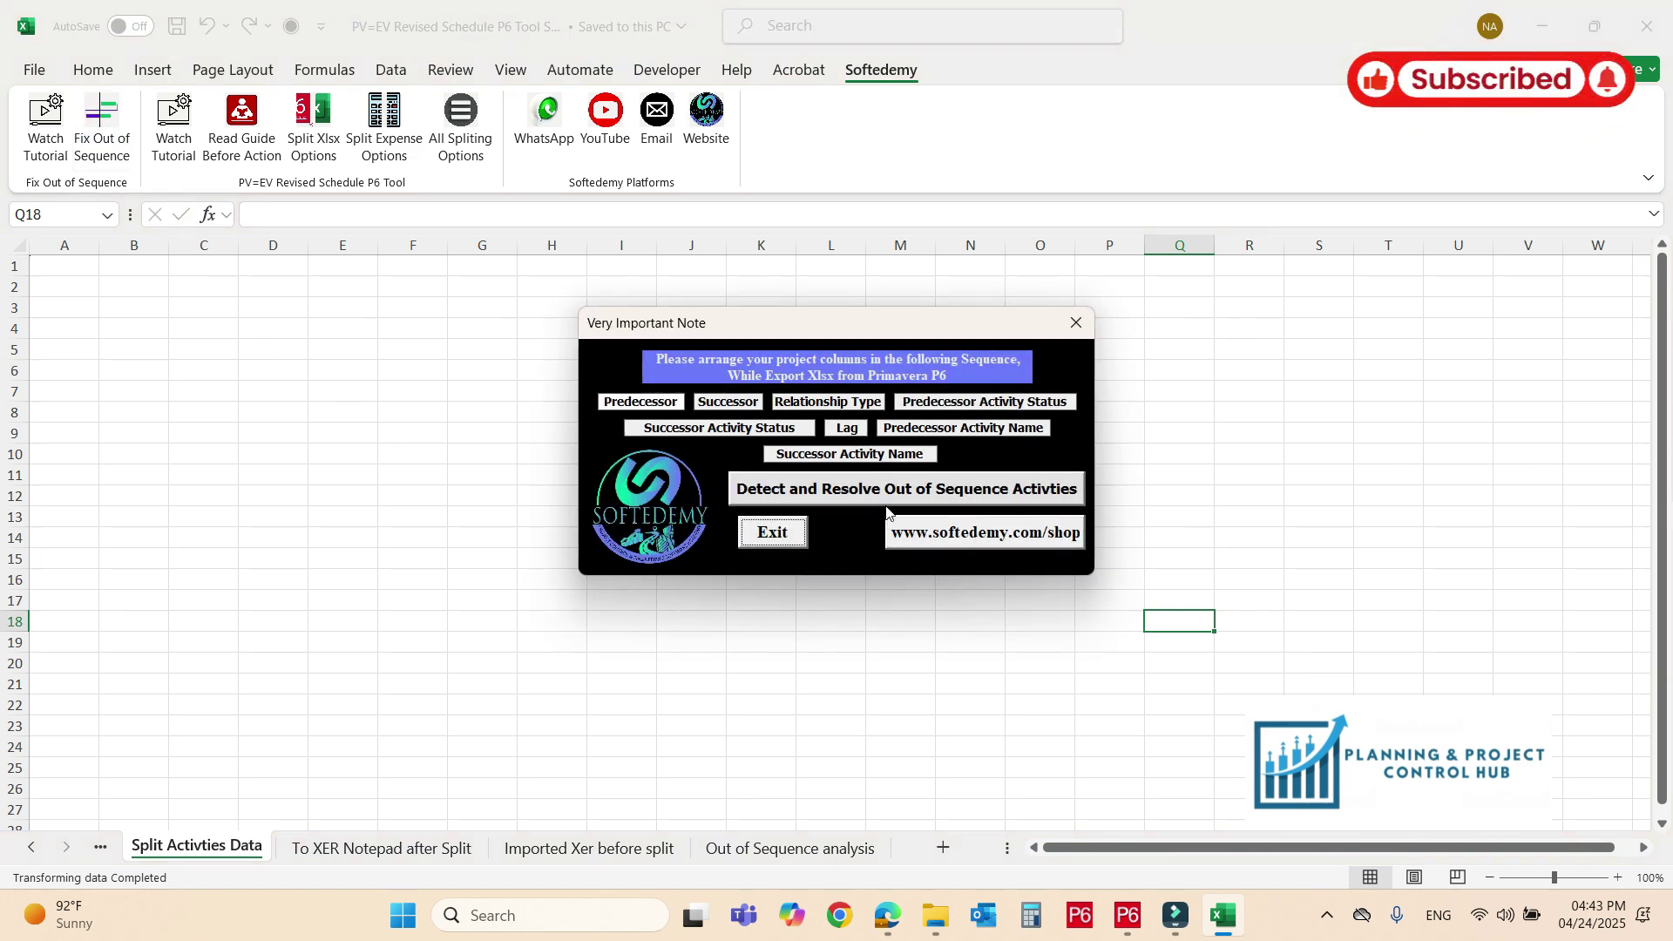
pyautogui.click(900, 490)
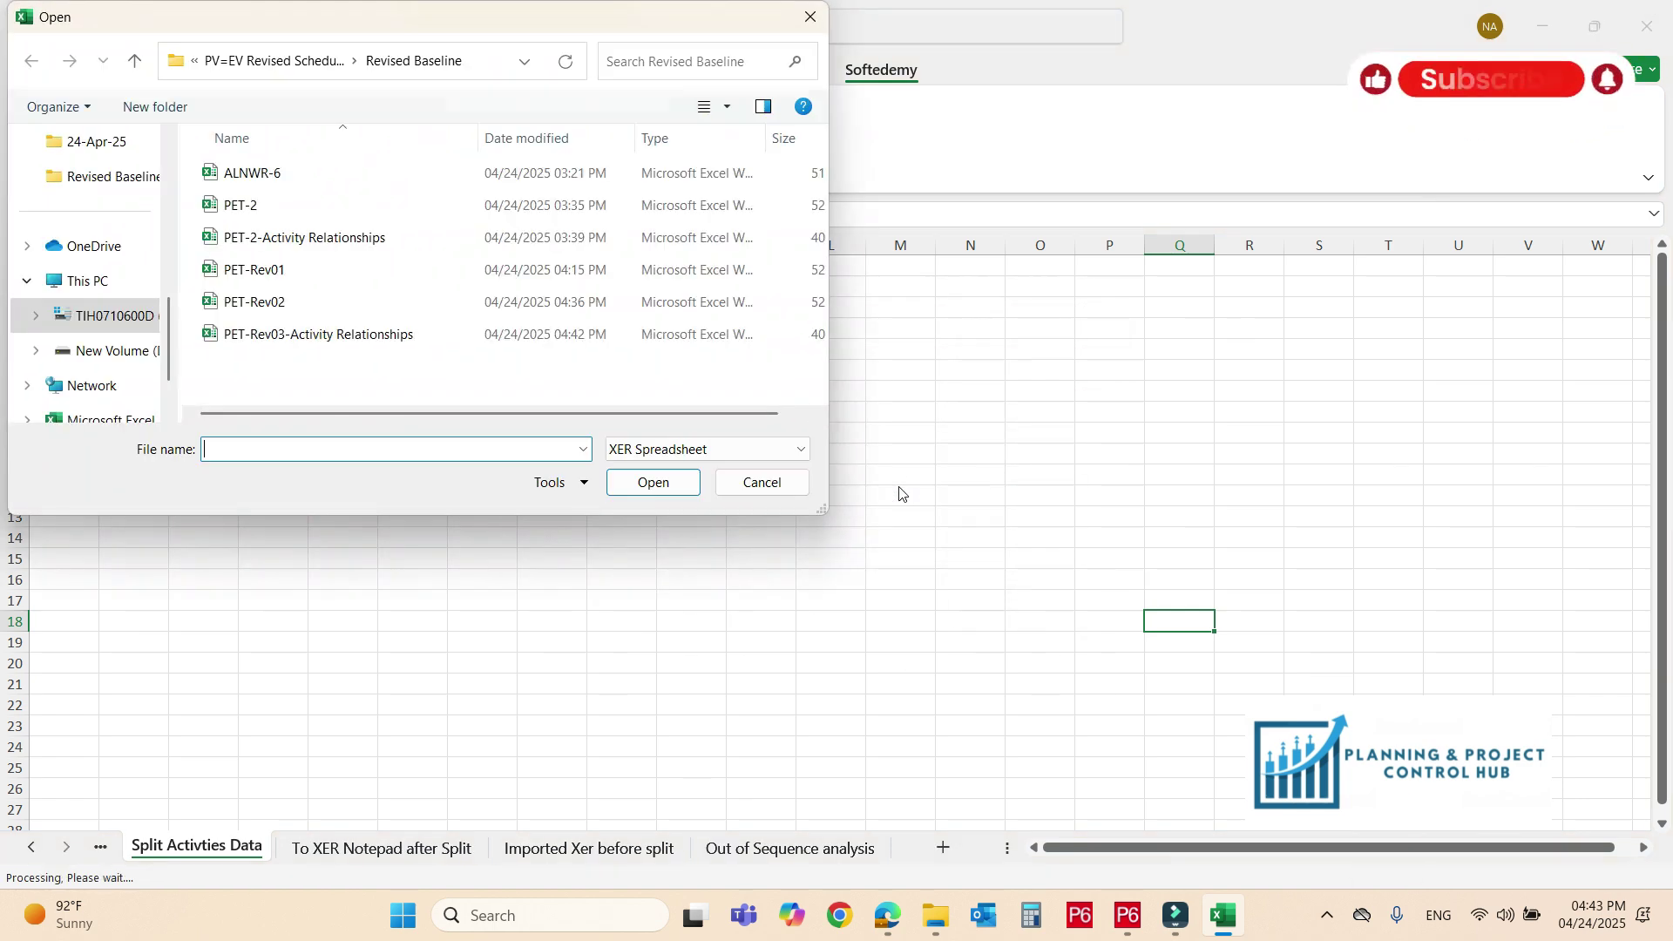
pyautogui.doubleClick(329, 339)
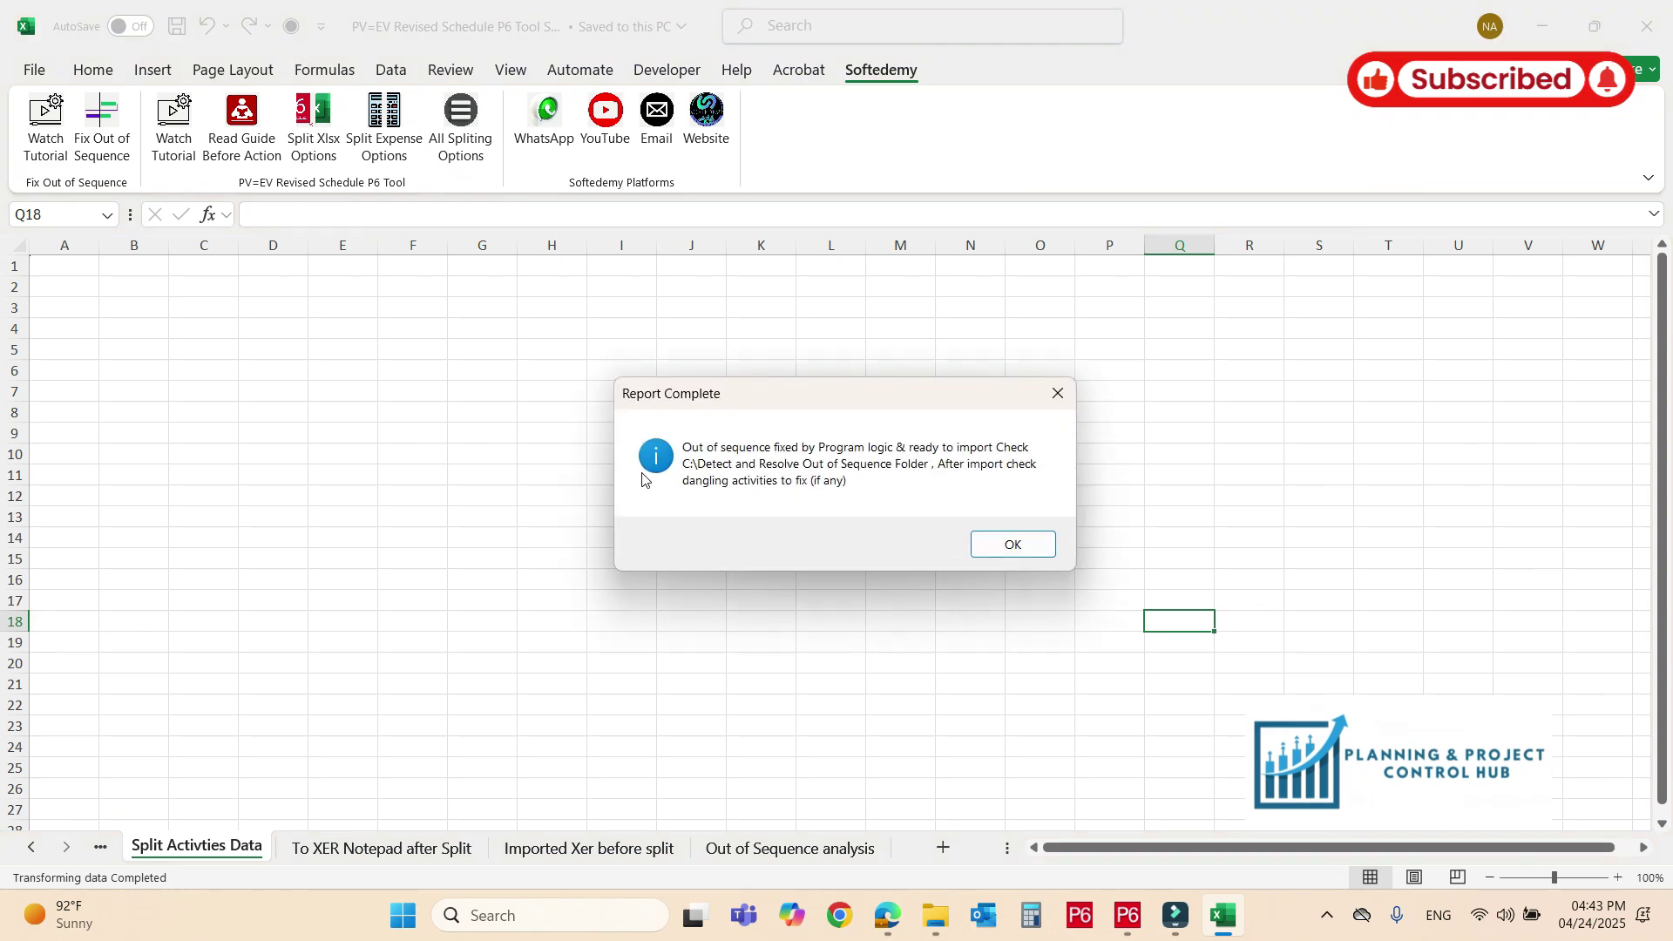
pyautogui.click(1013, 545)
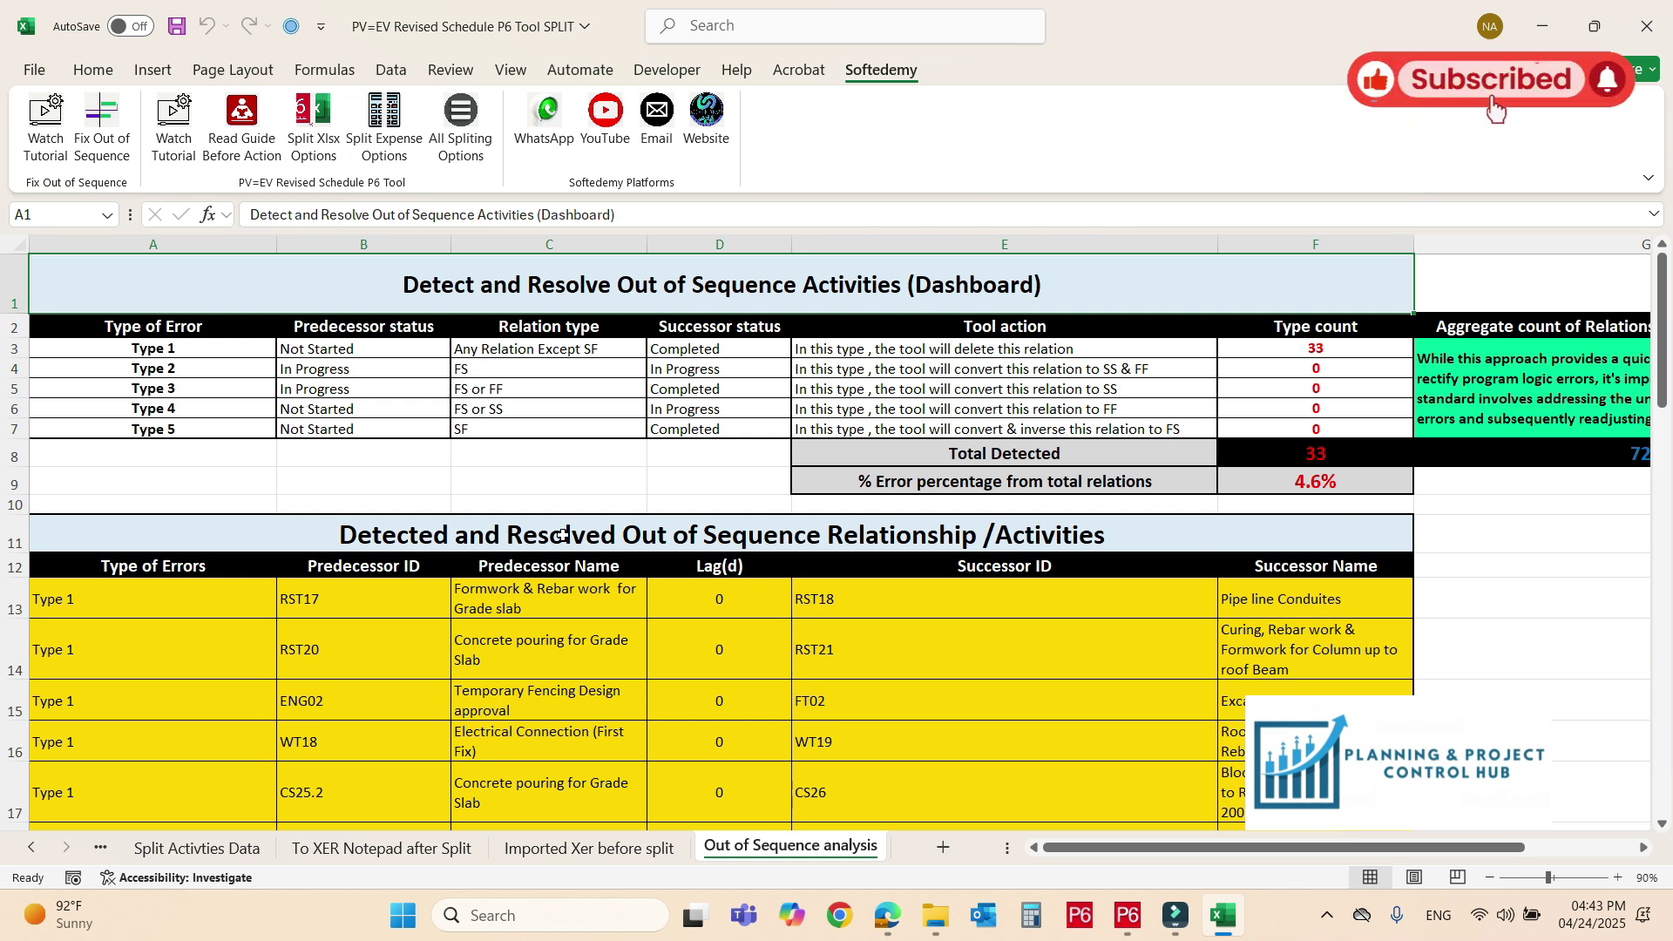
# Review the dashboard's 33 Type 1 out-of-sequence relationships, then close Excel.
pyautogui.scroll(-1, 612, 479)
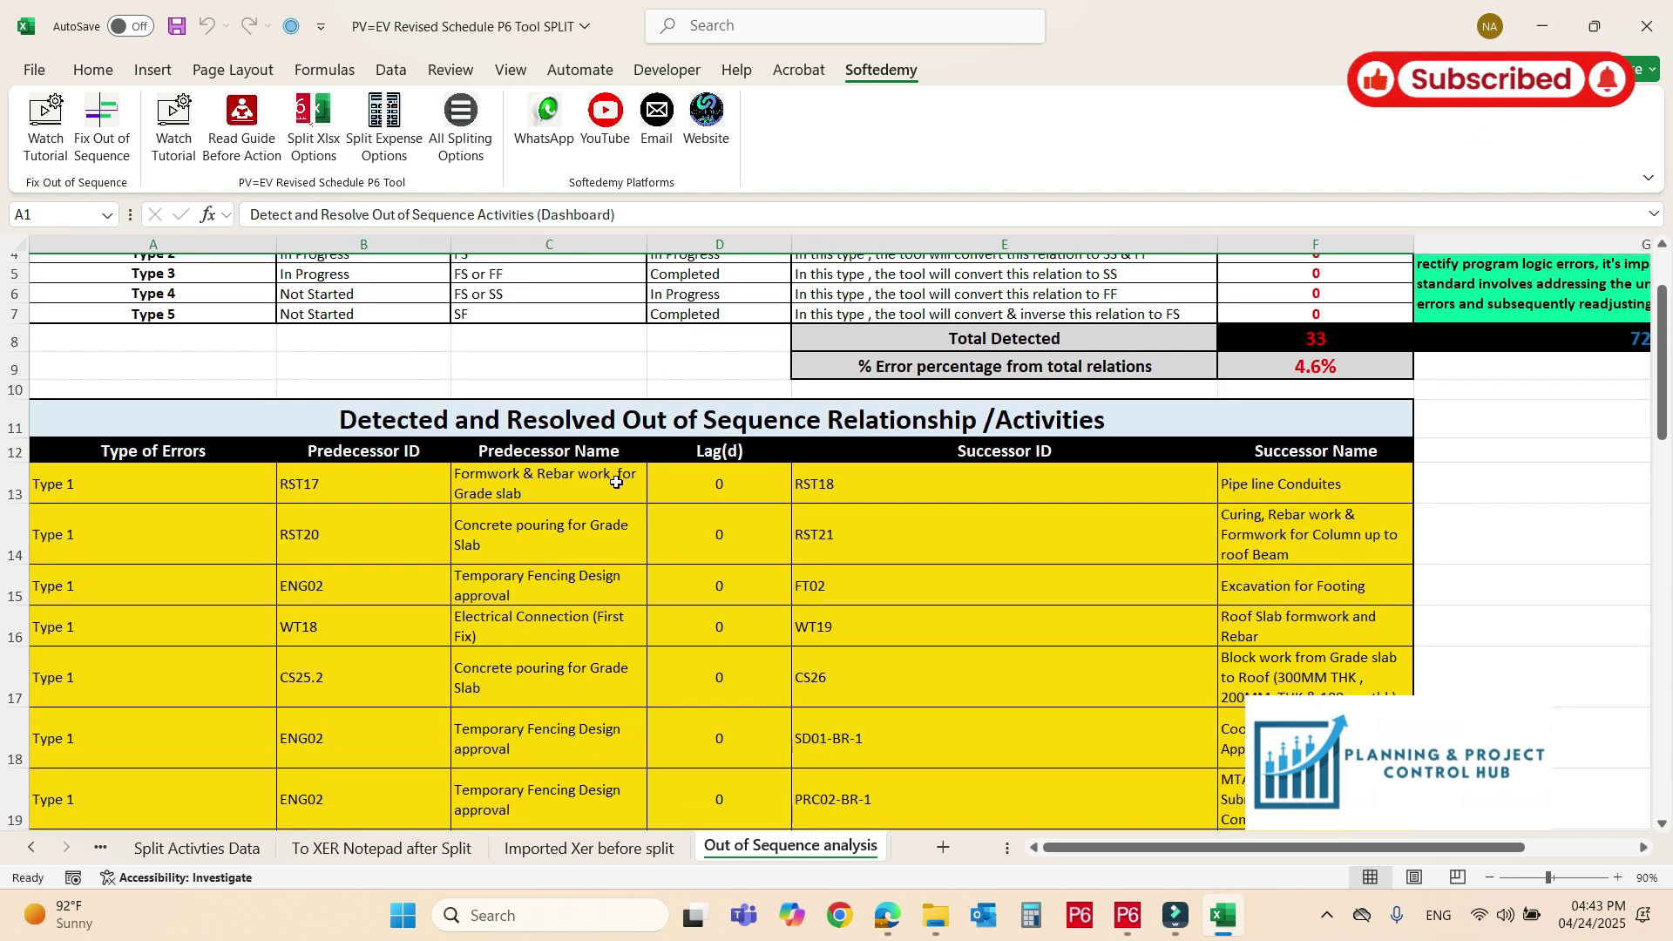
pyautogui.scroll(-5, 617, 483)
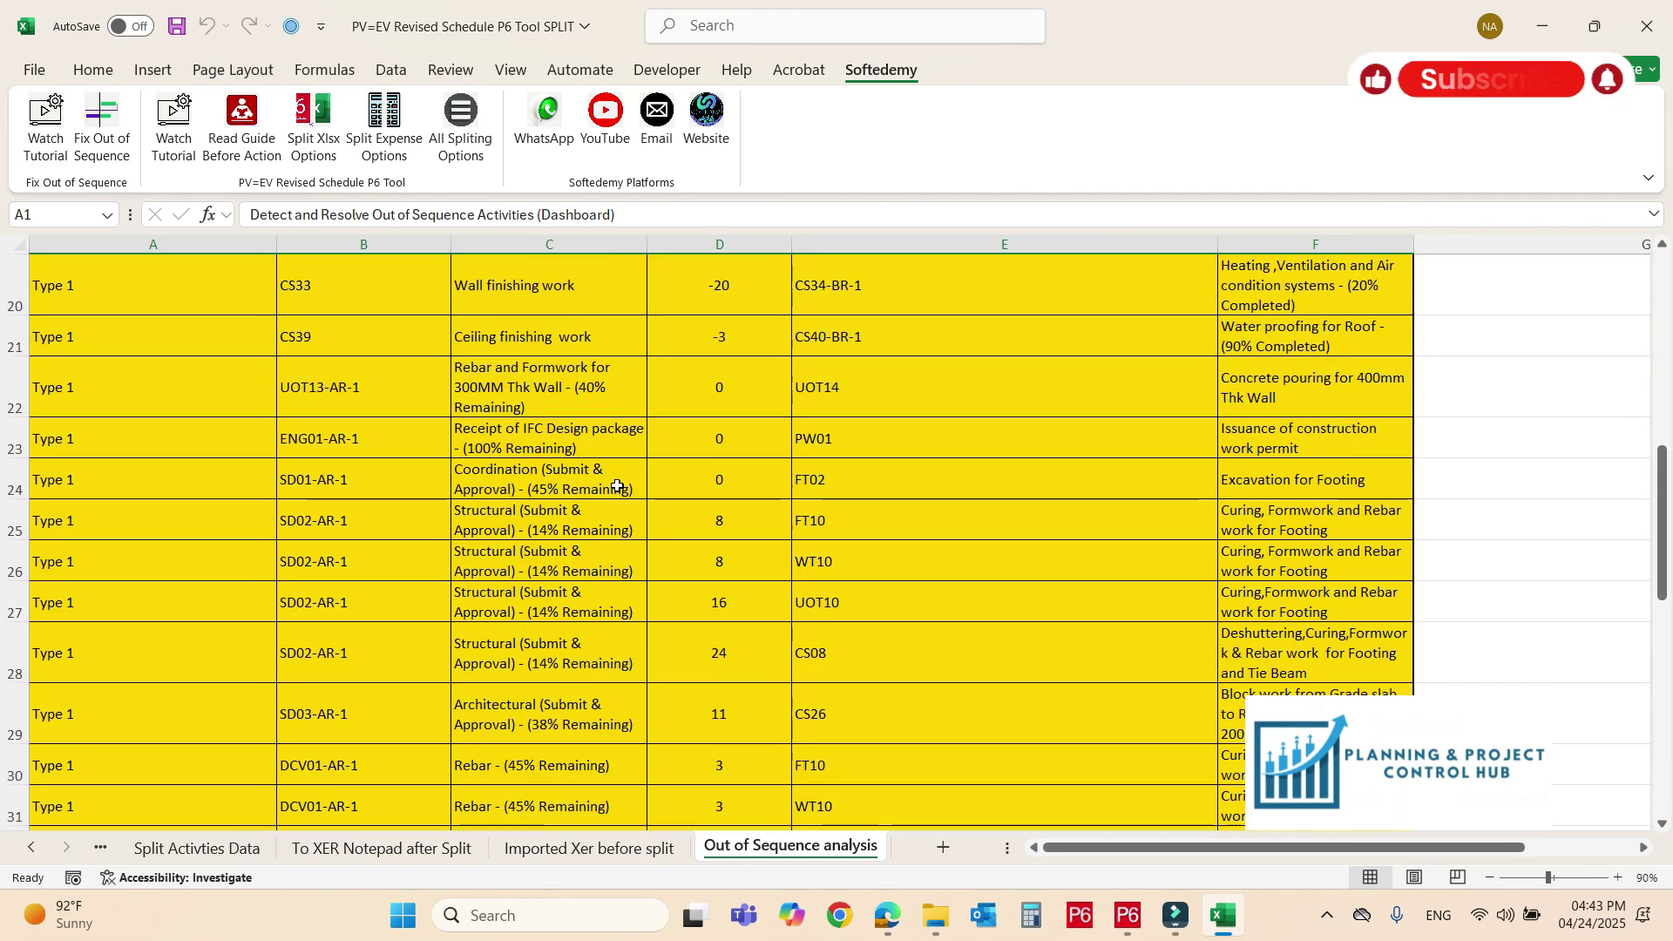
pyautogui.scroll(7, 617, 484)
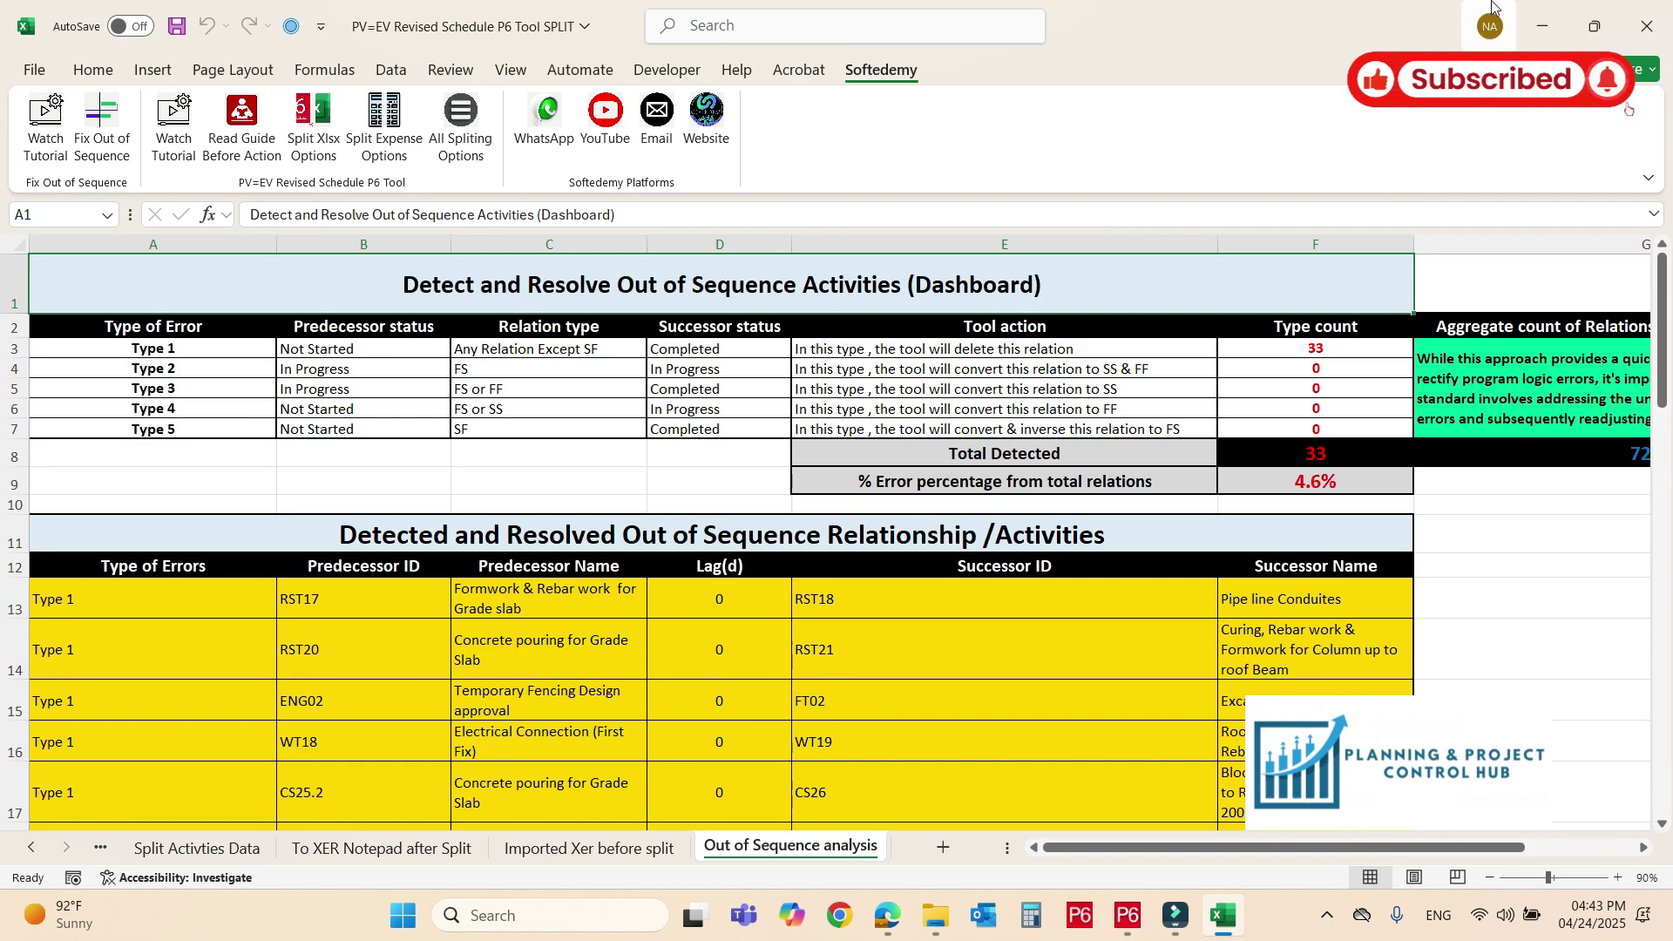
pyautogui.click(1652, 15)
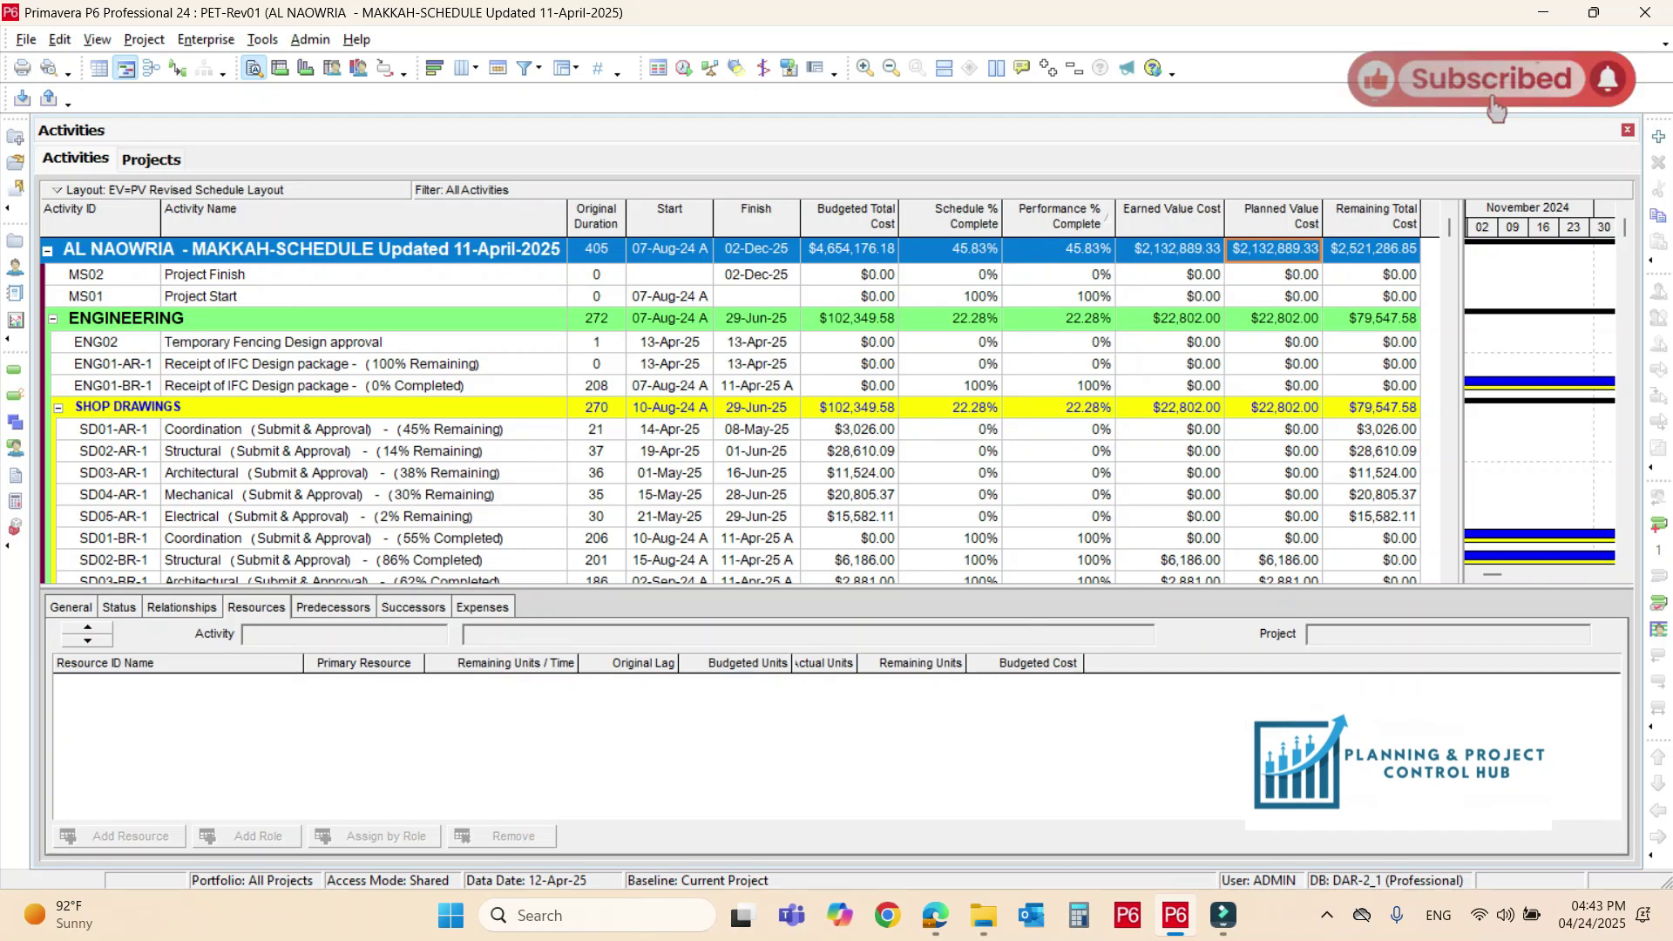
# Start an XLSX import and select the PET-Rev03-Activity Relationships - Sequence Fix workbook from the Detect and Resolve Out of Sequence Folder.
pyautogui.click(26, 39)
pyautogui.click(50, 118)
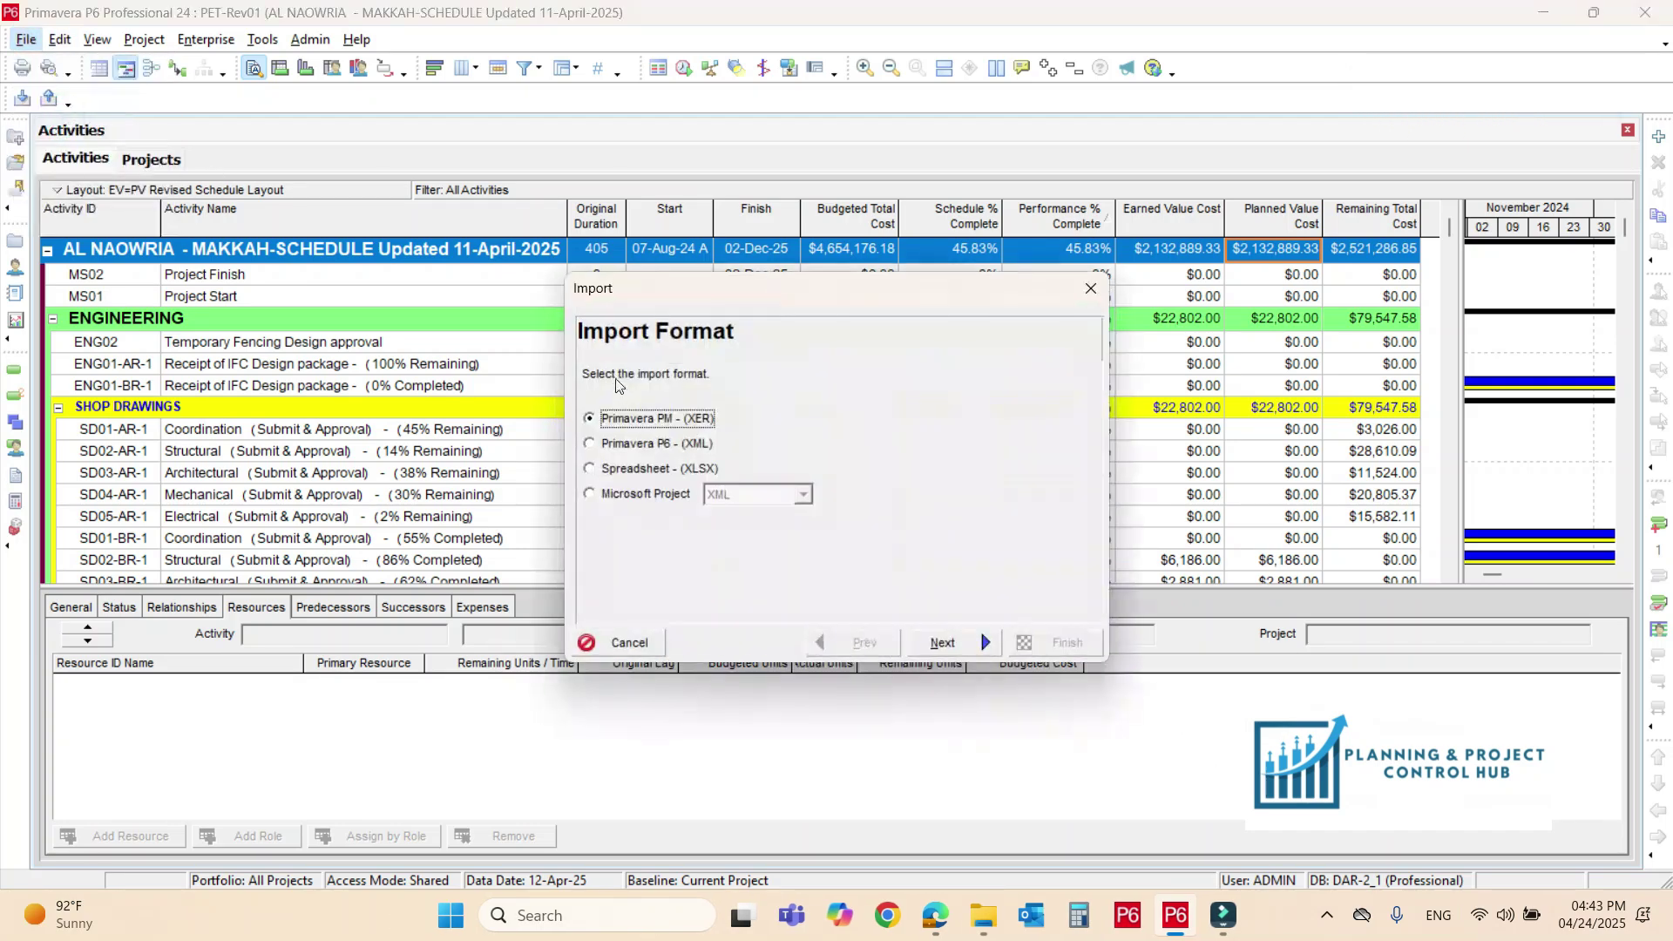
pyautogui.click(642, 469)
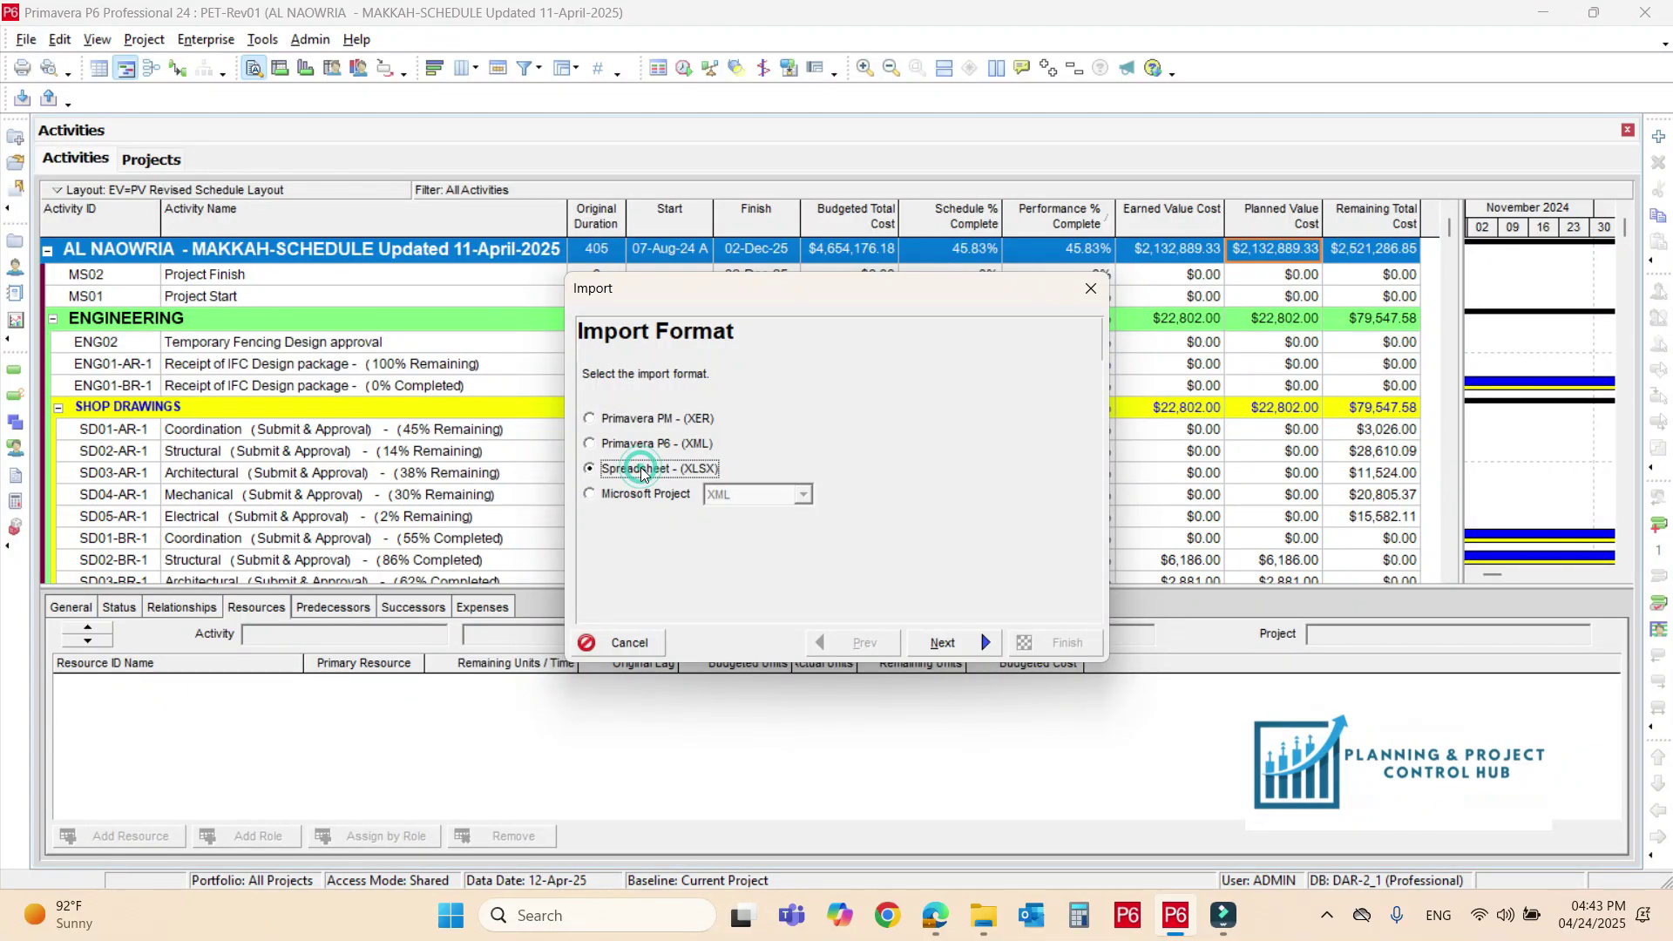
pyautogui.click(954, 644)
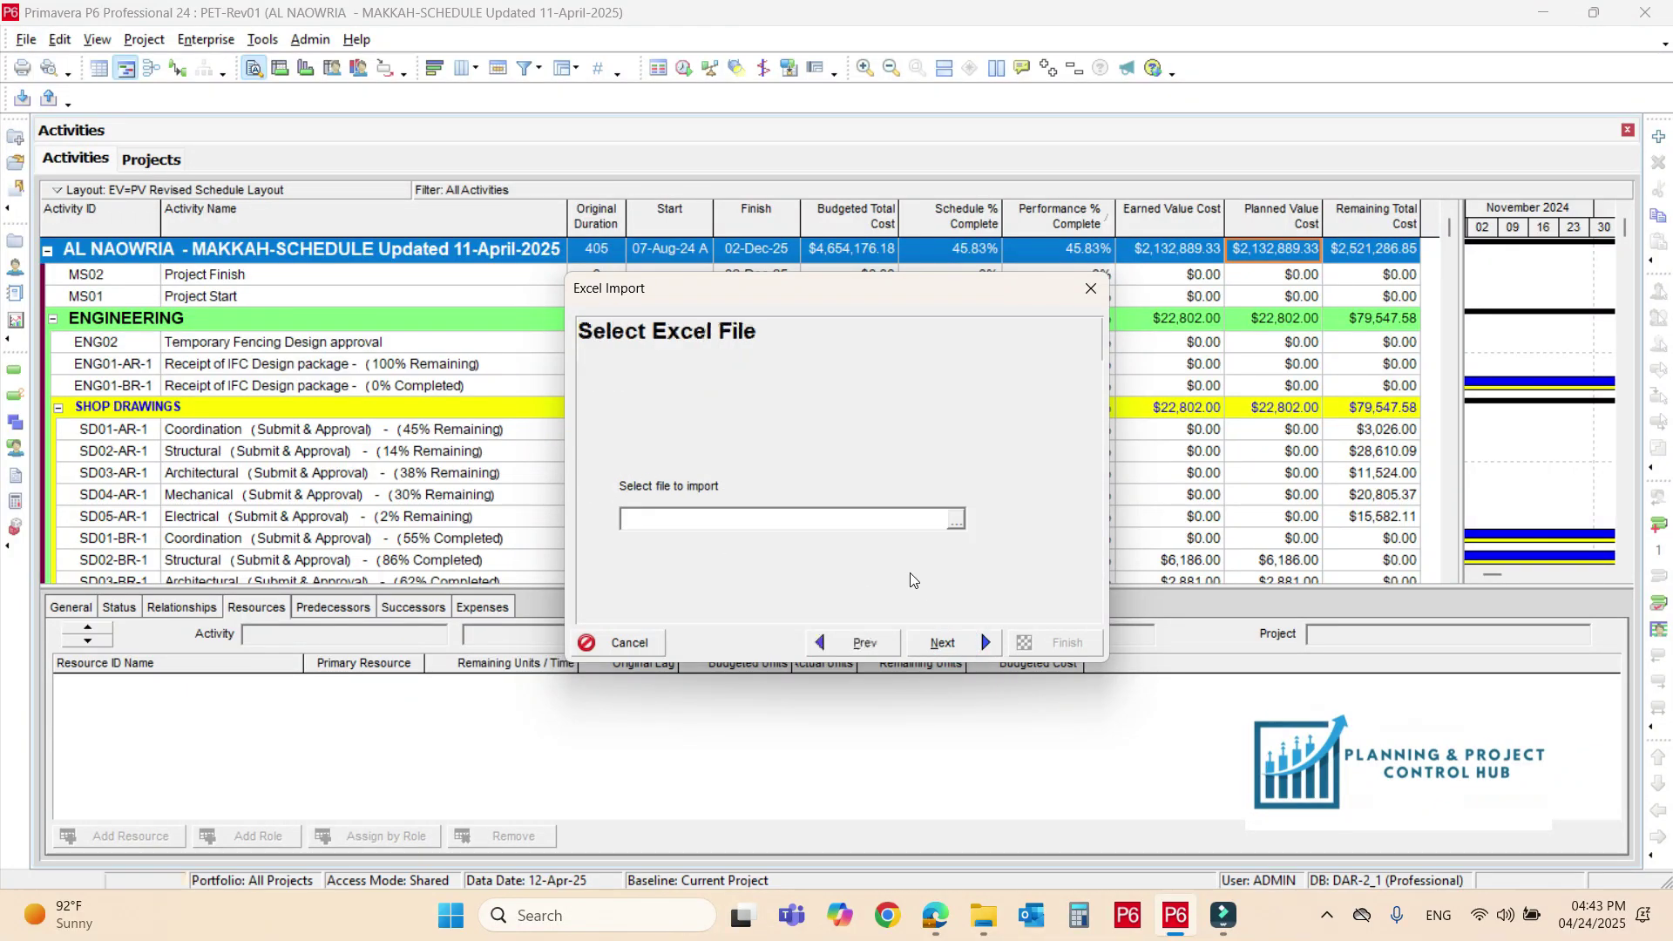
pyautogui.click(955, 520)
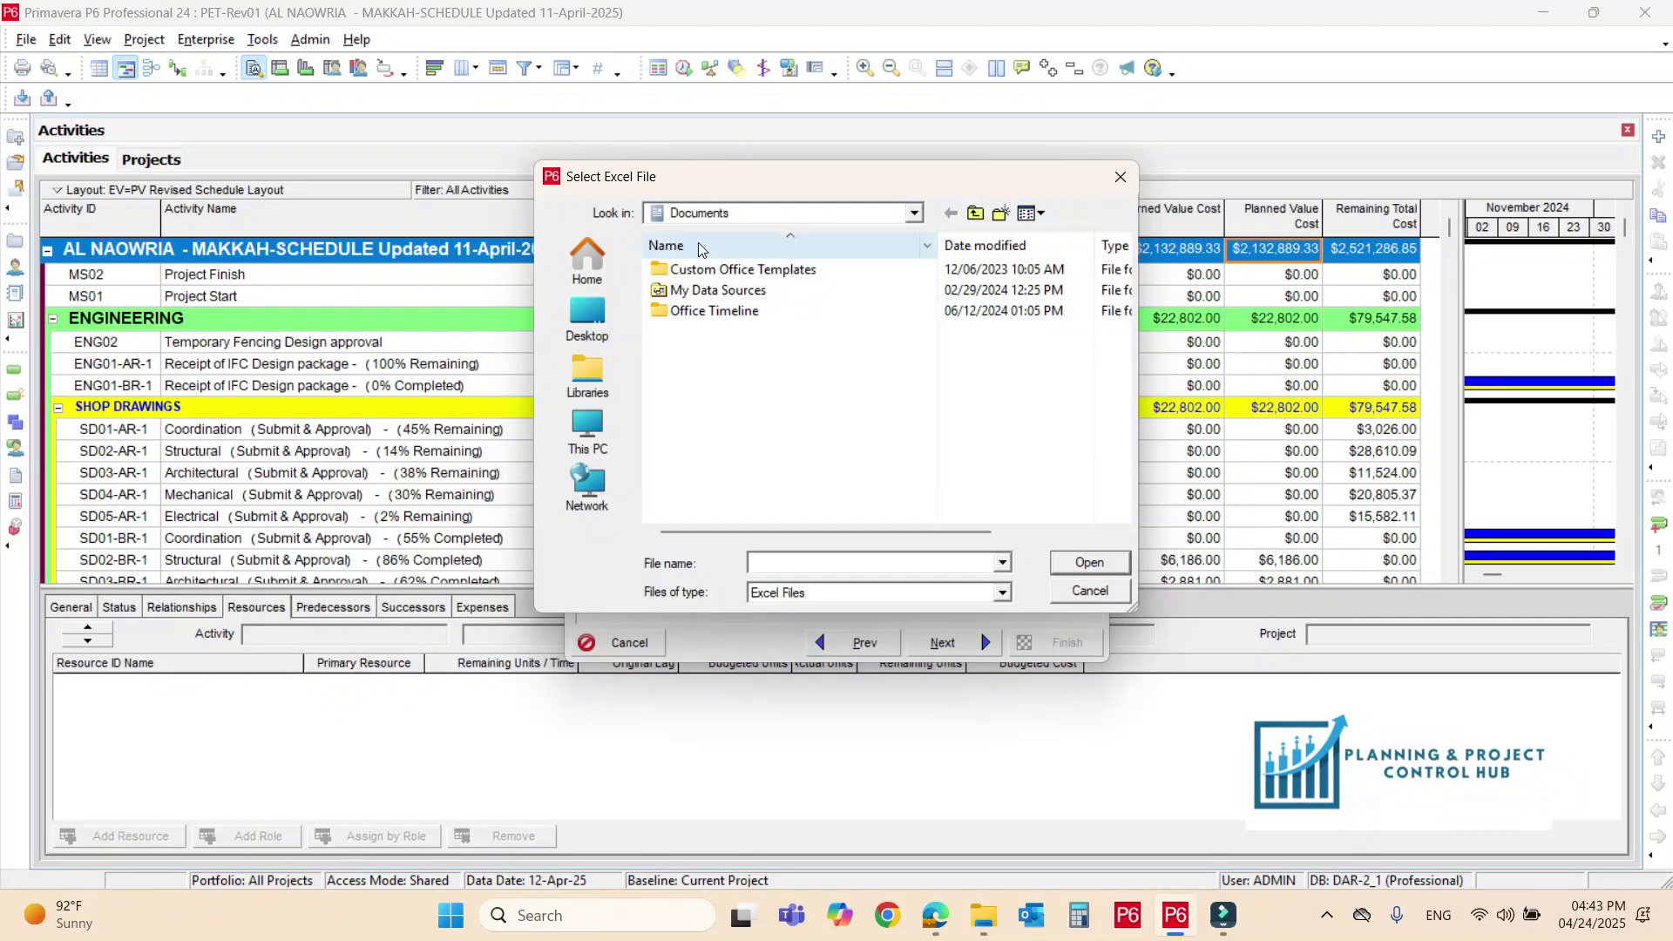
pyautogui.click(723, 214)
pyautogui.click(741, 461)
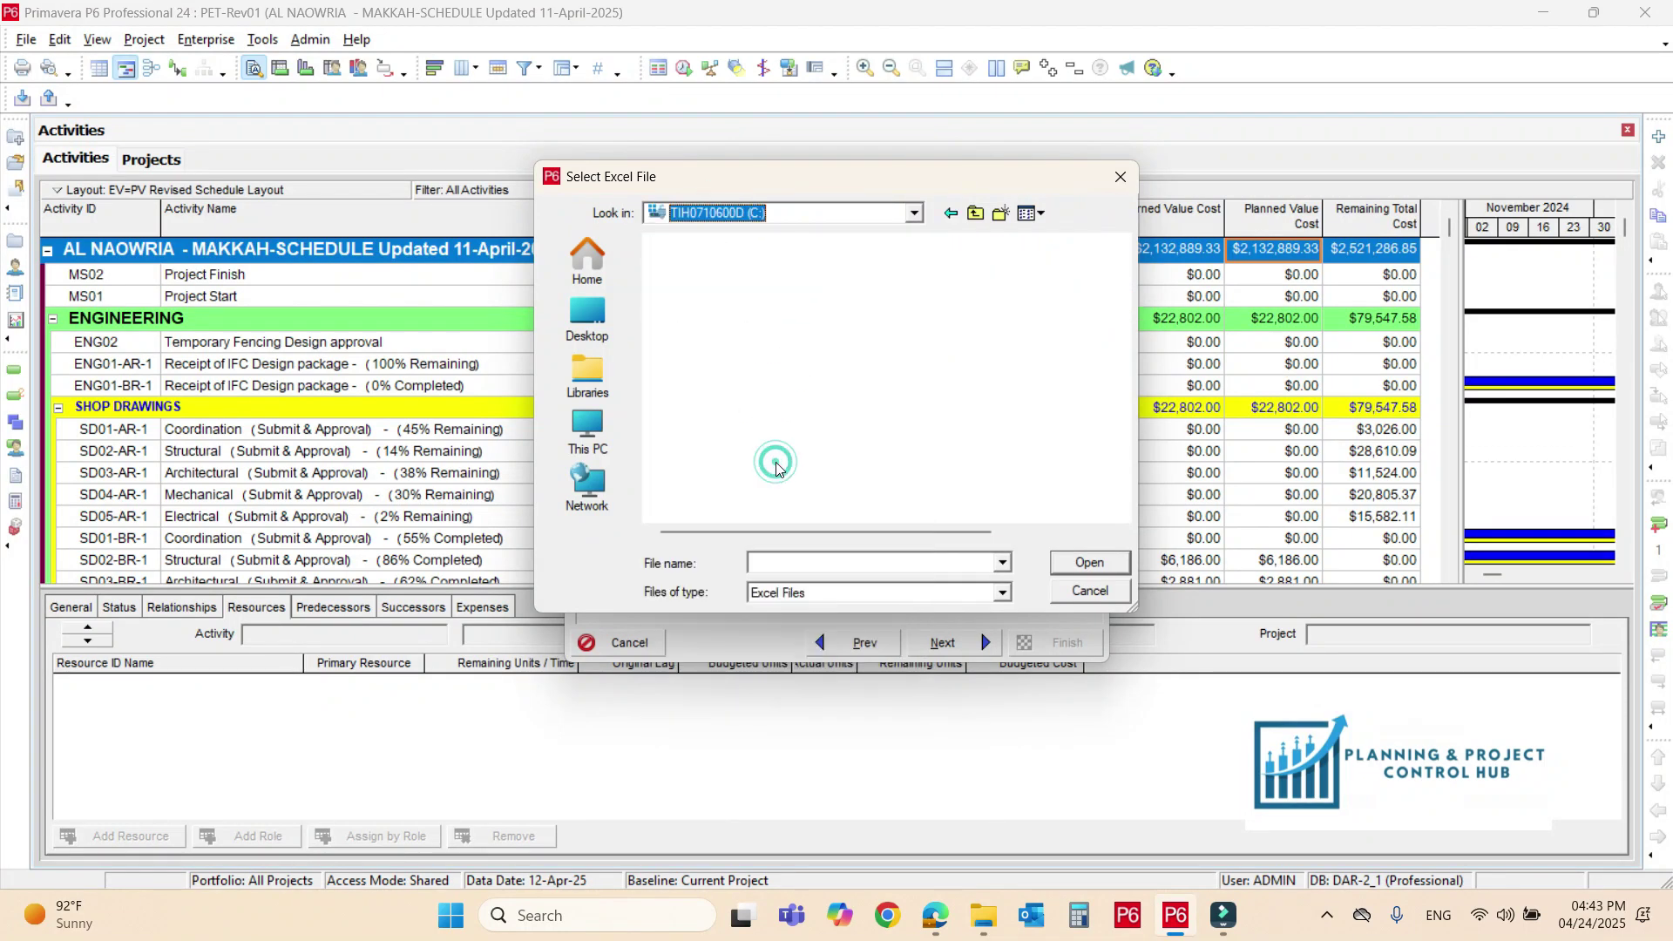
pyautogui.doubleClick(789, 290)
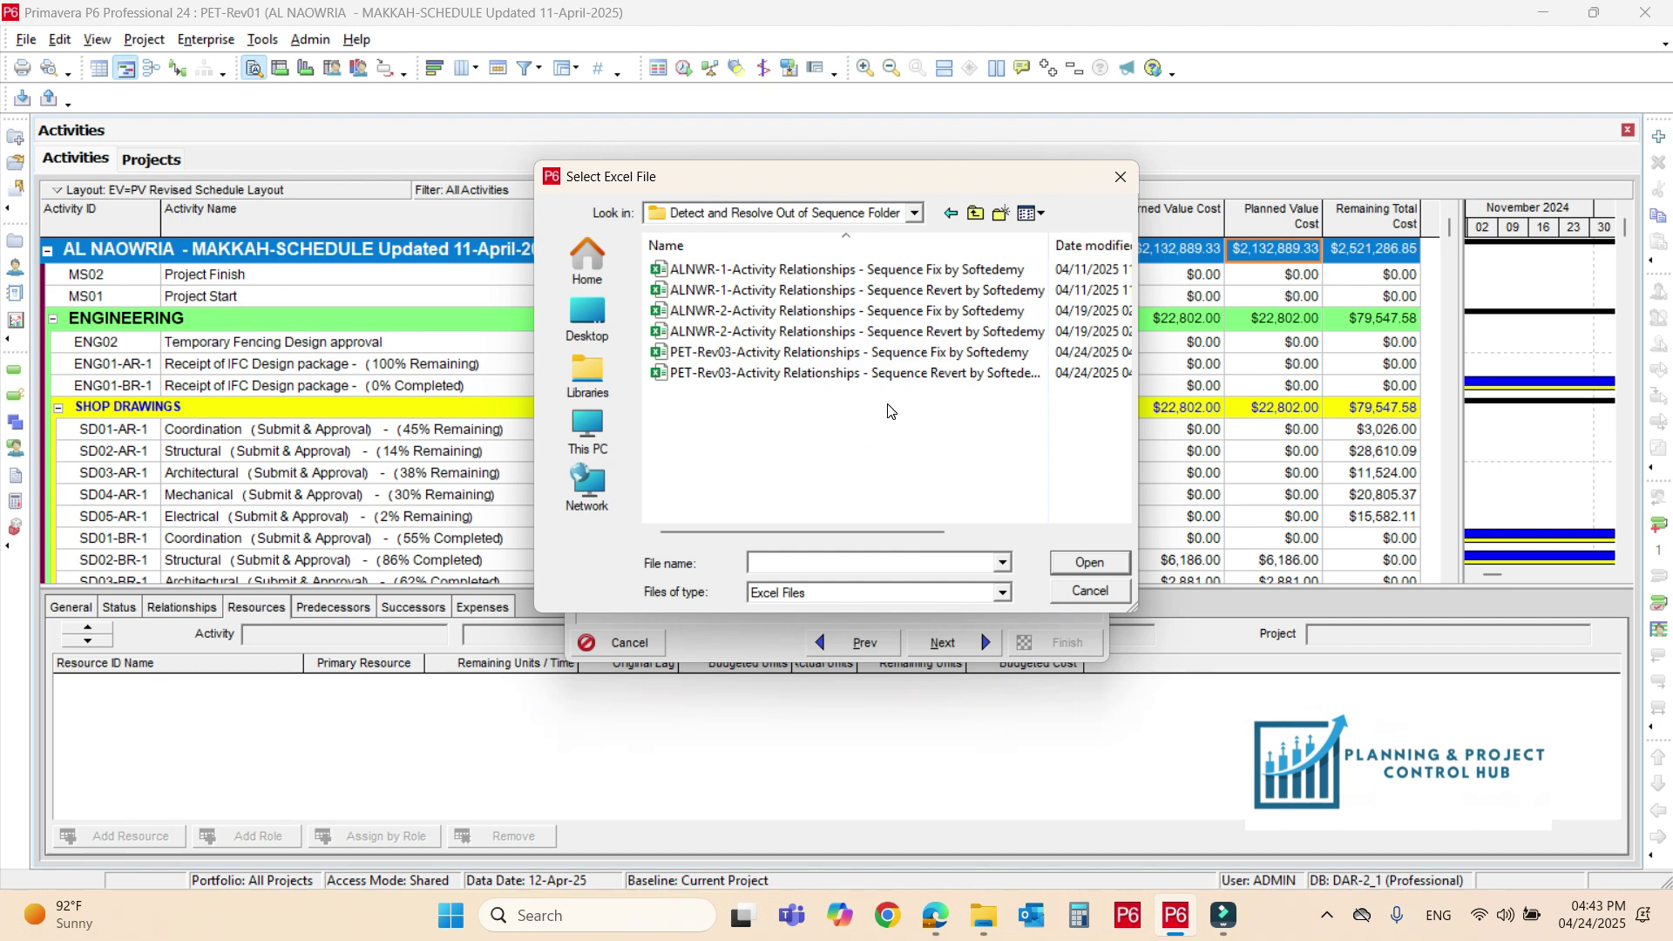
pyautogui.click(782, 354)
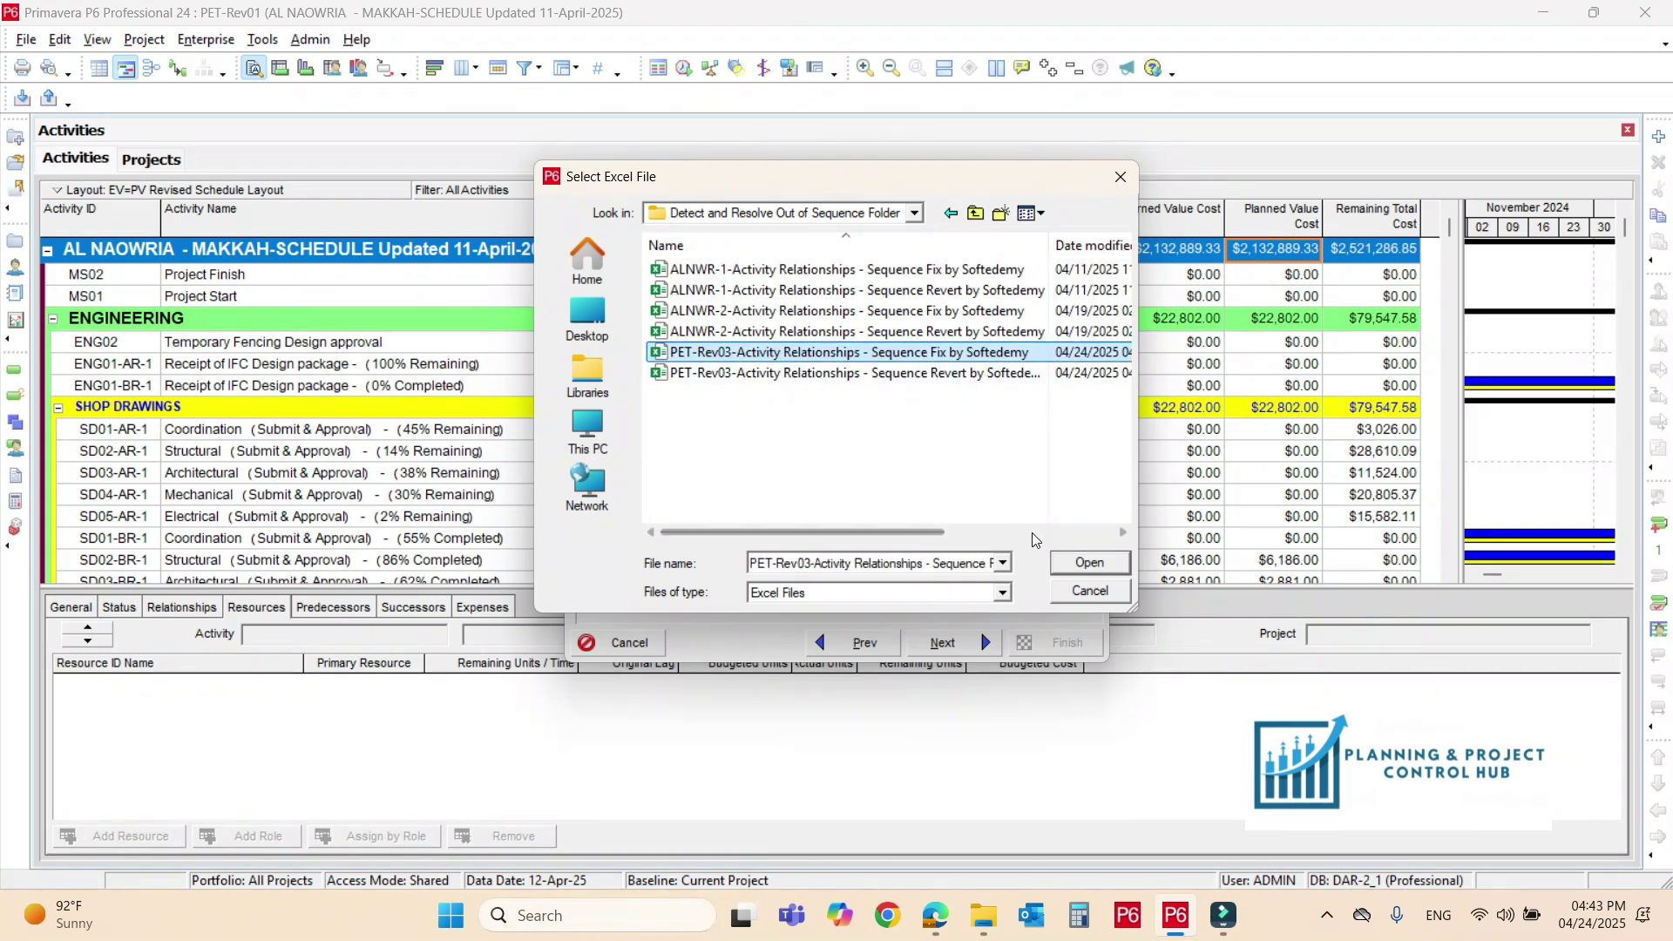
pyautogui.click(1089, 563)
# Set PET-Rev01 as the project to import into.
pyautogui.click(940, 644)
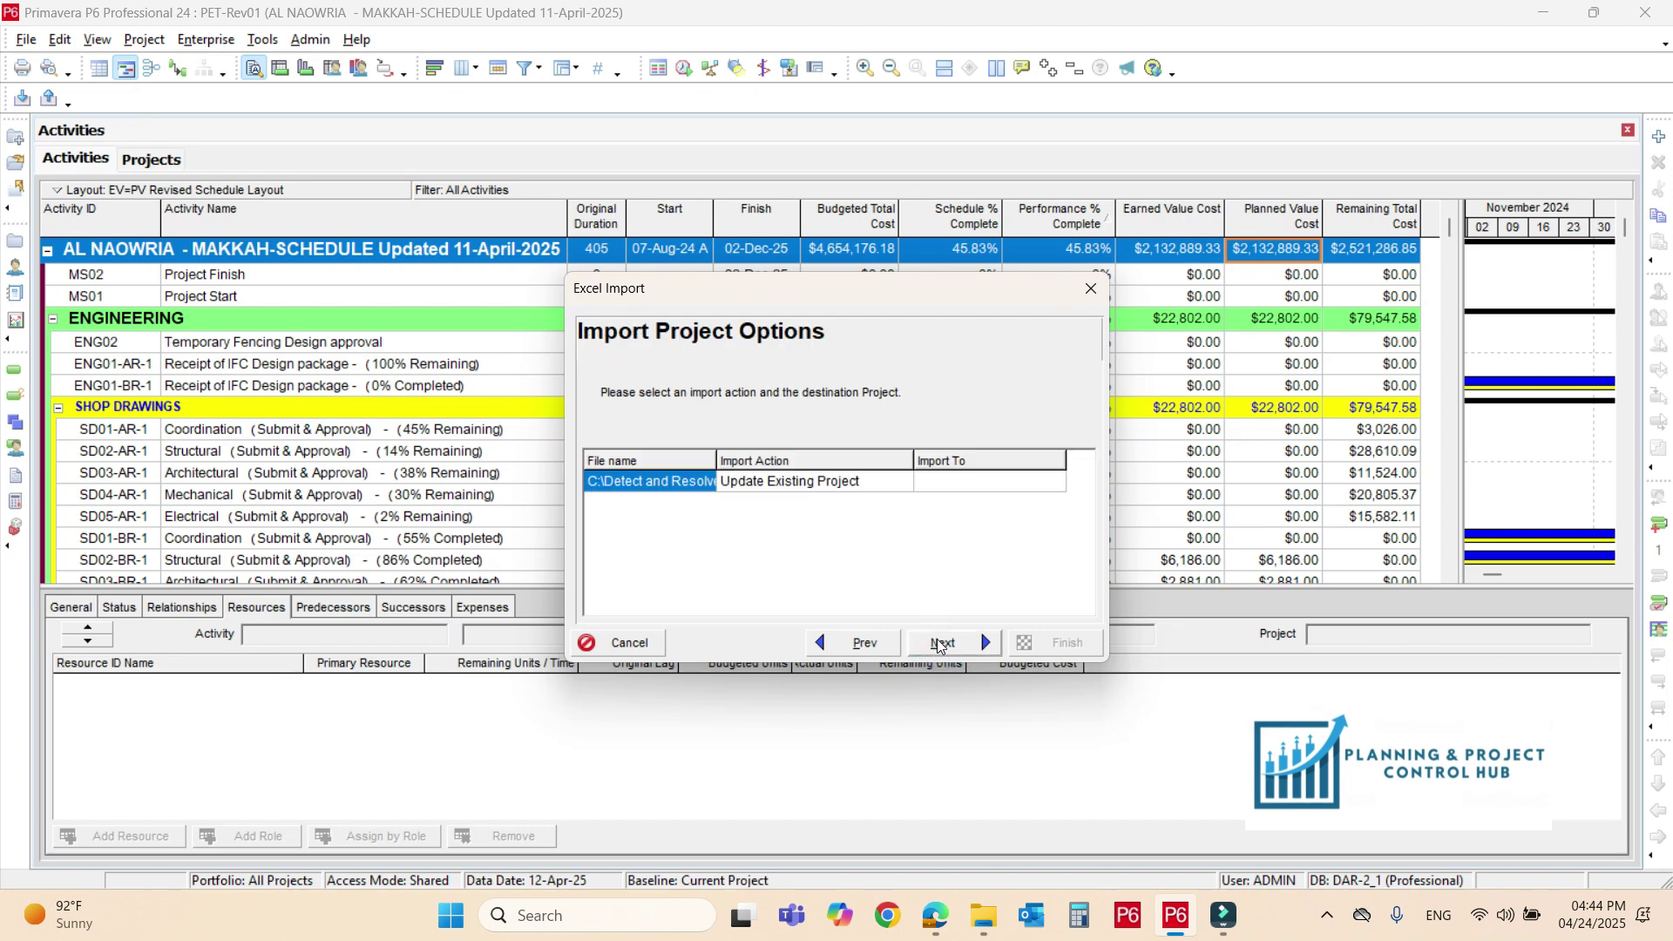
pyautogui.click(942, 484)
pyautogui.click(1004, 480)
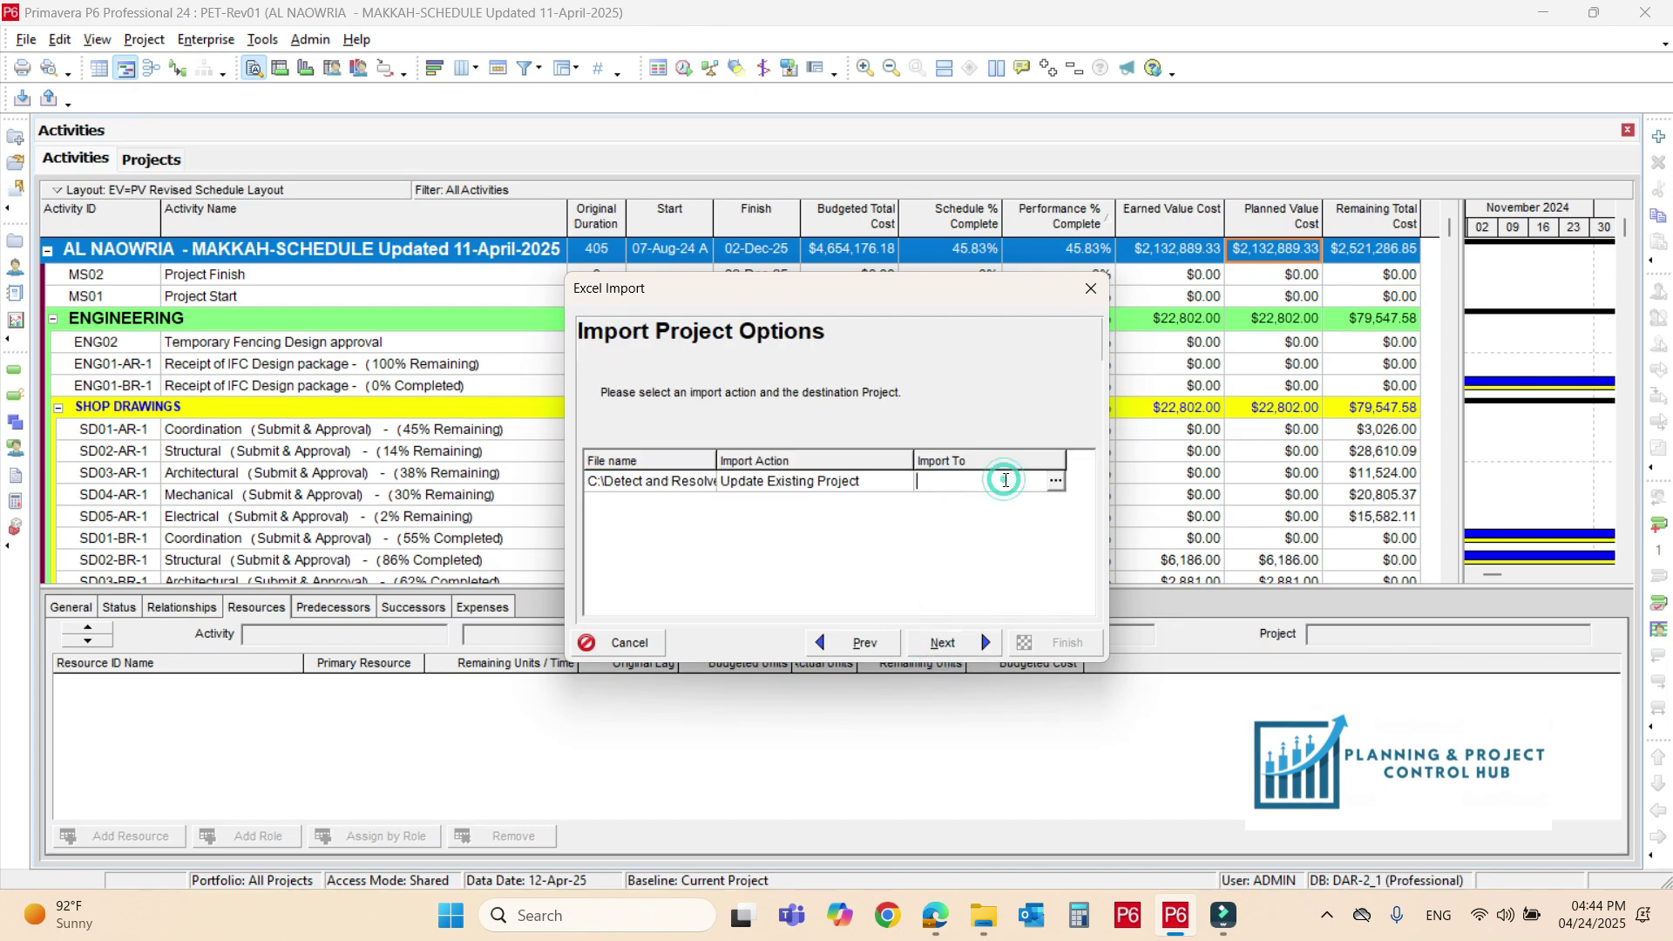
pyautogui.click(1055, 481)
pyautogui.doubleClick(342, 206)
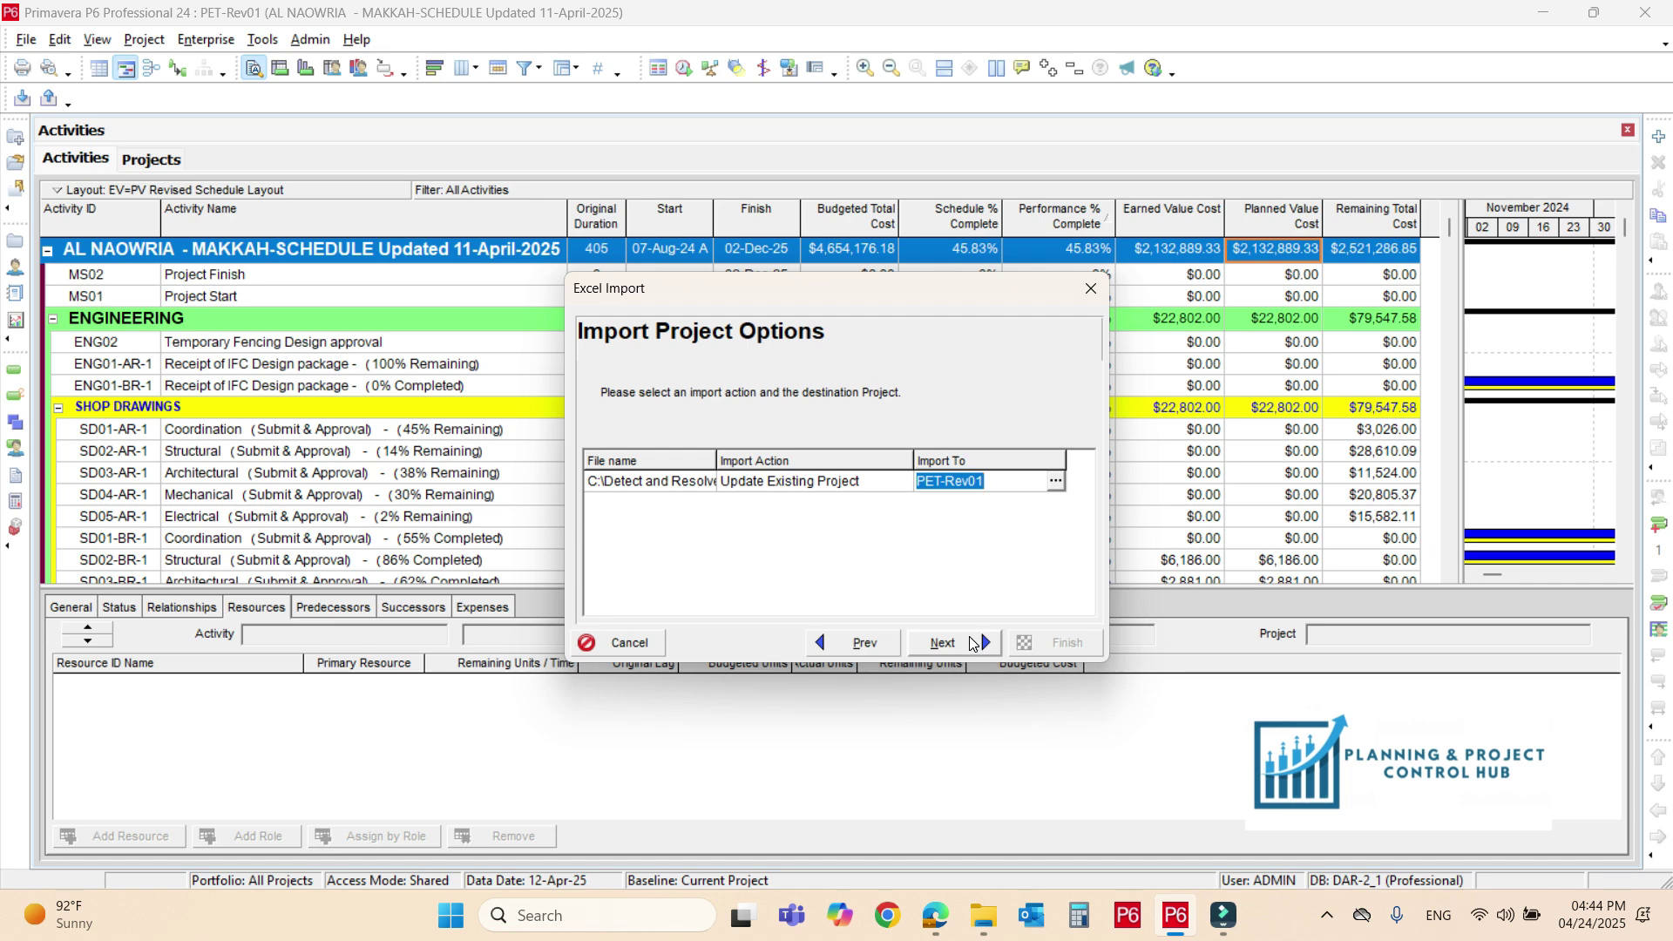
# Import the Activity Relationships data and confirm the successful import.
pyautogui.click(974, 643)
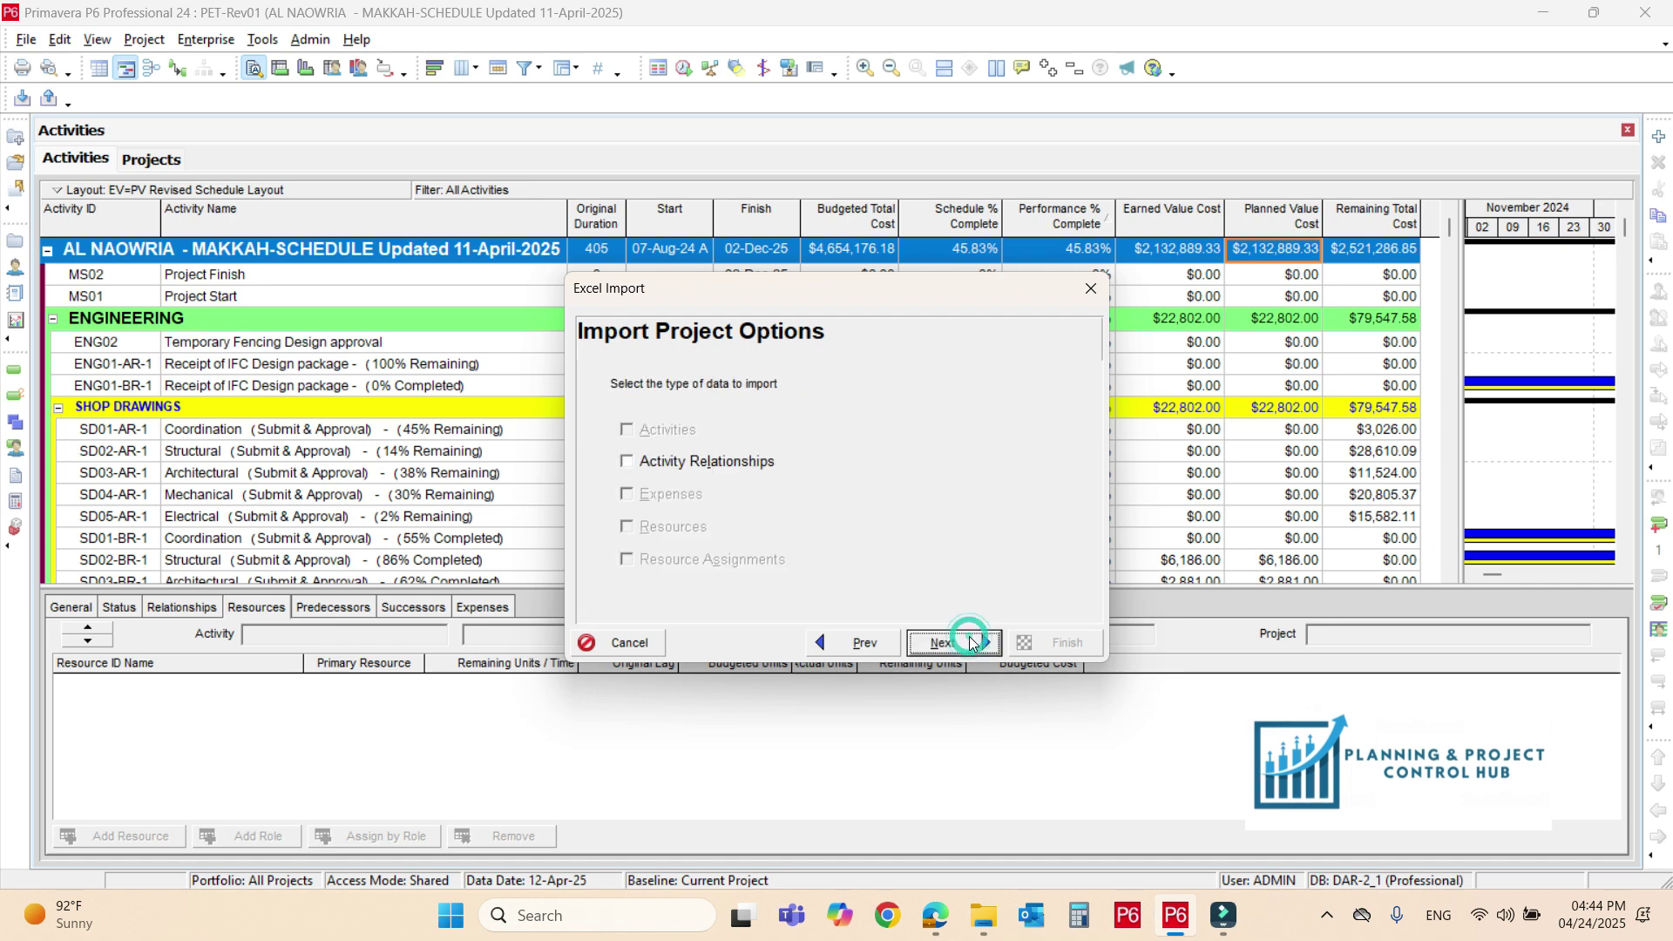
pyautogui.click(645, 462)
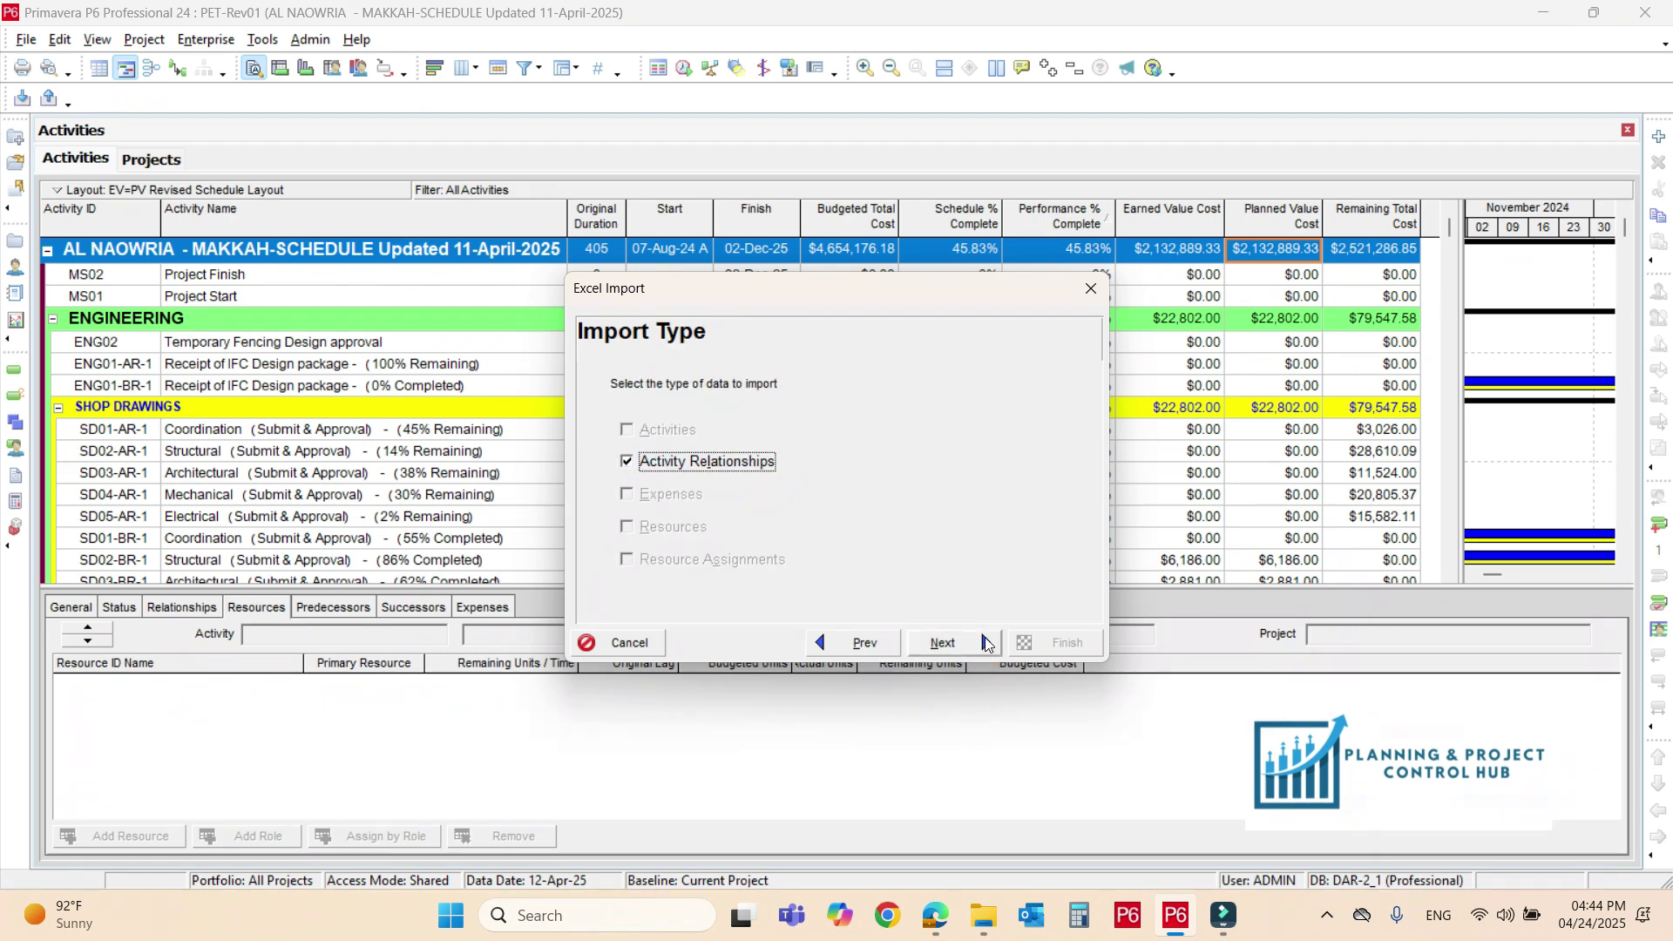
pyautogui.click(985, 643)
pyautogui.click(1050, 643)
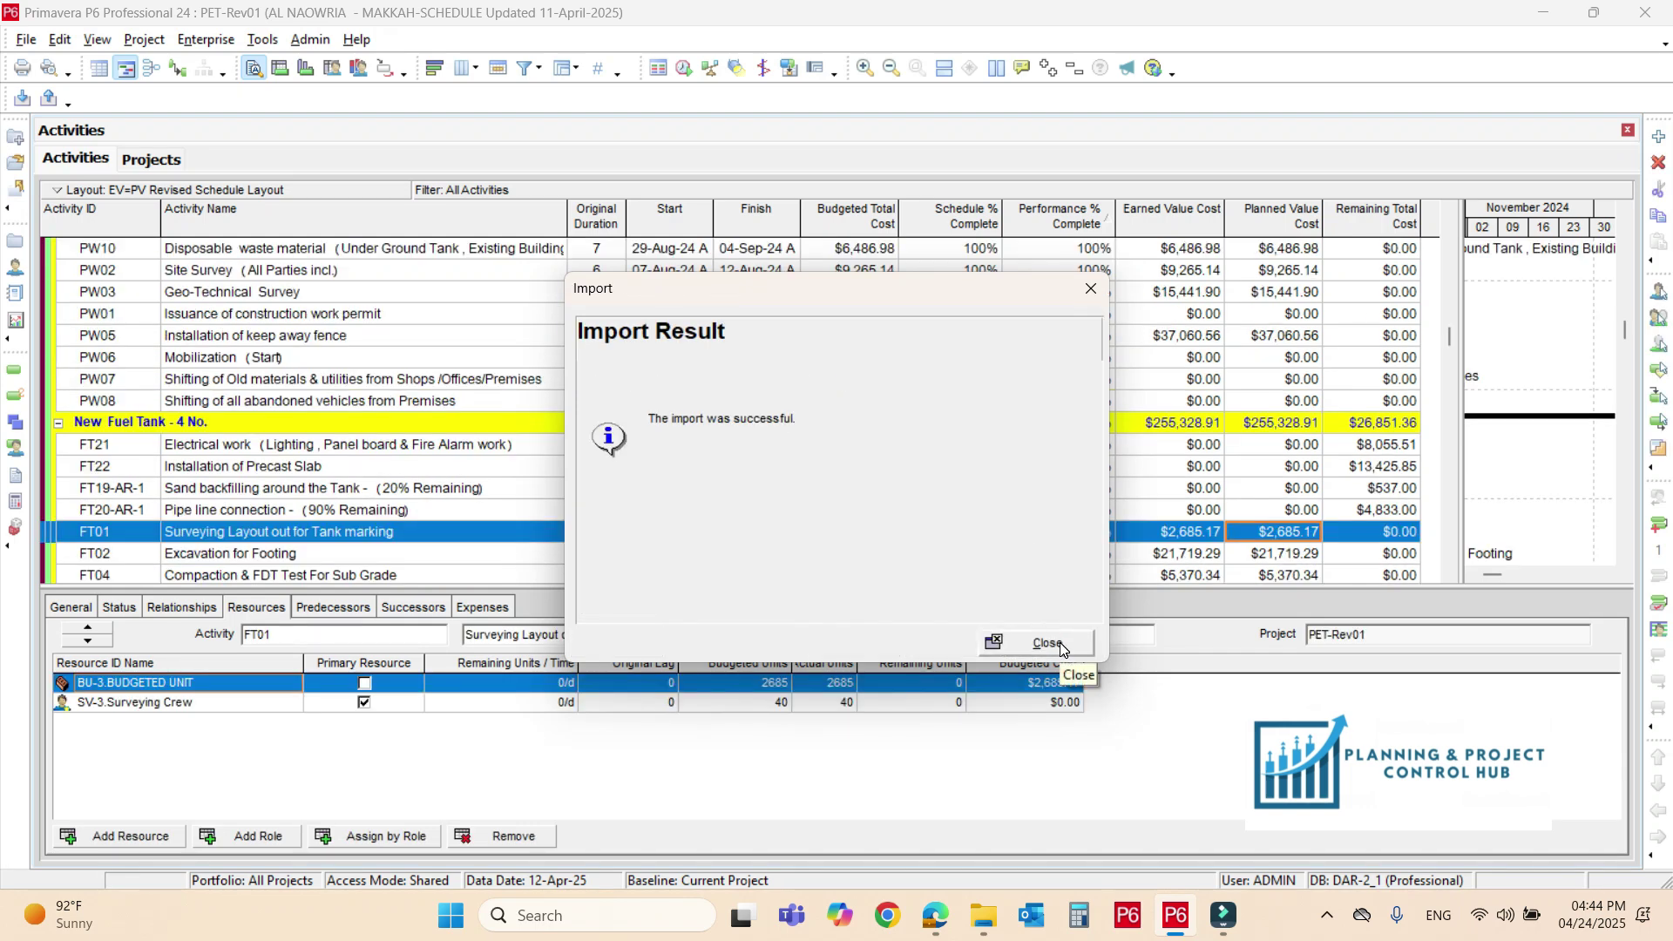
pyautogui.click(1062, 644)
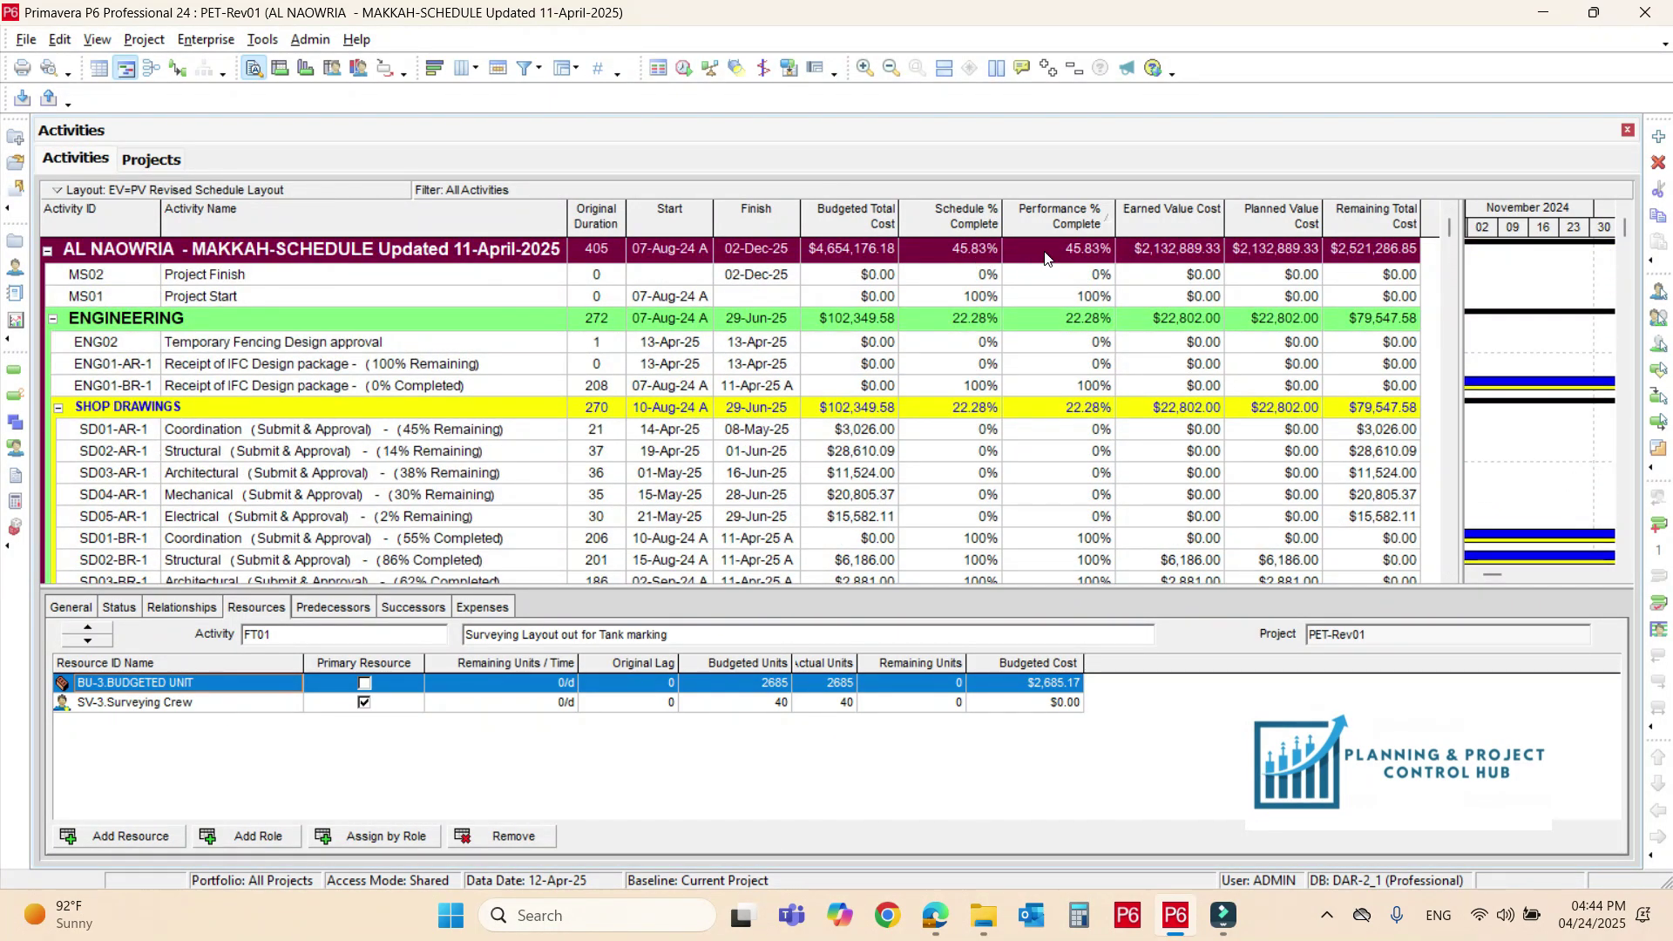
# Reschedule PET-Rev01 with the new relationships and open the scheduling log.
pyautogui.click(684, 68)
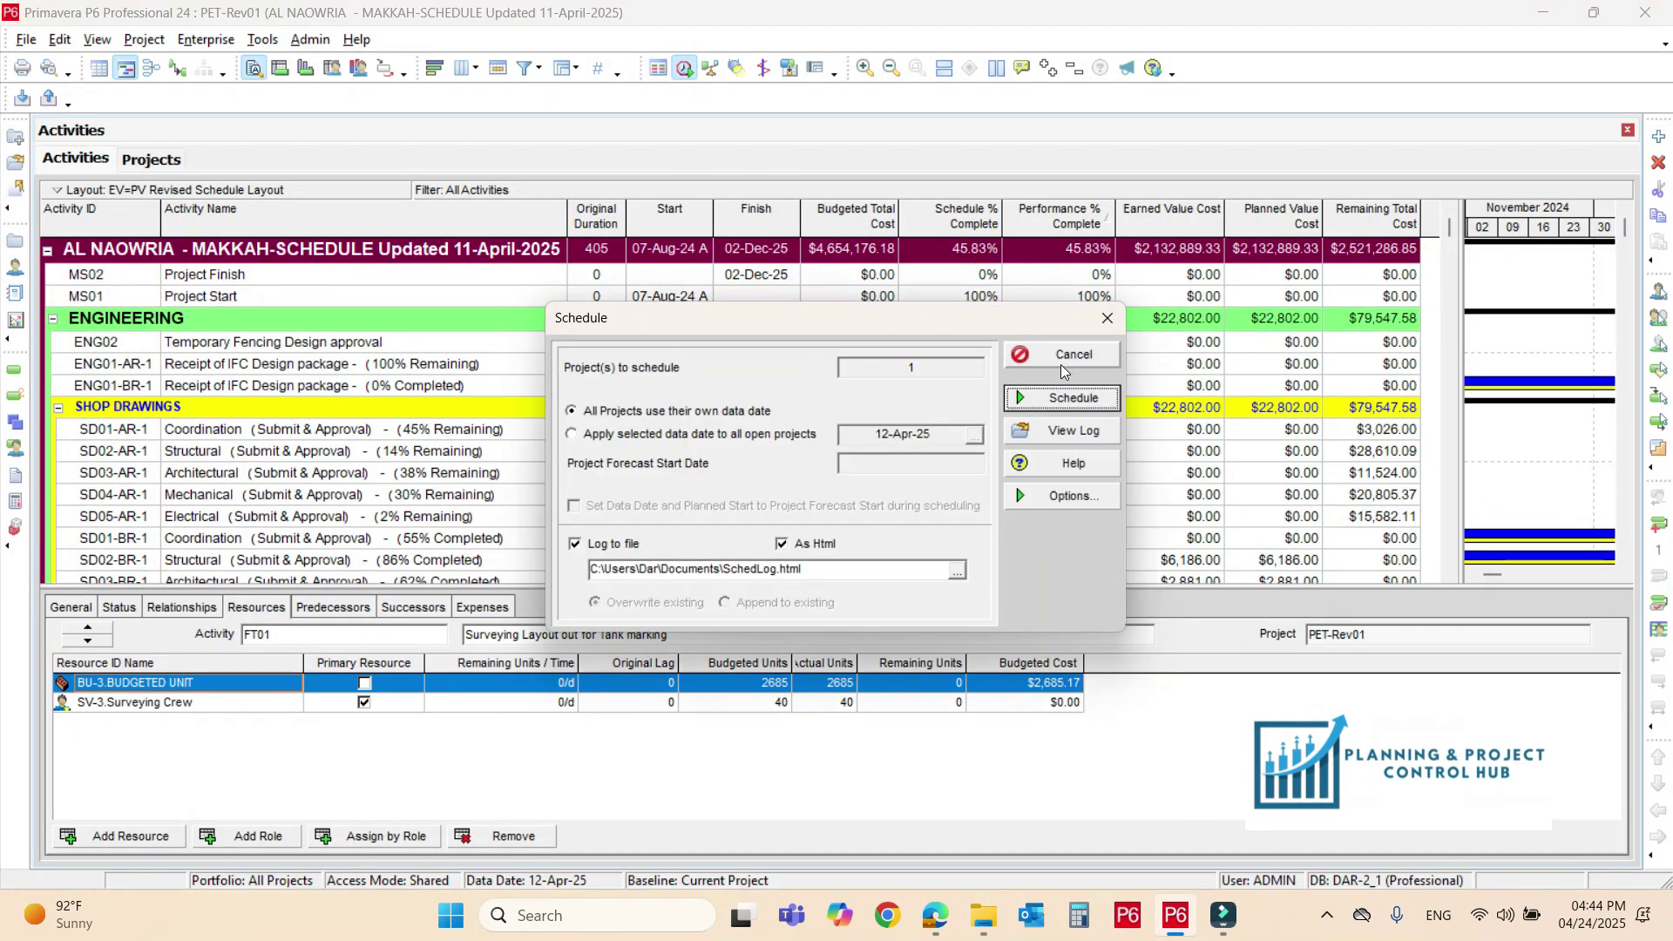
pyautogui.click(1071, 400)
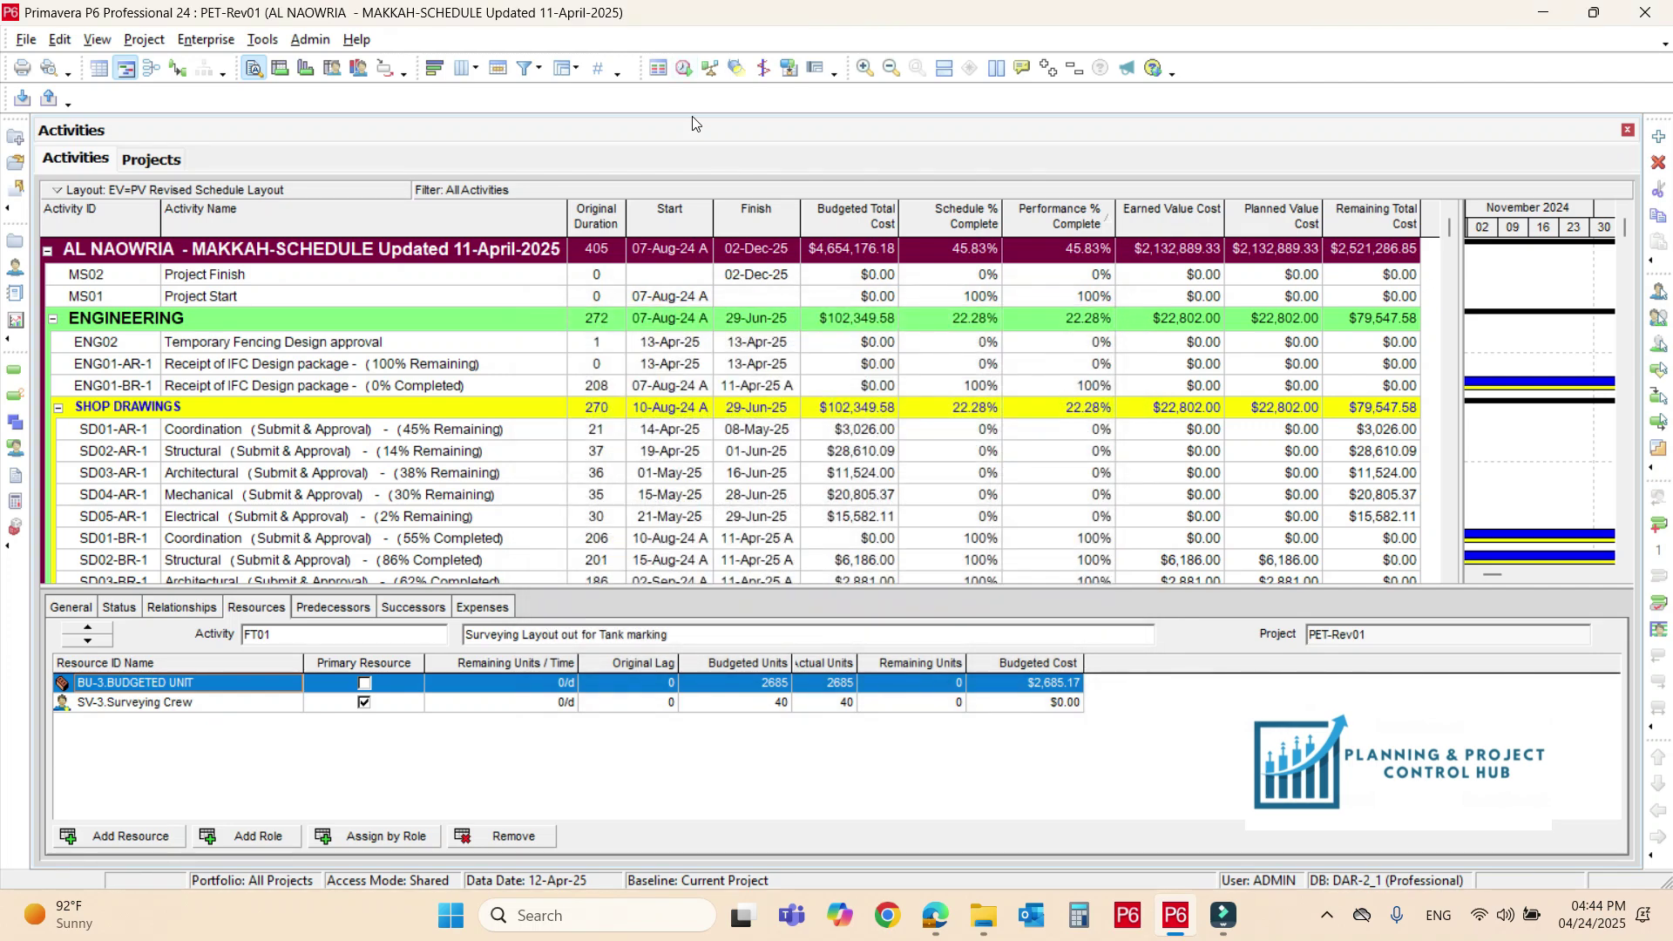
pyautogui.click(684, 68)
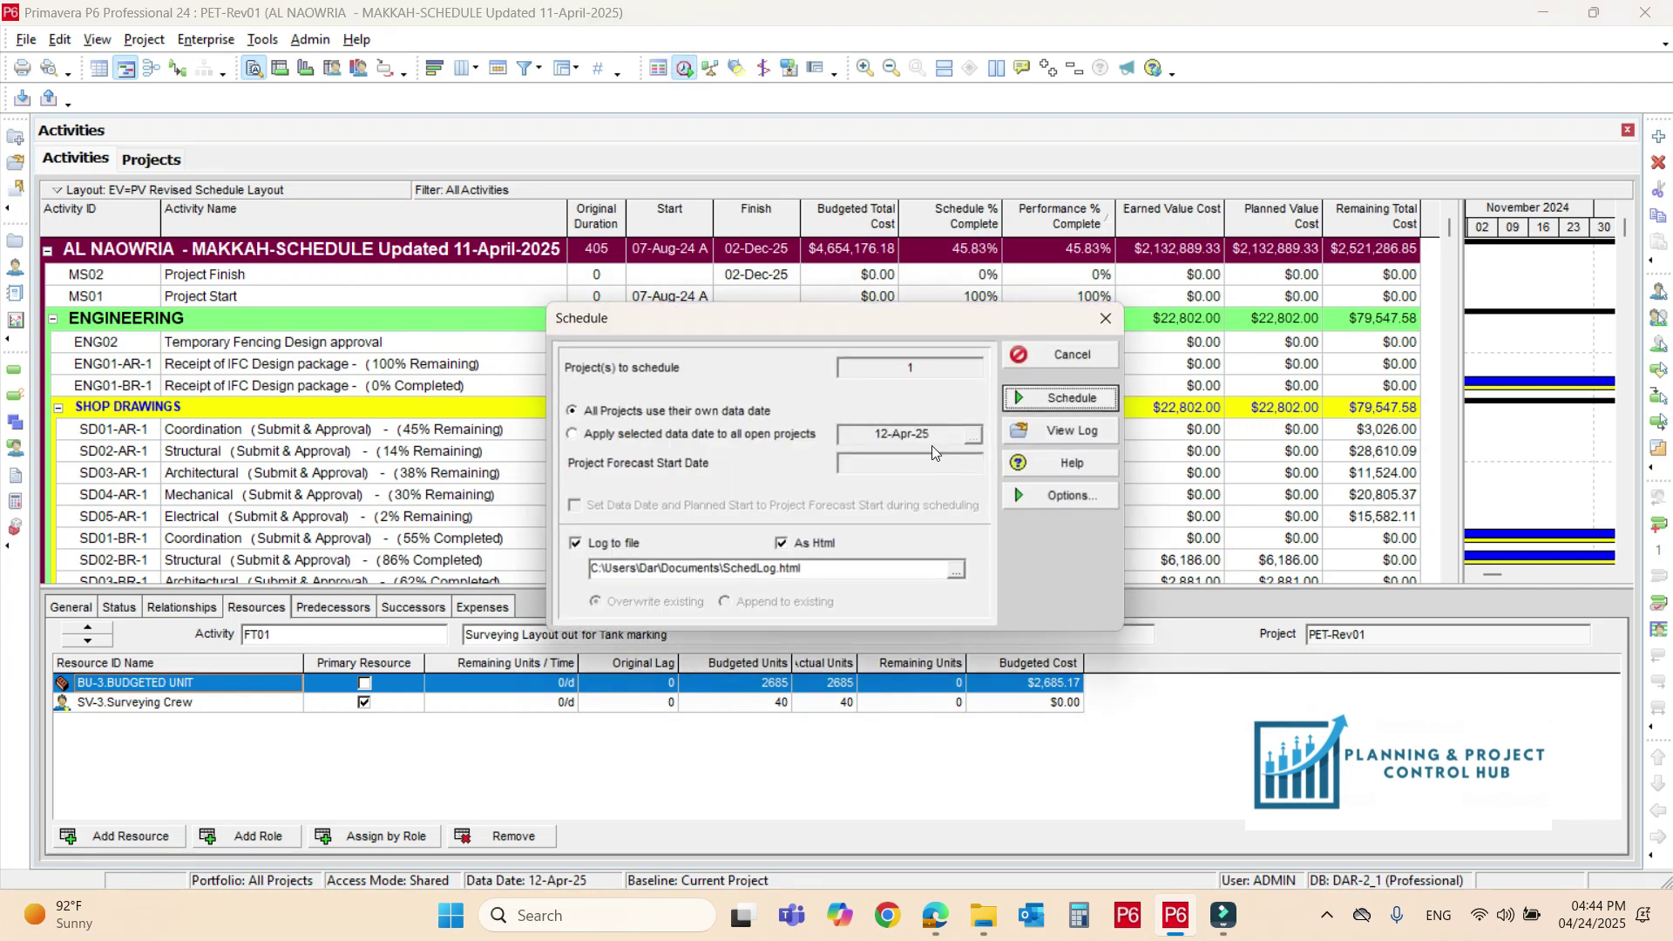
pyautogui.click(1086, 431)
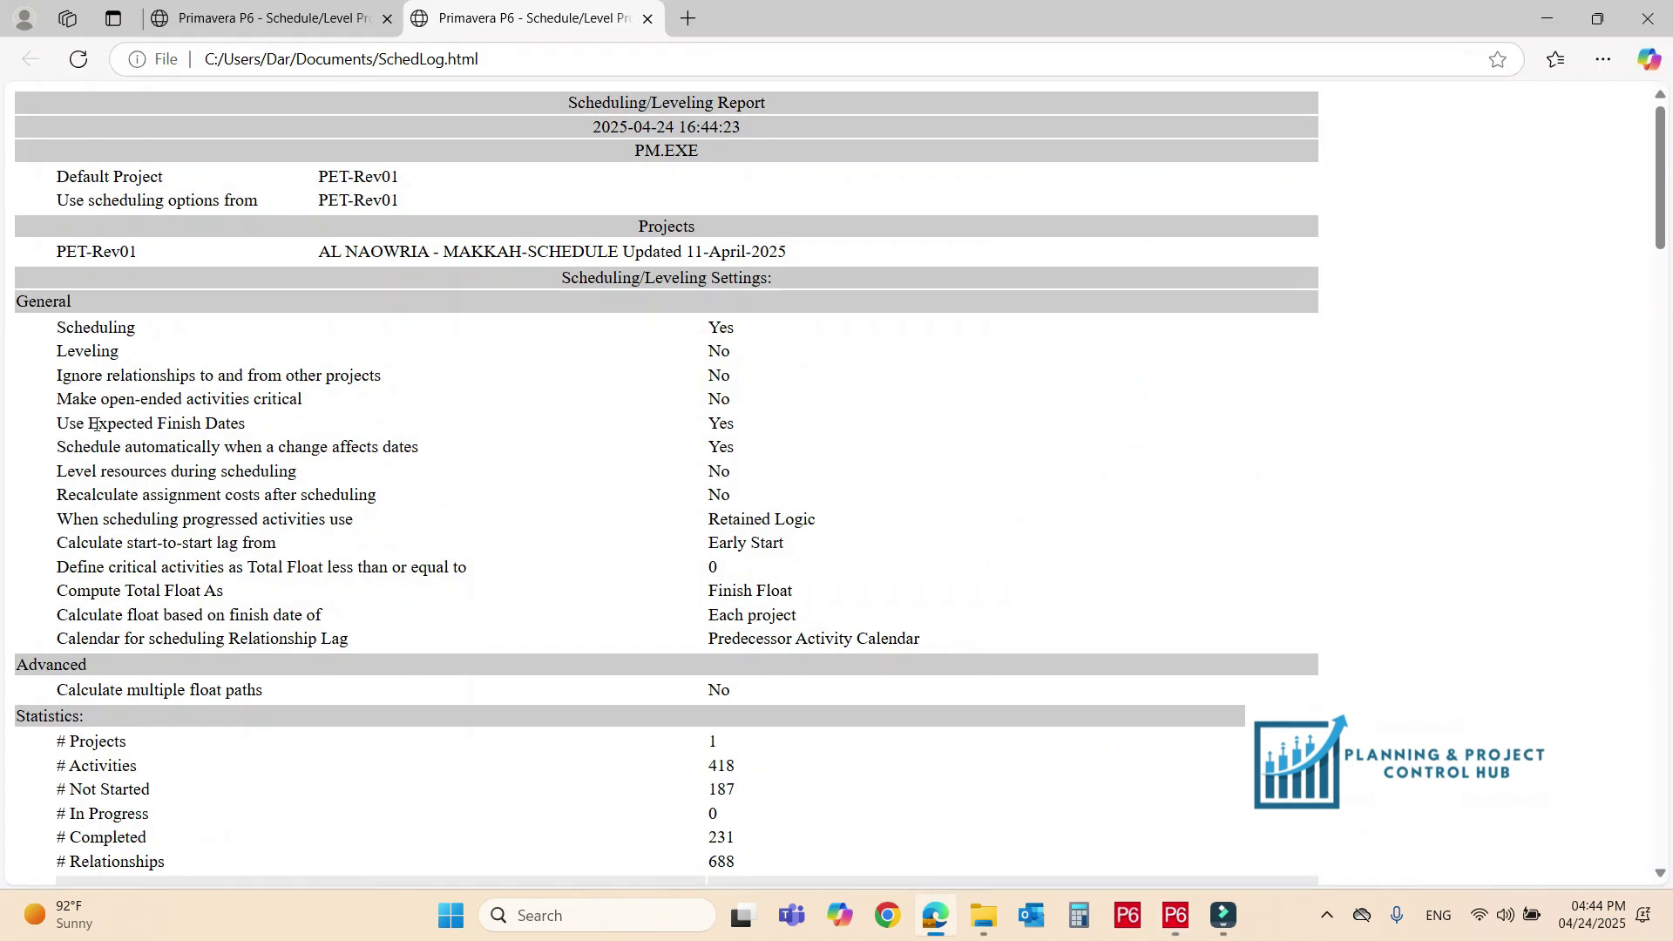
# Collapse the predecessor and successor lists and highlight the 0 out-of-sequence activities line.
pyautogui.scroll(-6, 96, 425)
pyautogui.click(36, 492)
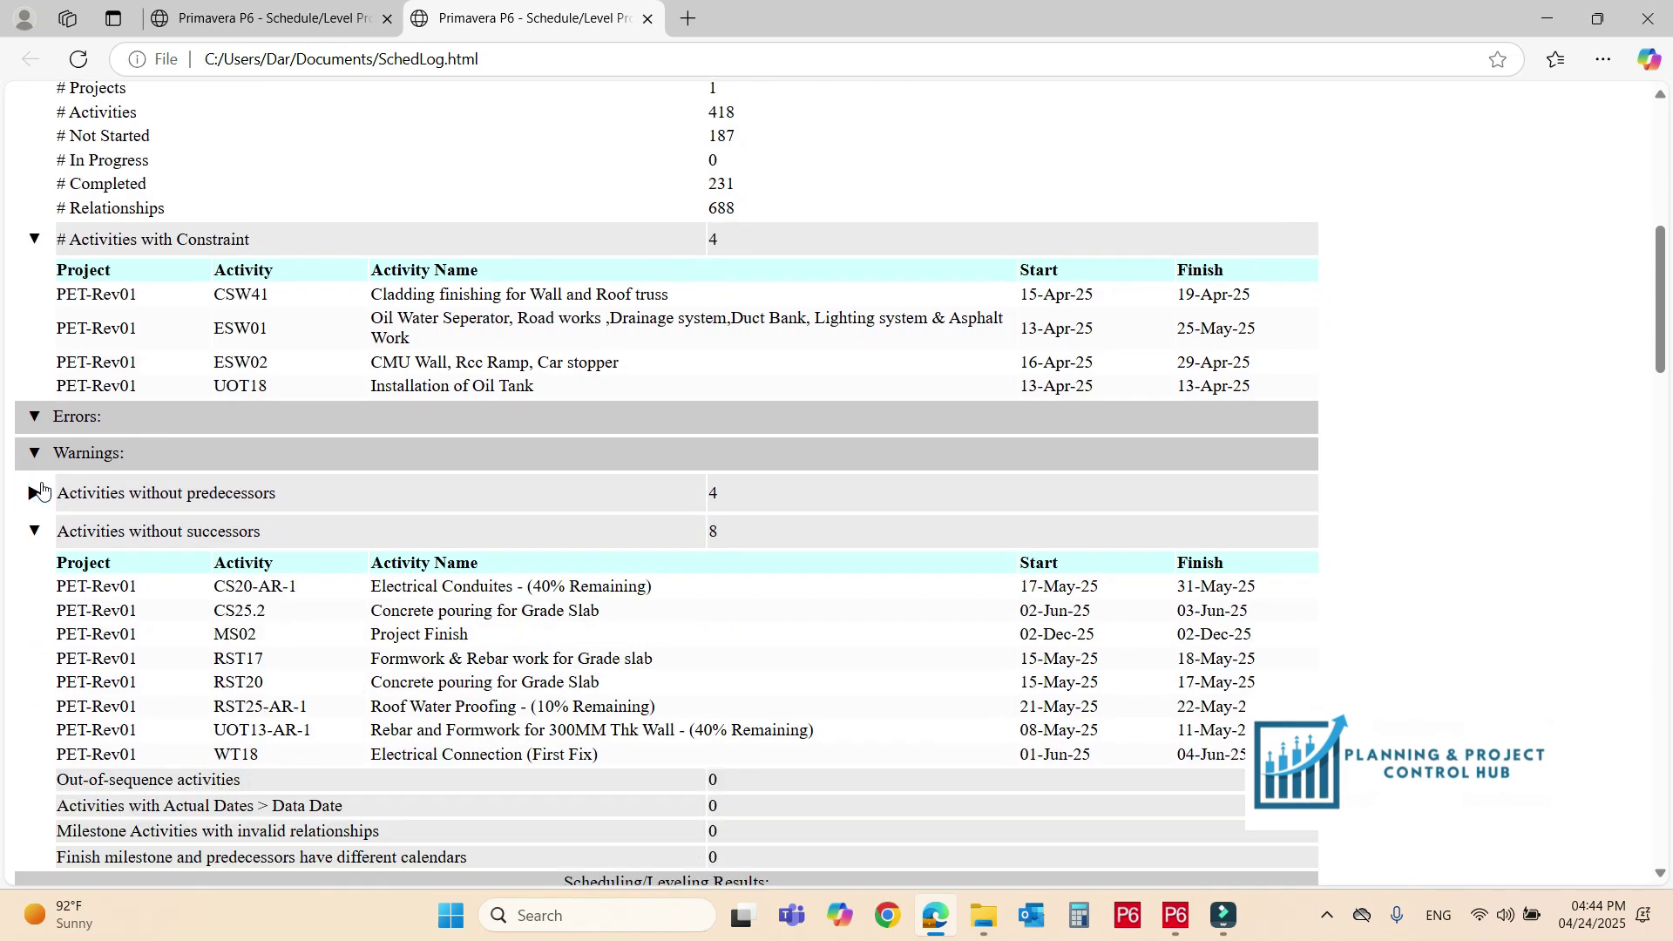
pyautogui.click(35, 530)
pyautogui.scroll(-3, 73, 389)
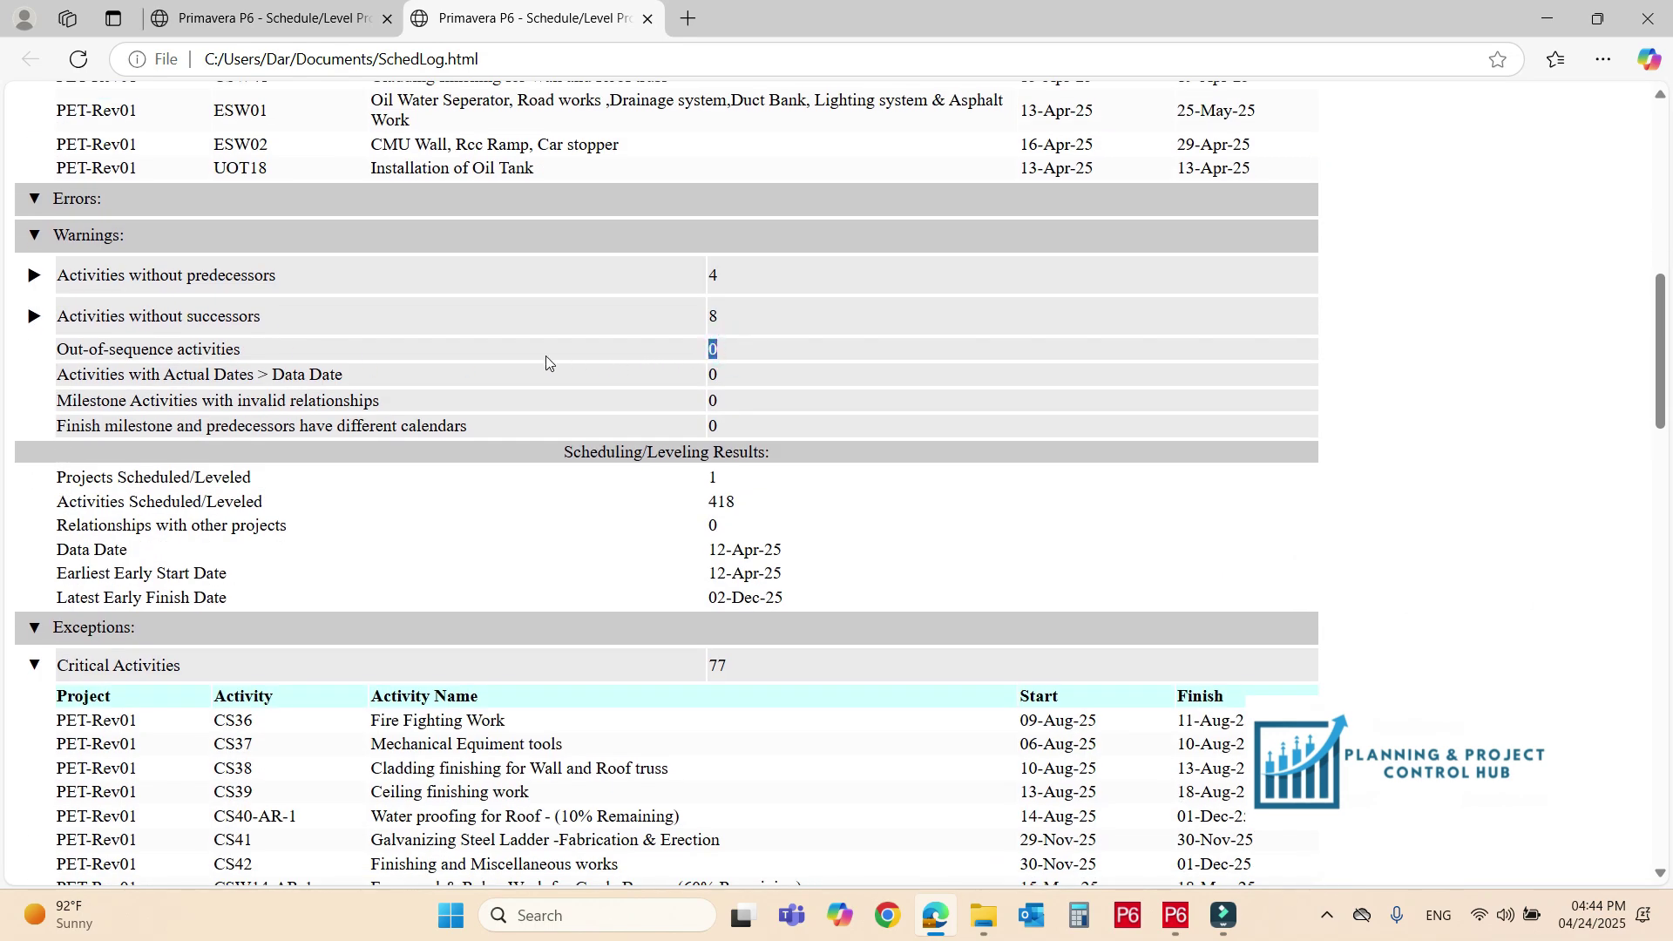
pyautogui.moveTo(545, 355); pyautogui.dragTo(60, 368)
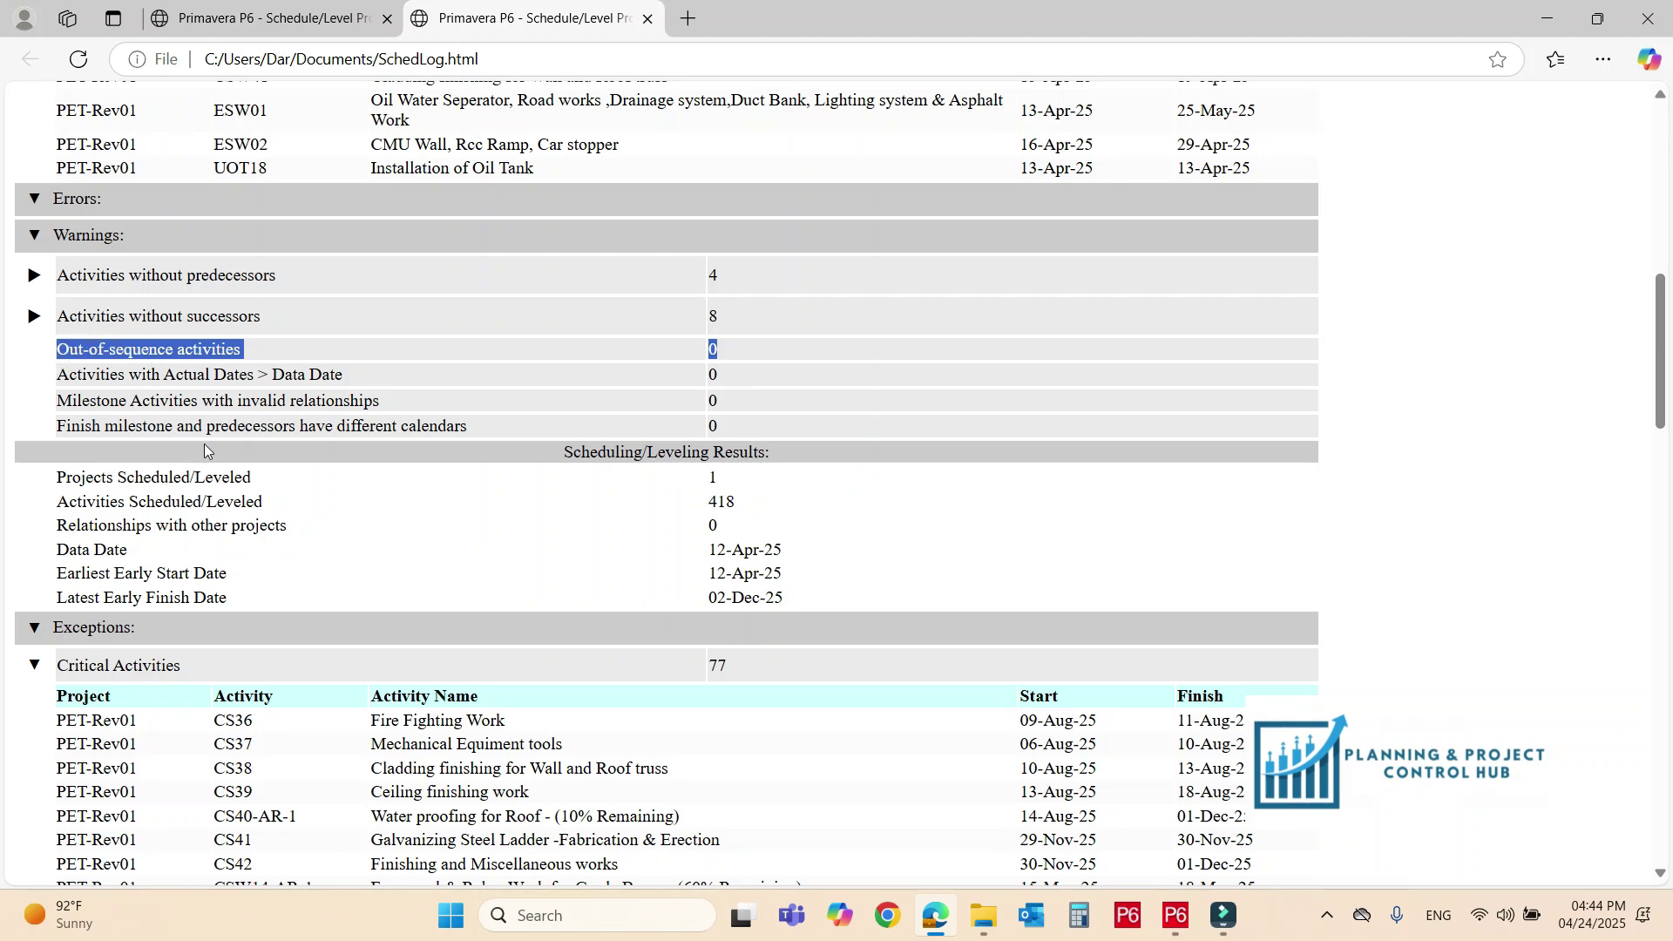
pyautogui.scroll(4, 201, 439)
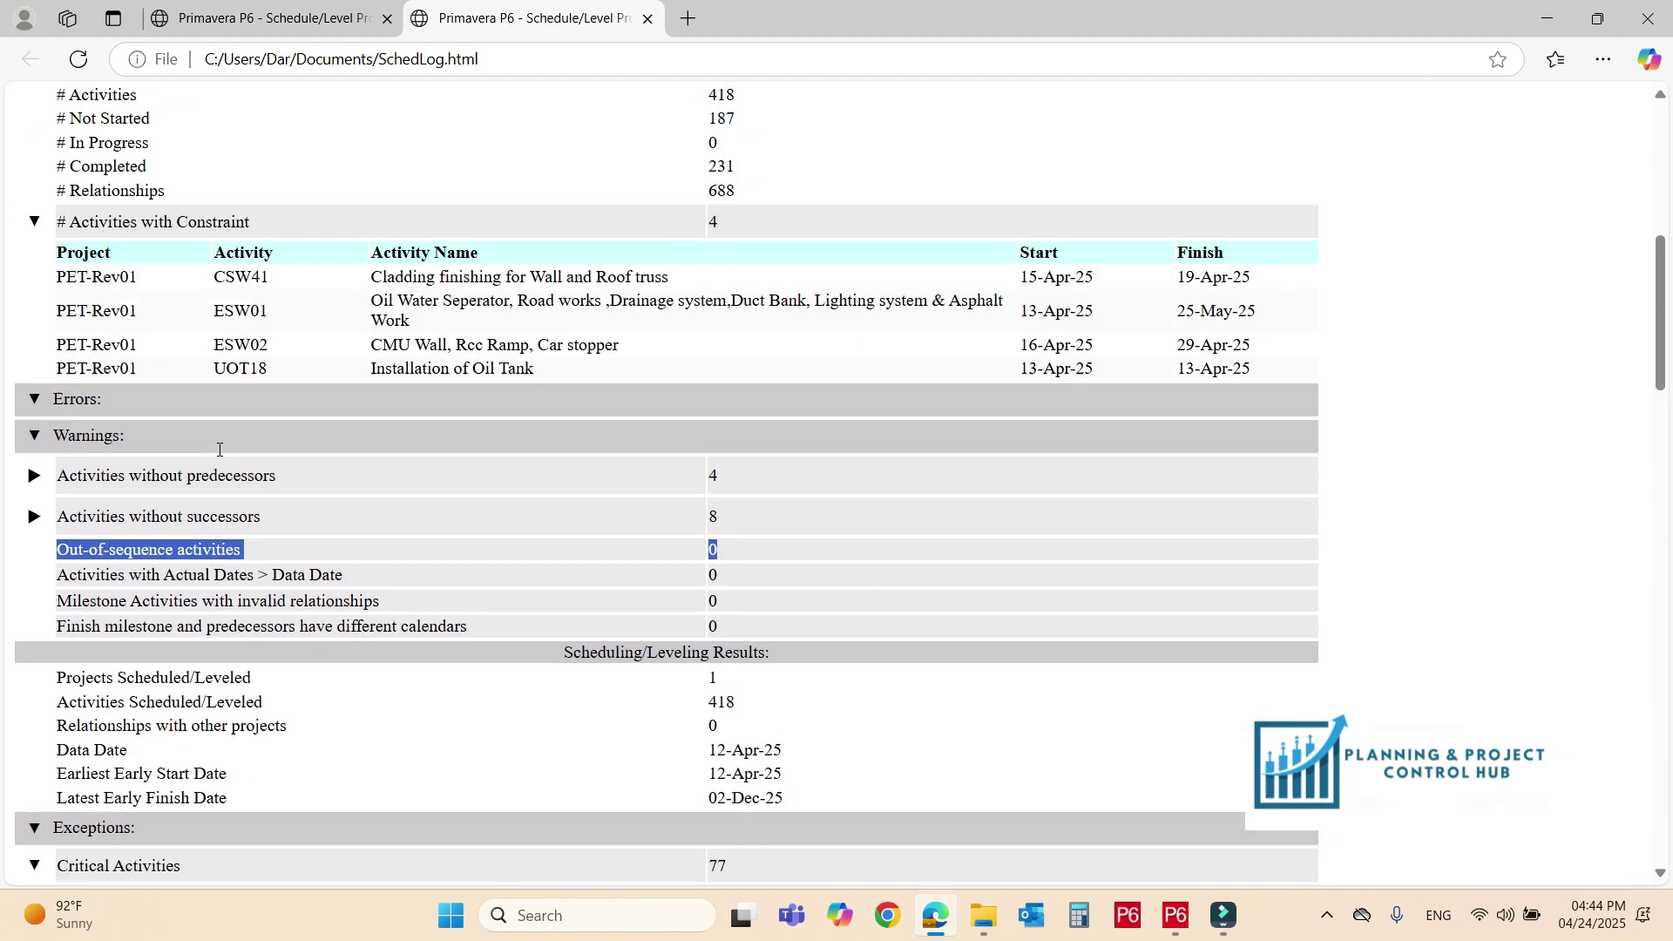
pyautogui.scroll(-4, 218, 449)
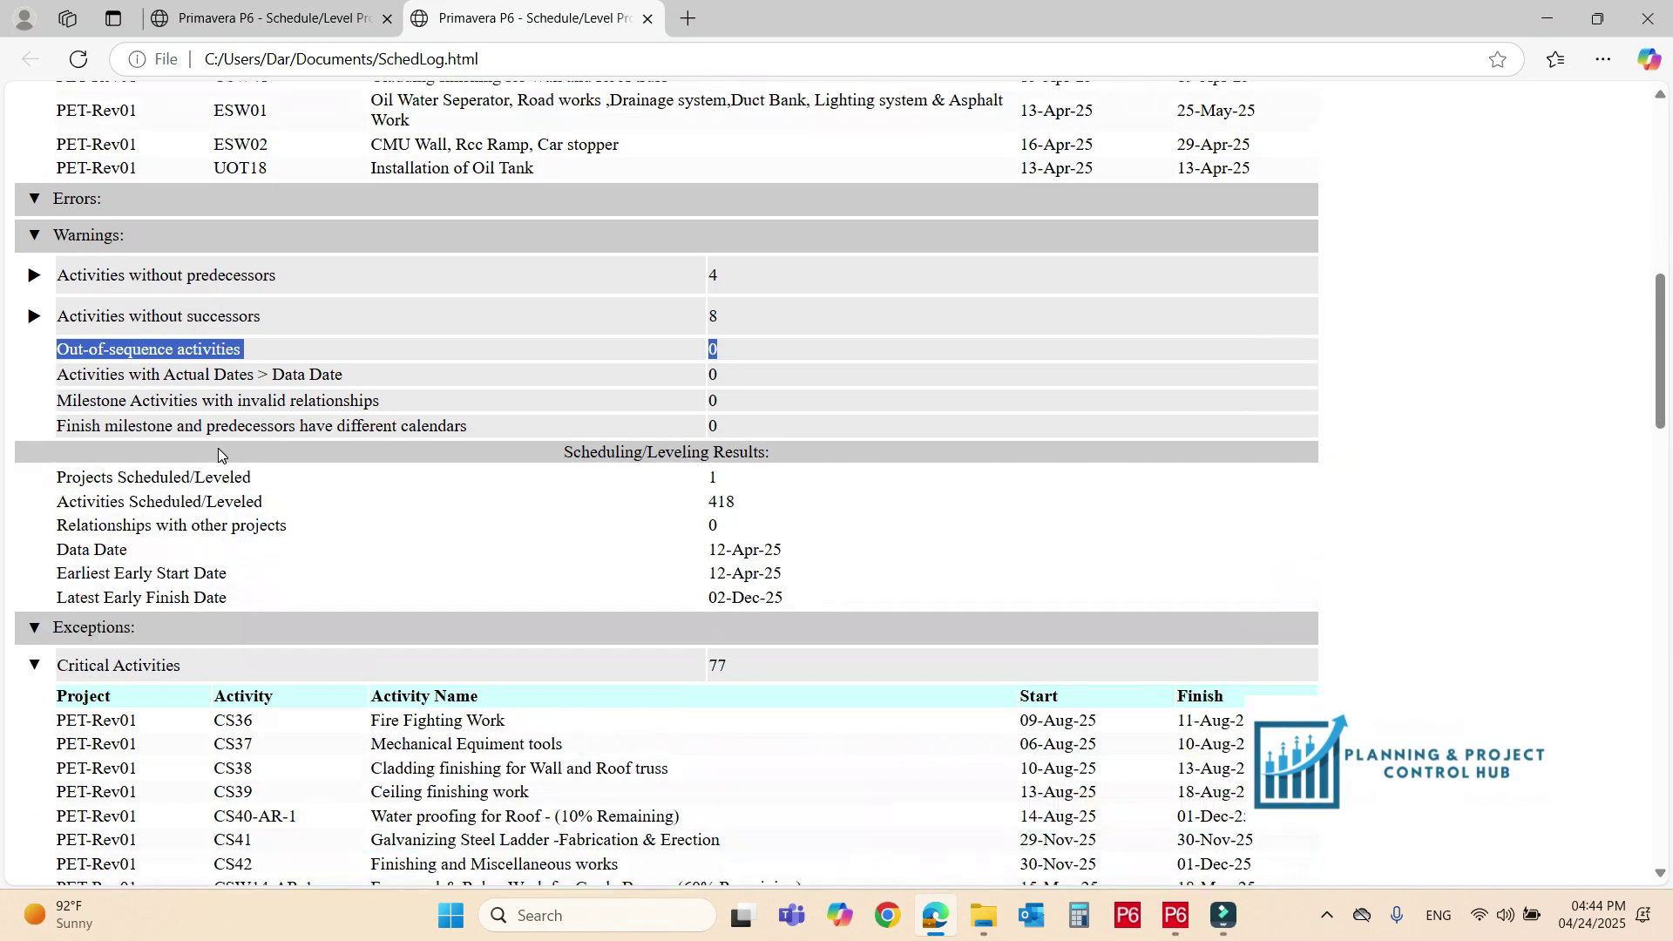
pyautogui.scroll(-10, 218, 448)
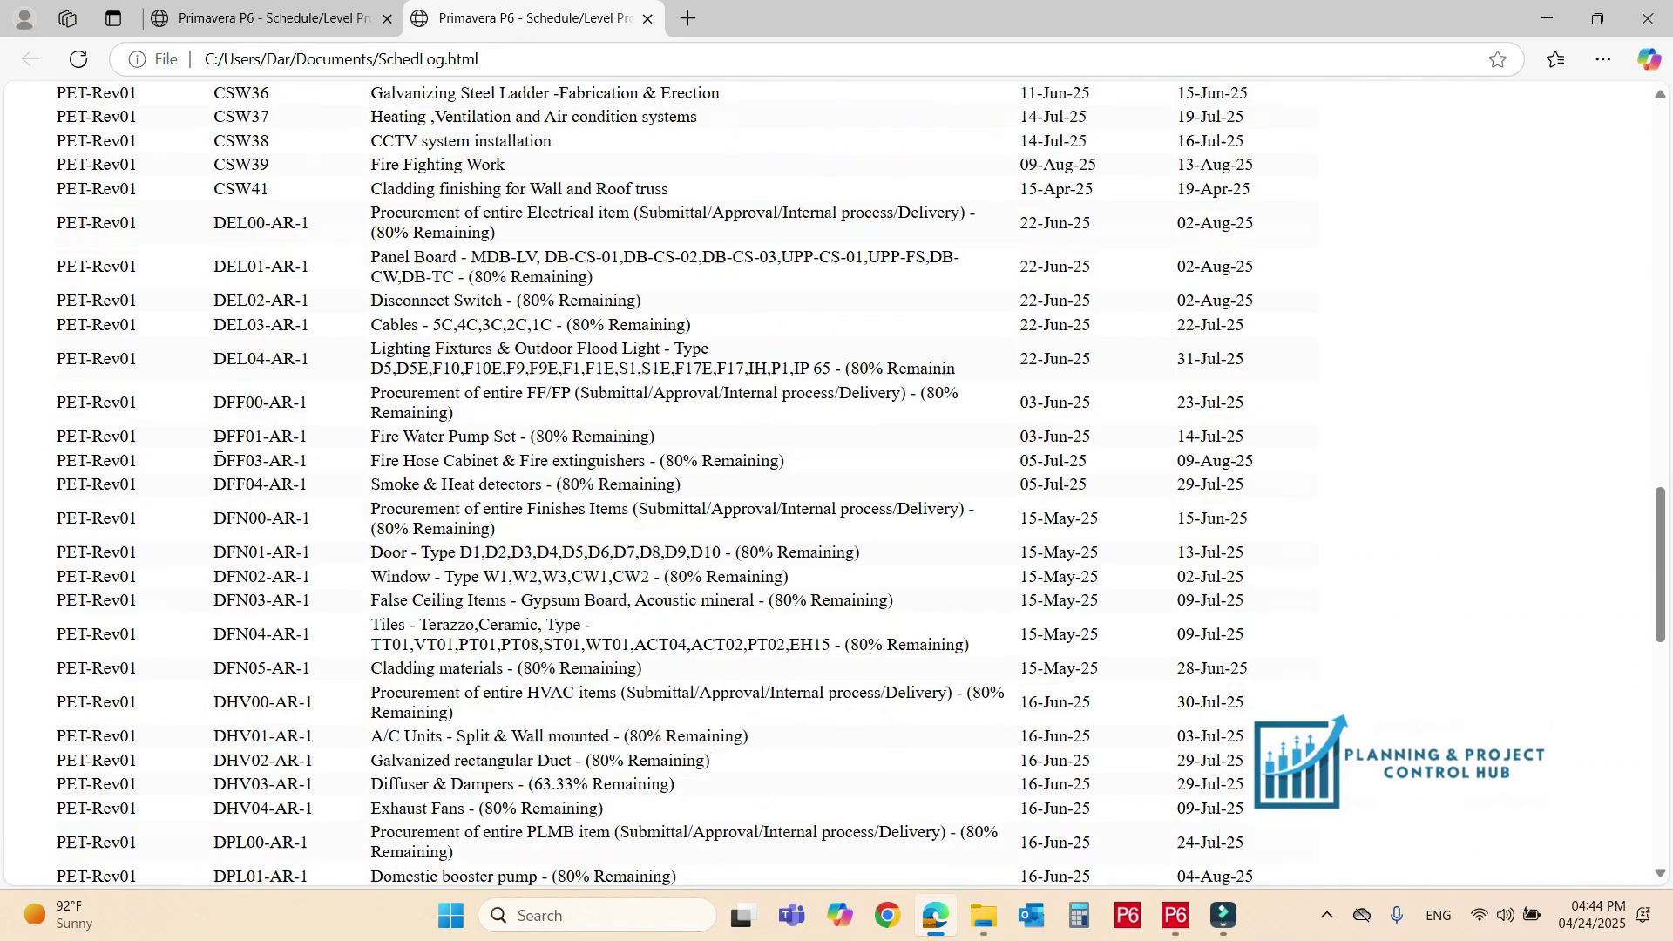
pyautogui.scroll(10, 218, 446)
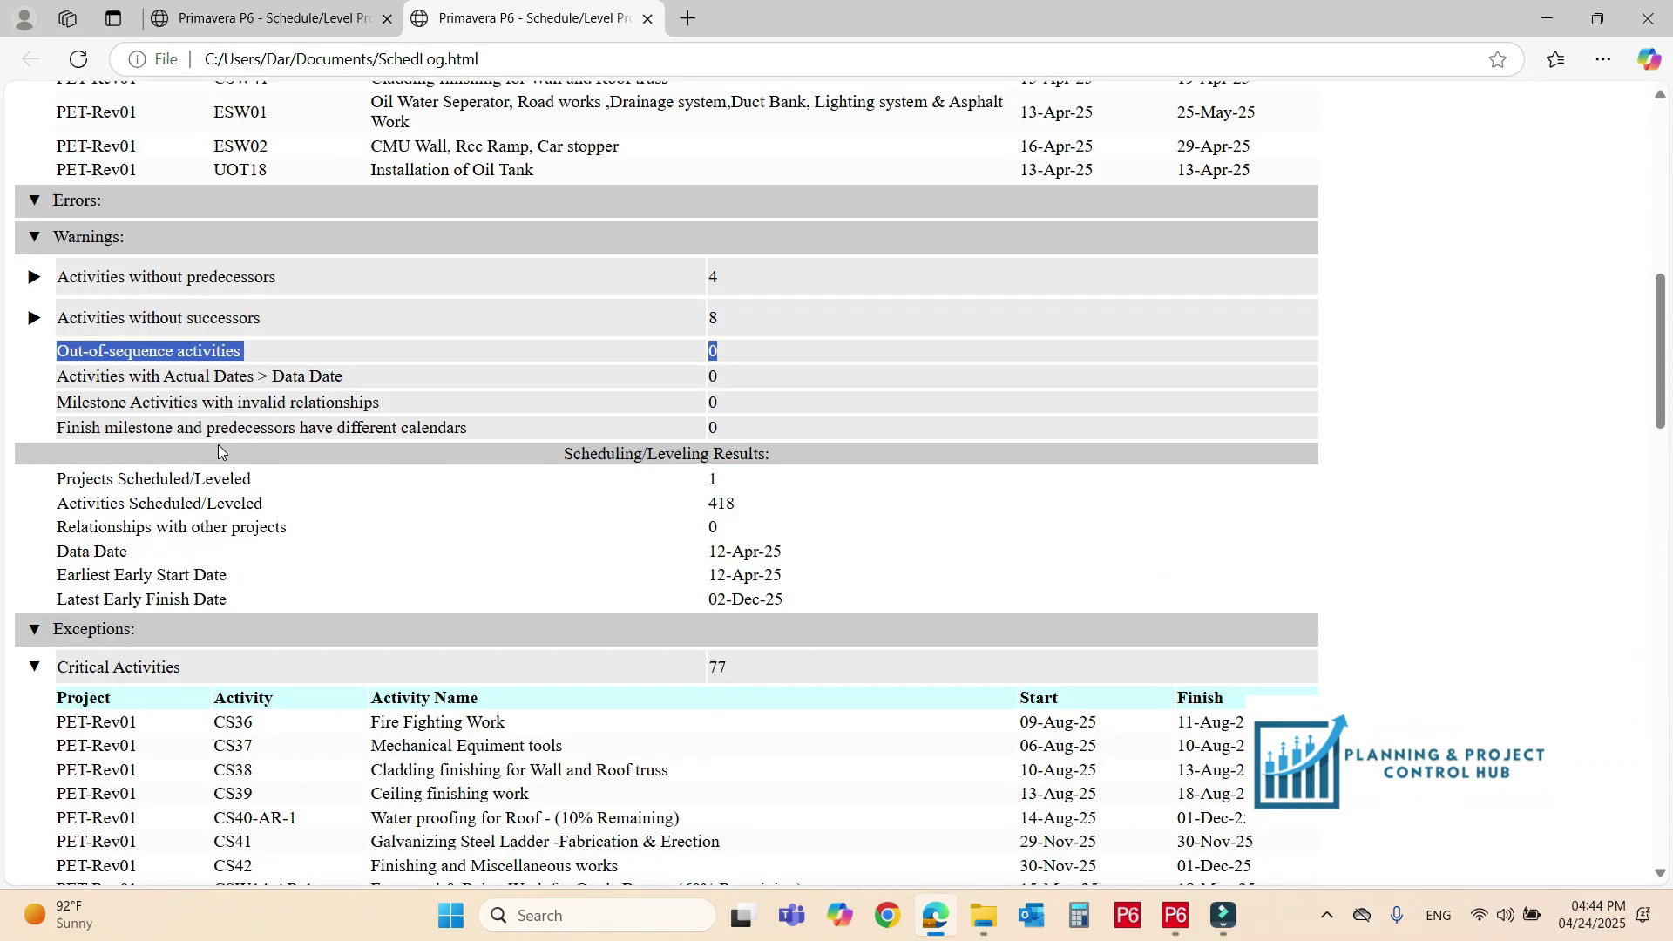
pyautogui.scroll(3, 217, 448)
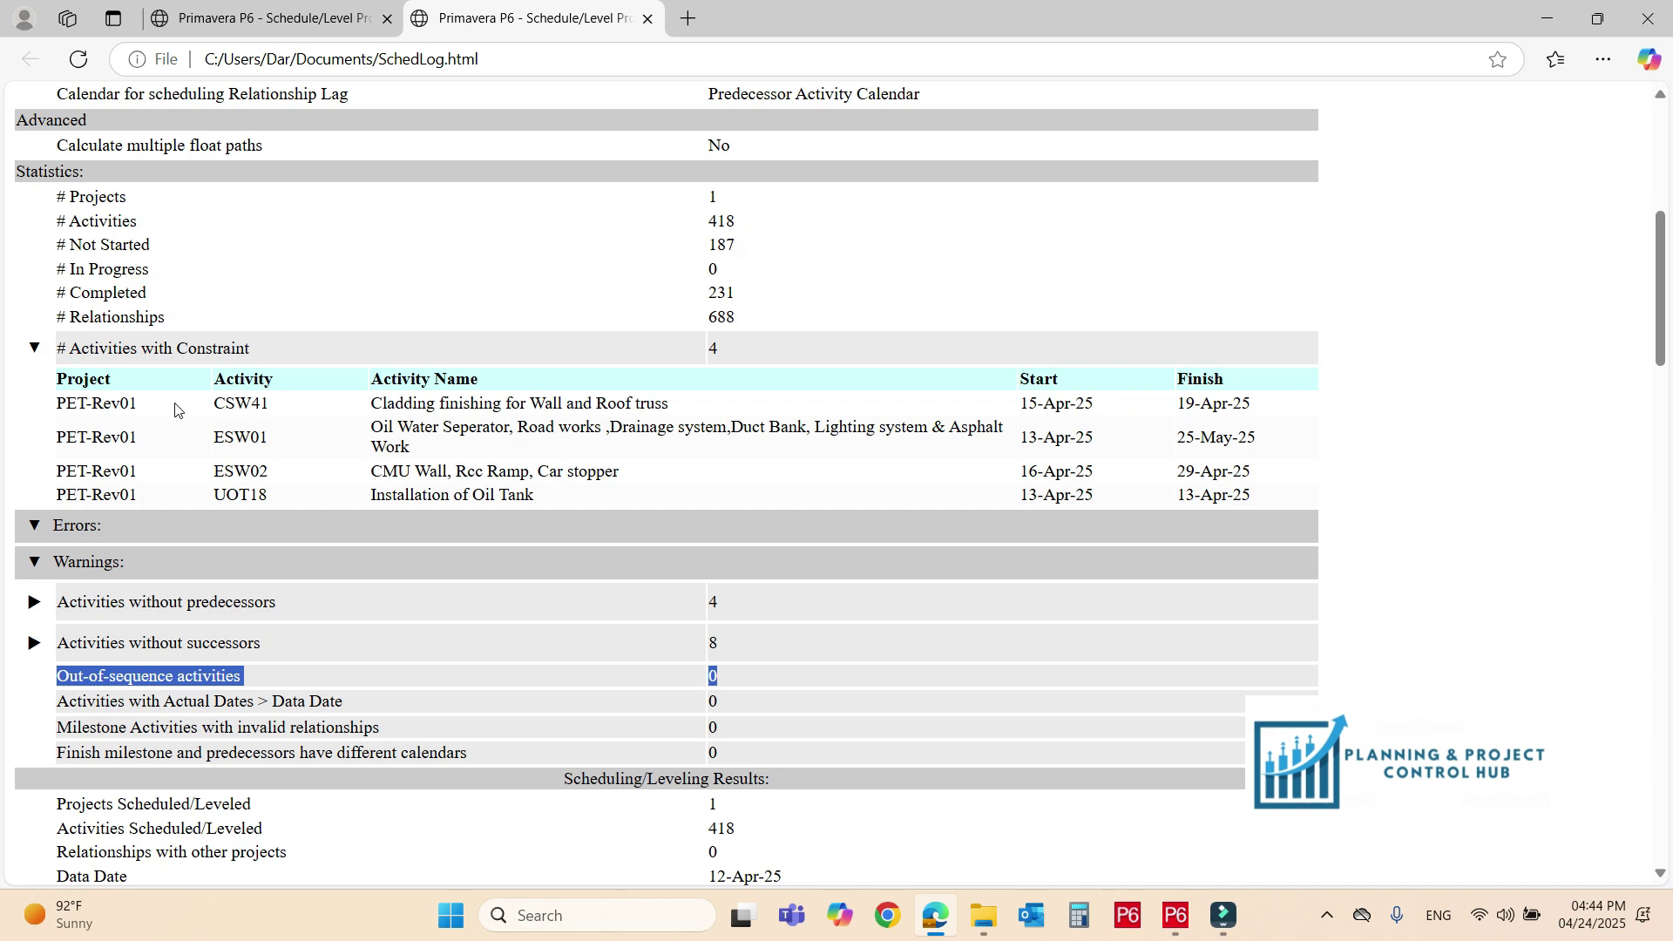
pyautogui.scroll(5, 404, 426)
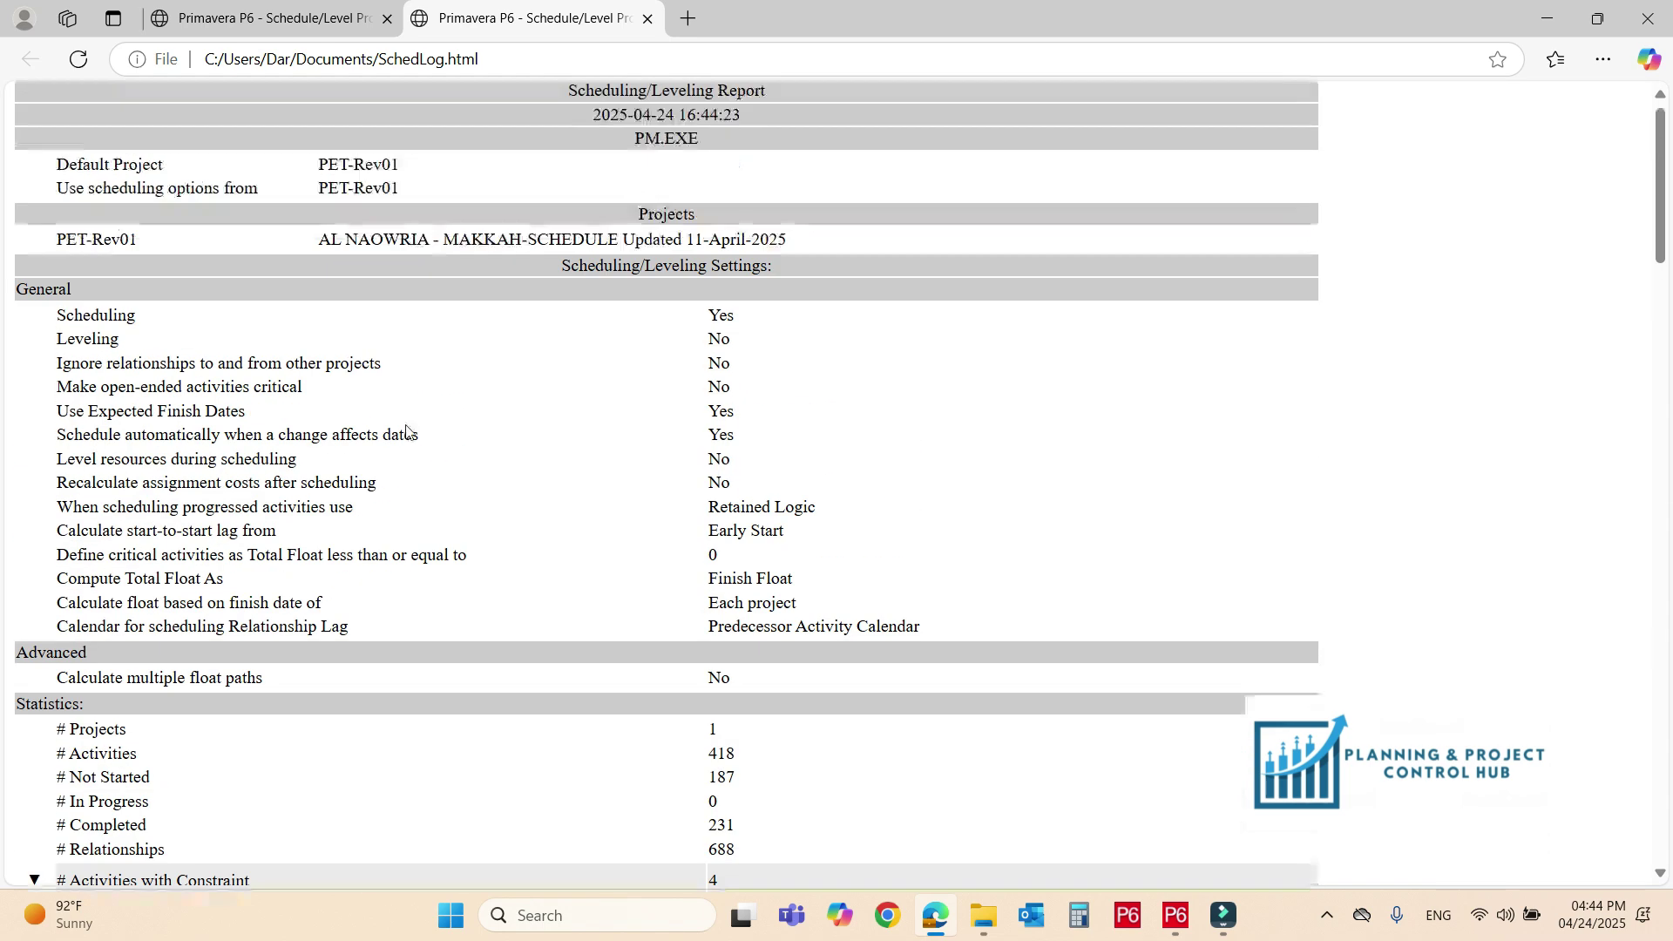
pyautogui.scroll(-4, 405, 426)
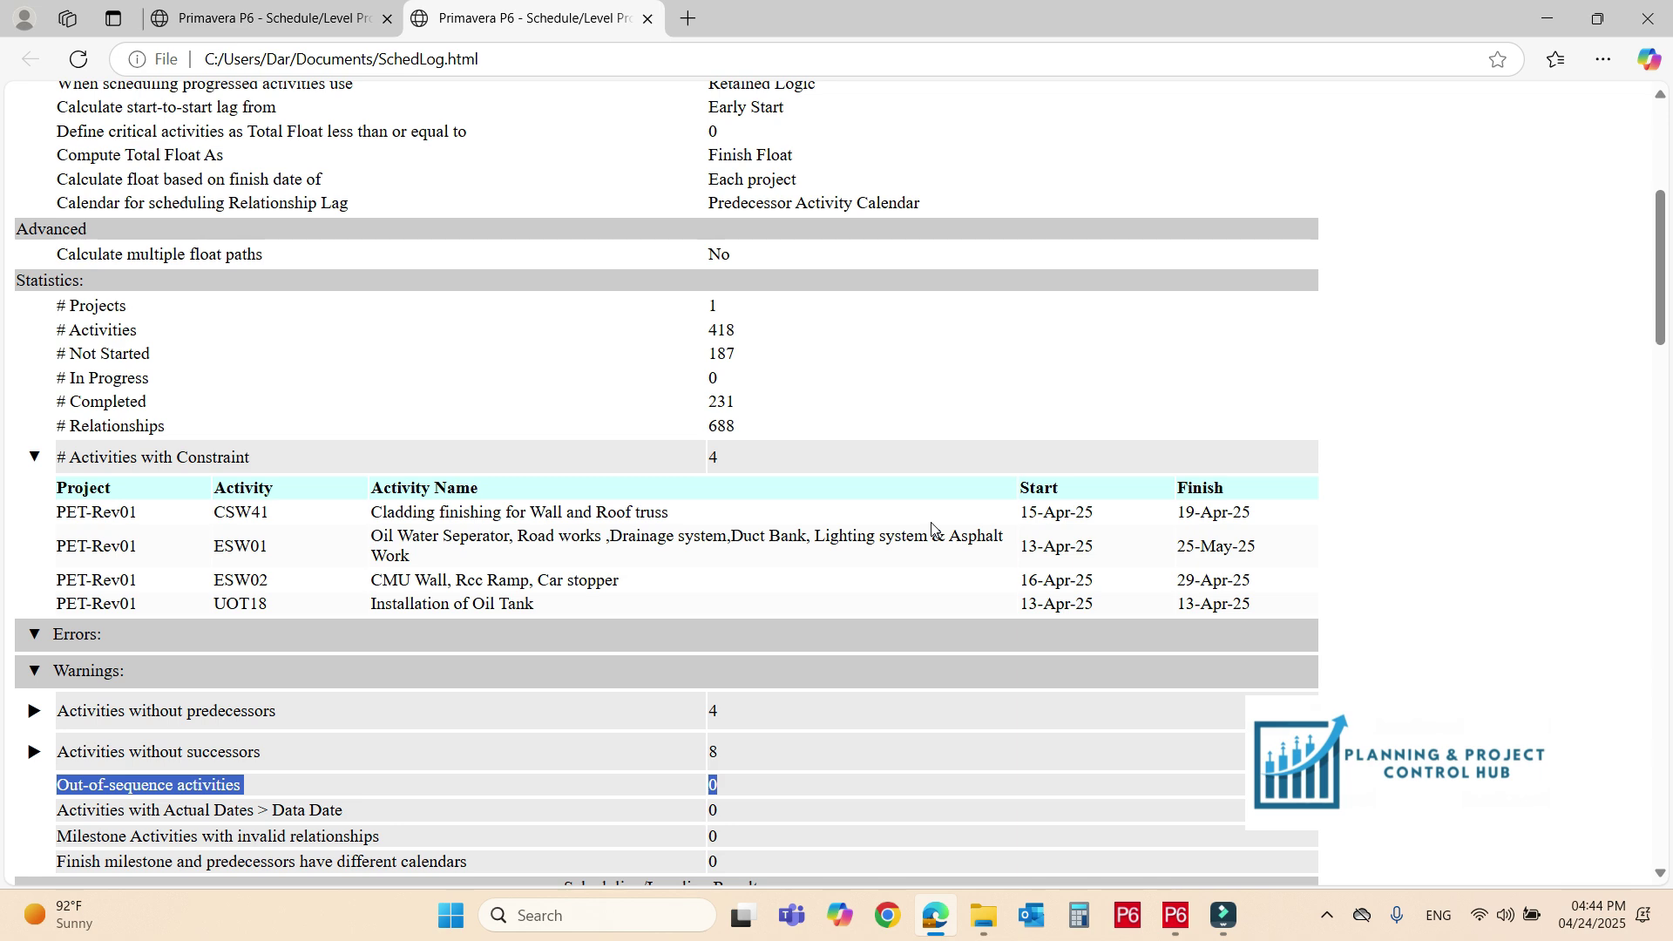
pyautogui.scroll(-4, 930, 528)
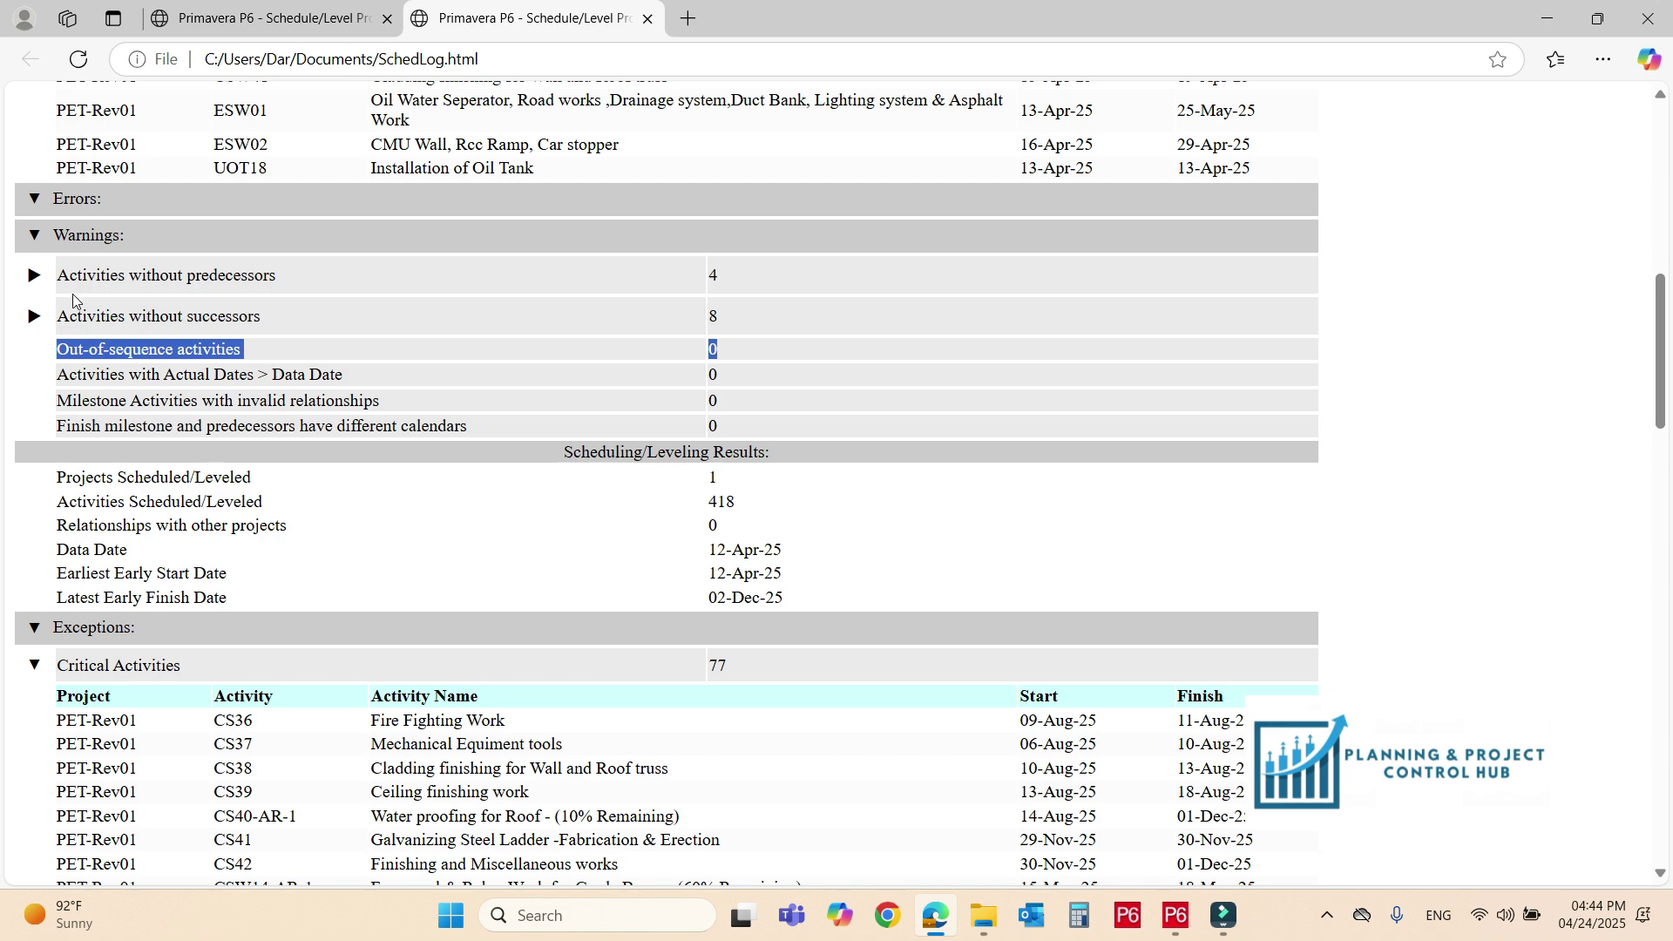
# Expand the 4 activities without predecessors and 8 without successors, then return to P6.
pyautogui.moveTo(289, 275); pyautogui.dragTo(35, 290)
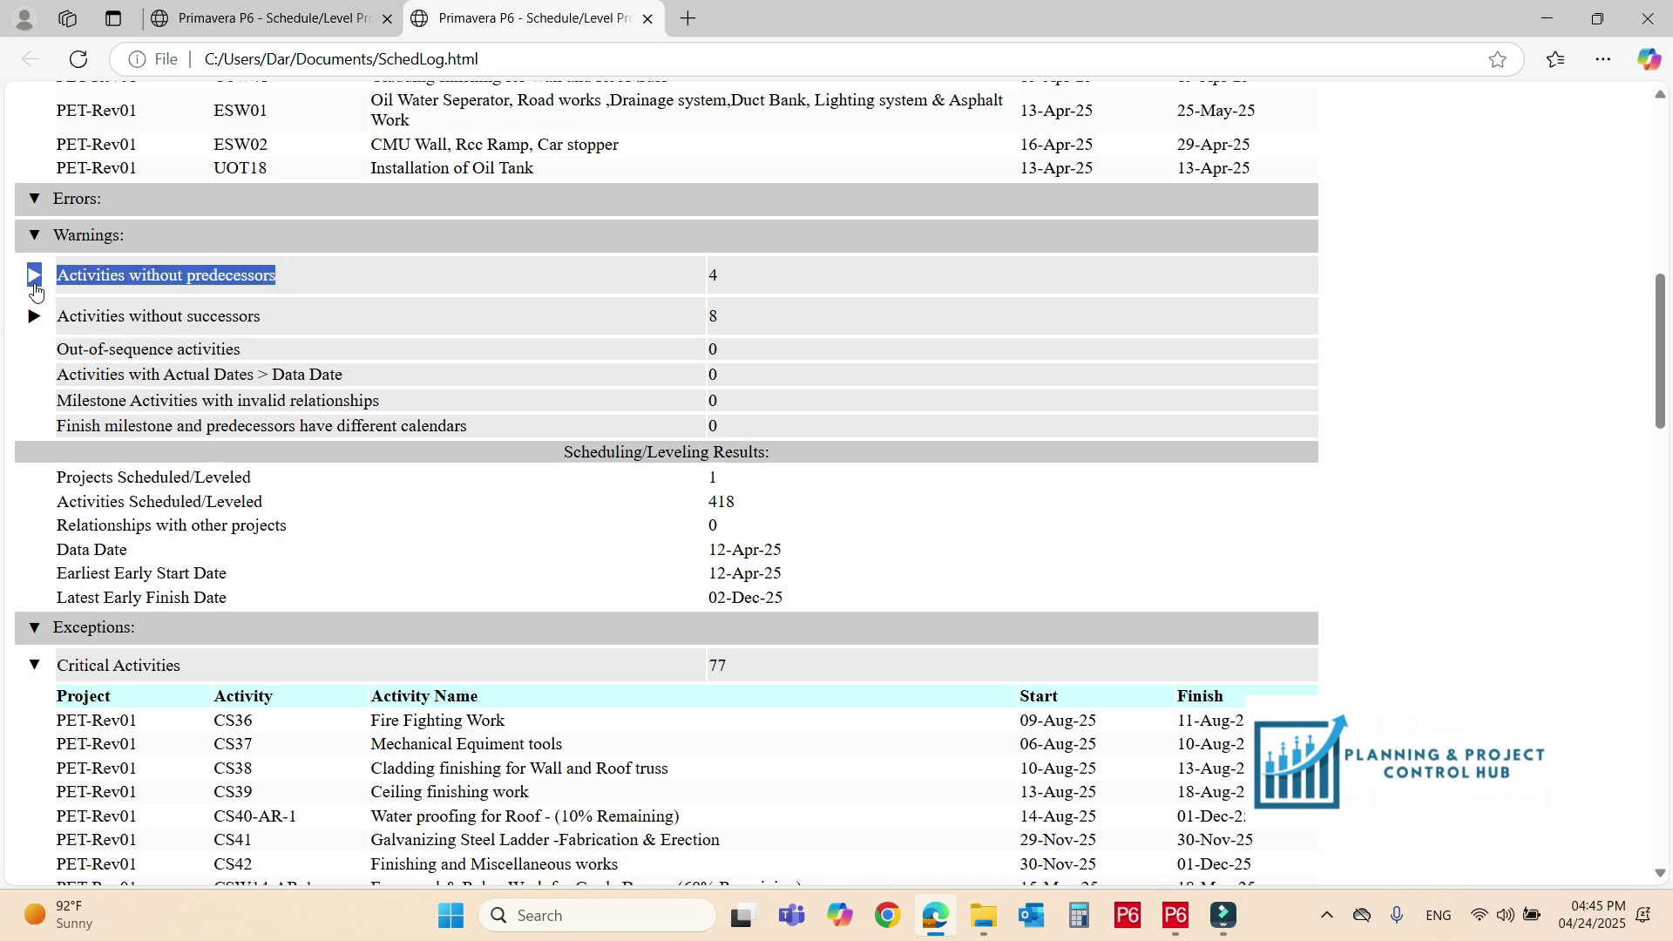
pyautogui.click(35, 286)
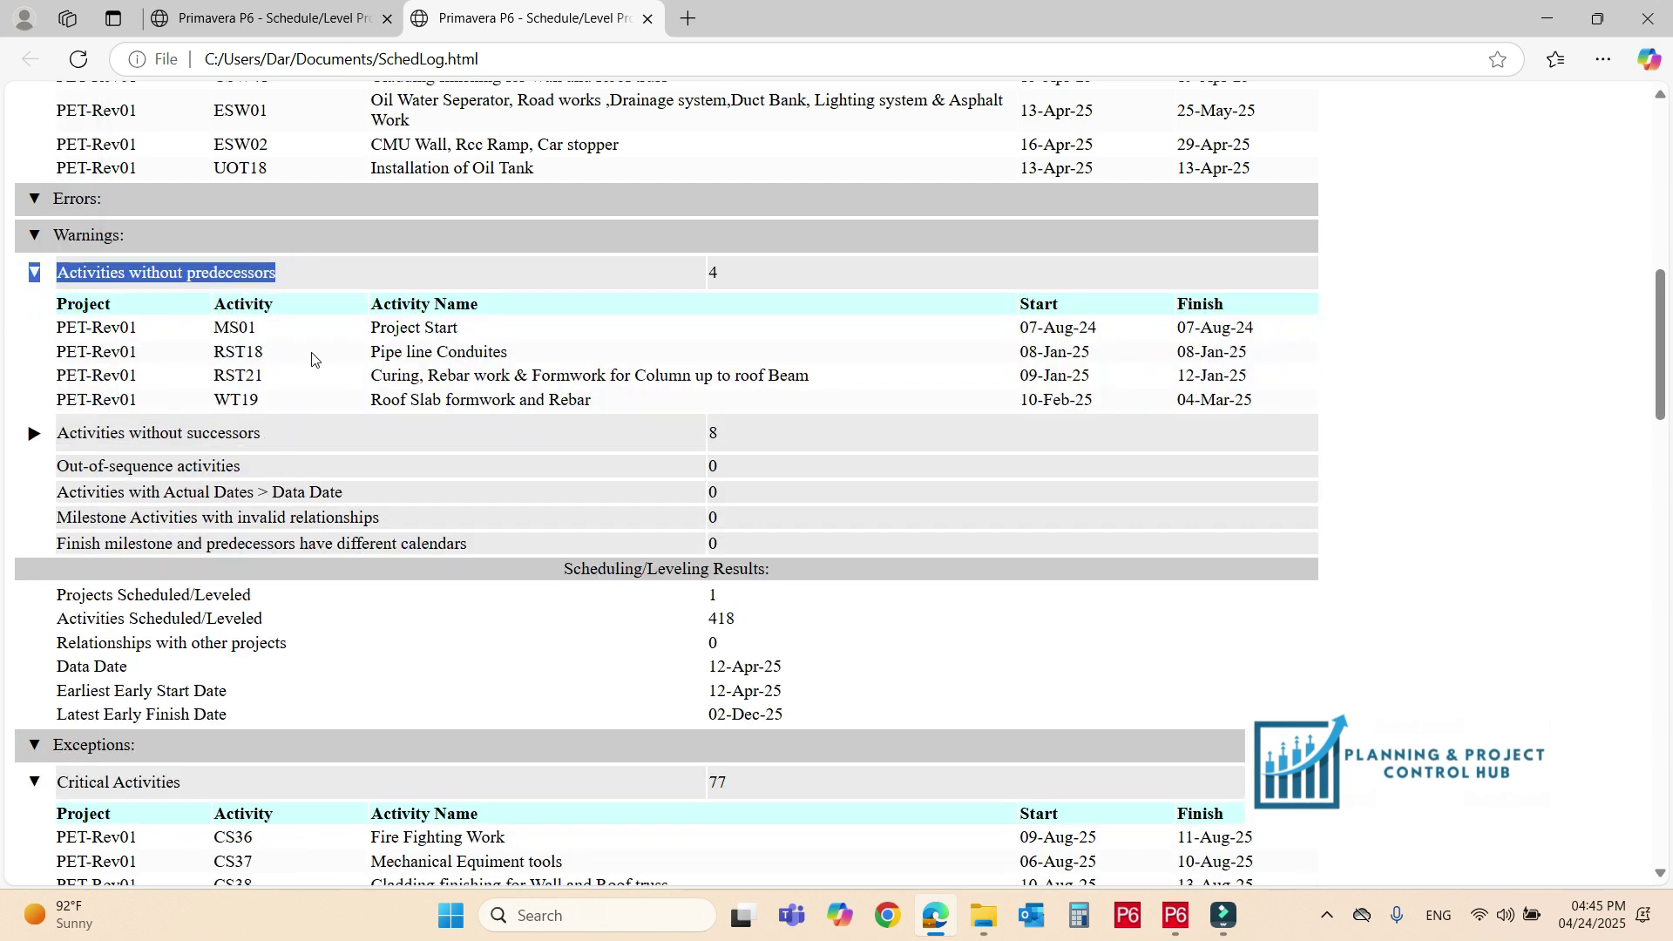
pyautogui.click(38, 440)
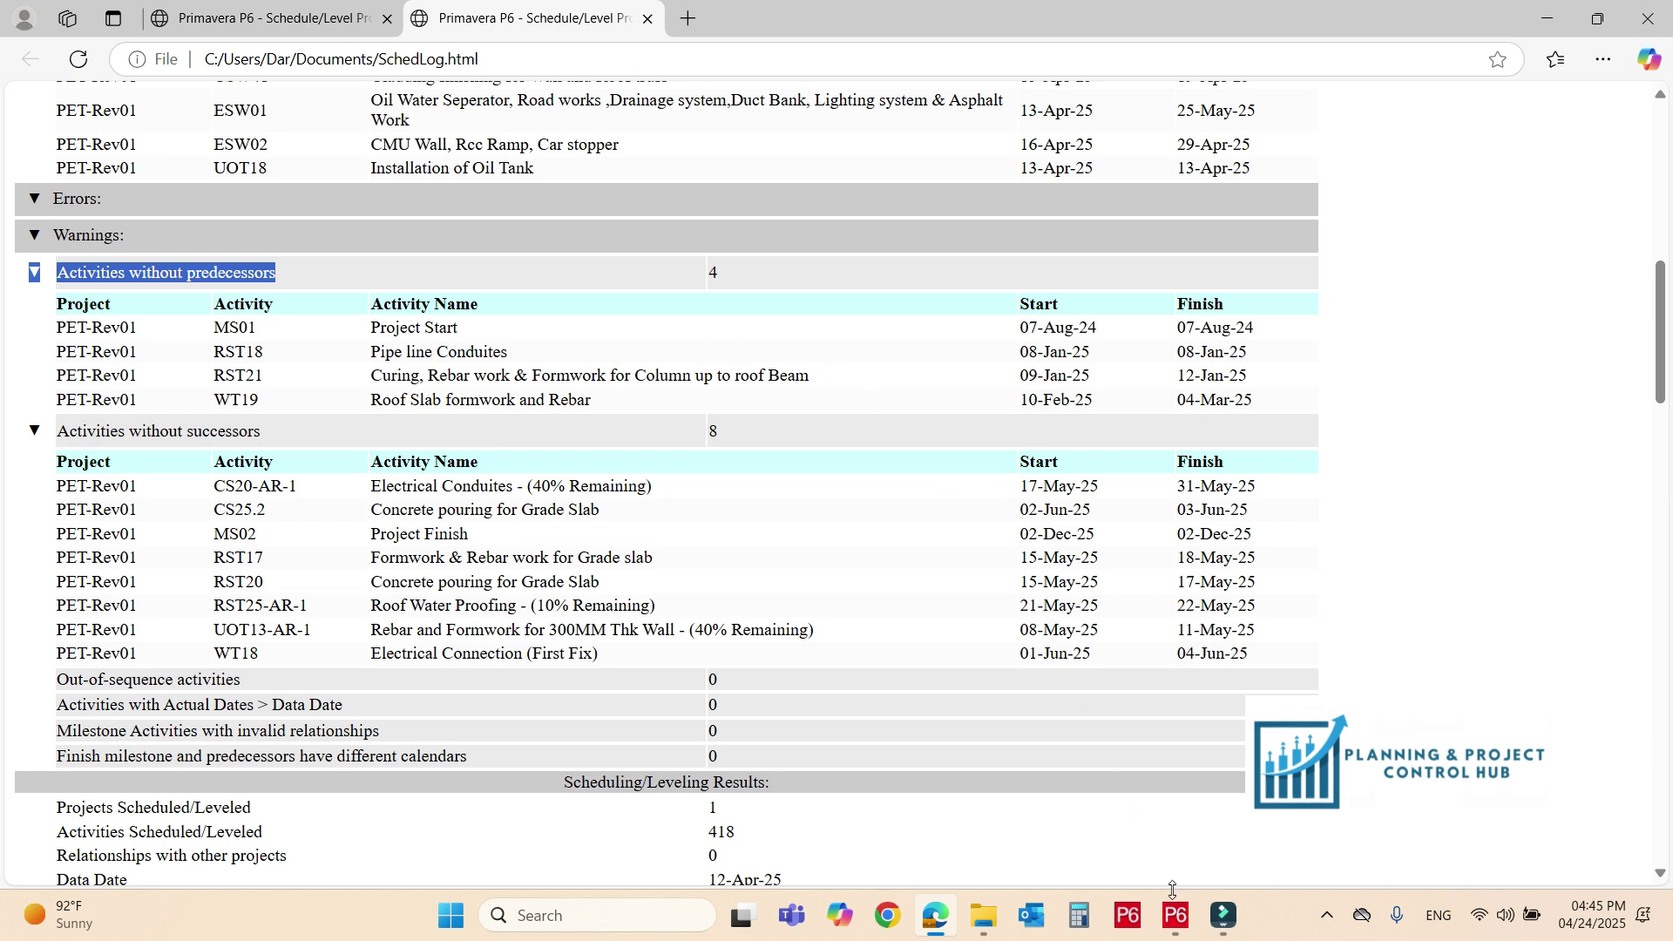
pyautogui.click(1176, 917)
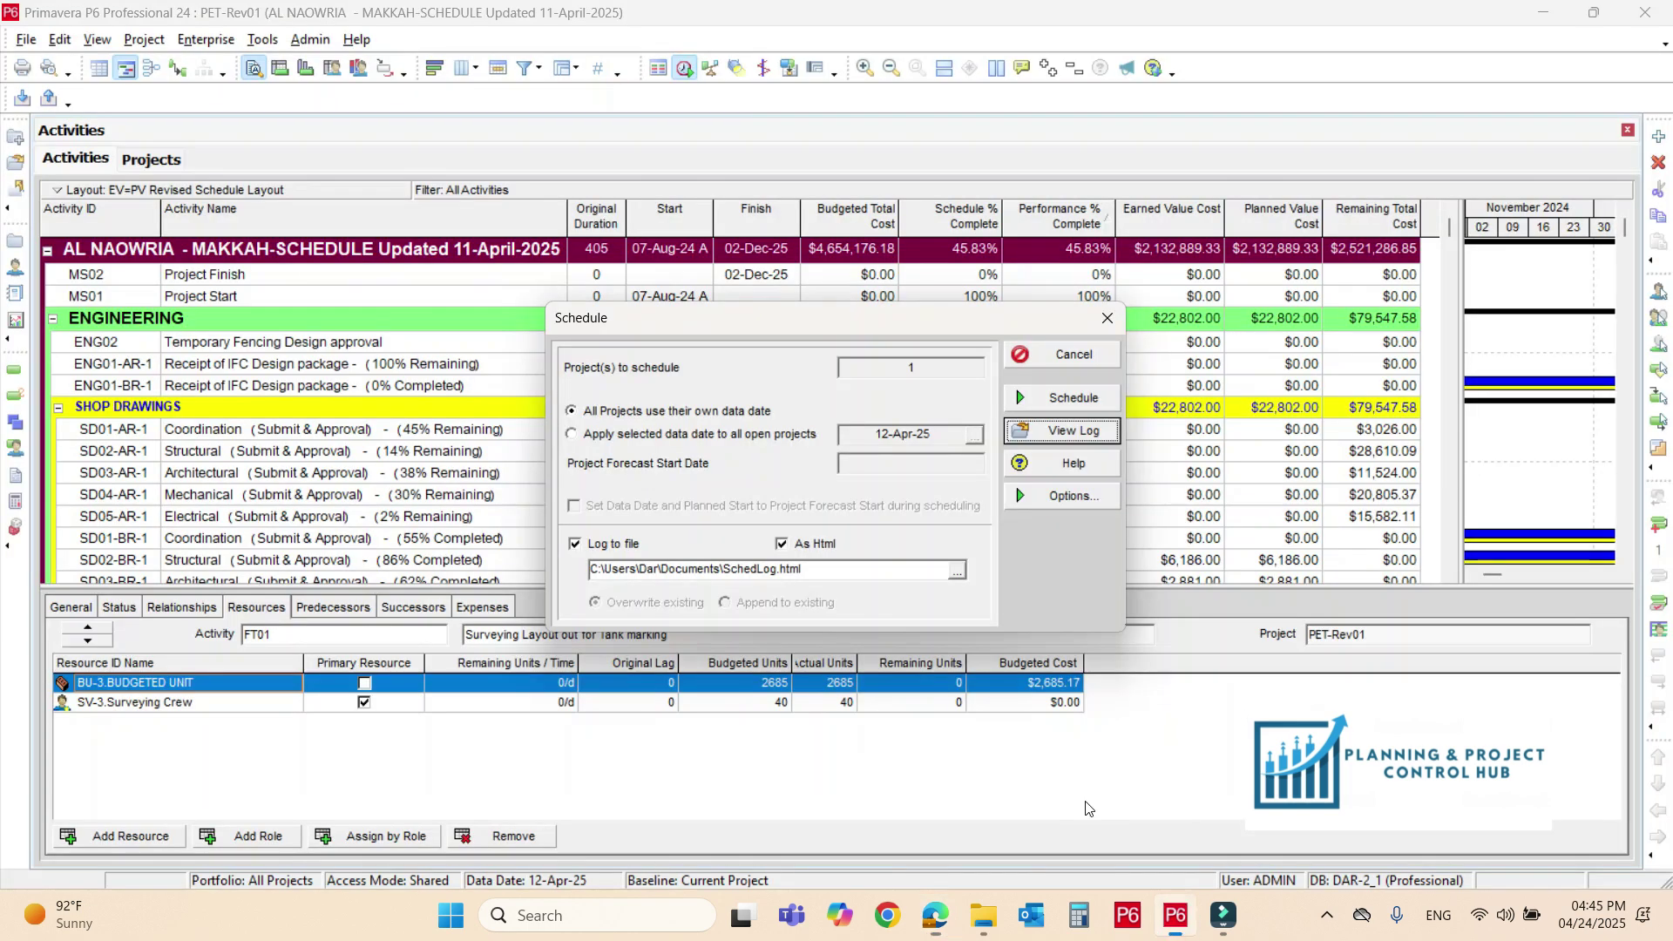
# Close the Schedule dialog to reveal PET-Rev01's rescheduled Activities view.
pyautogui.click(1106, 321)
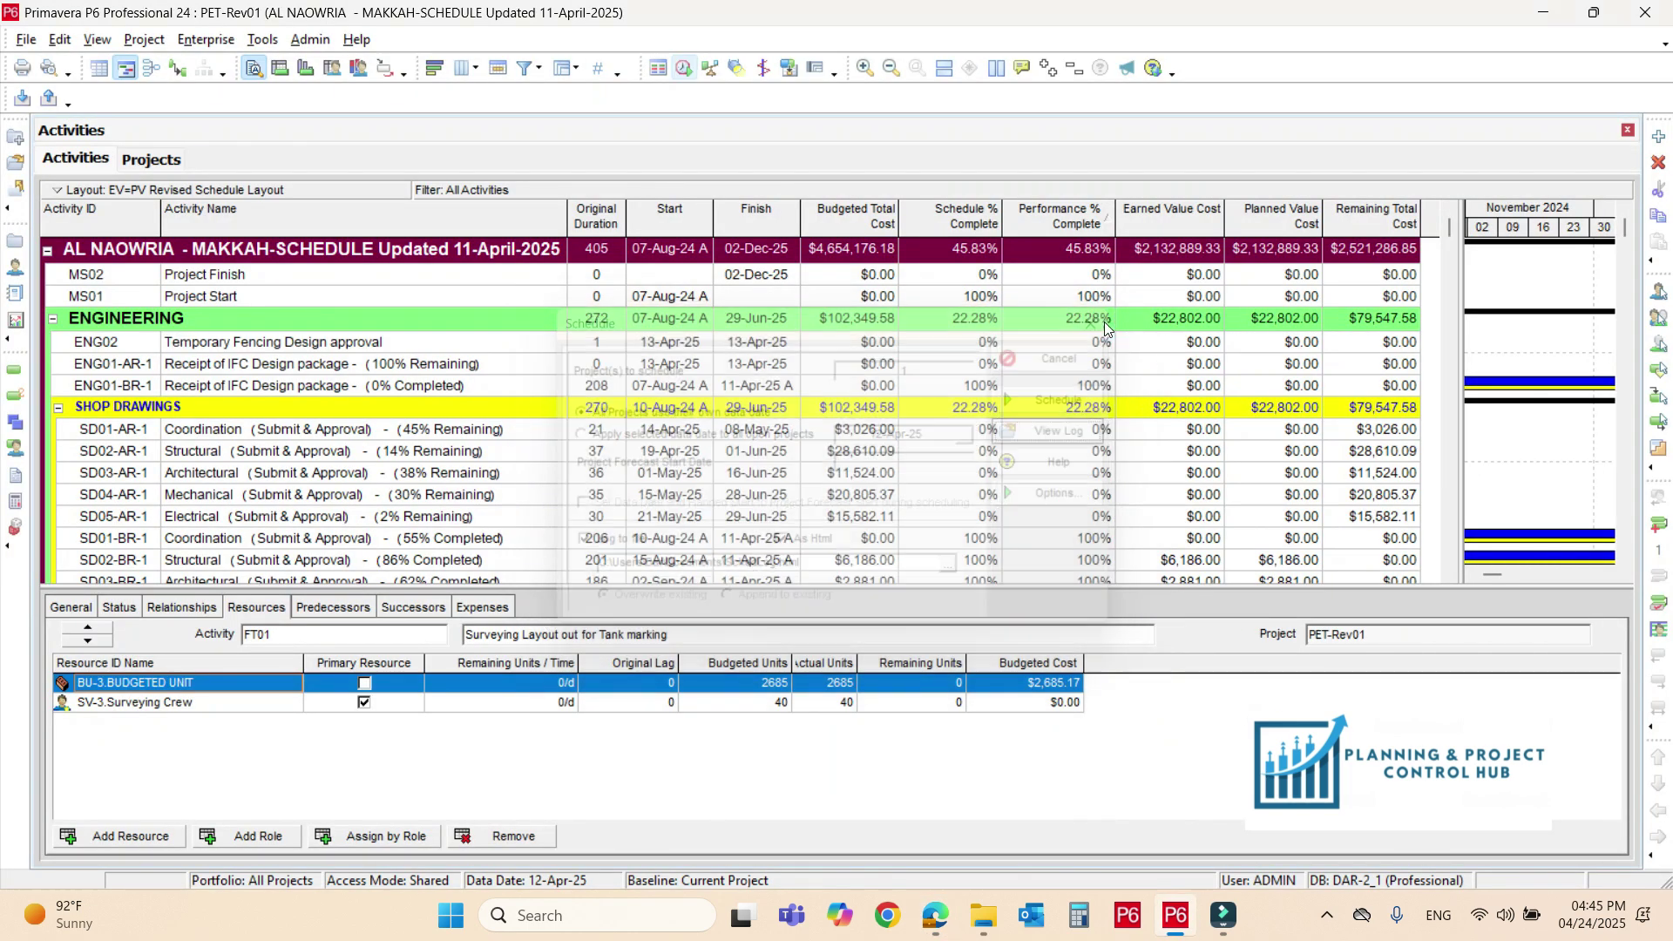